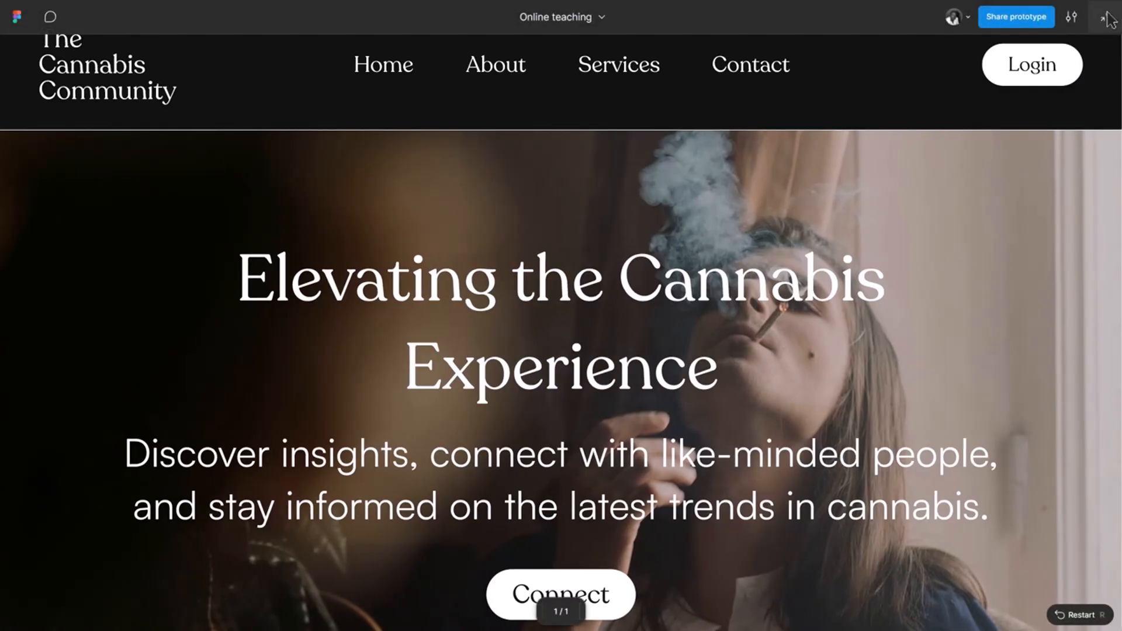
- Leave the prototype preview, return to Page 2 of the Online teaching design file and show the editor full screen
click(1109, 19)
click(102, 18)
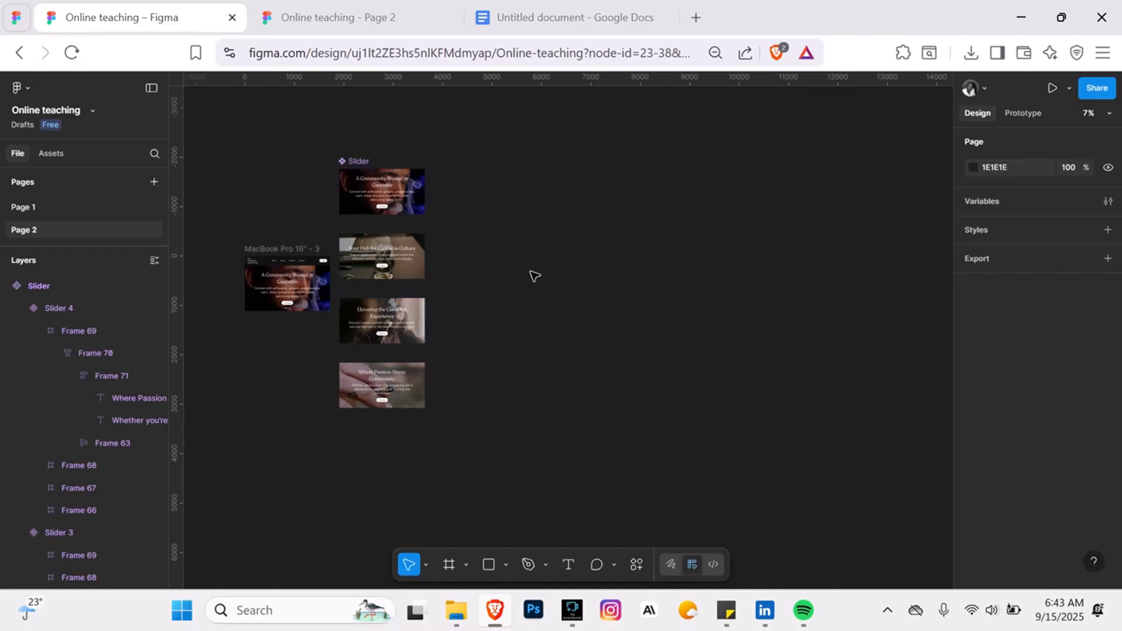
ctrl+scroll(555, 254, up, 2)
ctrl+scroll(555, 254, up, 2)
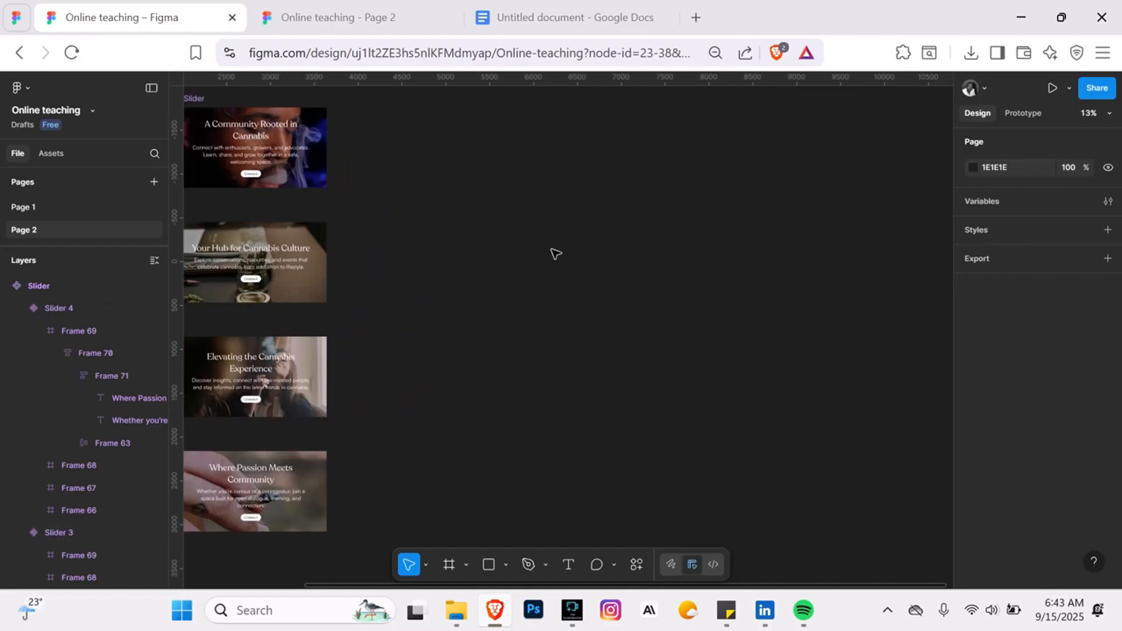
scroll(568, 253, down, 2)
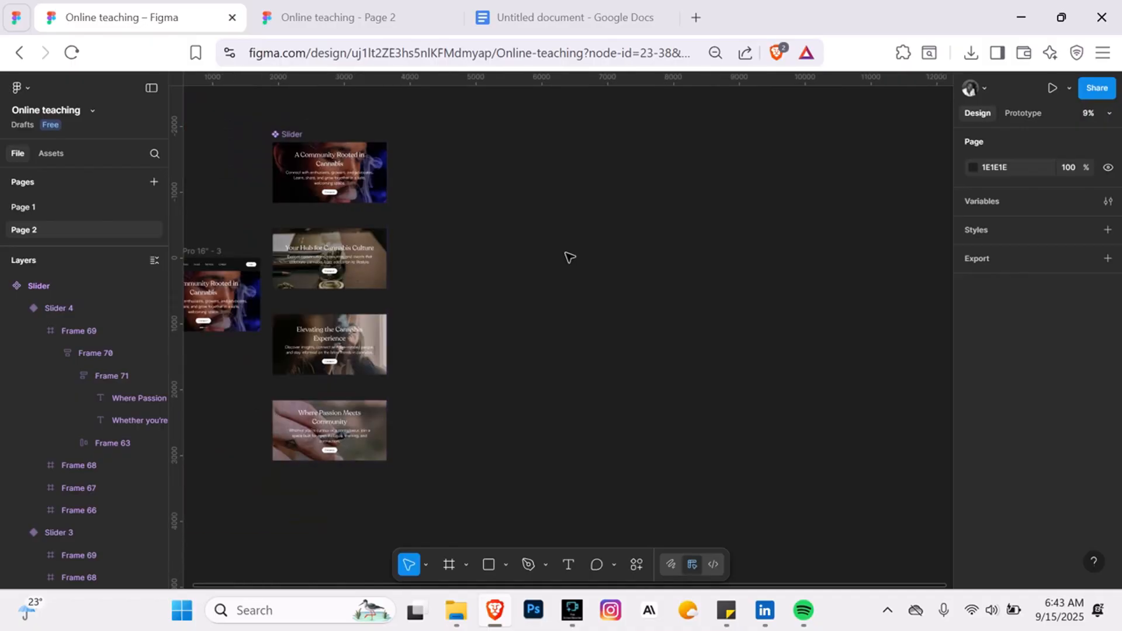
scroll(566, 254, right, 2)
ctrl+scroll(529, 328, up, 2)
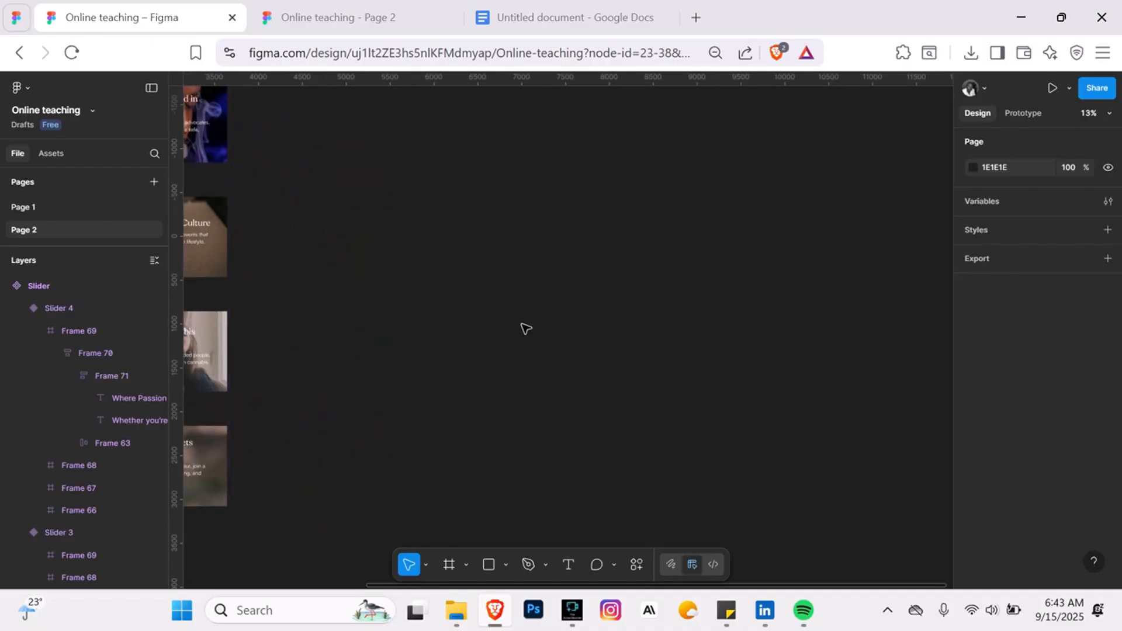
key(F11)
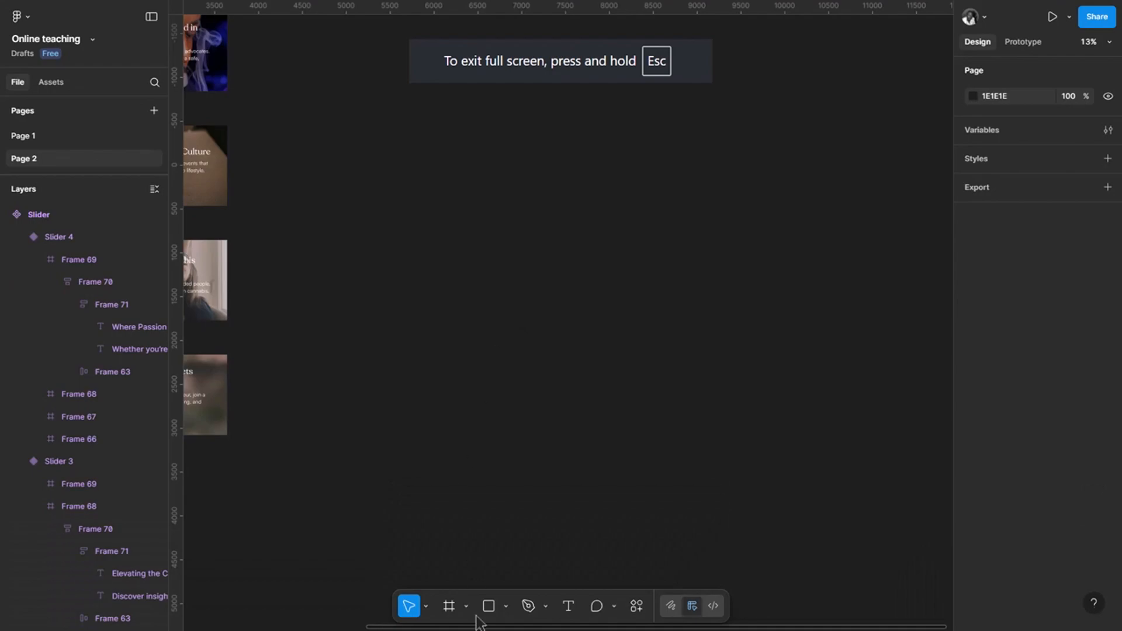
- Add a MacBook Pro 16" frame (1728 × 1117) on the empty canvas beside the Slider component
click(451, 607)
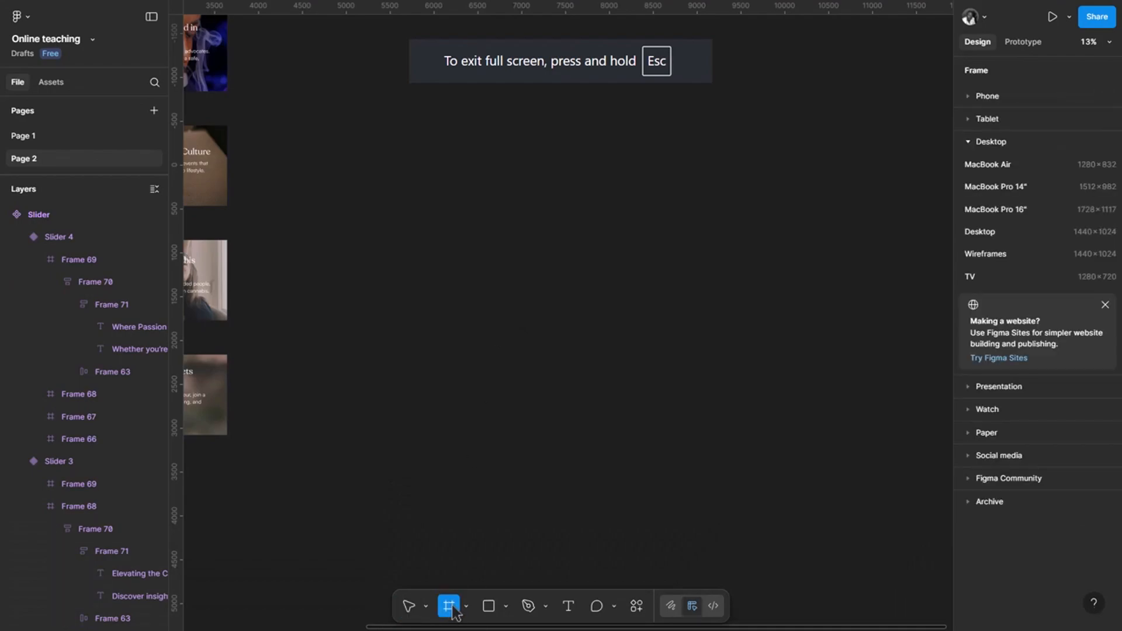
click(1018, 165)
scroll(747, 318, right, 5)
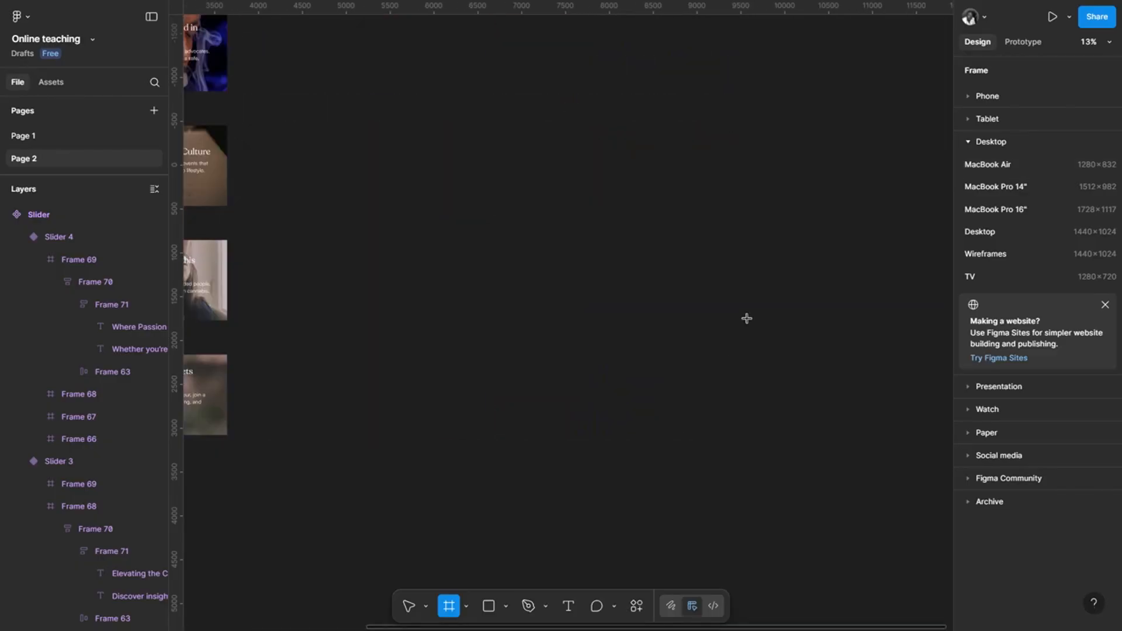
click(1025, 209)
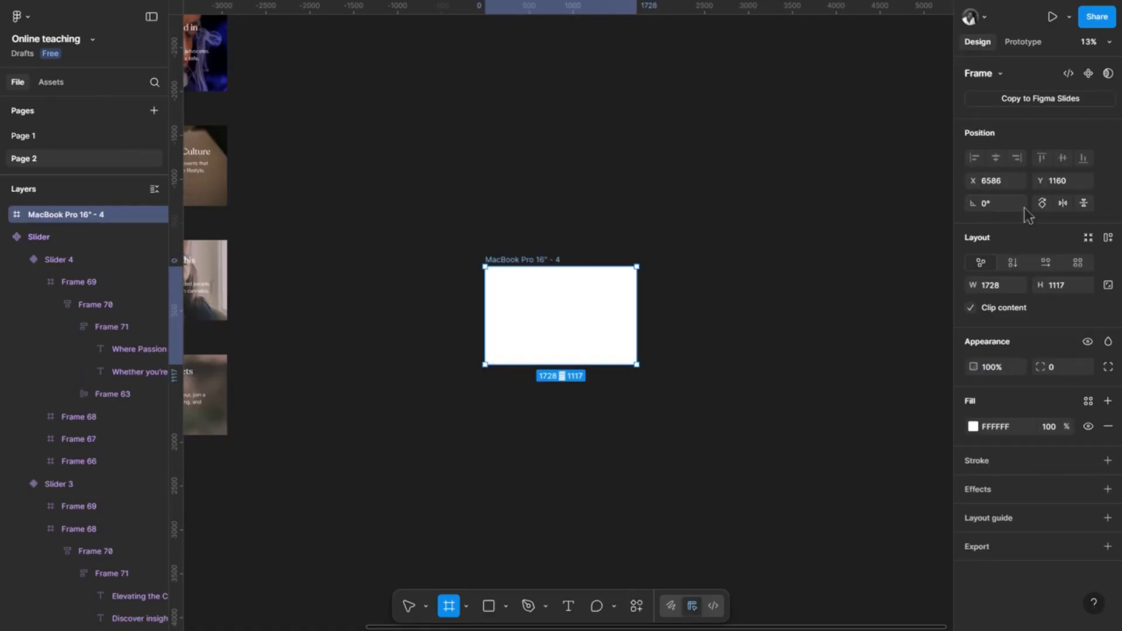
scroll(609, 339, up, 5)
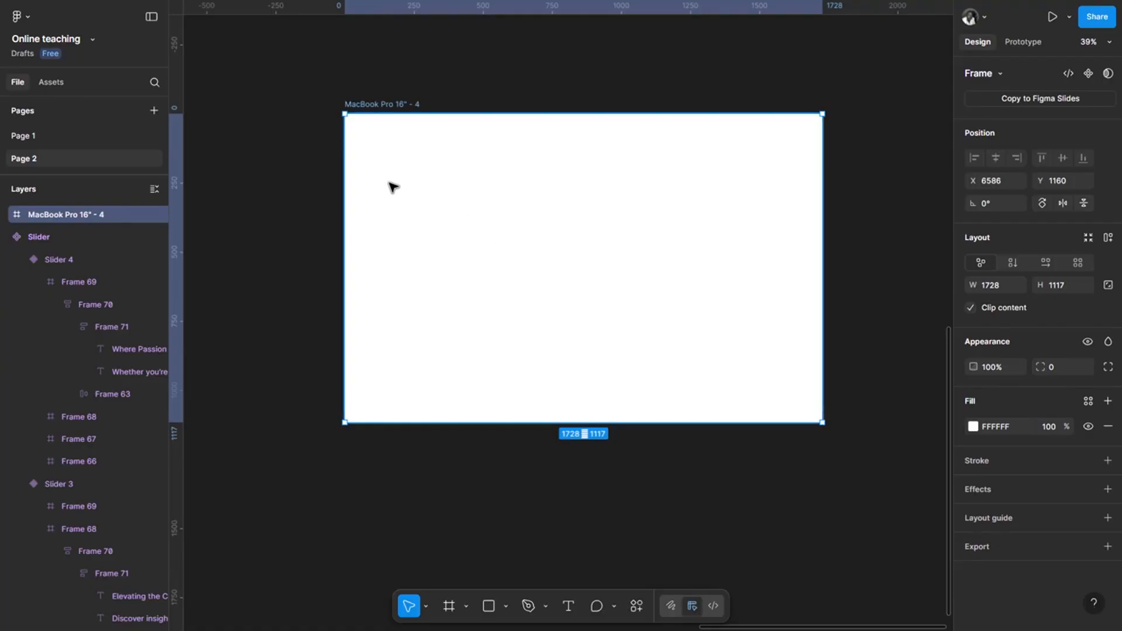
- Draw a full-width frame about 1728 × 182 across the upper part of the new MacBook Pro frame
key(f)
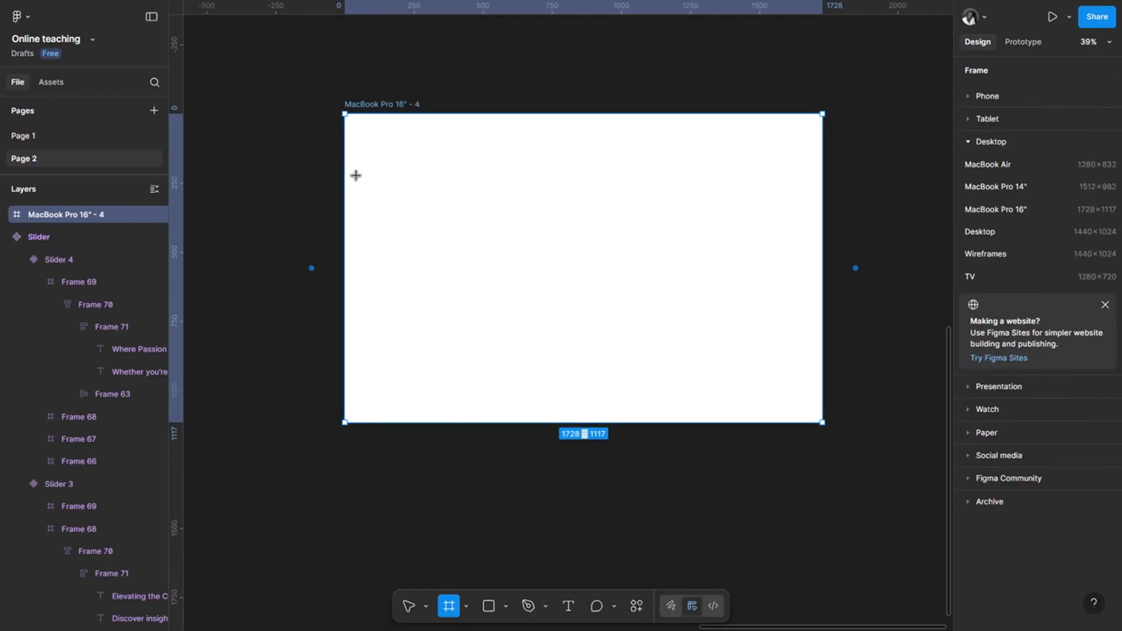
click(345, 136)
drag(344, 136, 820, 187)
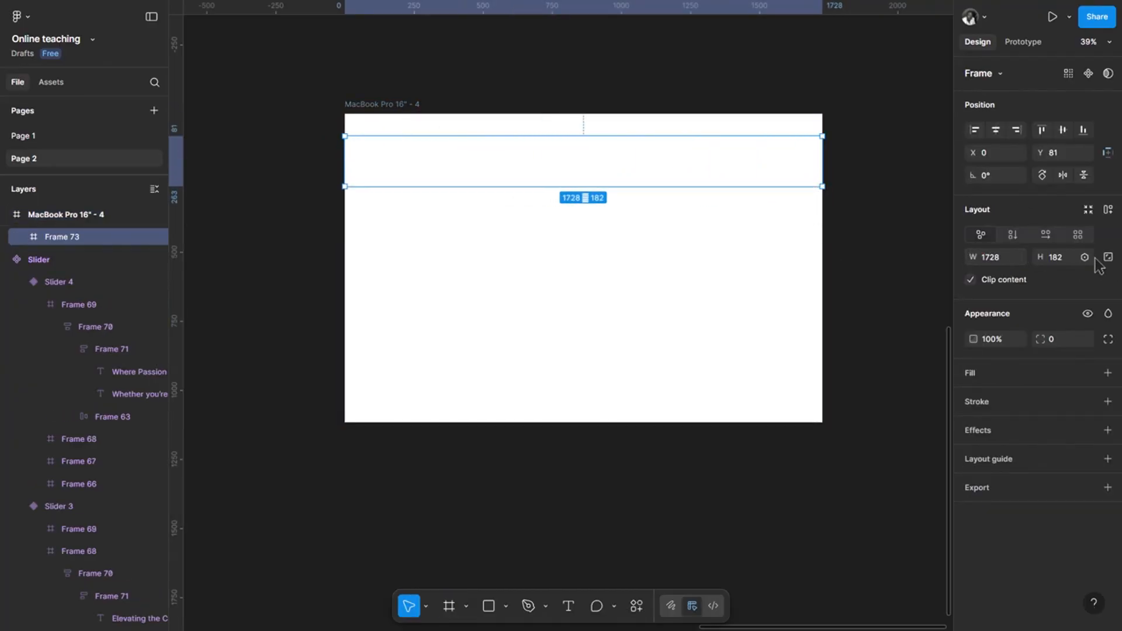
- Set the inner frame's height to 180 and align it to the top edge of the MacBook Pro frame
click(1063, 262)
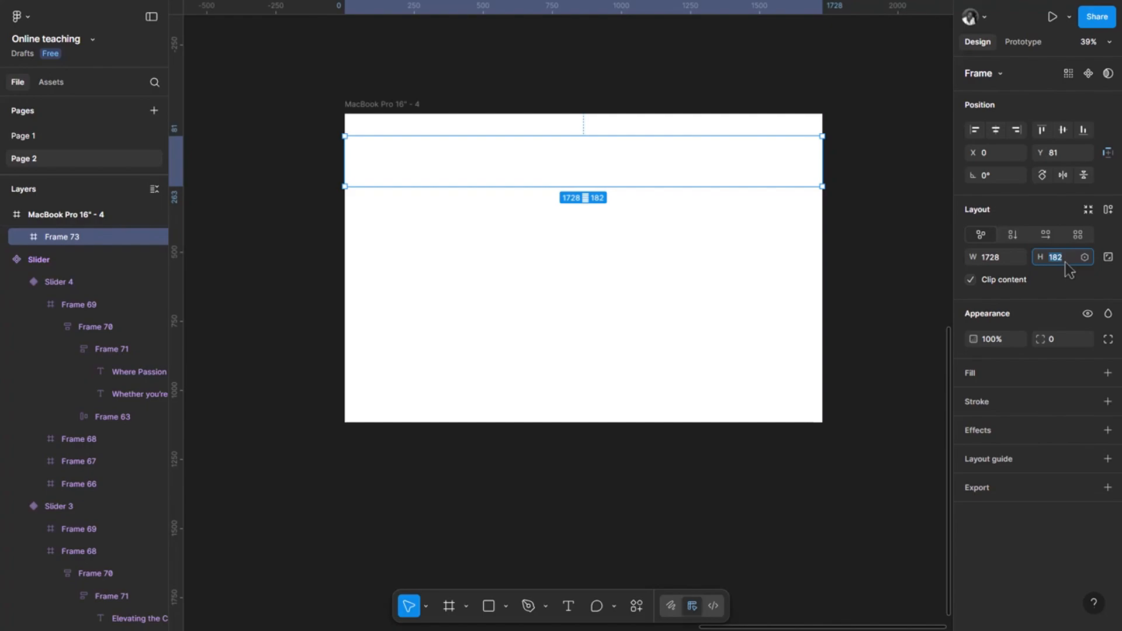
text(180)
key(Return)
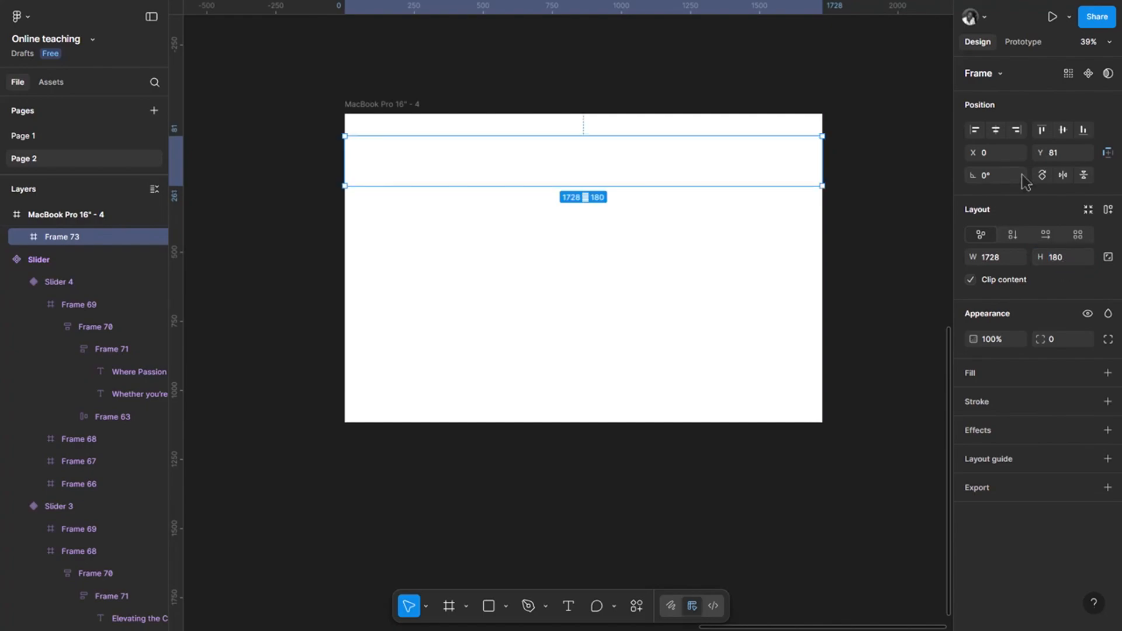
click(1045, 129)
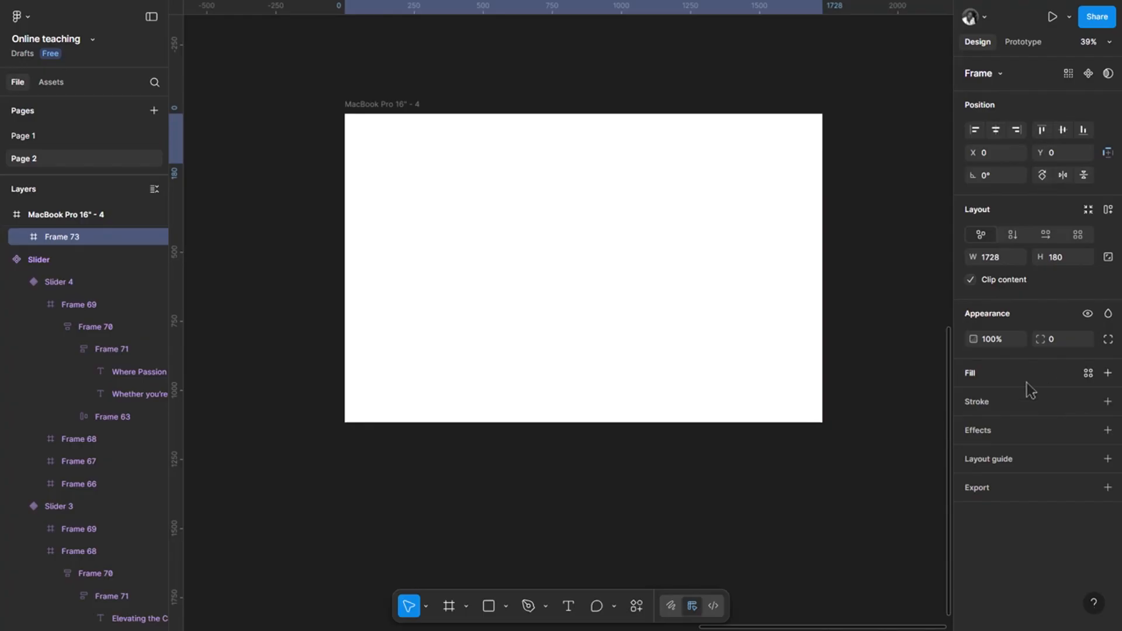
- Give the header frame a solid fill with hex color 111111 and deselect it
click(1108, 374)
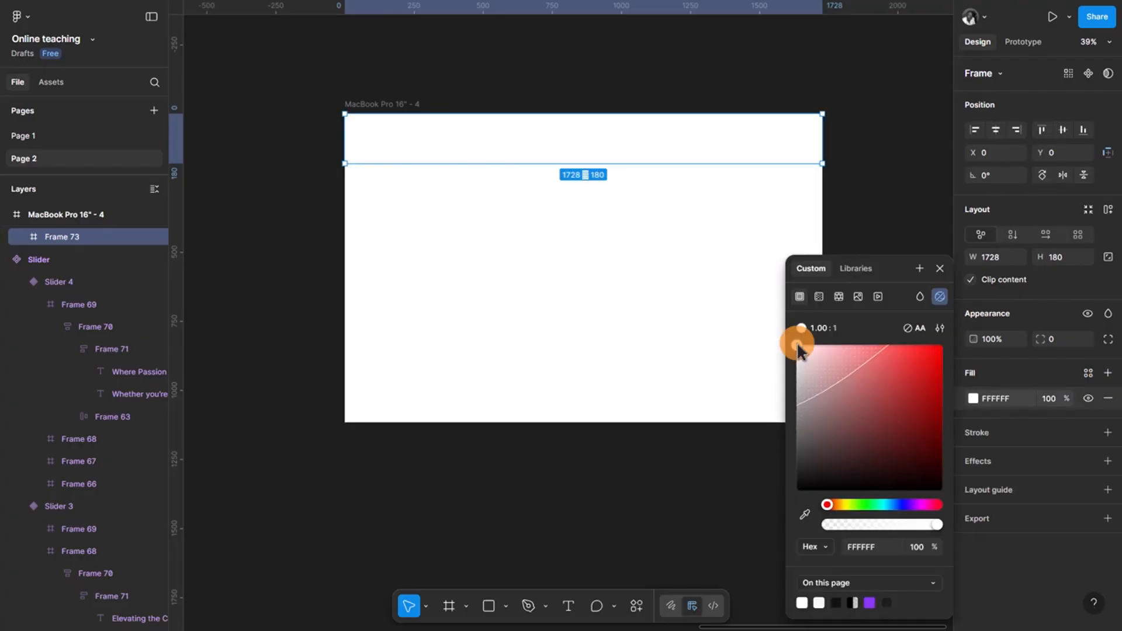
drag(798, 347, 796, 470)
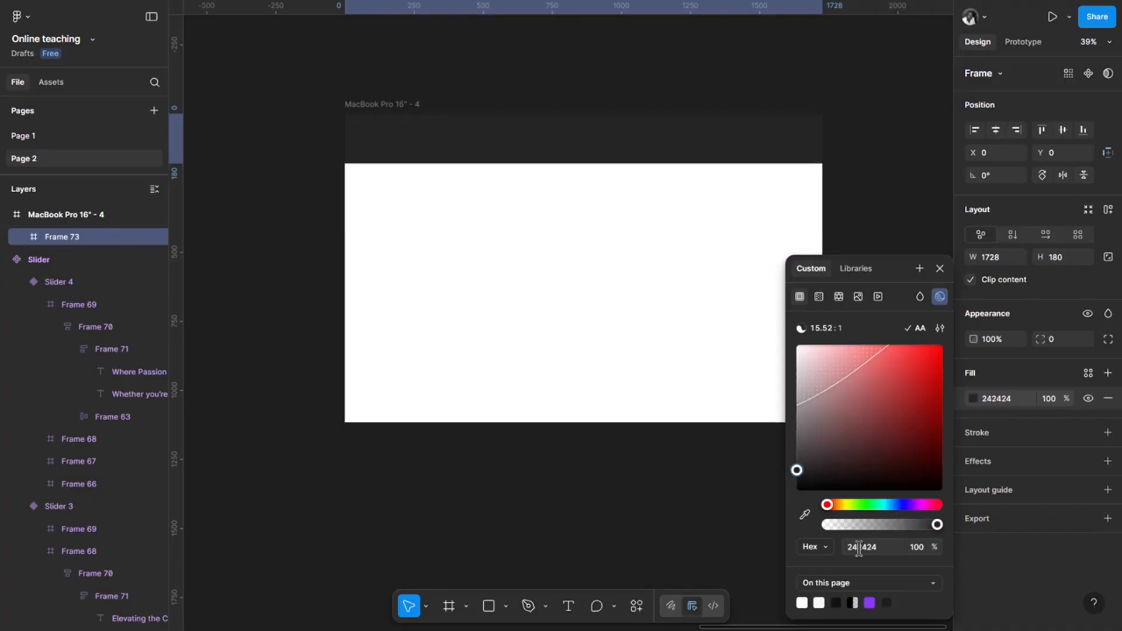
click(859, 547)
text(111111)
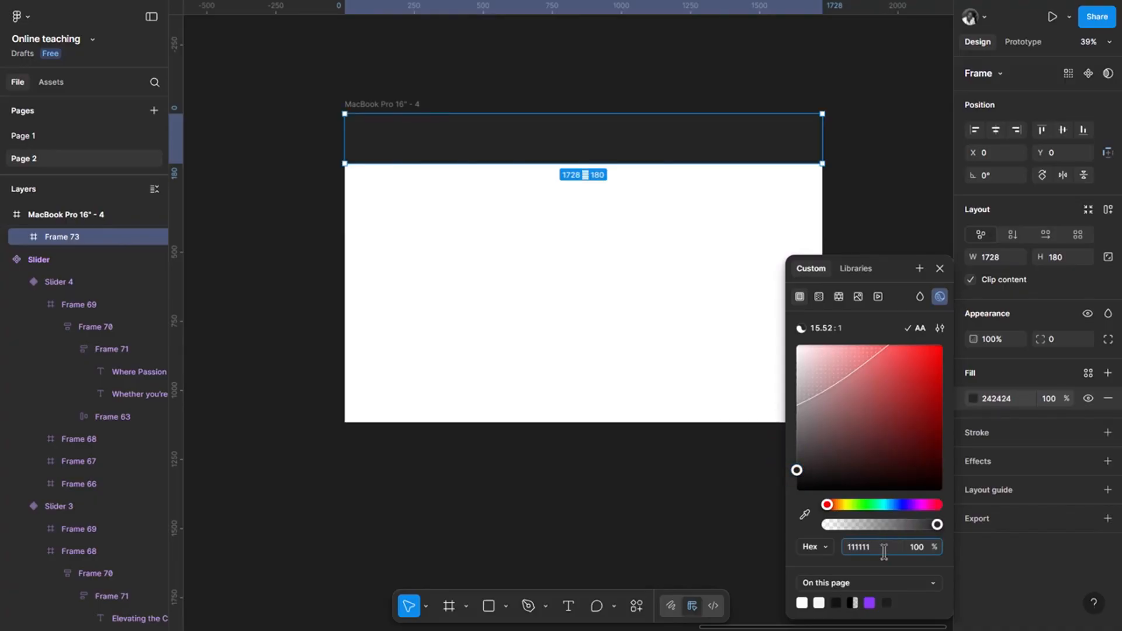
key(Return)
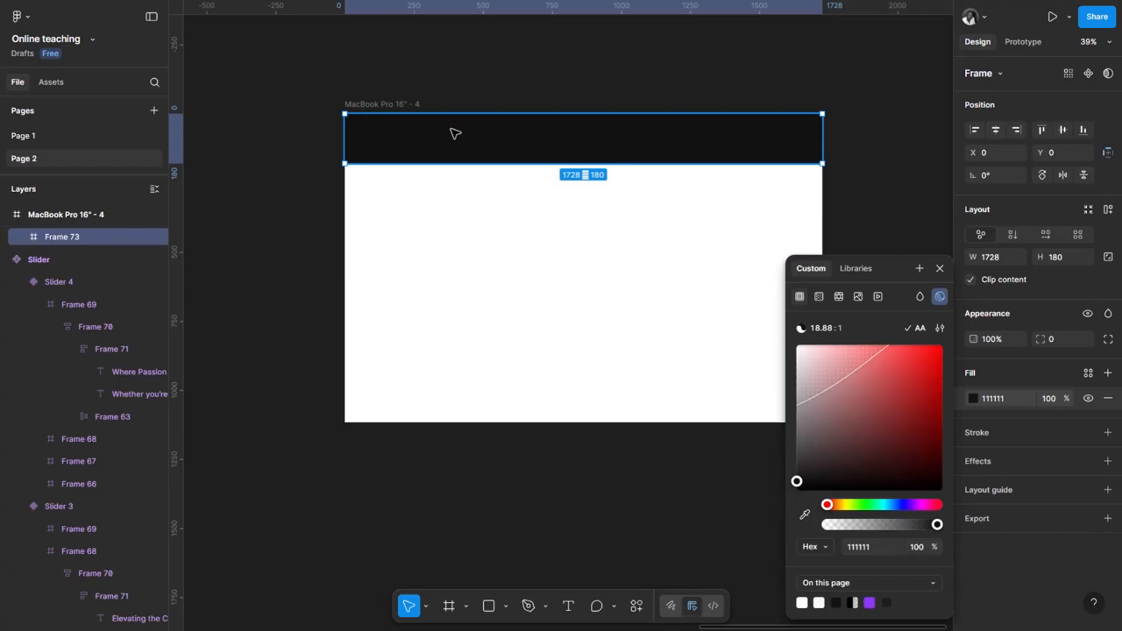
scroll(456, 134, up, 3)
click(840, 237)
- Add a 5-column layout guide with a margin of 60 to the new MacBook Pro 16" frame
scroll(616, 249, right, 2)
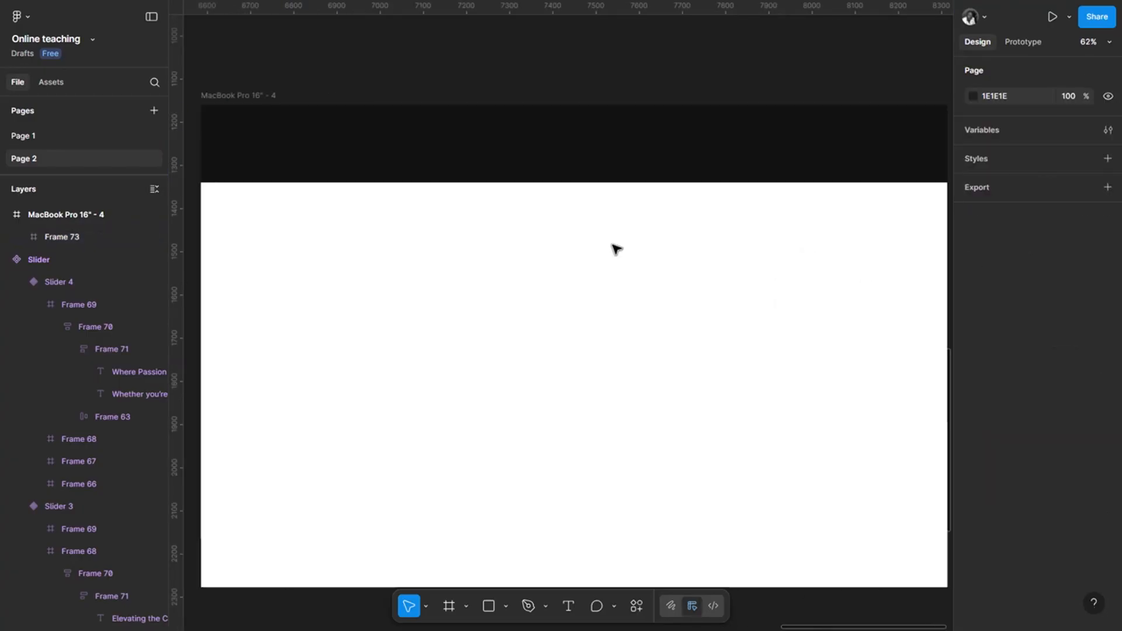
scroll(617, 249, down, 2)
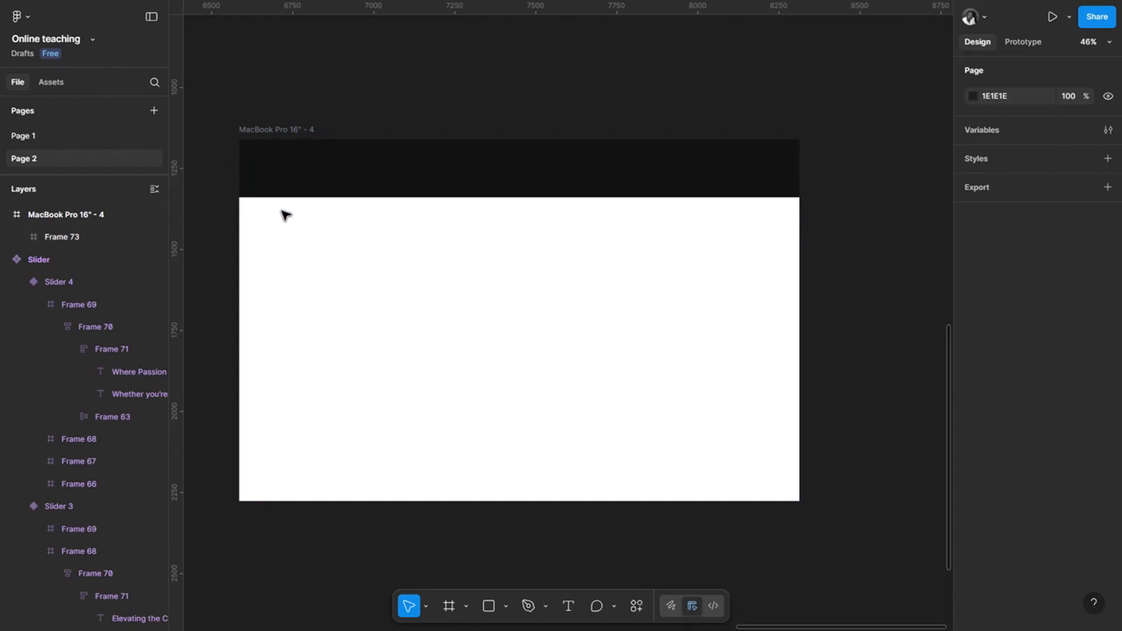
click(300, 133)
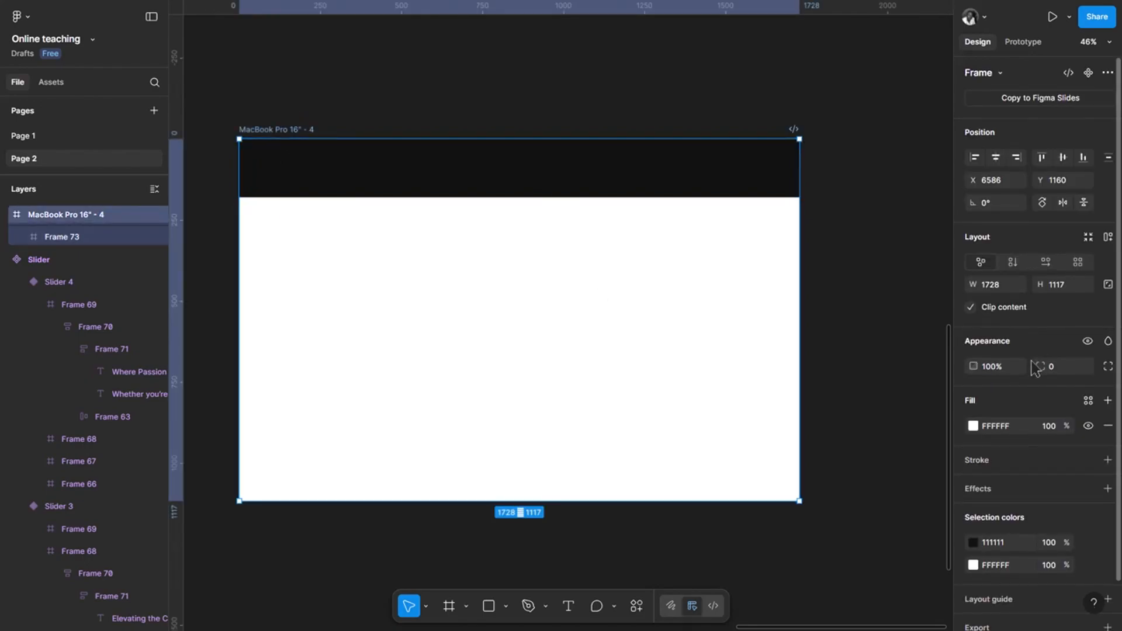
scroll(1034, 365, down, 2)
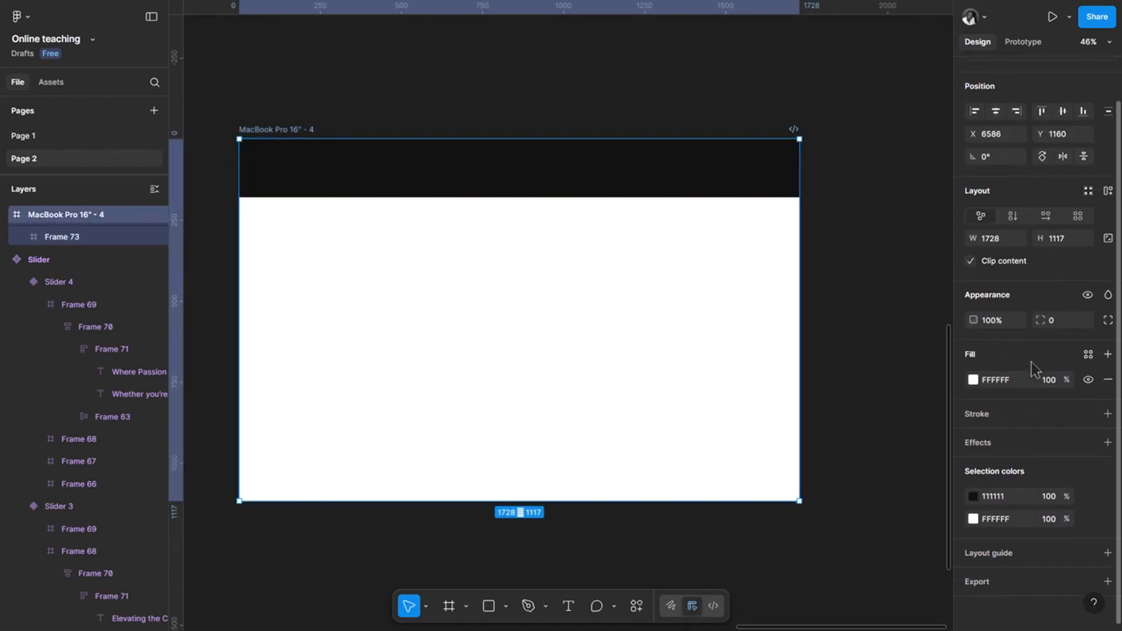
click(1106, 554)
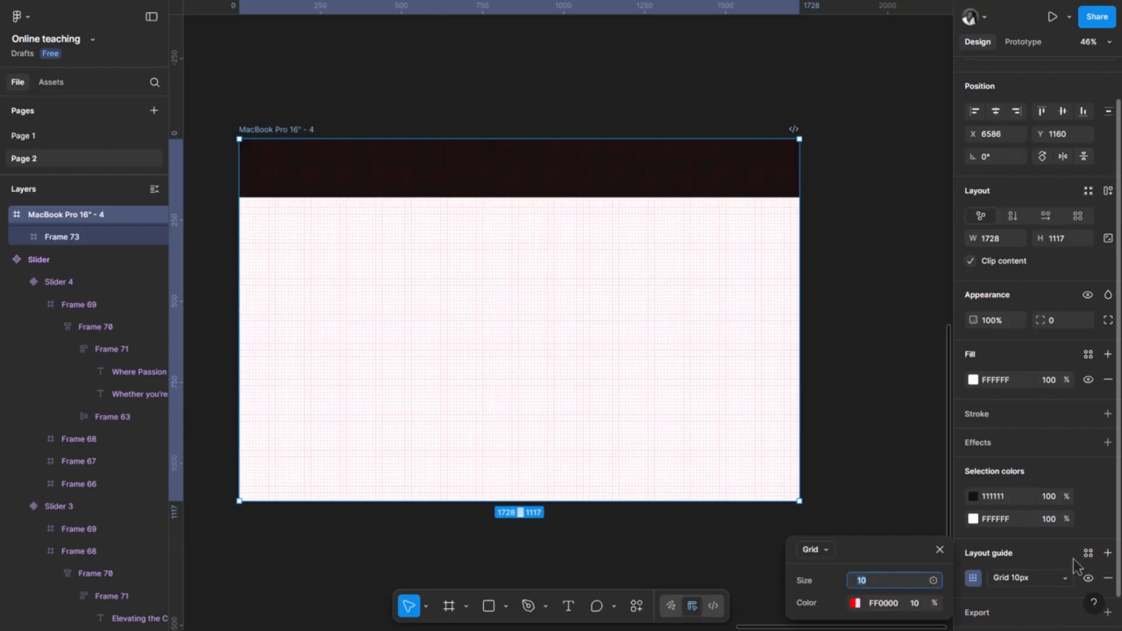
click(813, 549)
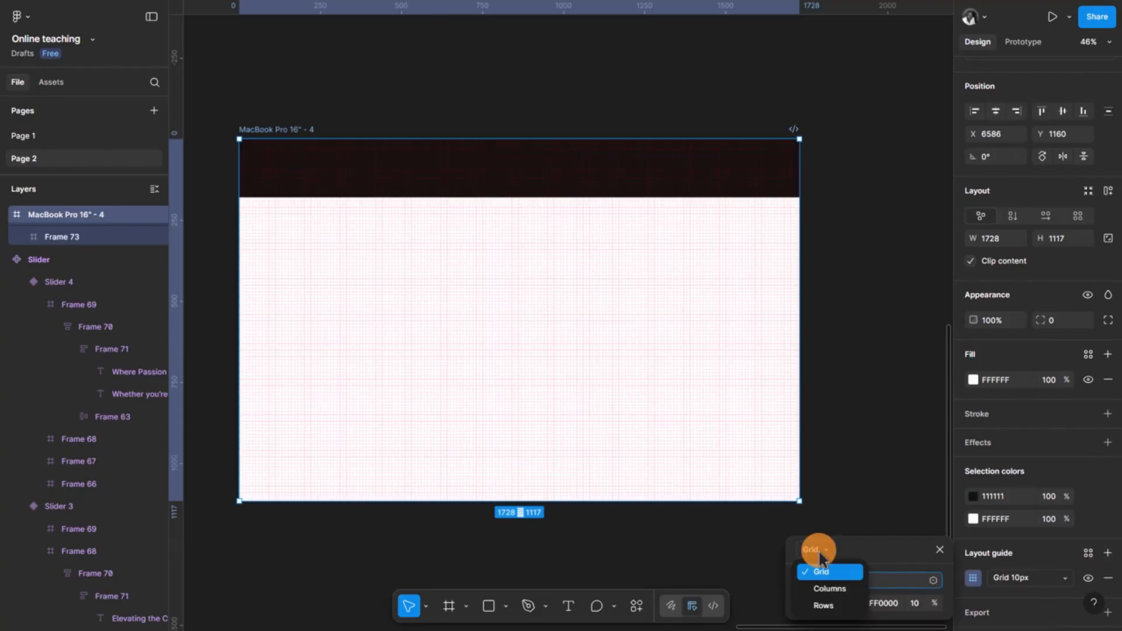
click(830, 589)
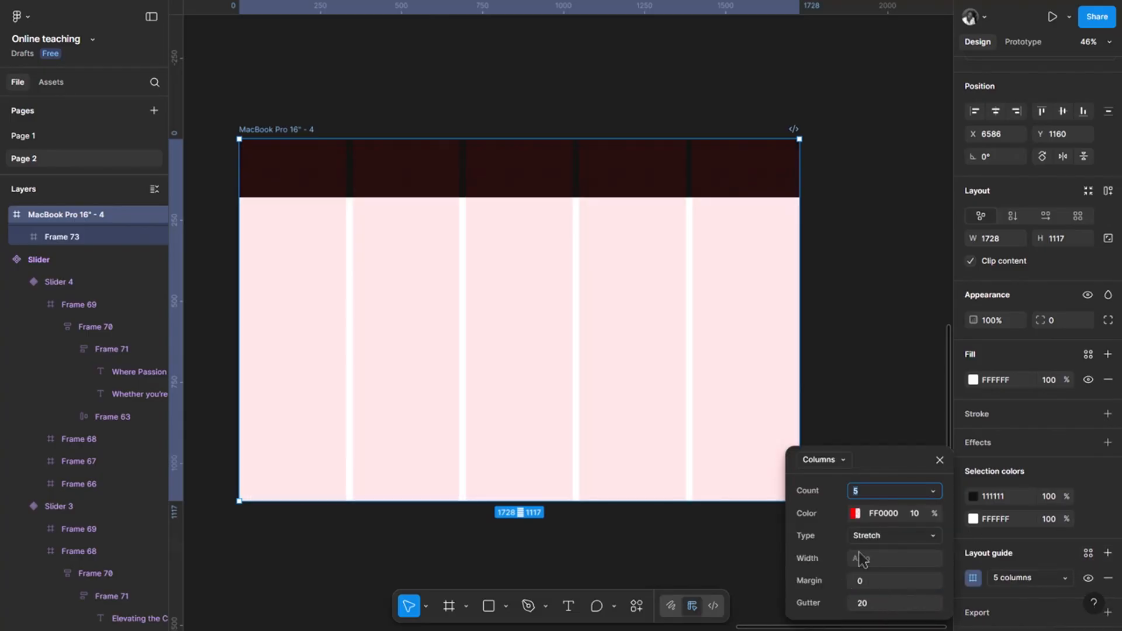
click(891, 581)
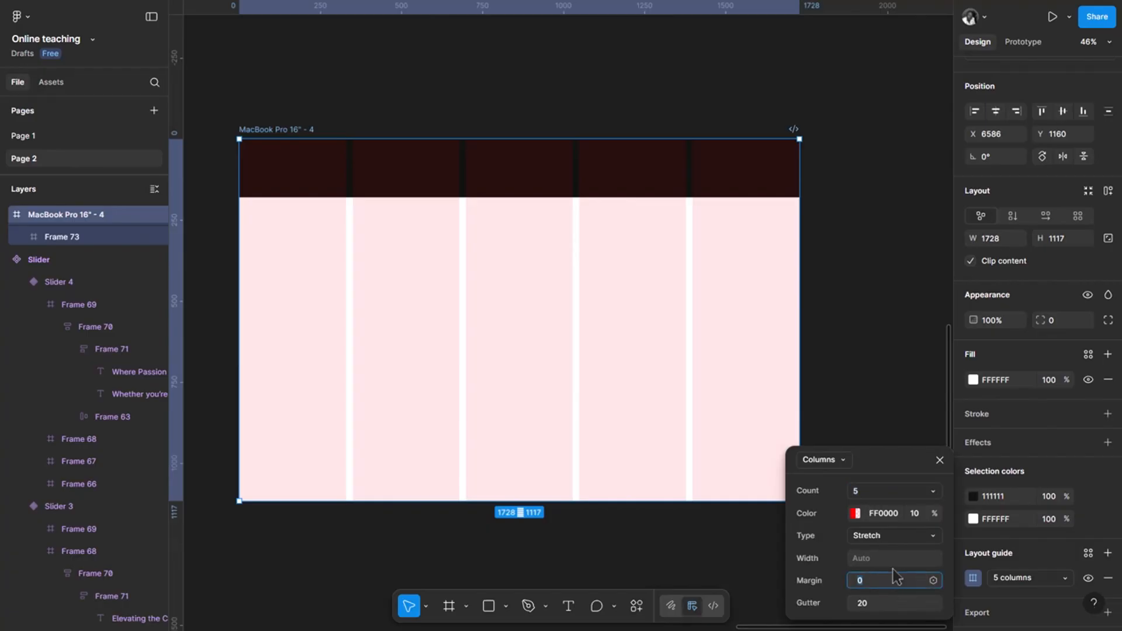
key(Return)
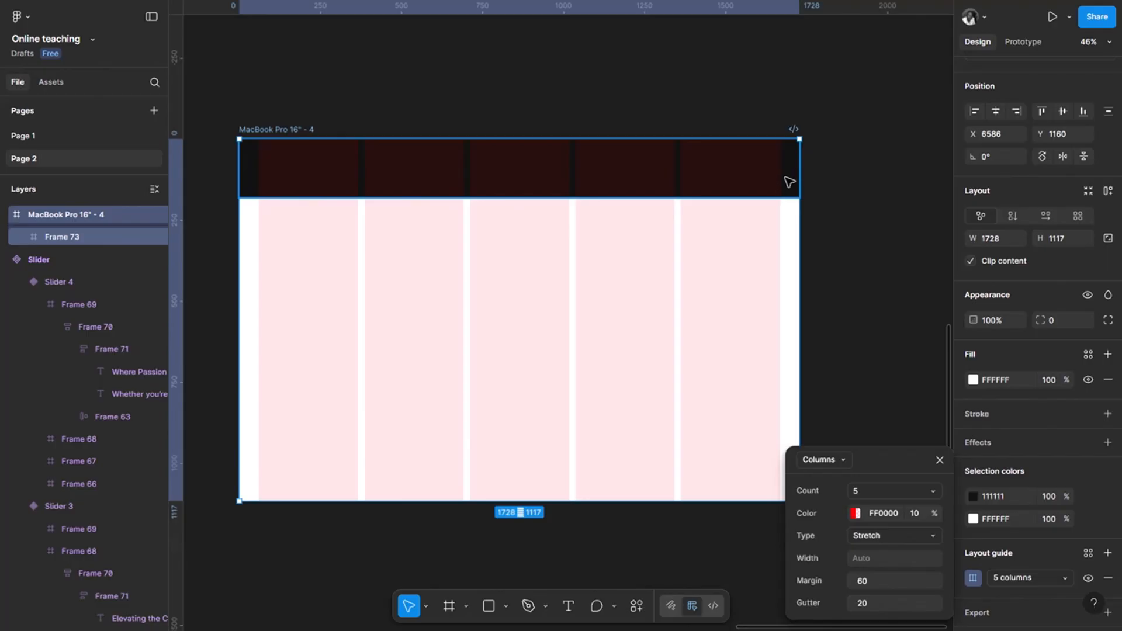
click(939, 460)
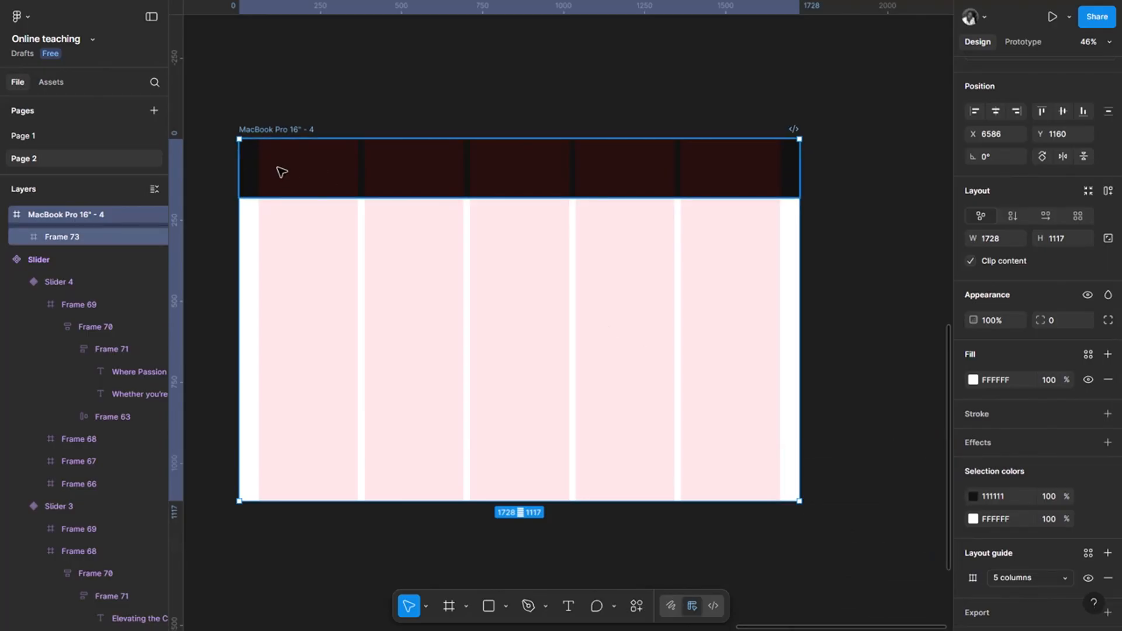
- Add the text "The Cannabis Community" over three lines at the left end of the header, one word per line
scroll(281, 172, up, 5)
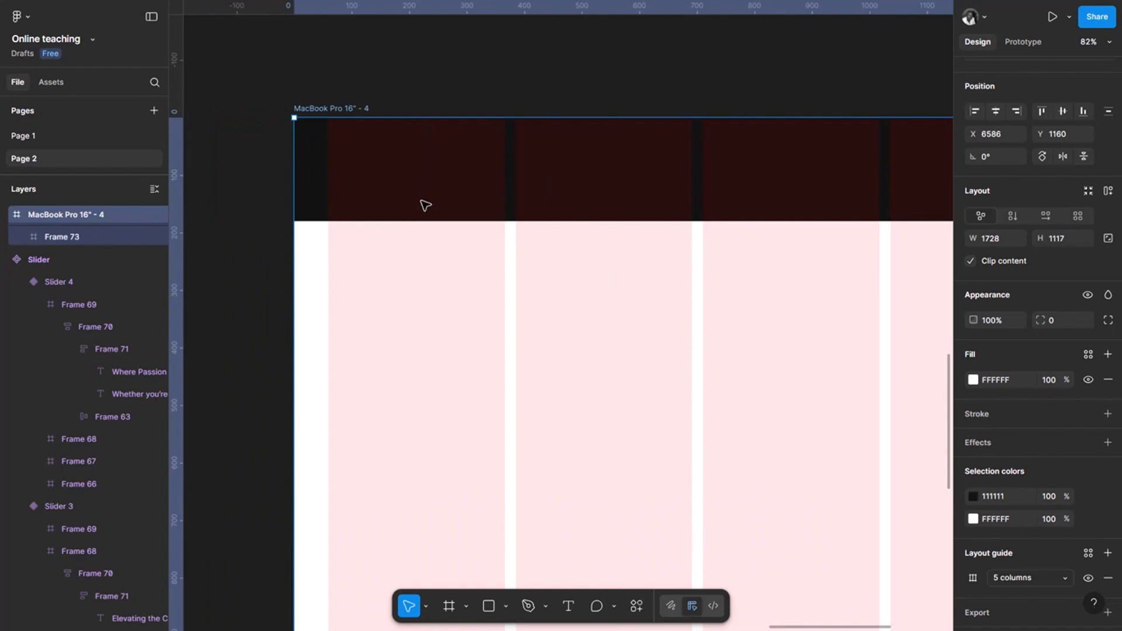
key(t)
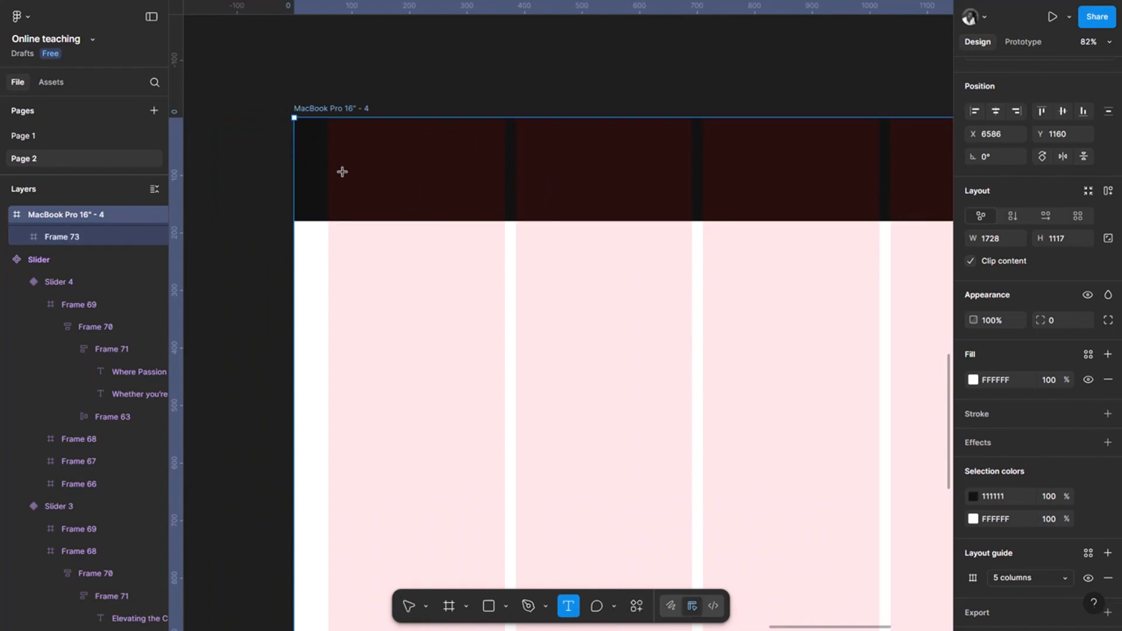
click(623, 224)
text(The)
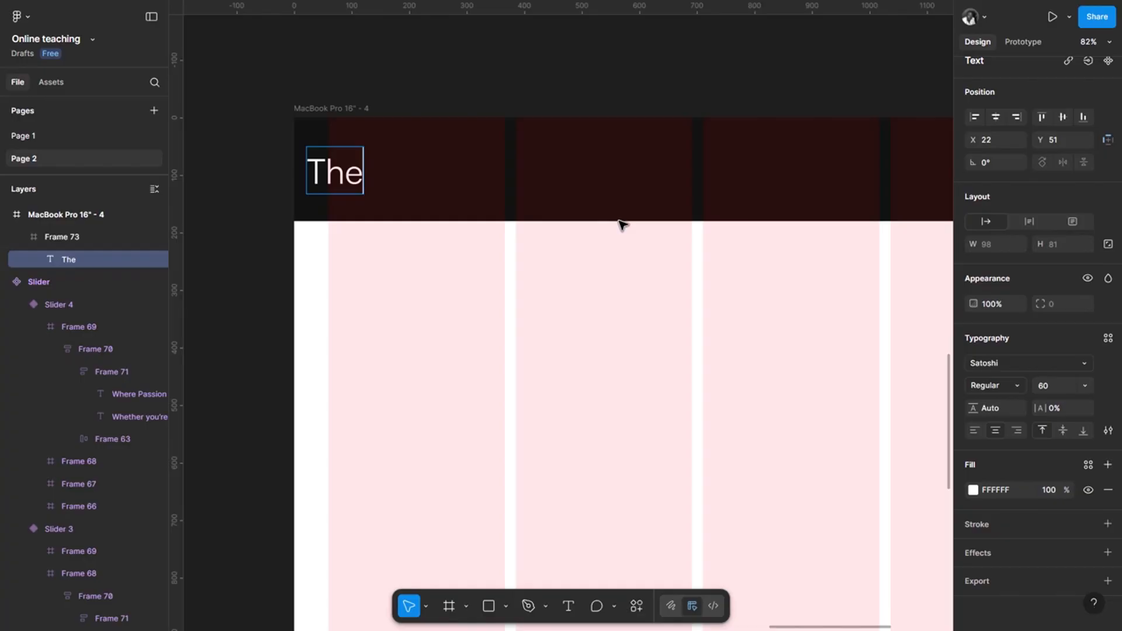
key(Return)
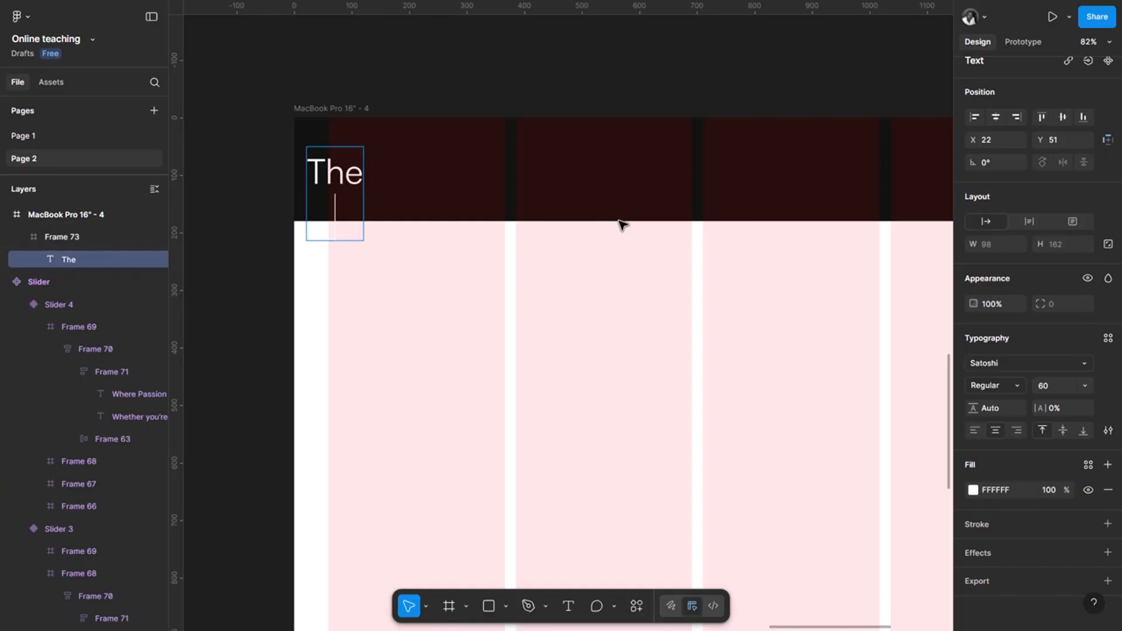
text(Cannabis)
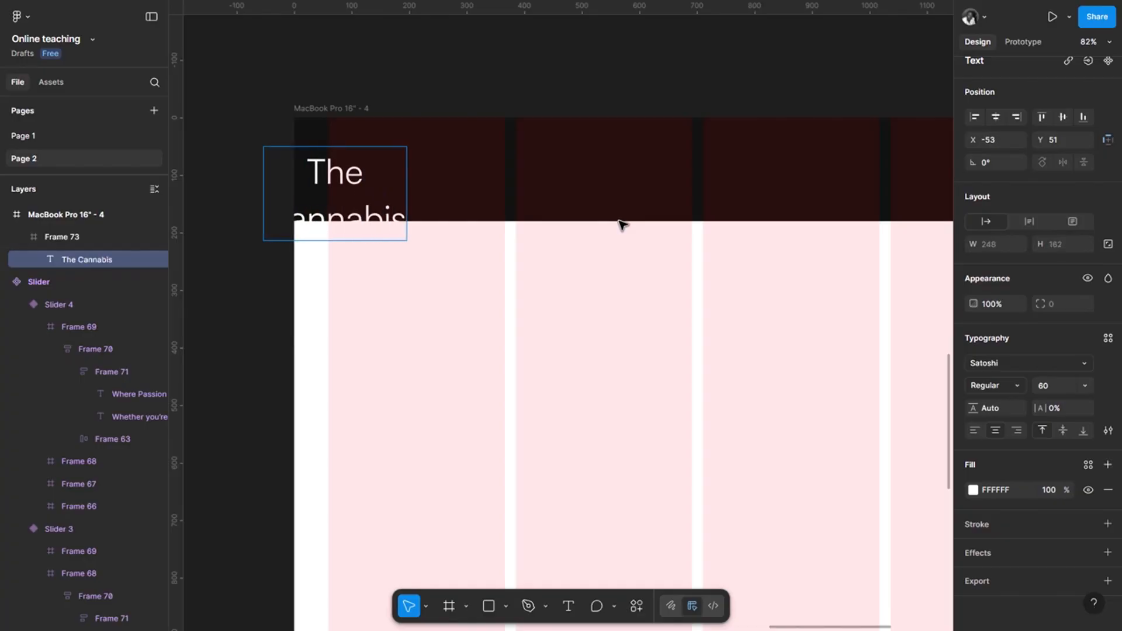
key(Return)
text(Community)
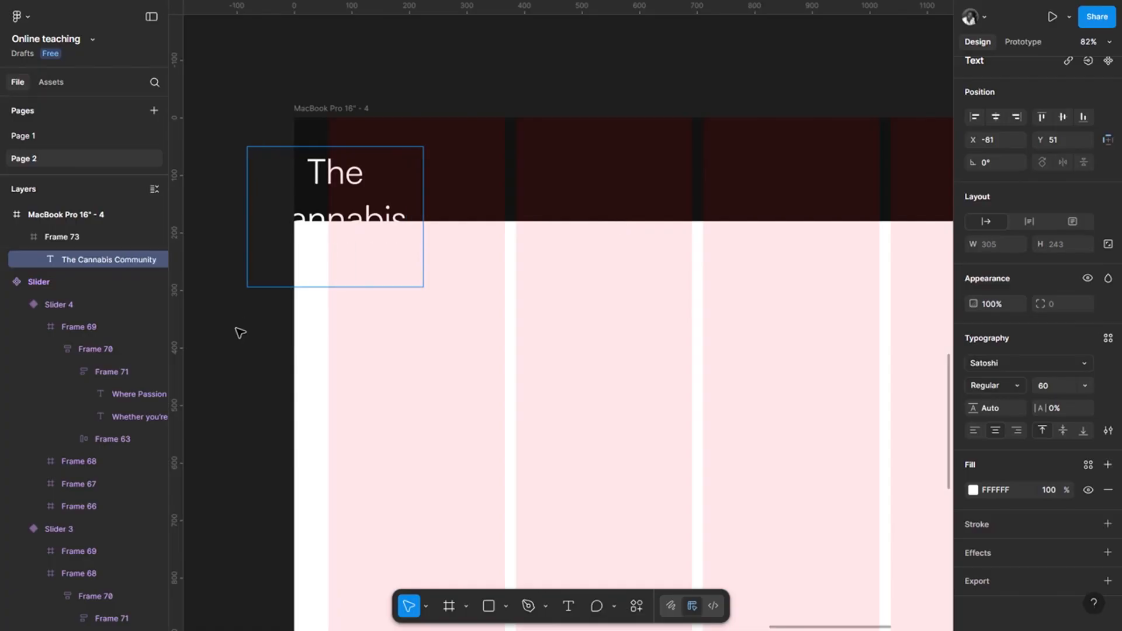
click(520, 183)
- Move the logo text fully inside the header near the first column and change its font to Recoleta
click(354, 206)
drag(355, 205, 449, 171)
click(996, 363)
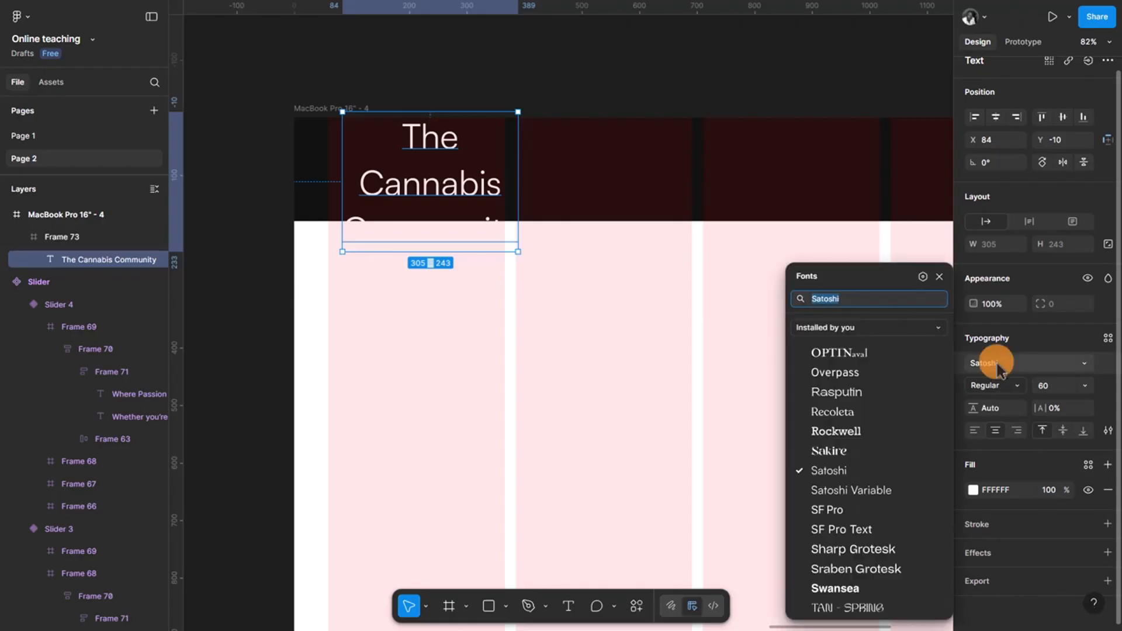
scroll(868, 362, down, 1)
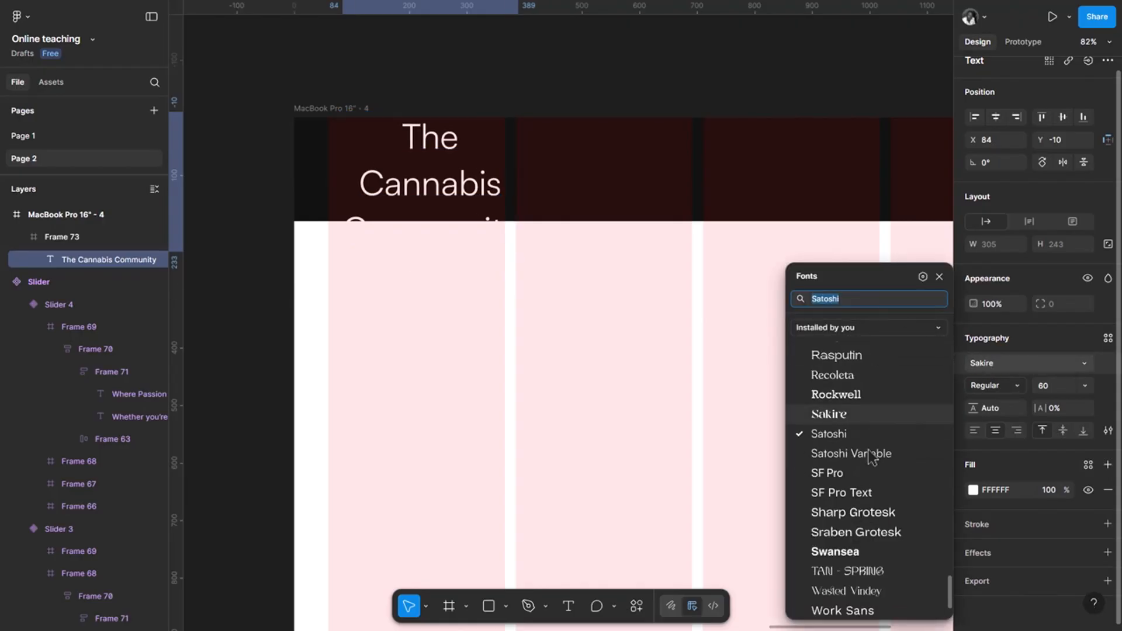
click(868, 373)
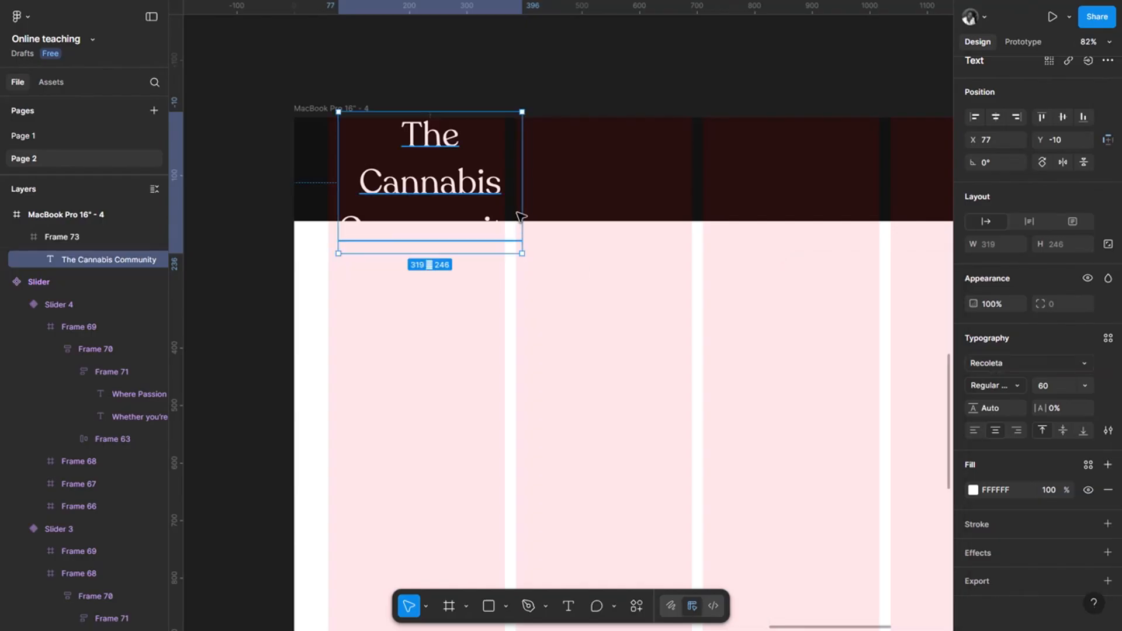
- Left-align the logo text, set its font size to 40 and center it vertically in the header
click(973, 431)
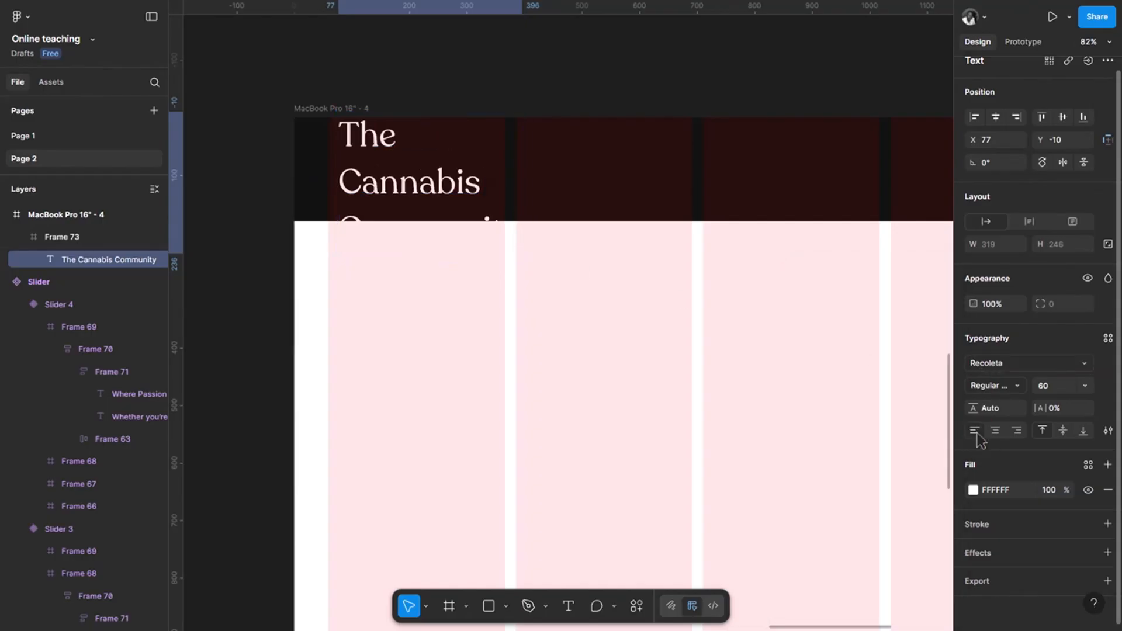
click(1083, 385)
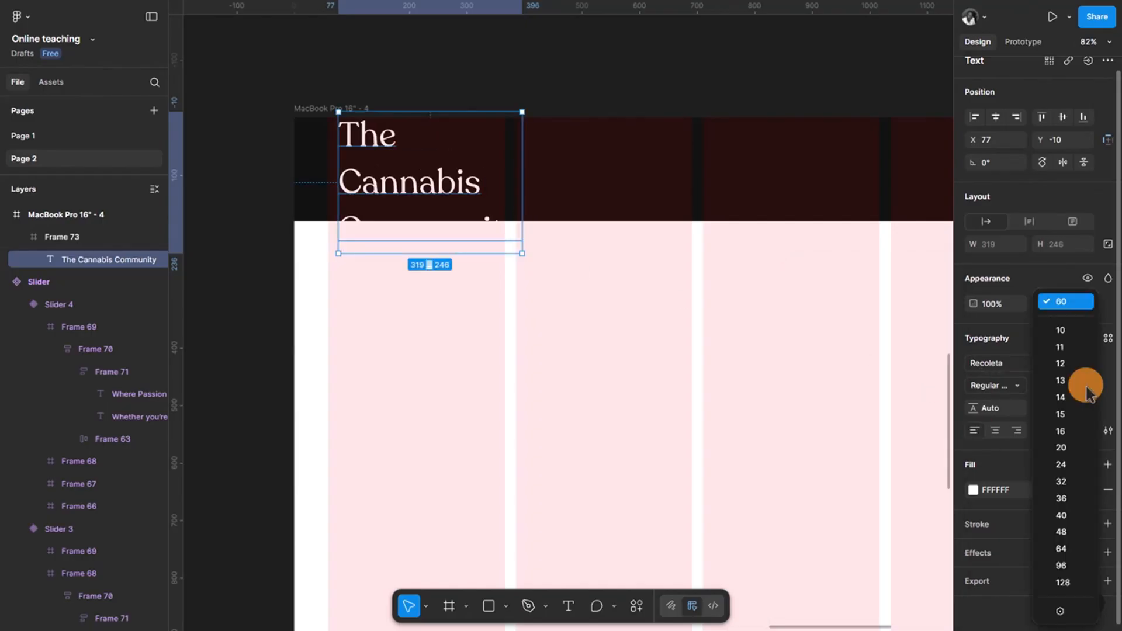
click(1062, 515)
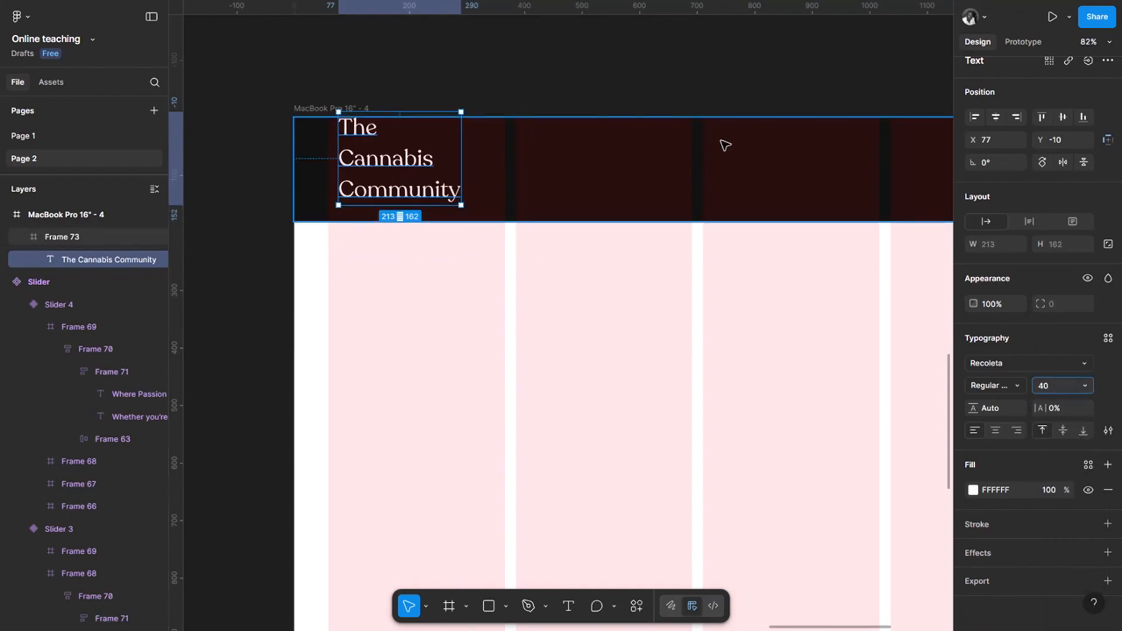
click(1062, 117)
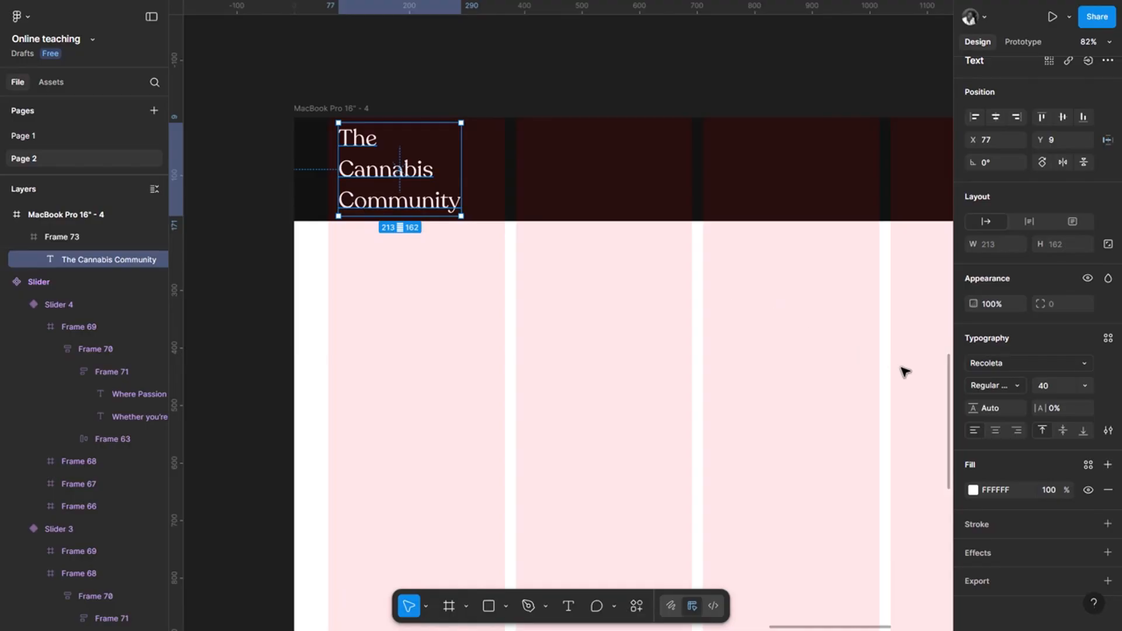
- Set the logo text's line height to 46 and center it vertically in the header again
click(990, 408)
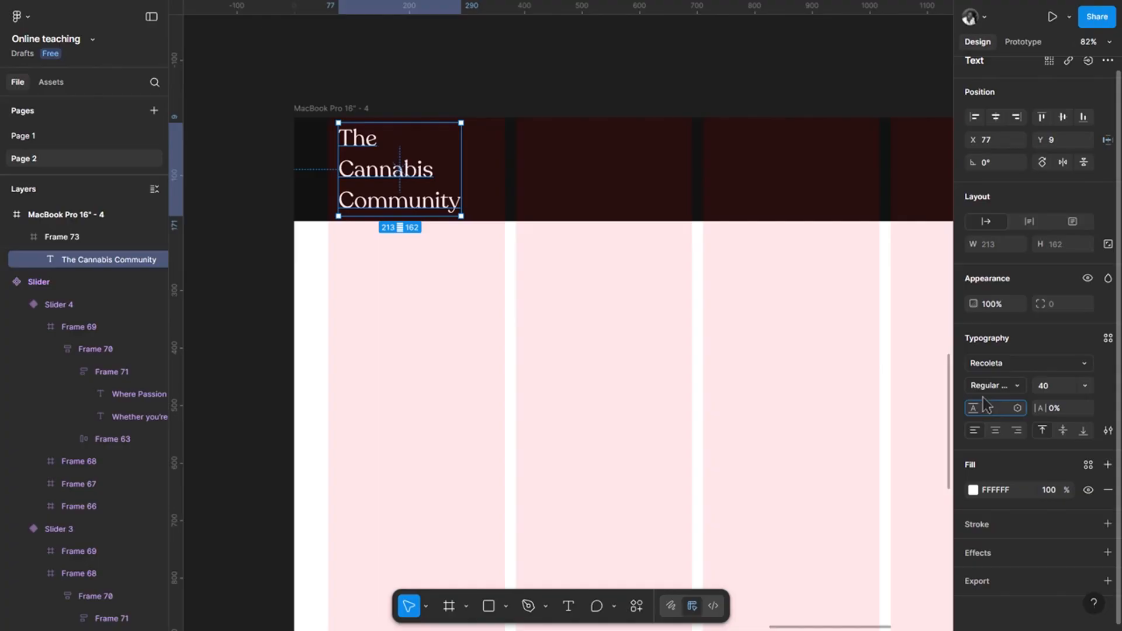
text(46)
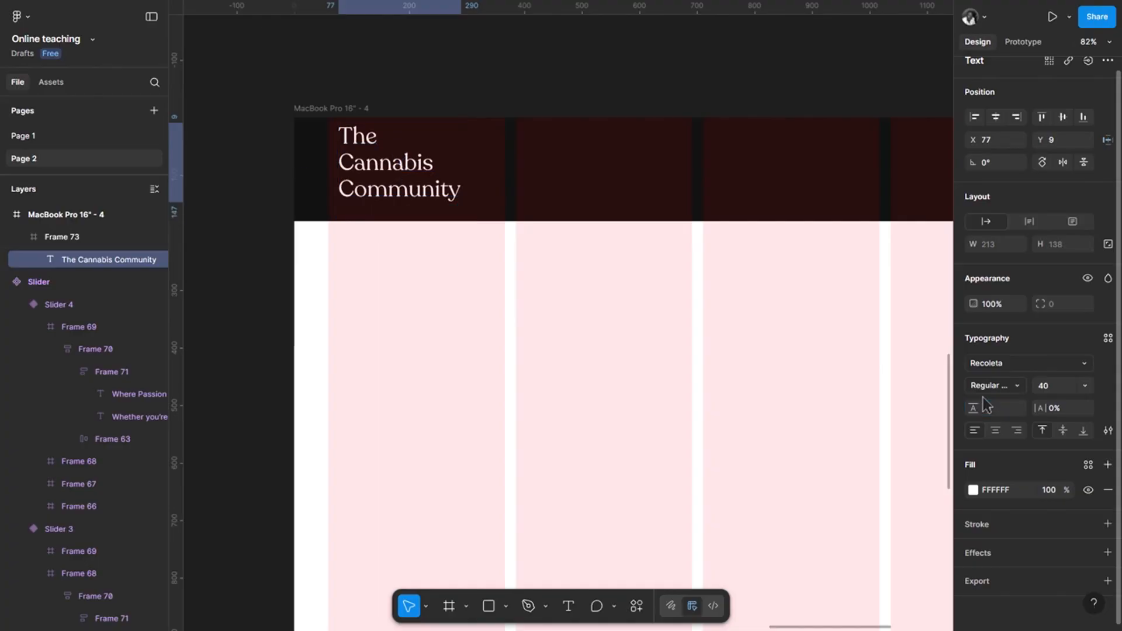
key(Return)
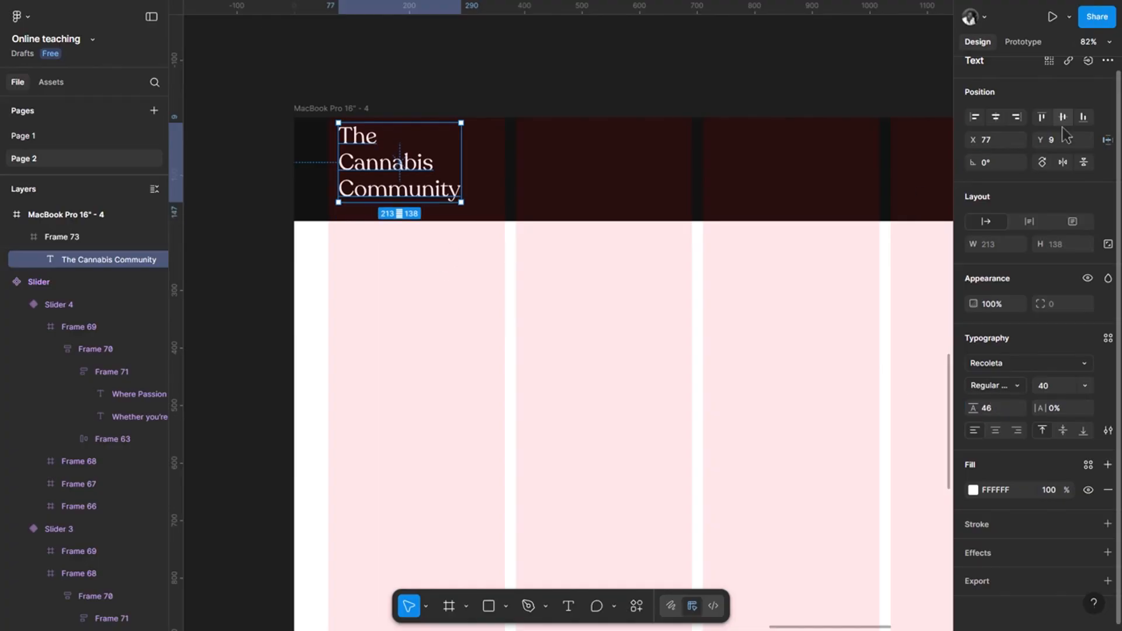
click(1063, 118)
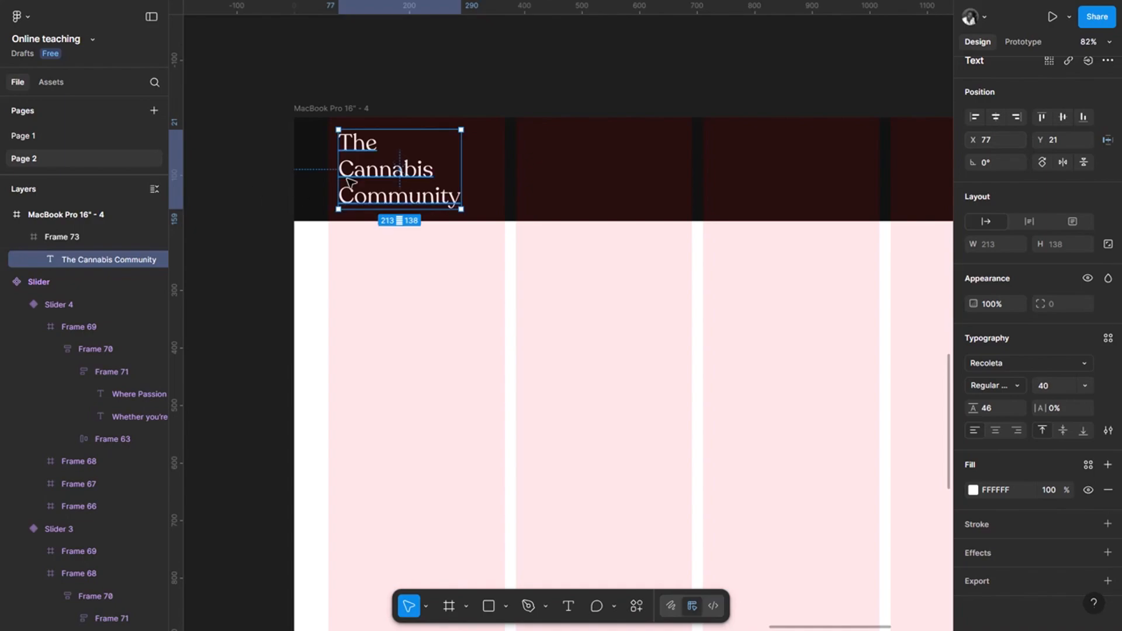
- Nudge the logo text sideways to X 60 so it lines up with the start of the first column guide
key(alt)
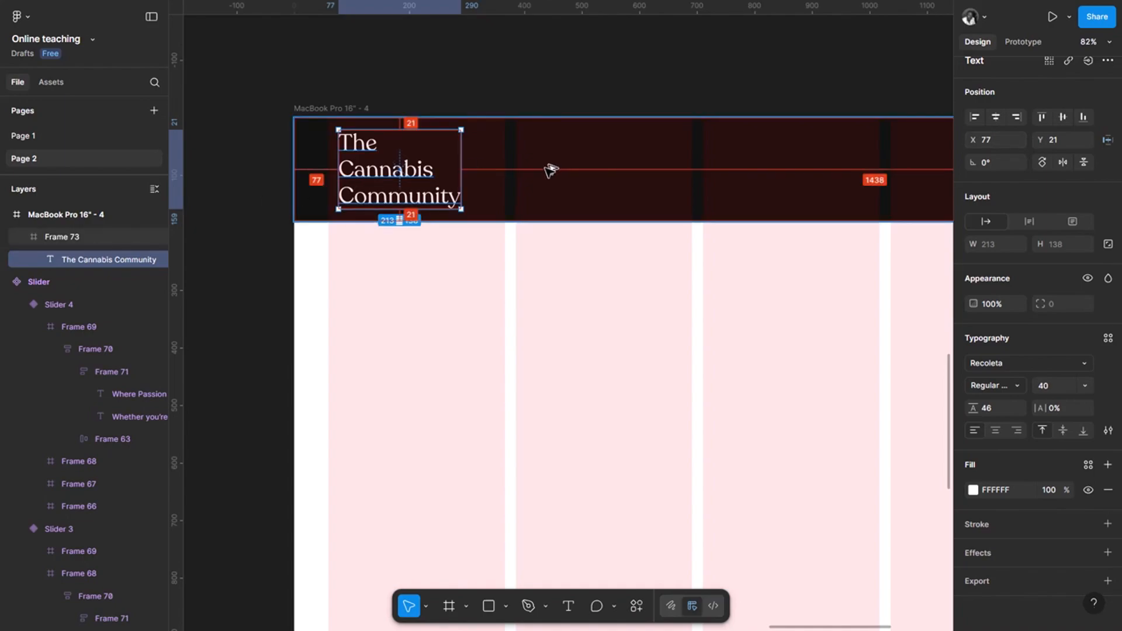
scroll(333, 187, up, 10)
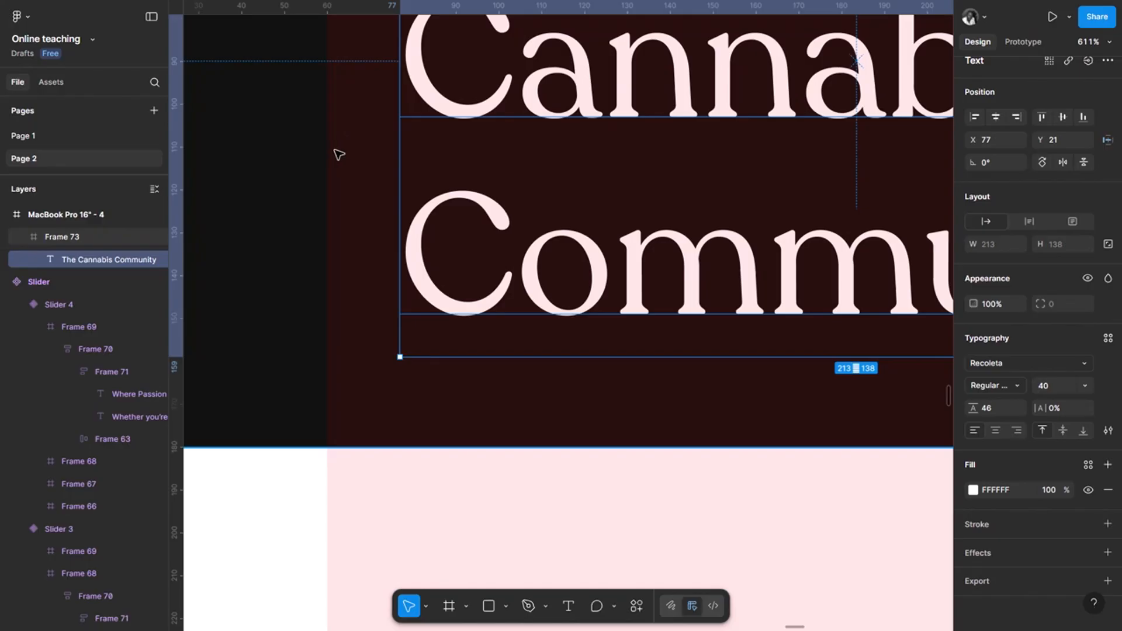
scroll(338, 125, down, 6)
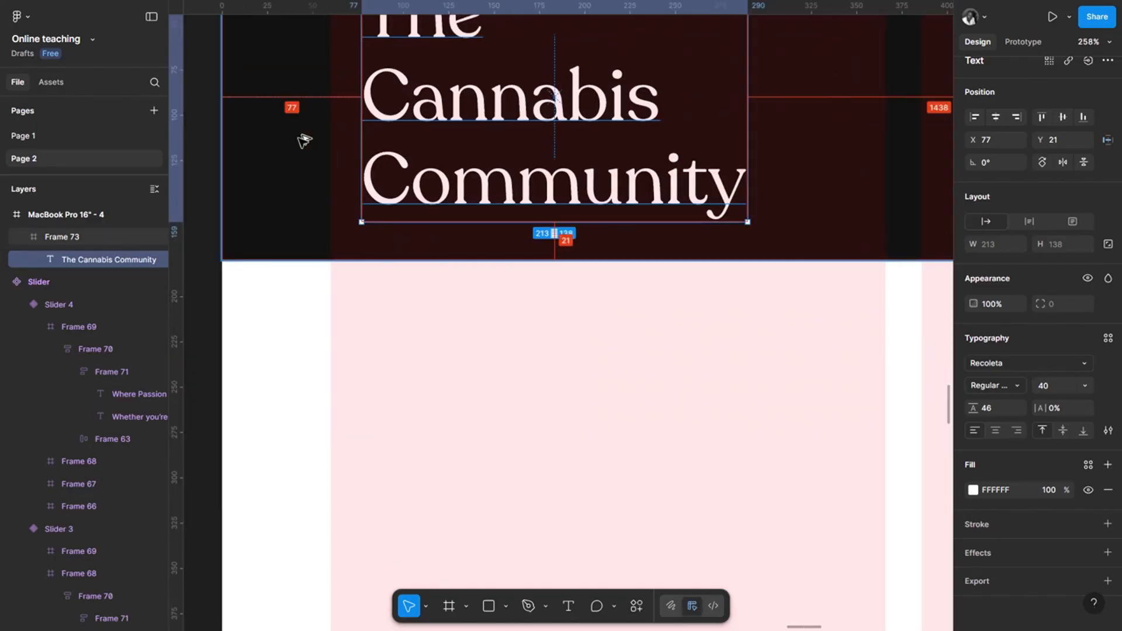
key(shift+Left)
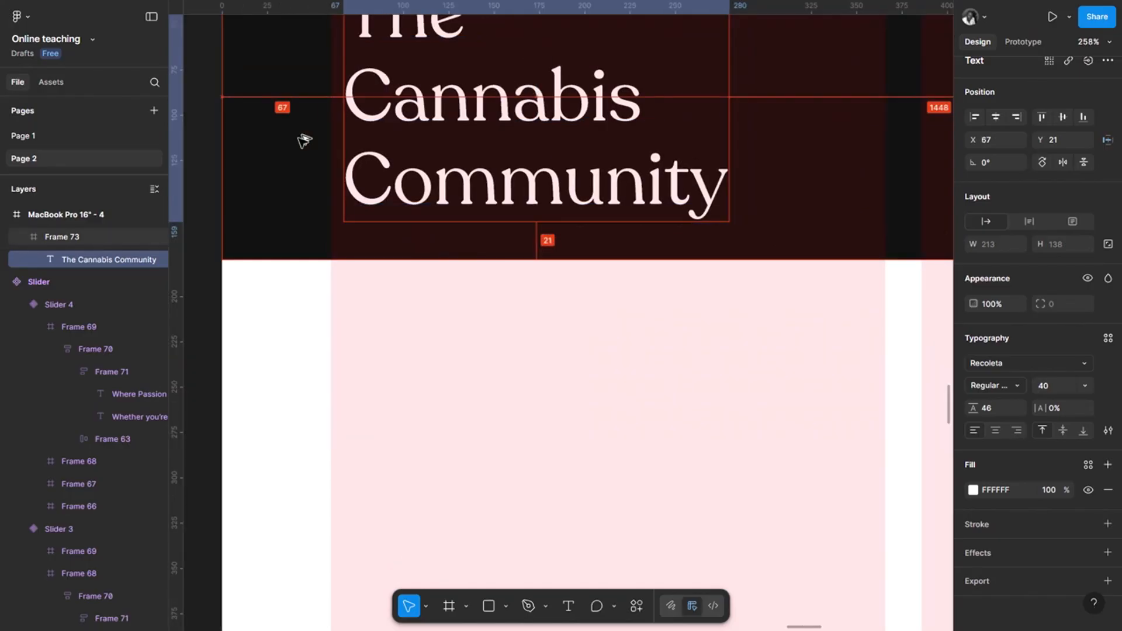
key(shift+Left)
key(Right)
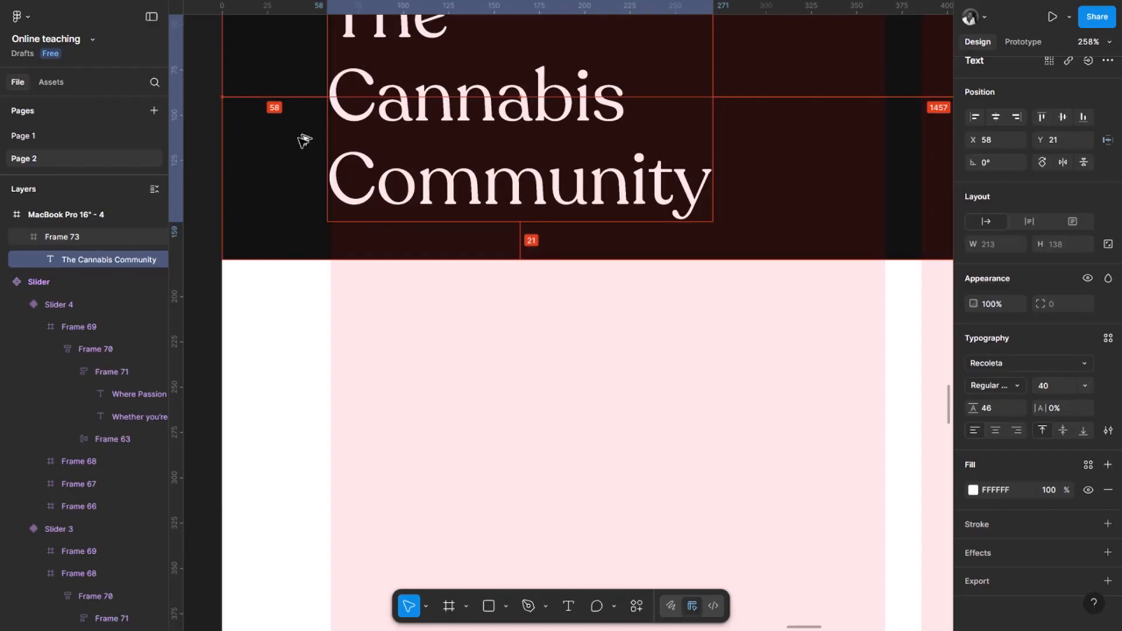
key(Right)
key(Right)
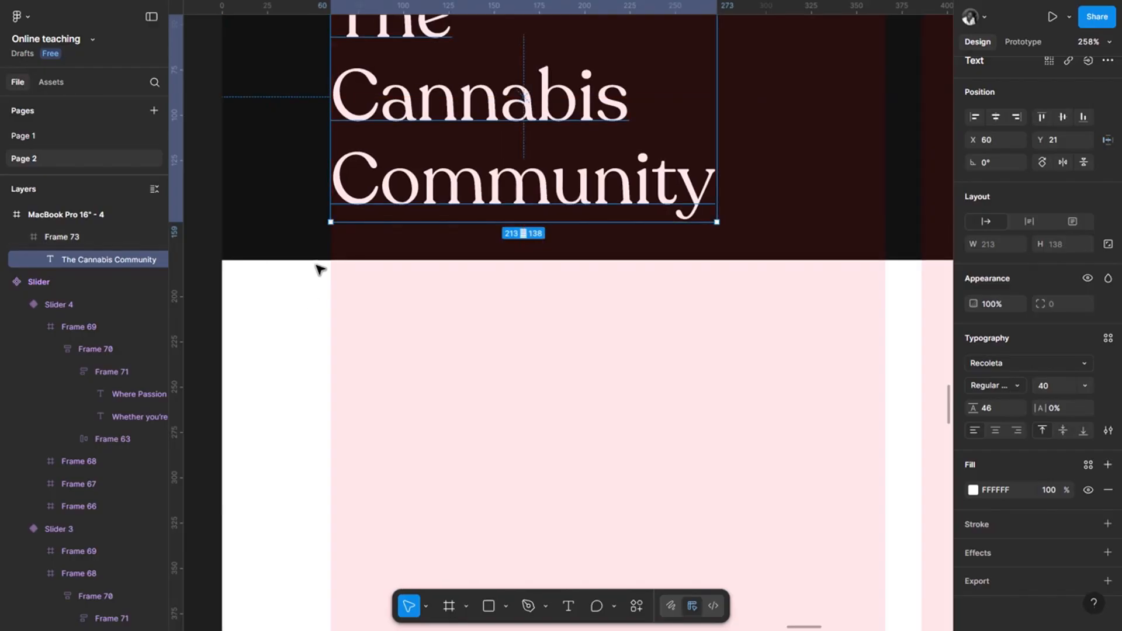
- Add the text "Home" in the header's second column and center it vertically in the header
scroll(333, 208, down, 5)
scroll(650, 155, right, 3)
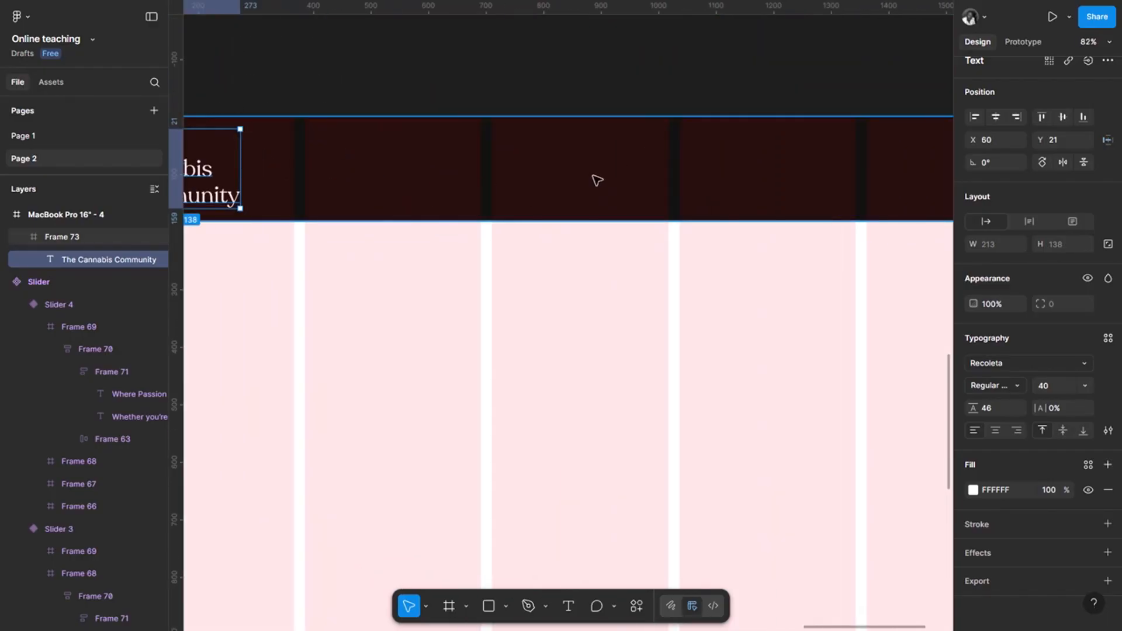
click(596, 180)
key(shift+1)
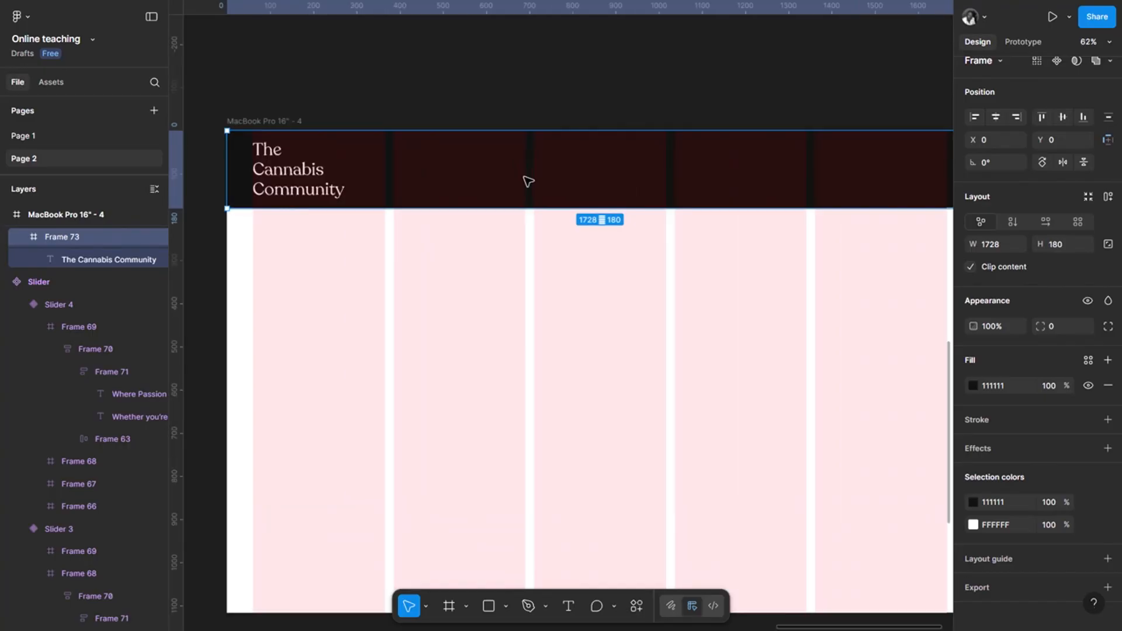
scroll(528, 183, up, 3)
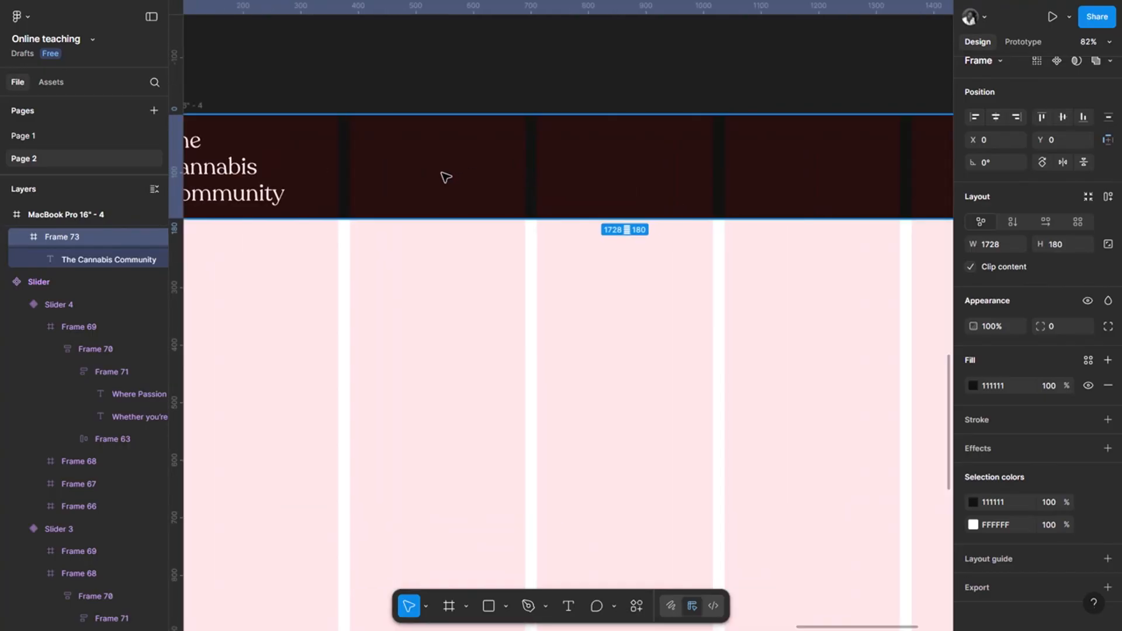
key(t)
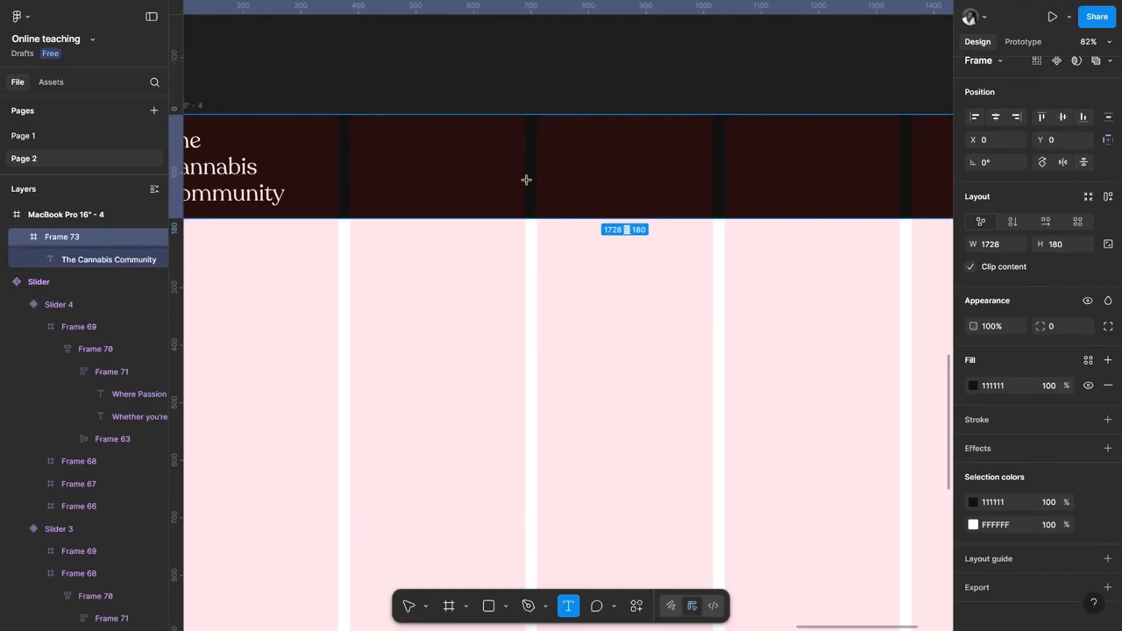
click(458, 166)
text(F)
key(BackSpace)
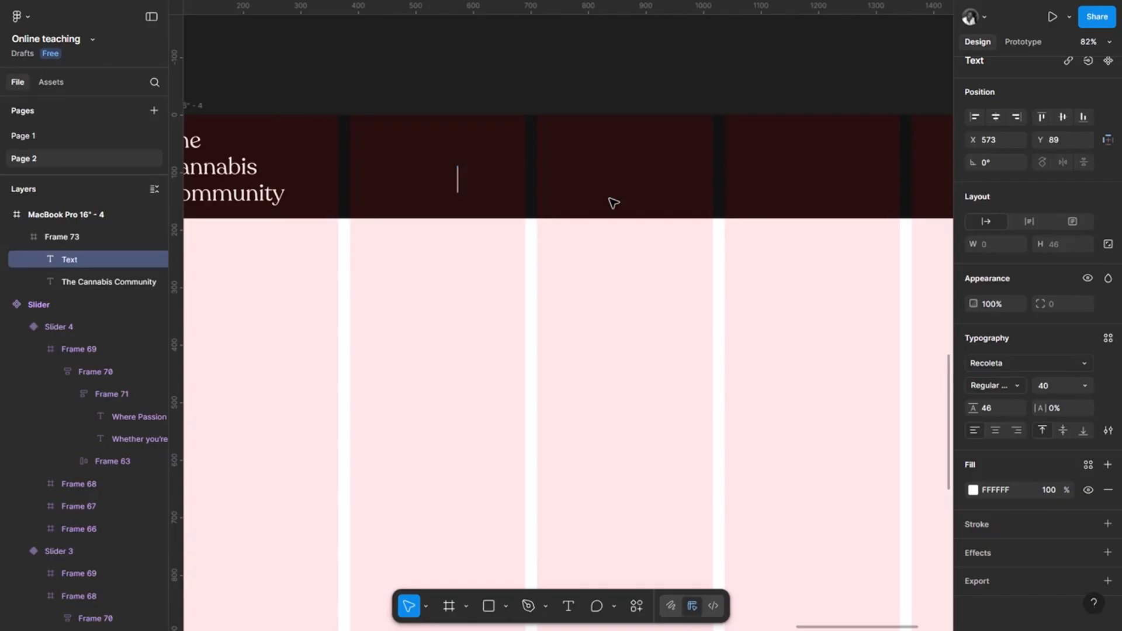
text(Home)
click(613, 202)
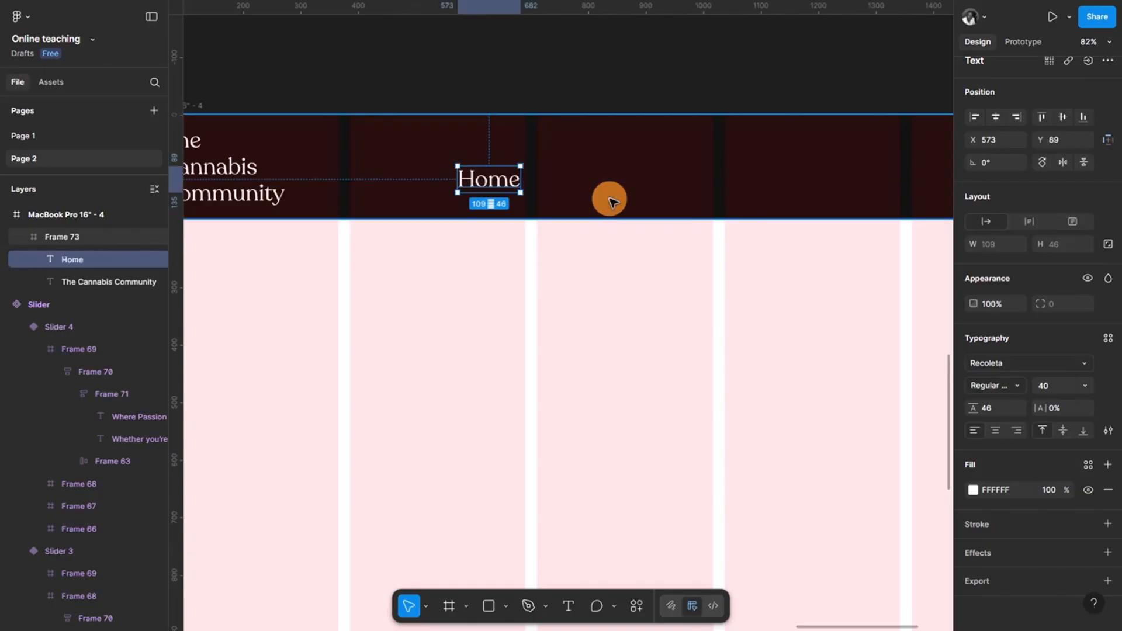
click(1063, 116)
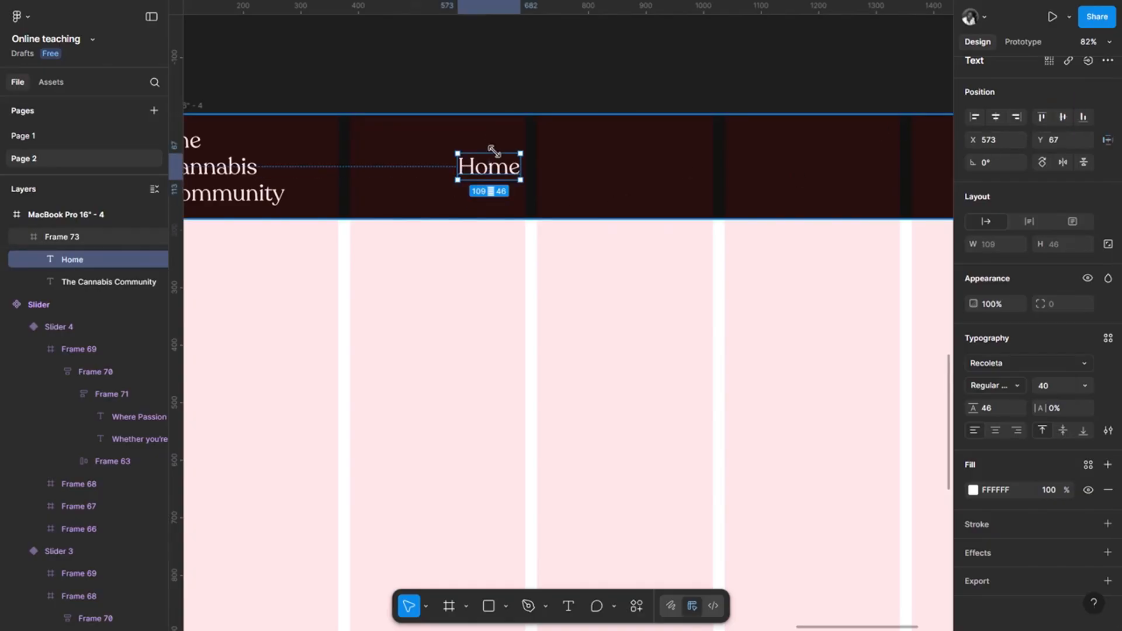
- Duplicate the "Home" text beside the original at X 736 and change the copy to "About us"
drag(494, 169, 586, 168)
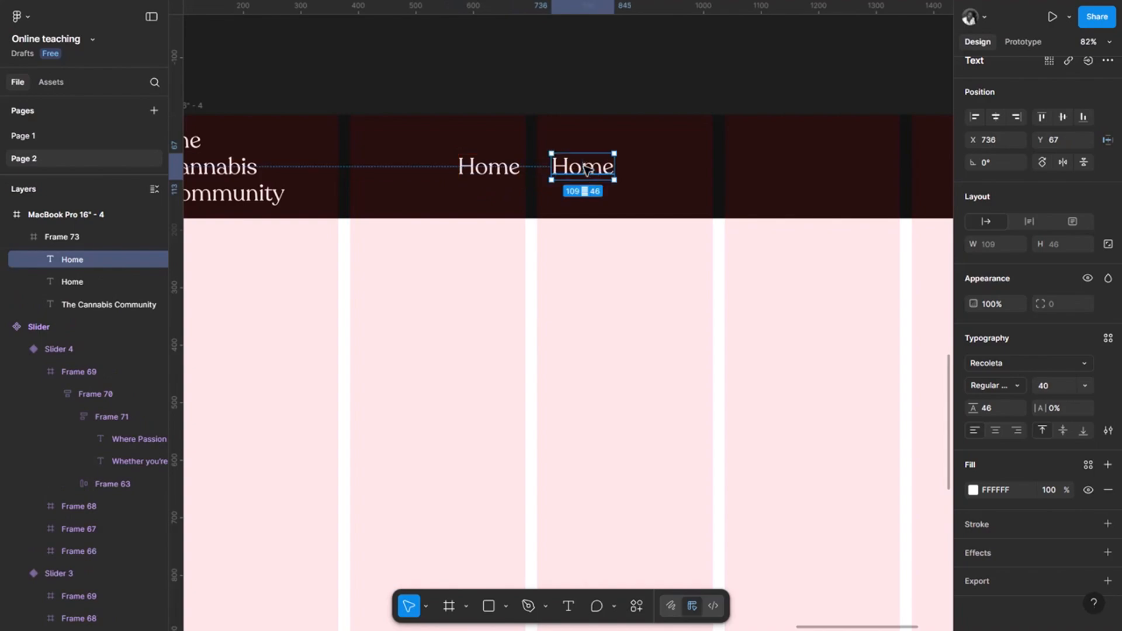
double_click(586, 168)
text(About)
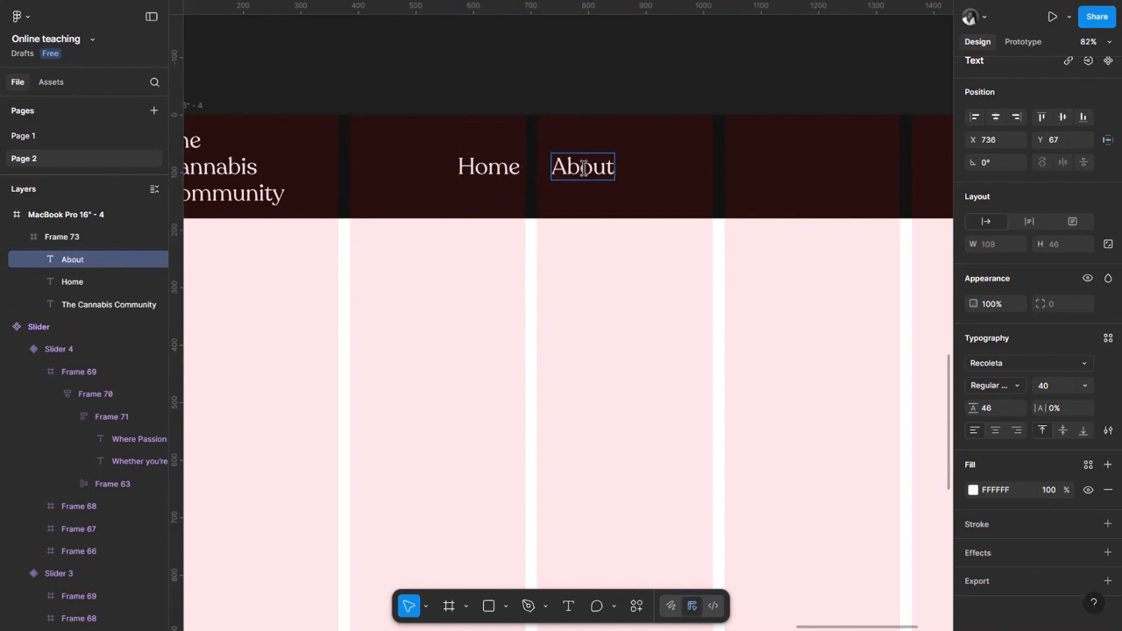
text( us)
click(704, 185)
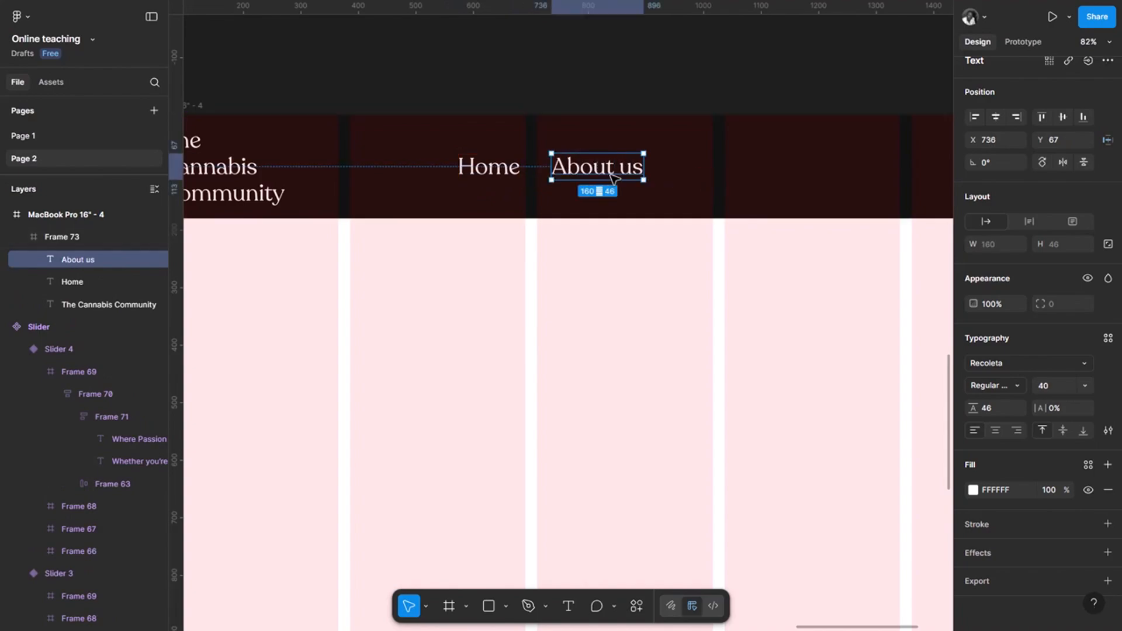
- Duplicate the "About us" text beside the original at X 938 and change the copy to "Community"
drag(613, 180, 724, 169)
double_click(709, 168)
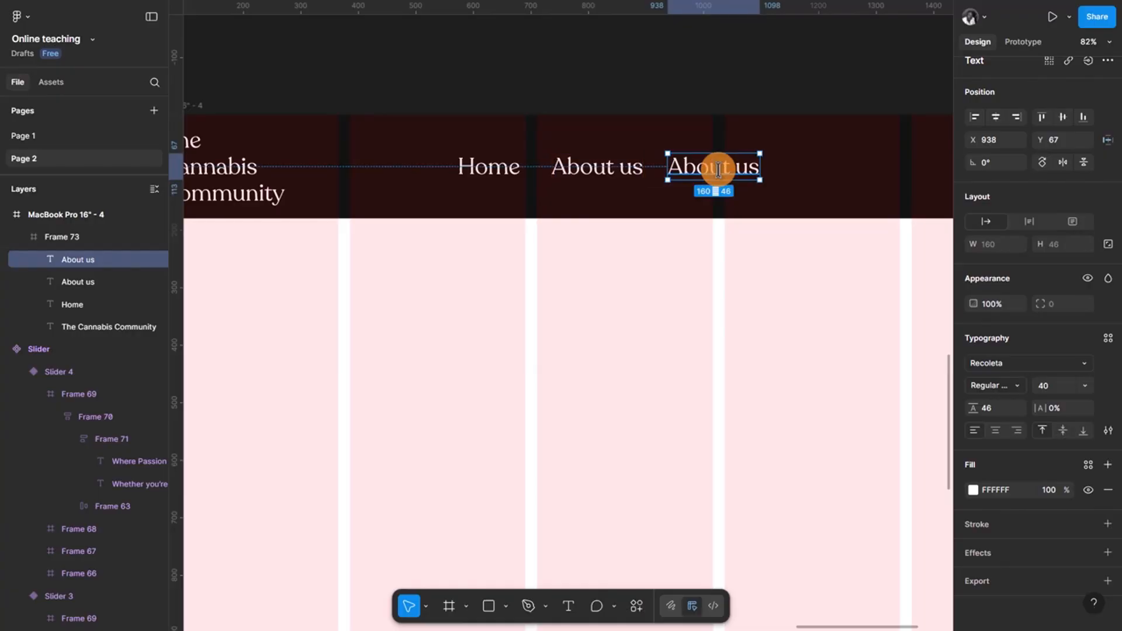
text(Community)
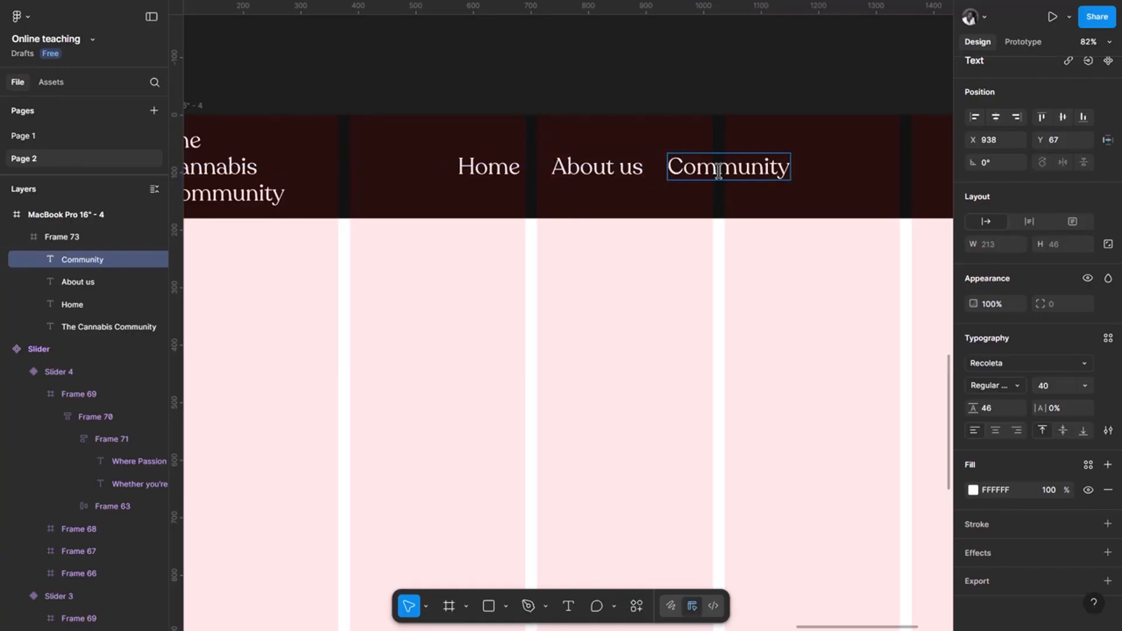
click(821, 170)
- Duplicate the "Community" navigation text beside the original at X 1193 and change the copy to "Contact us"
scroll(822, 170, right, 3)
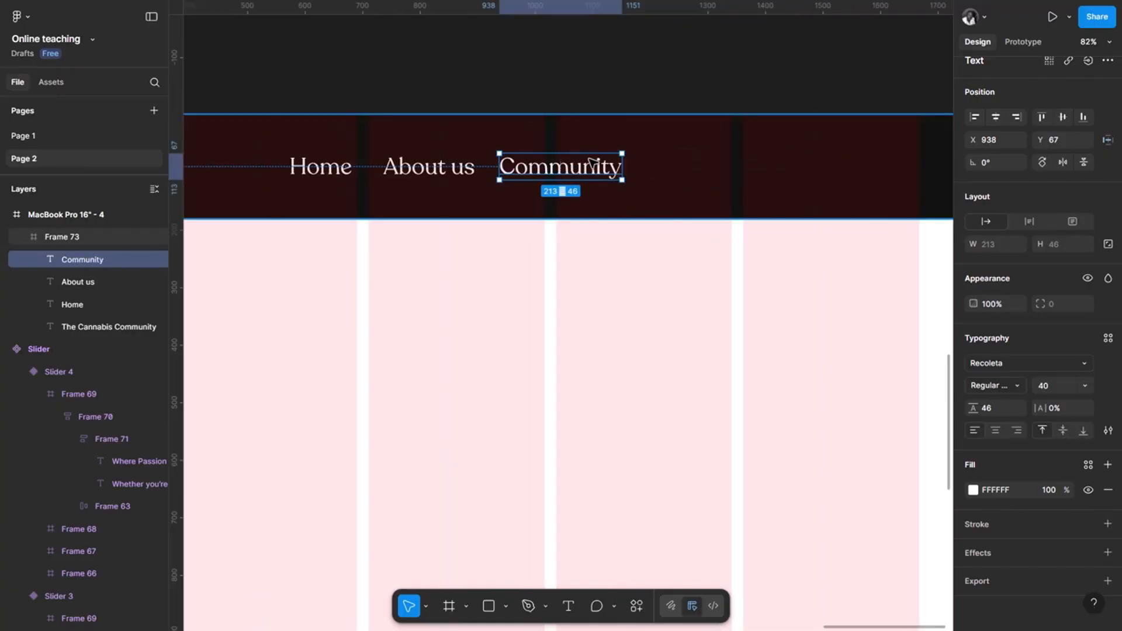
click(554, 170)
drag(554, 169, 699, 168)
text(Contra)
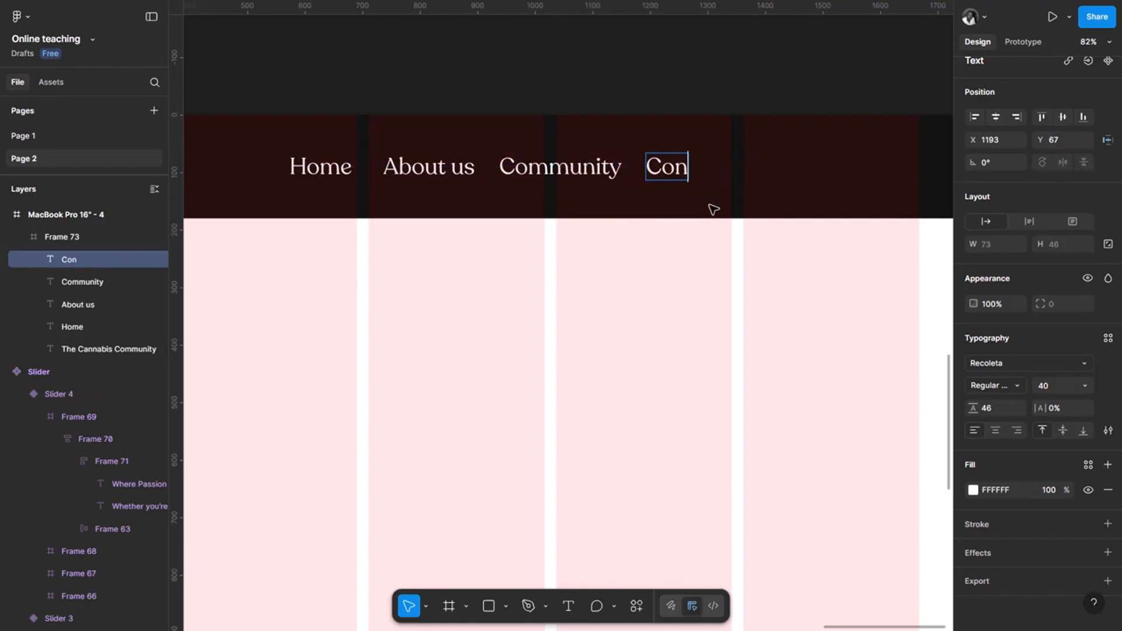
key(BackSpace)
text(act us)
click(639, 205)
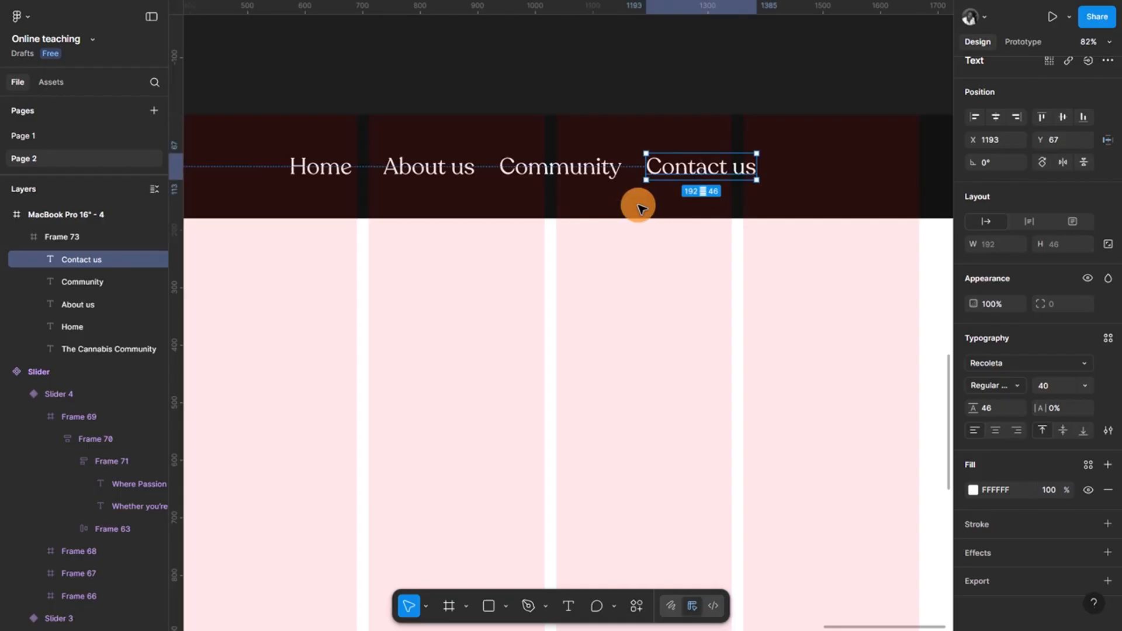
- Select the four navigation texts, Home through Contact us, and space them evenly with a gap of 42
click(338, 171)
shift+click(436, 175)
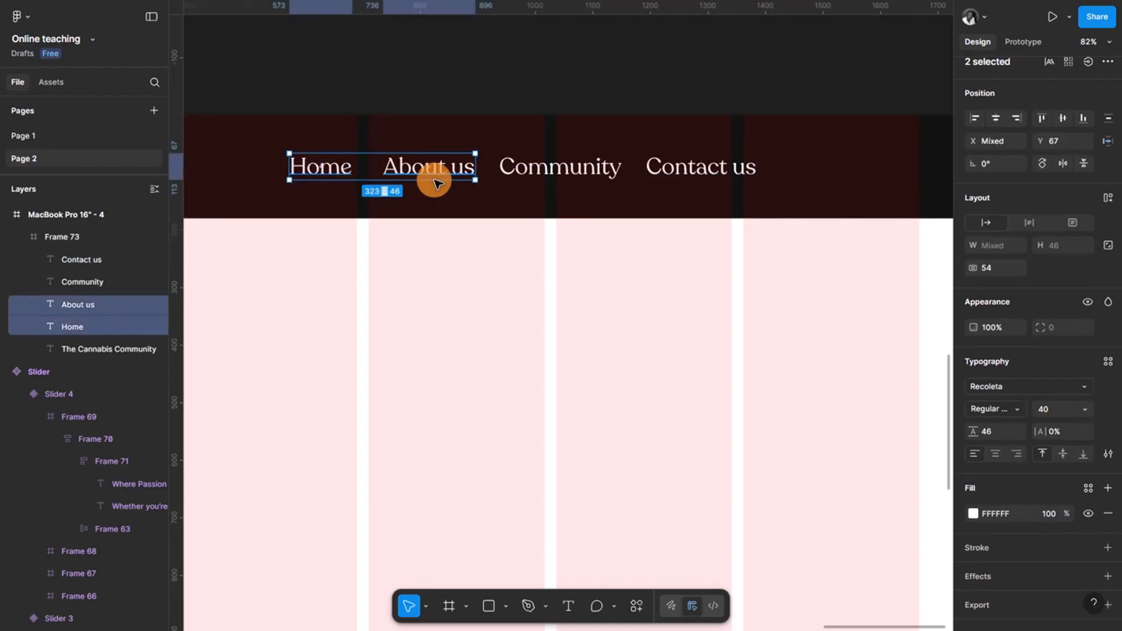
shift+click(564, 174)
shift+click(678, 177)
click(744, 168)
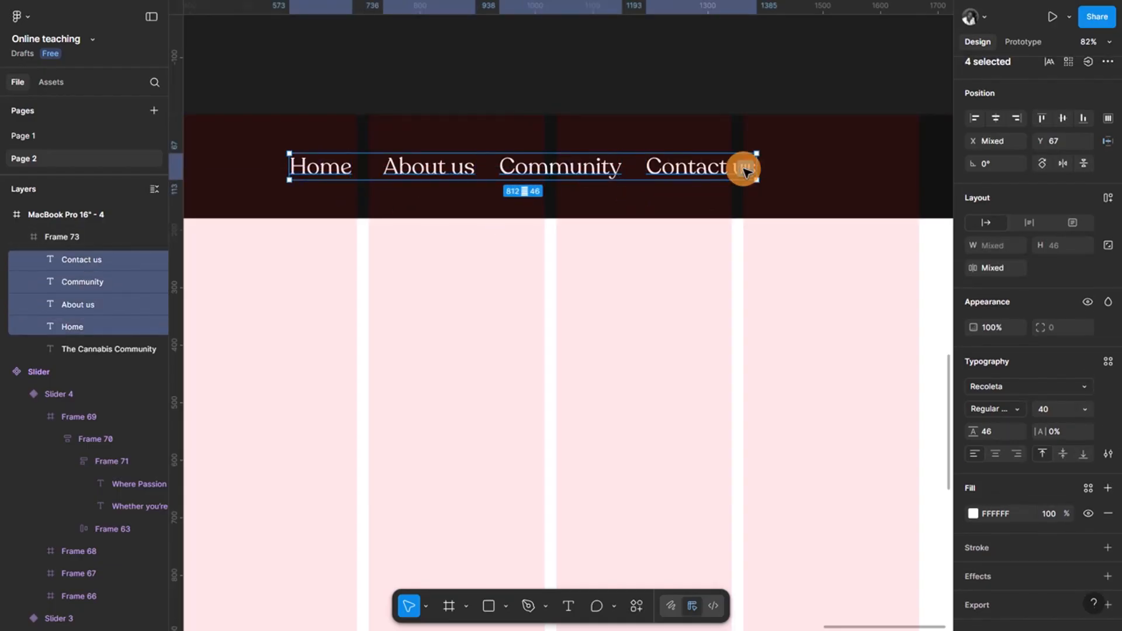
- Reset the line height of the four selected navigation texts to Auto
click(991, 431)
key(BackSpace)
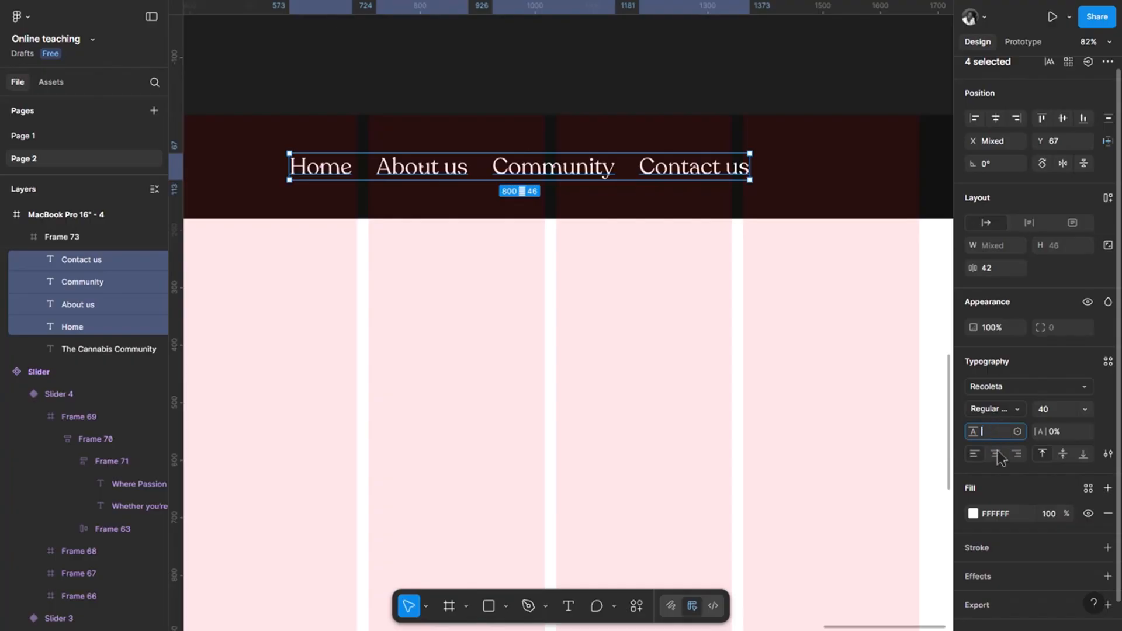
key(Return)
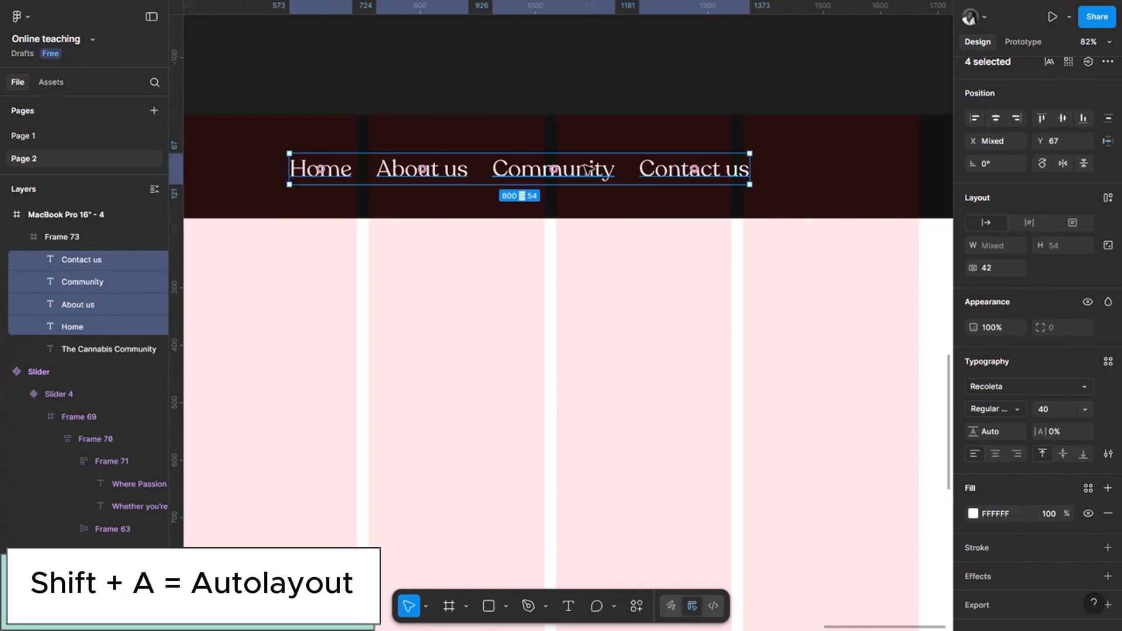
- Wrap the four navigation texts in a horizontal auto layout with a gap of 50 and centre it horizontally in the header
key(shift+a)
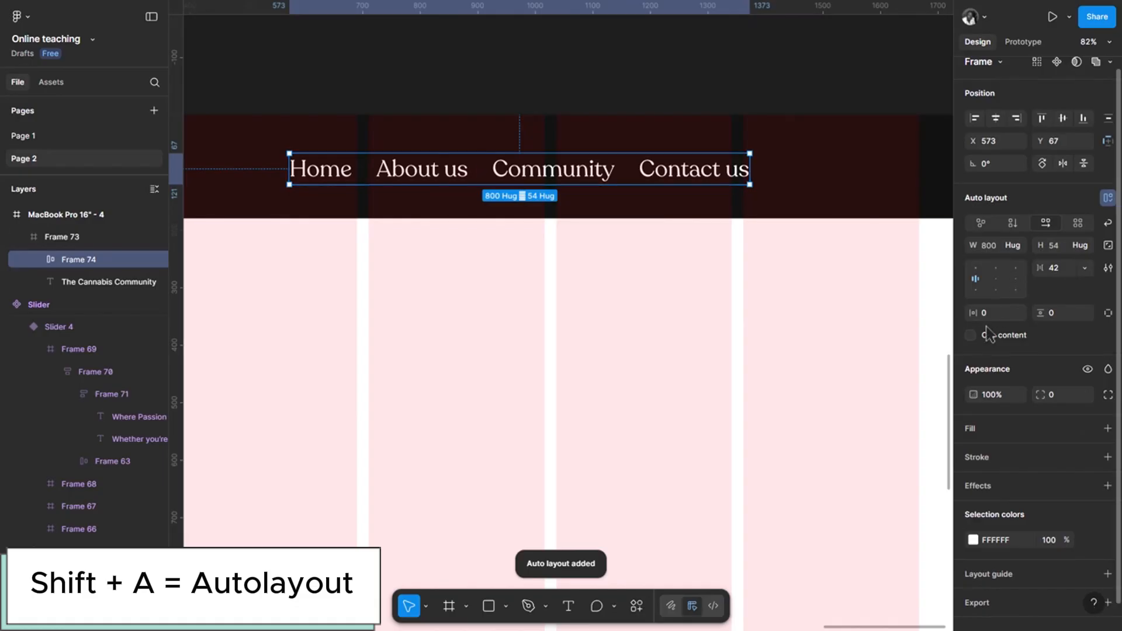
click(1071, 270)
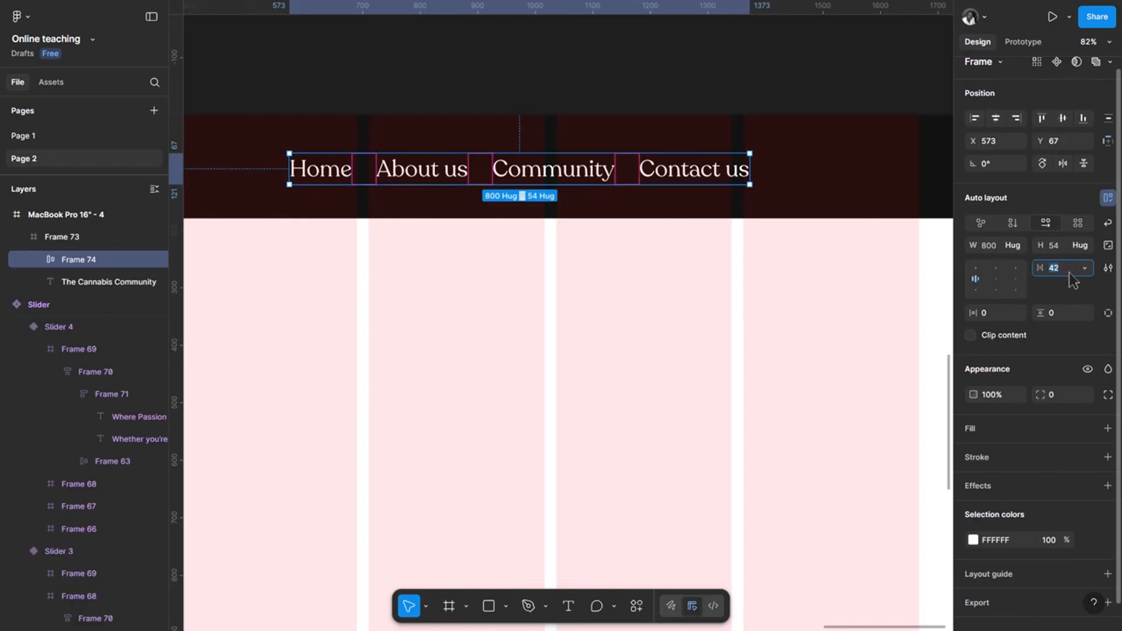
text(50)
key(Return)
scroll(682, 251, down, 5)
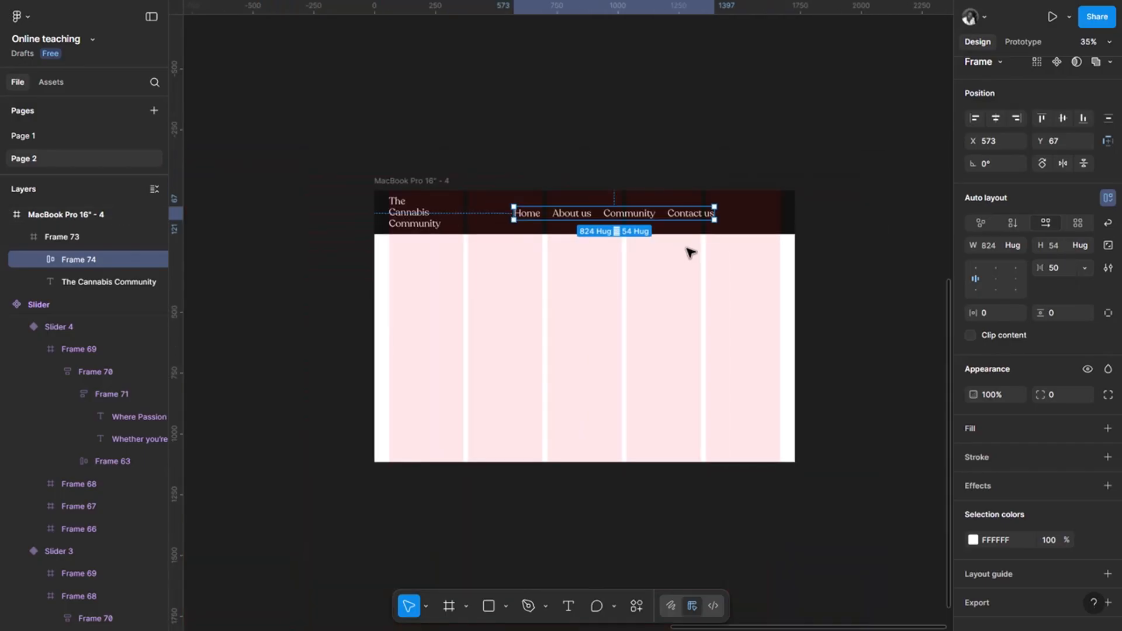
click(998, 119)
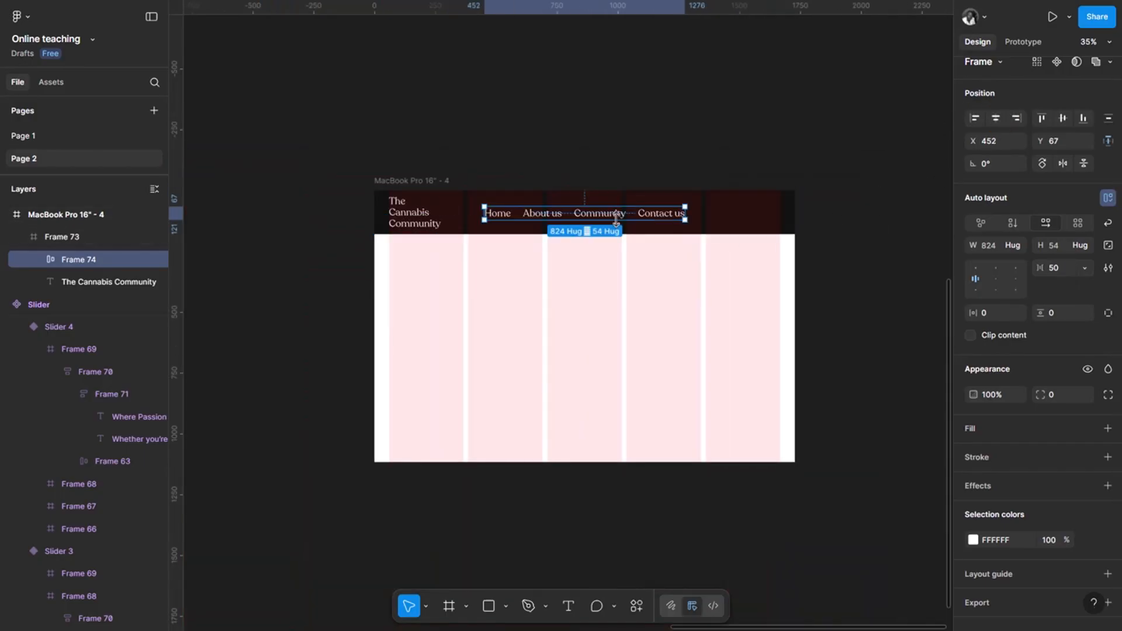
- Select the Home, About us, Community and Contact us texts inside the auto layout and set their font size to 32
scroll(615, 210, up, 5)
double_click(329, 223)
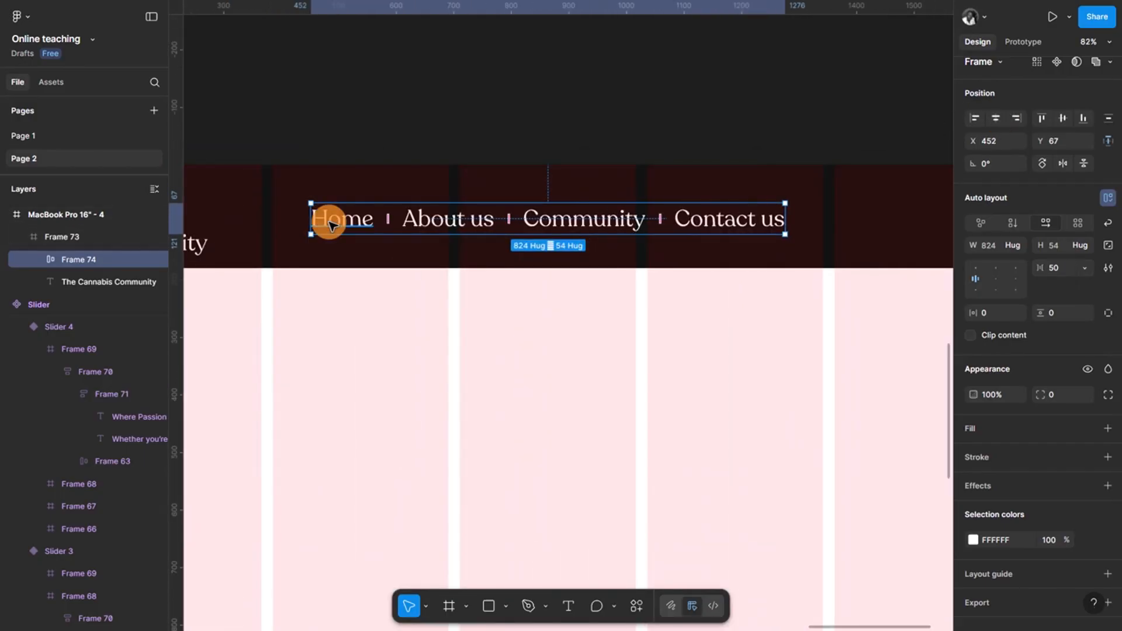
shift+click(431, 221)
shift+click(548, 226)
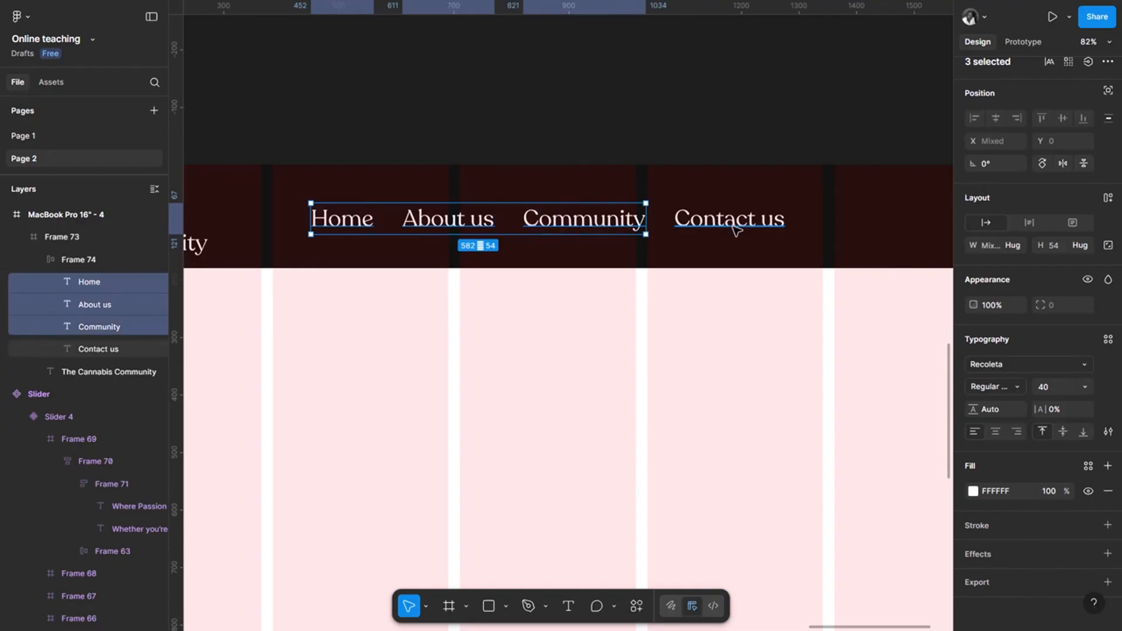
shift+click(732, 221)
click(1084, 388)
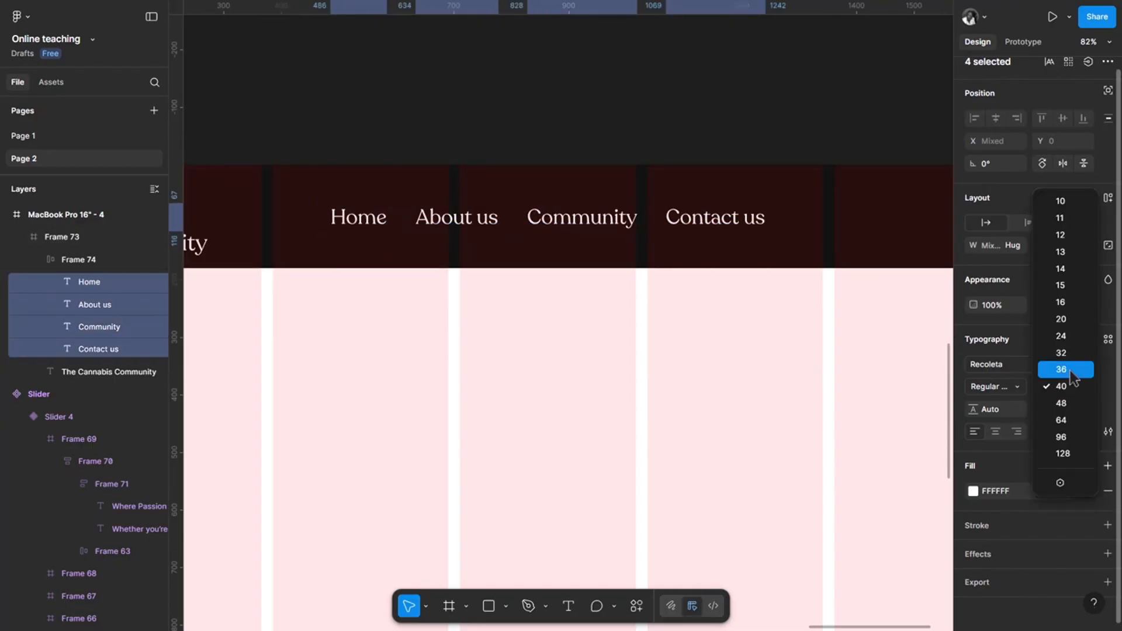
click(1065, 355)
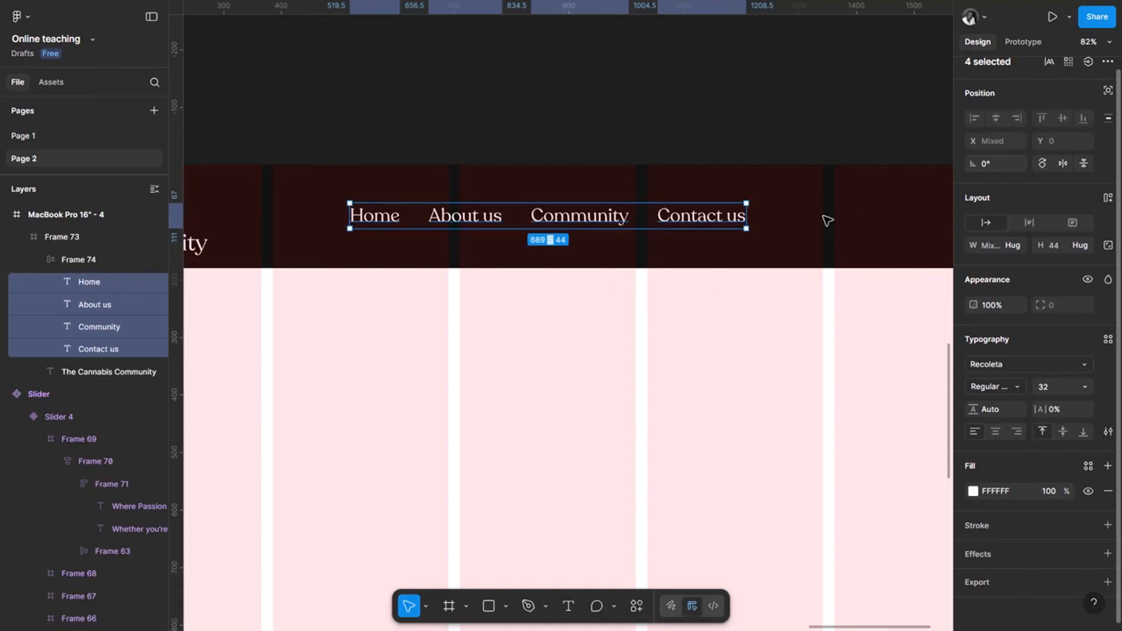
- Centre the navigation auto layout frame horizontally and vertically within the header frame
click(734, 235)
double_click(645, 215)
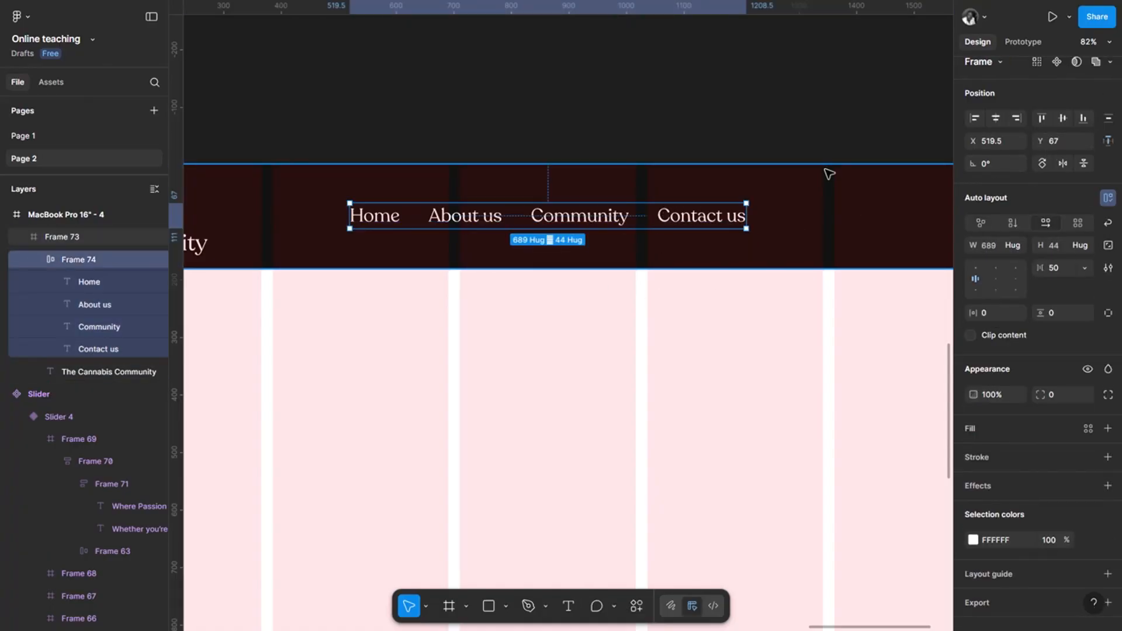
click(996, 118)
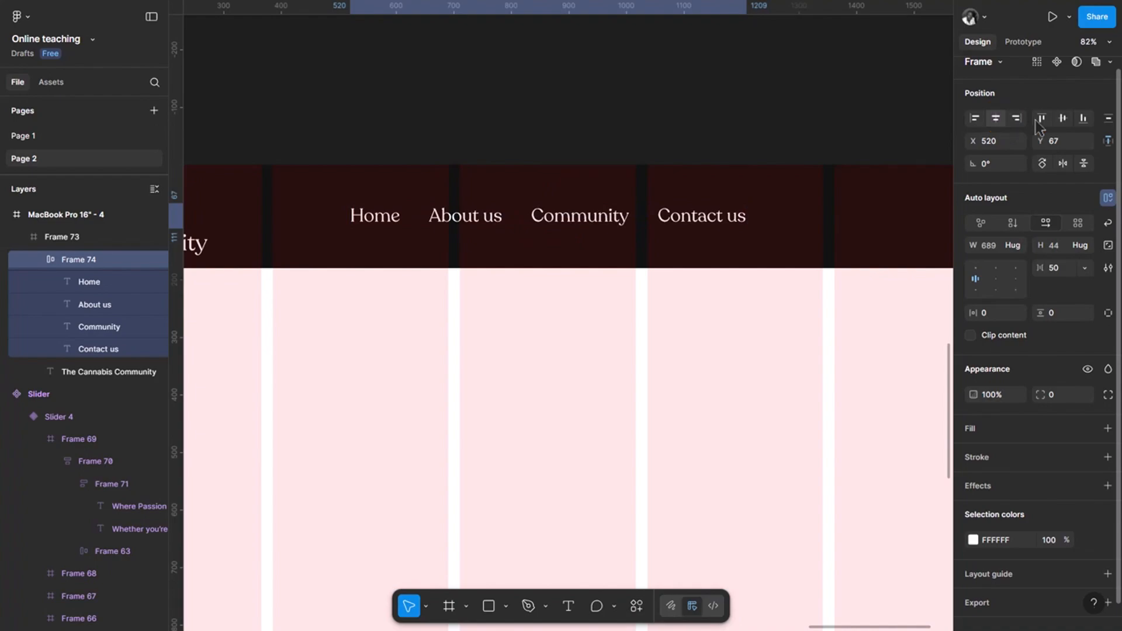
click(1063, 118)
scroll(617, 247, down, 3)
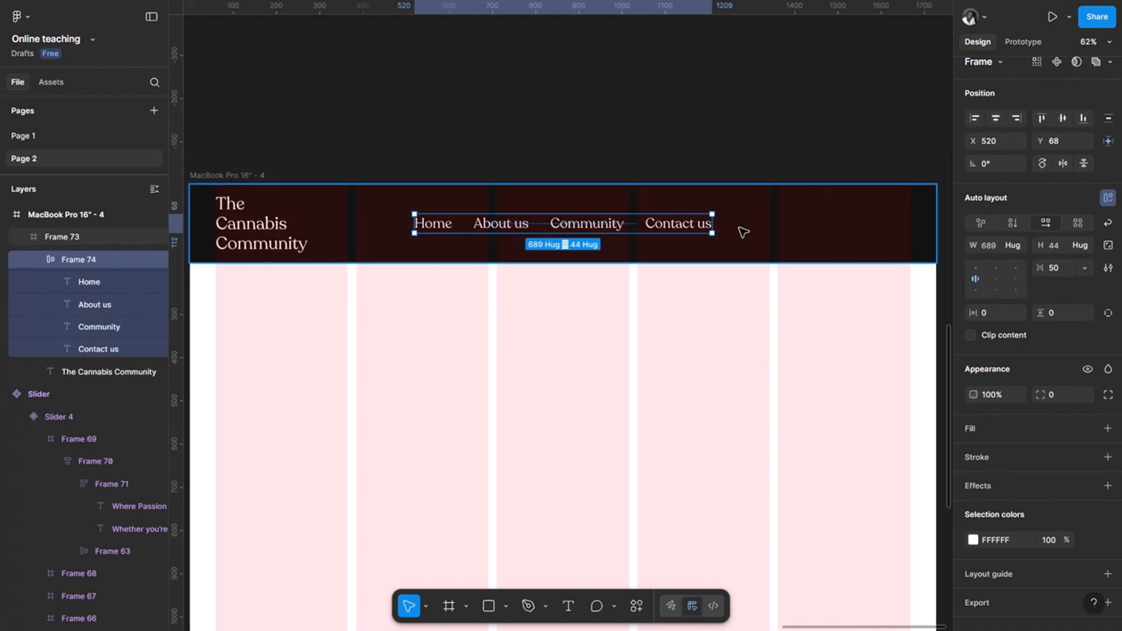
scroll(755, 228, up, 3)
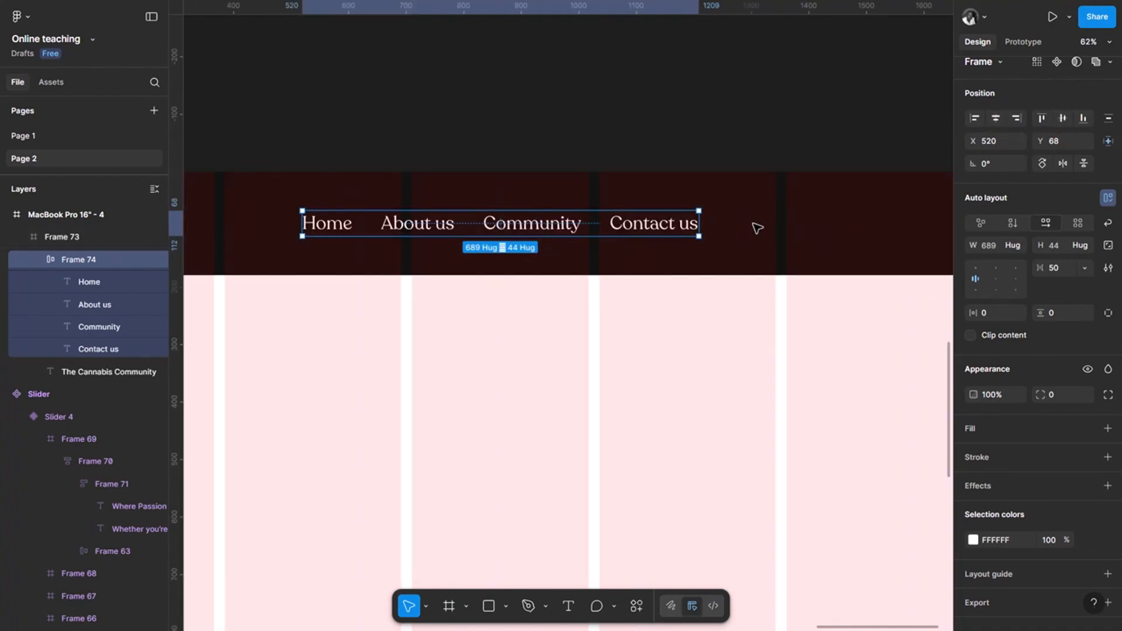
- Add a "Login" text to the header beyond the "Contact us" link, over the last column guide
scroll(753, 228, right, 3)
click(629, 238)
ctrl+click(497, 227)
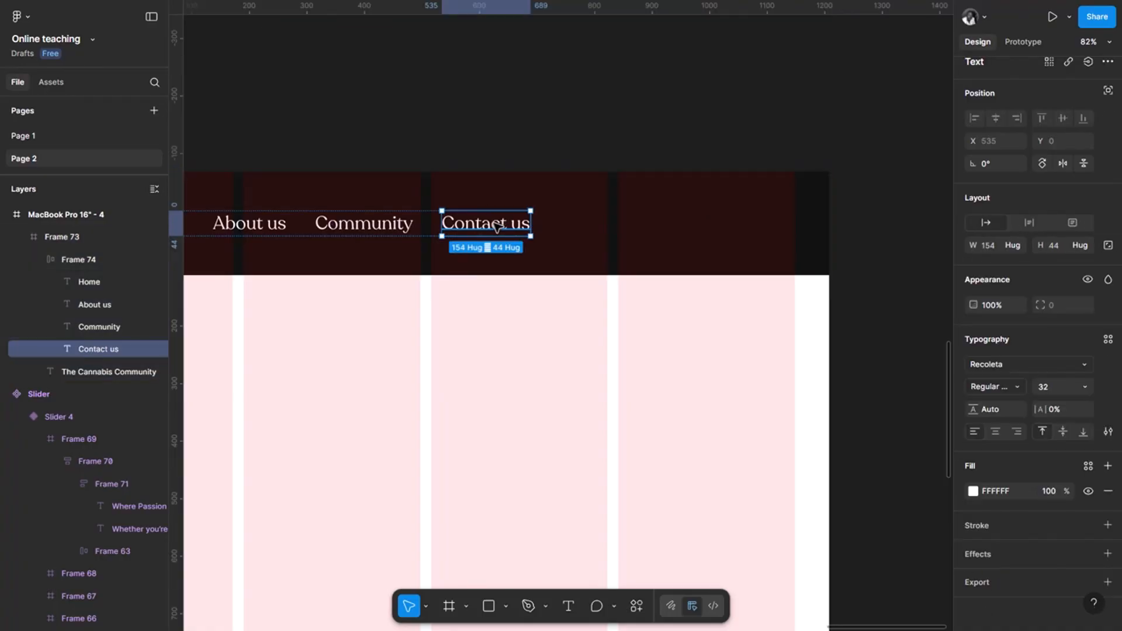
click(591, 231)
key(t)
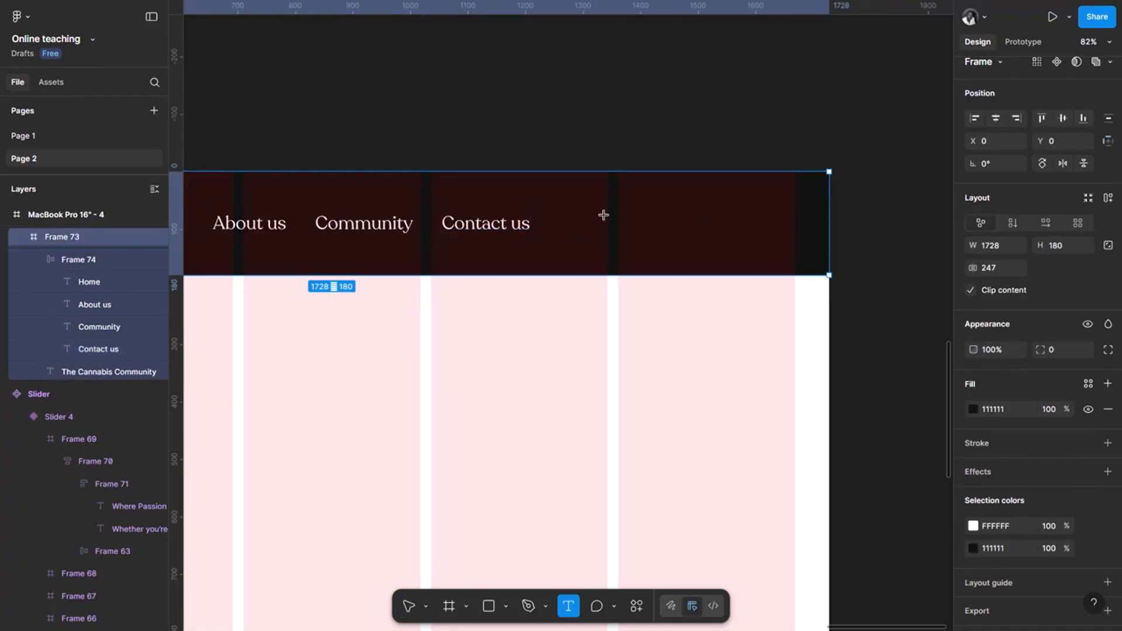
click(685, 227)
text(Login)
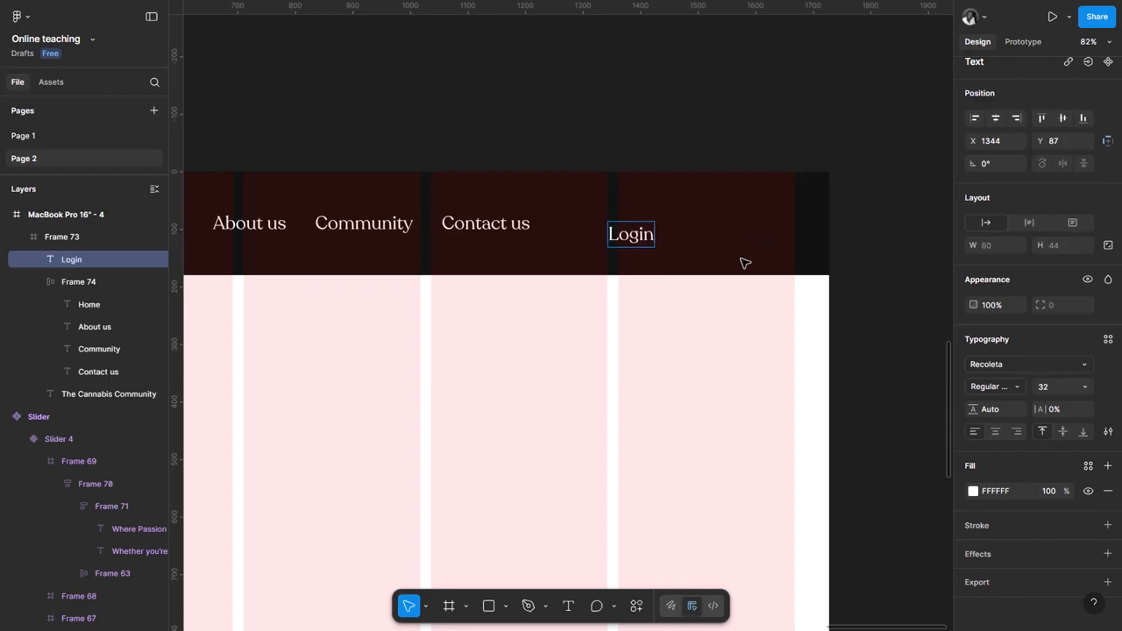
key(Escape)
- Move the "Login" text to X 1465, Y 68, in line with the navigation links
click(630, 242)
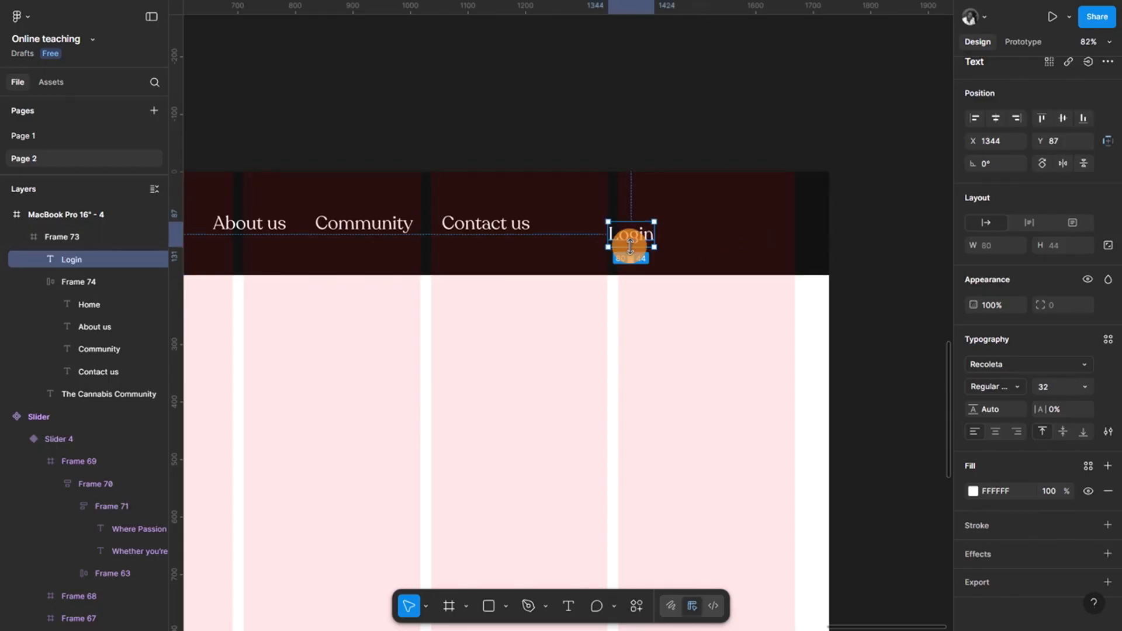
click(643, 240)
drag(643, 240, 705, 234)
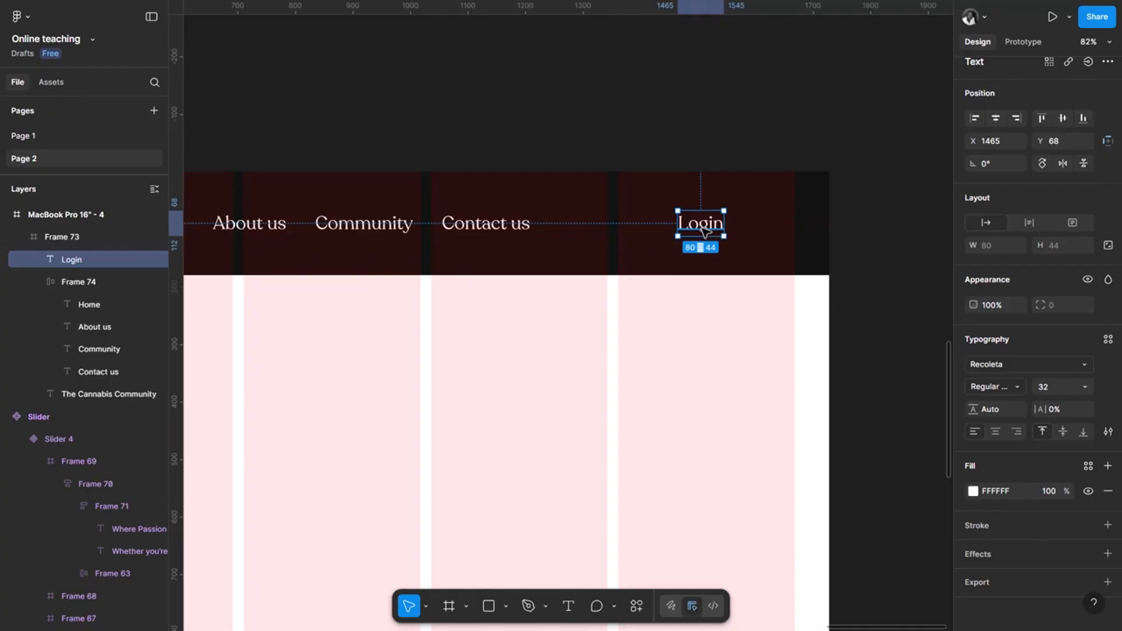
- Wrap the "Login" text in an auto layout with horizontal padding 40 and vertical padding 20
key(shift+a)
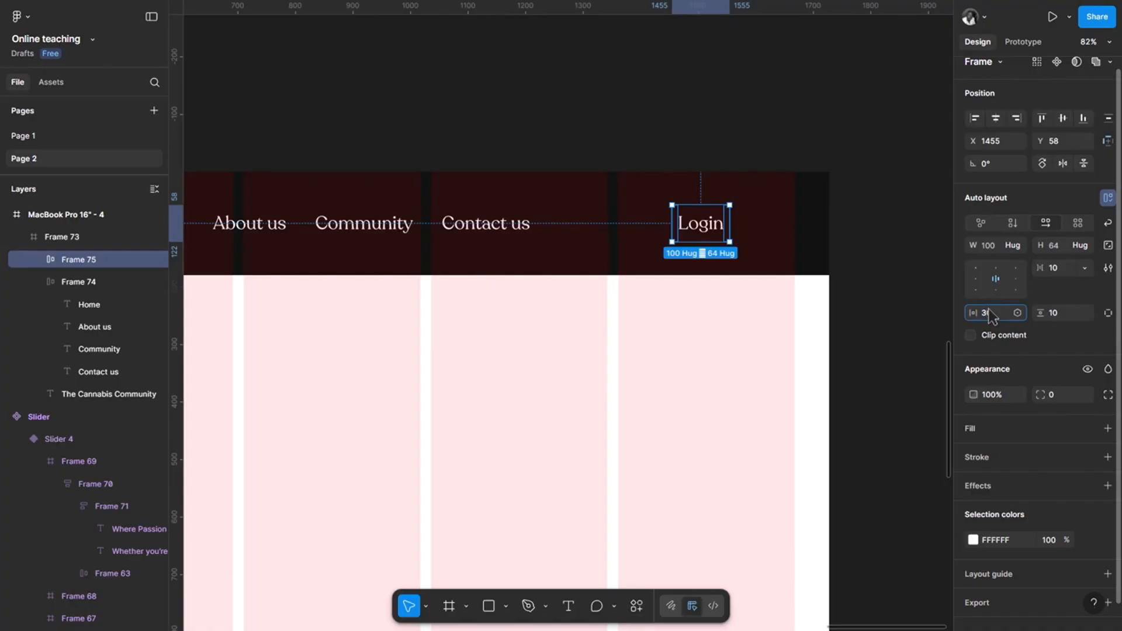
key(Return)
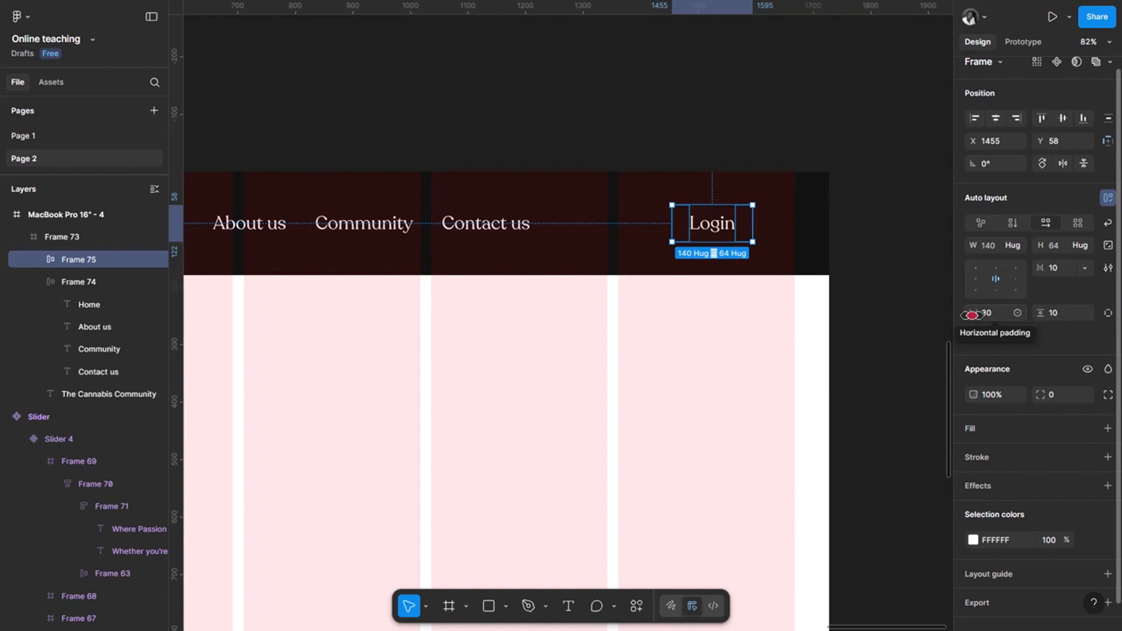
click(1064, 312)
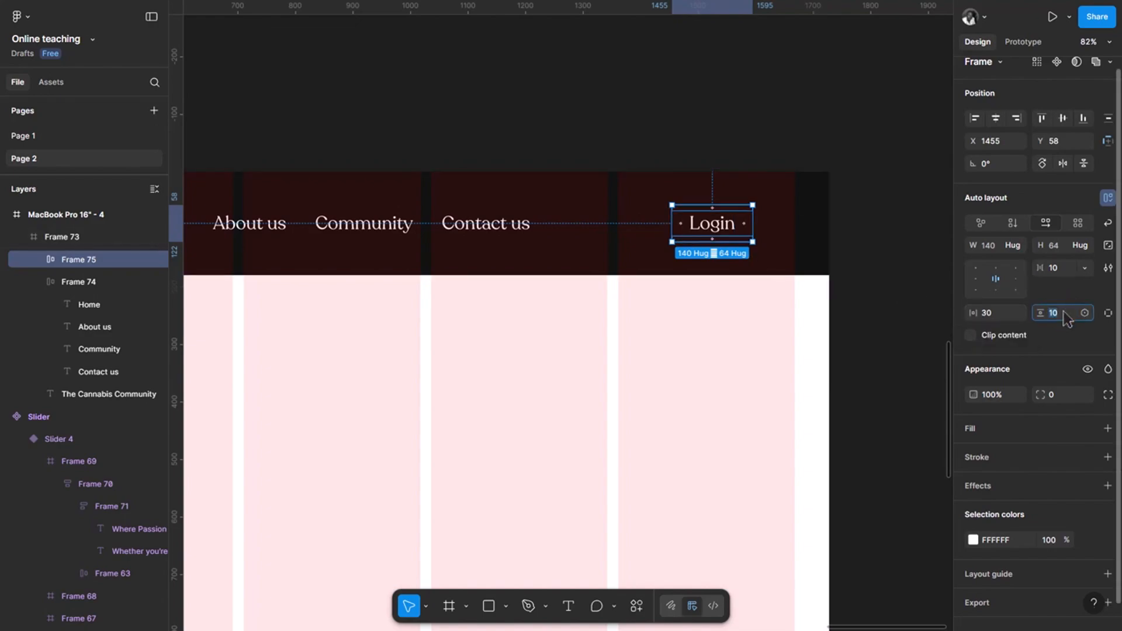
text(2)
key(Return)
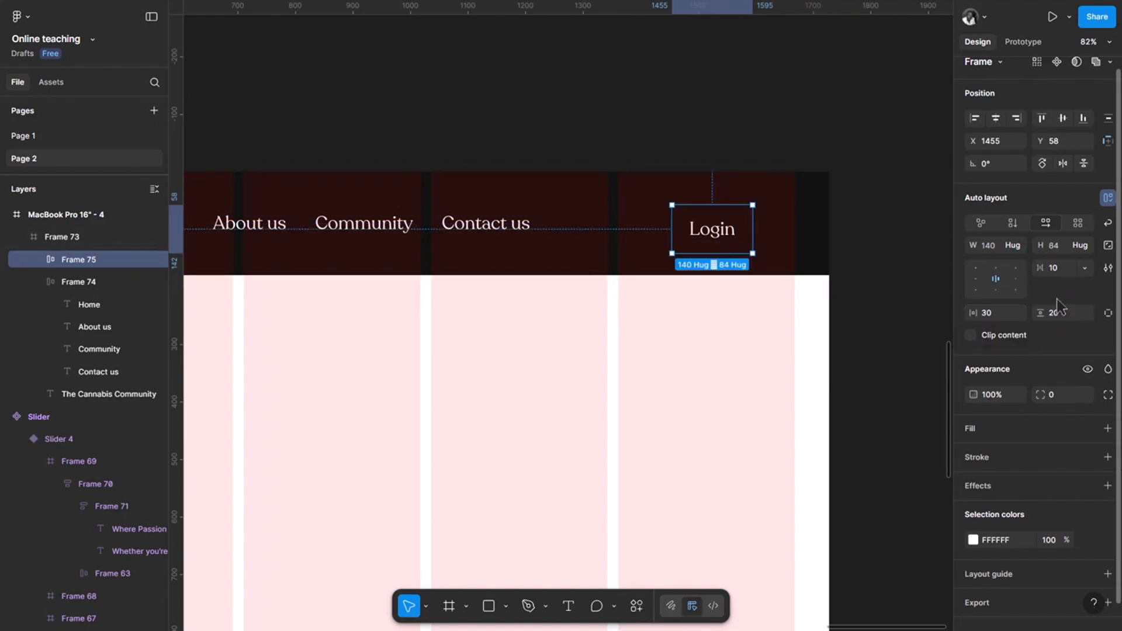
click(997, 317)
text(40)
key(Return)
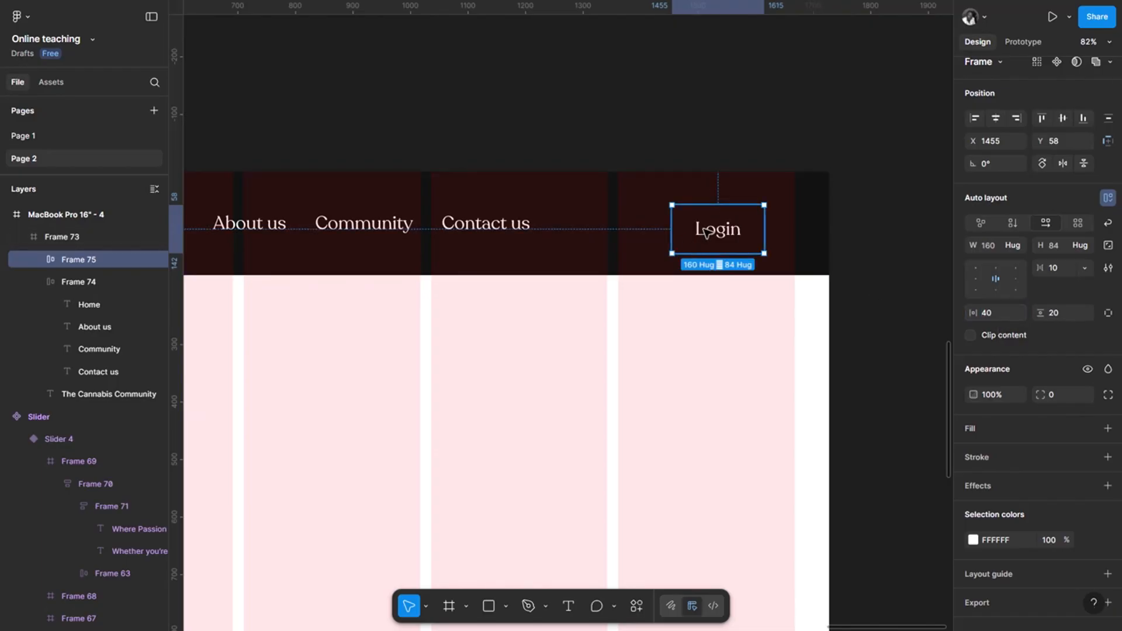
- Add a white FFFFFF fill to the Login button frame
scroll(1026, 387, down, 1)
scroll(1027, 387, down, 3)
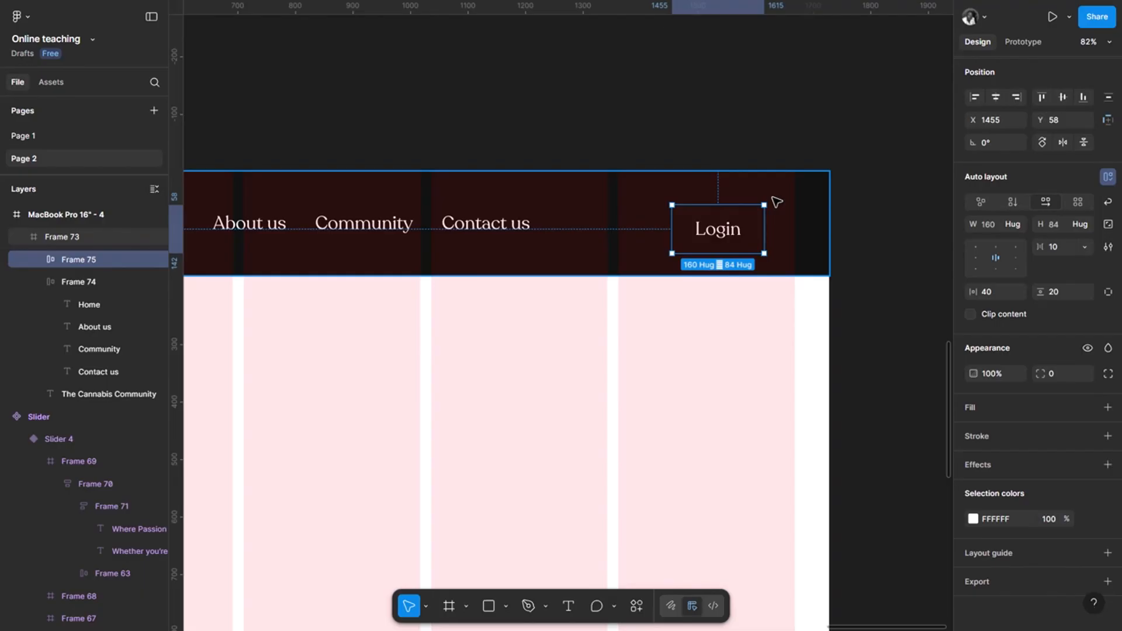
click(1107, 408)
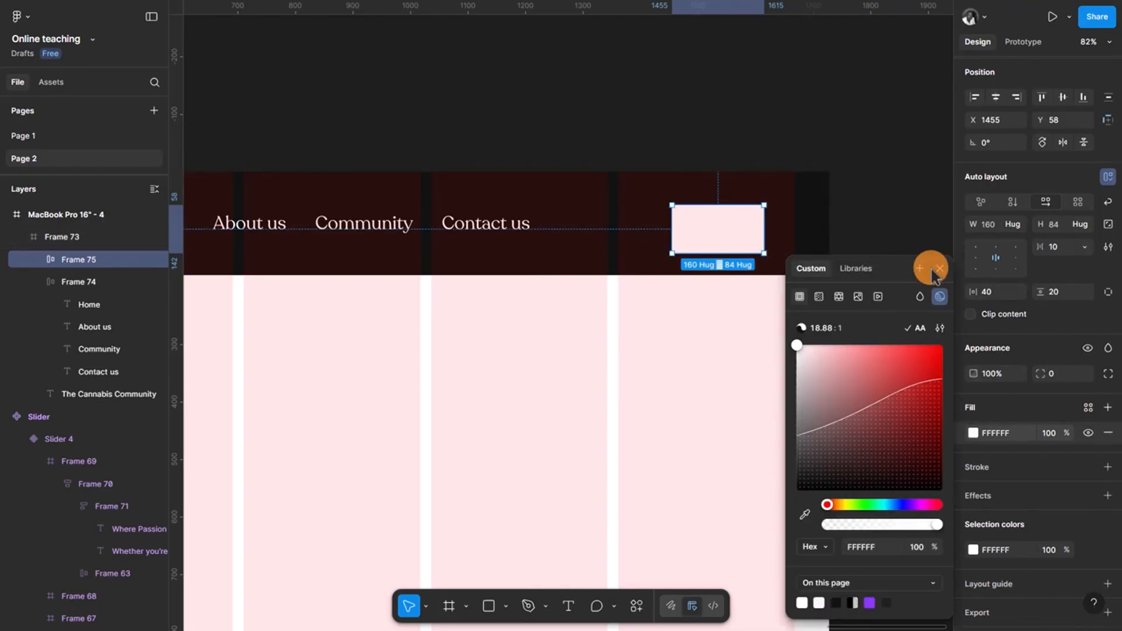
- Set the "Login" text's fill to 111111 at 100% opacity
click(731, 236)
double_click(731, 235)
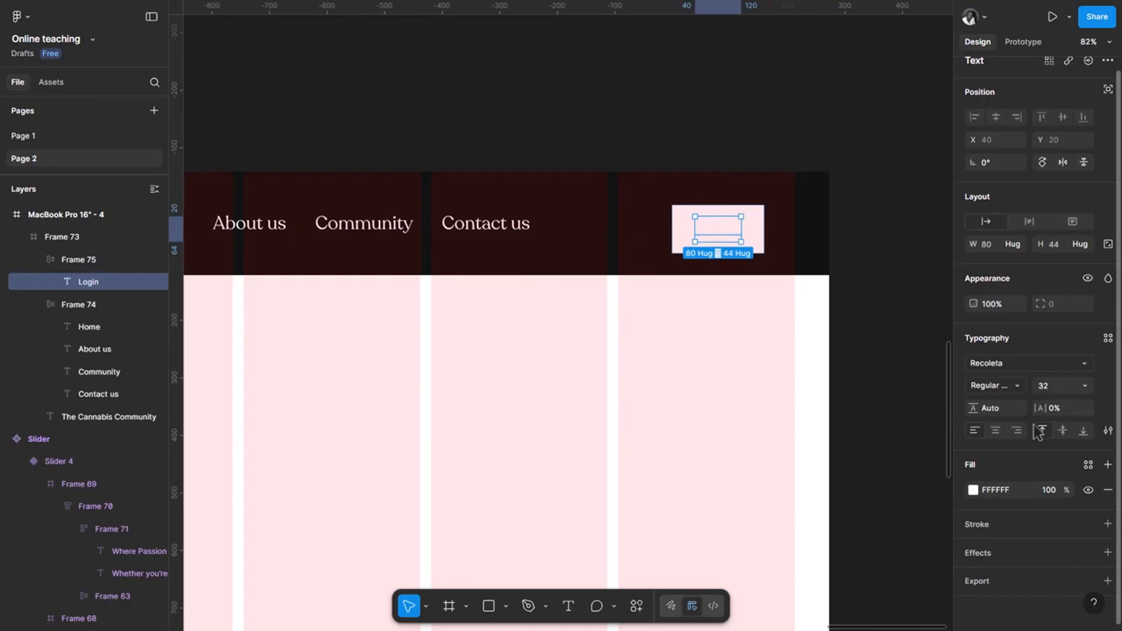
text(1111)
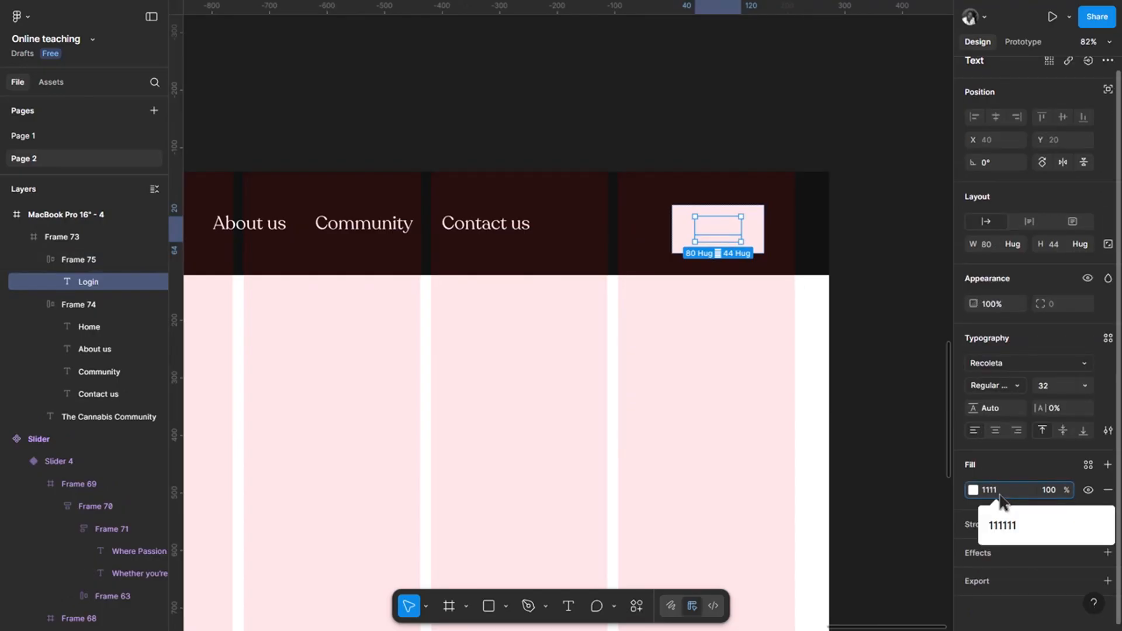
key(Return)
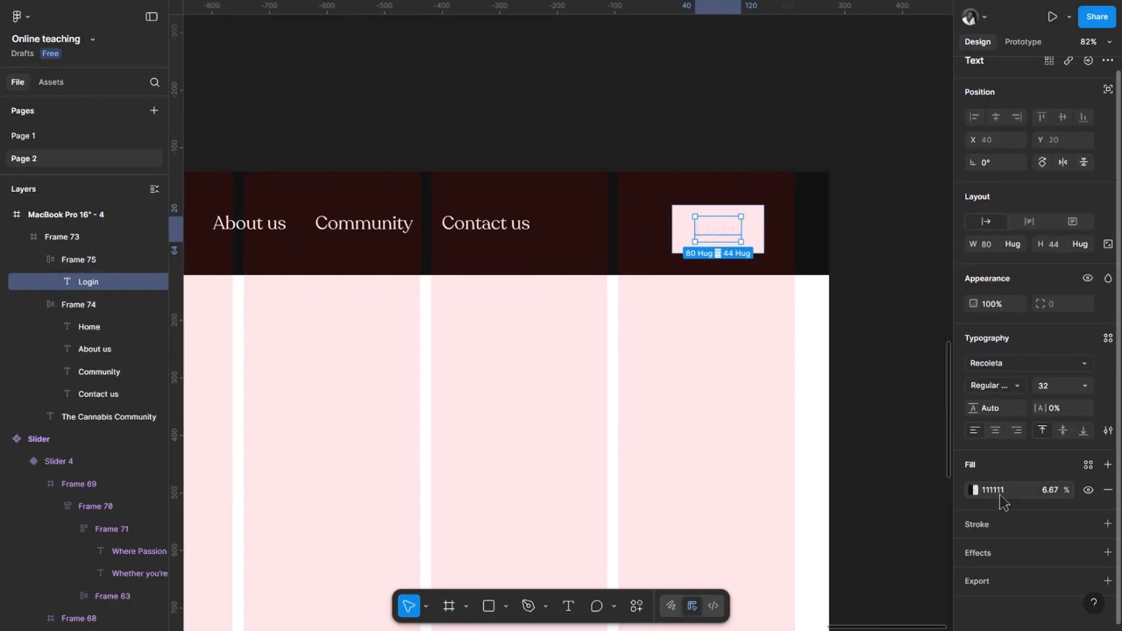
click(999, 496)
click(1050, 491)
text(1)
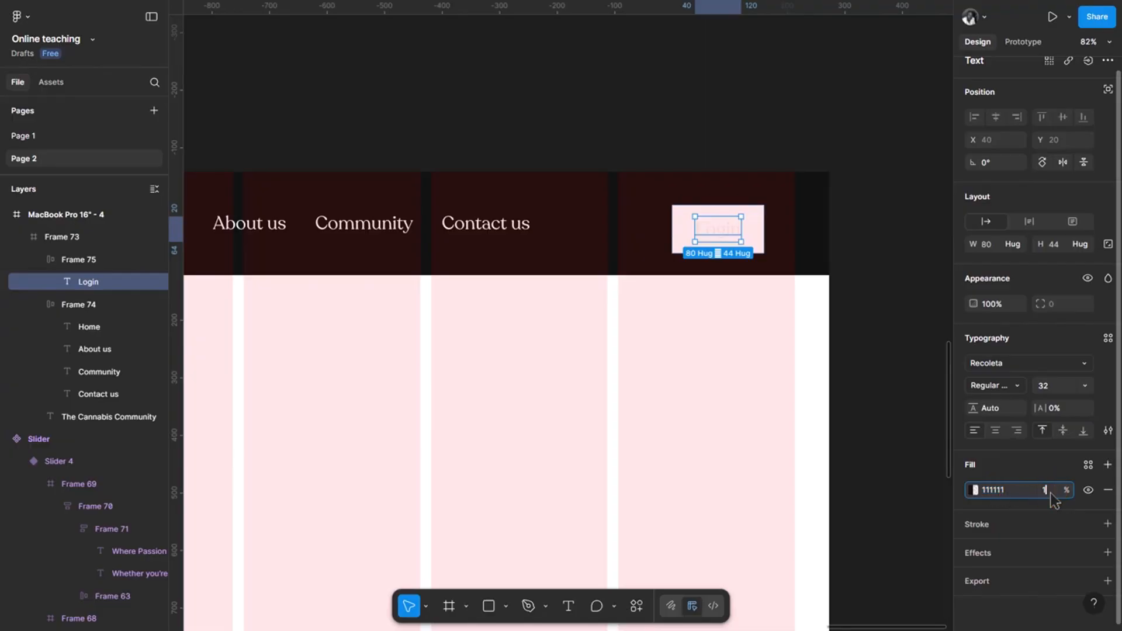
text(00)
key(Return)
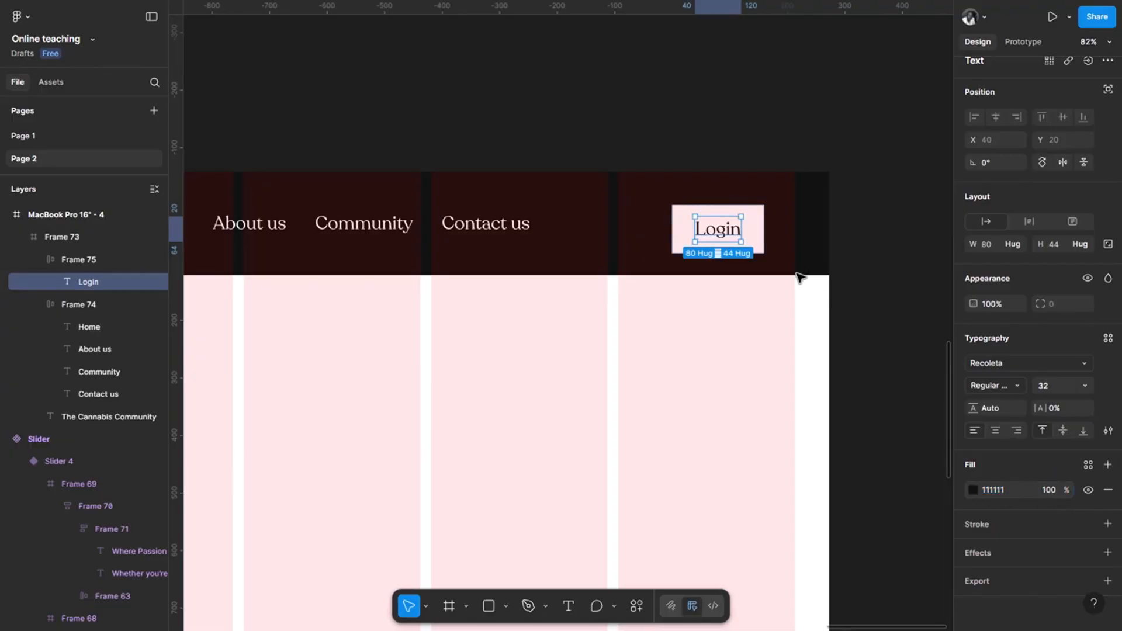
- Centre the Login button vertically in the header and shift it right to X 1505, near the last column guide's right edge
click(754, 228)
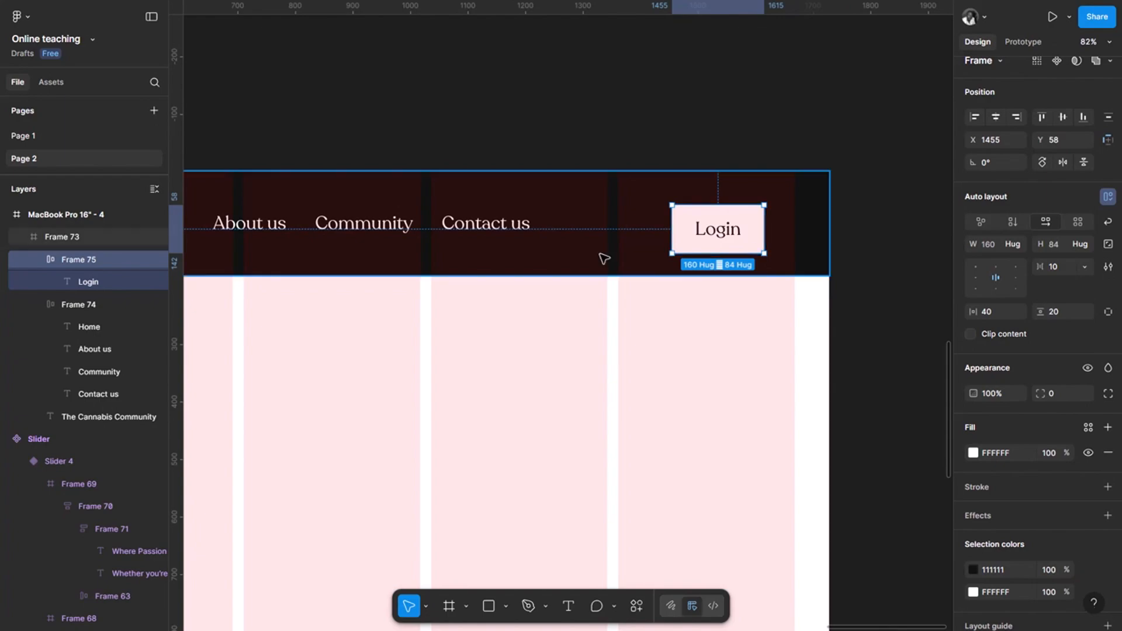
click(1063, 118)
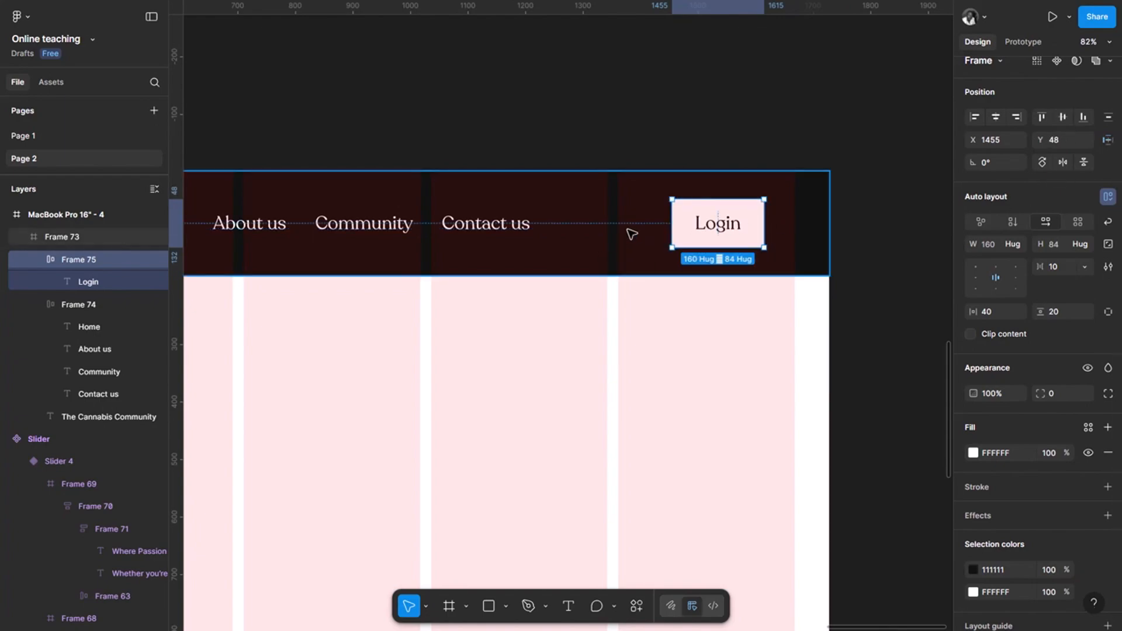
key(shift+Right)
key(shift+Right)
key(shift+Right)
key(shift+Right)
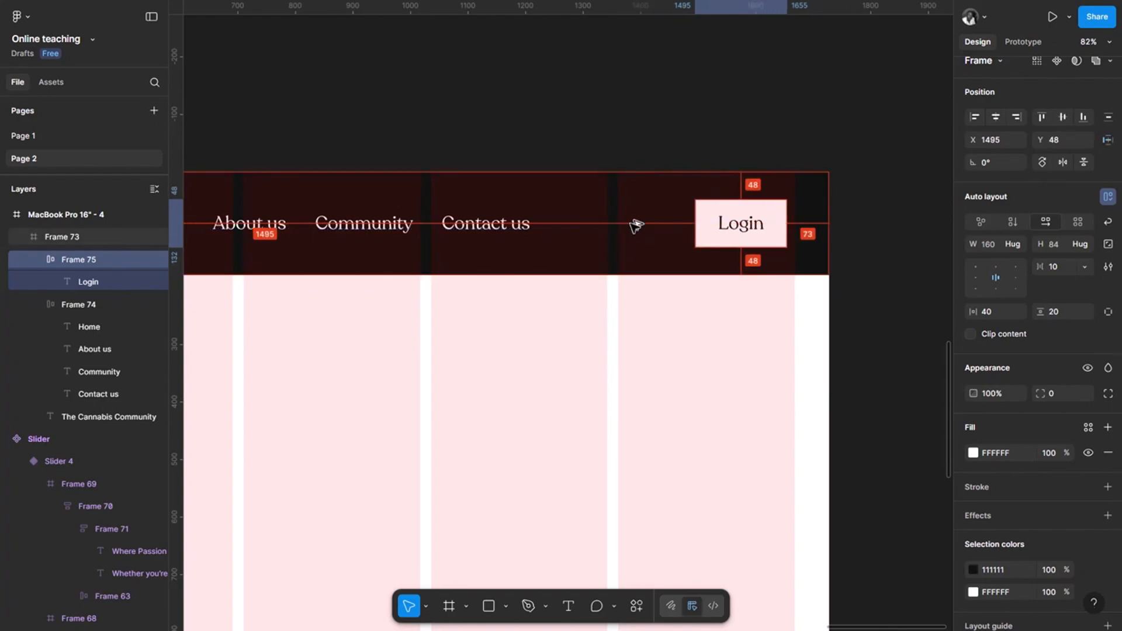
key(shift+Right)
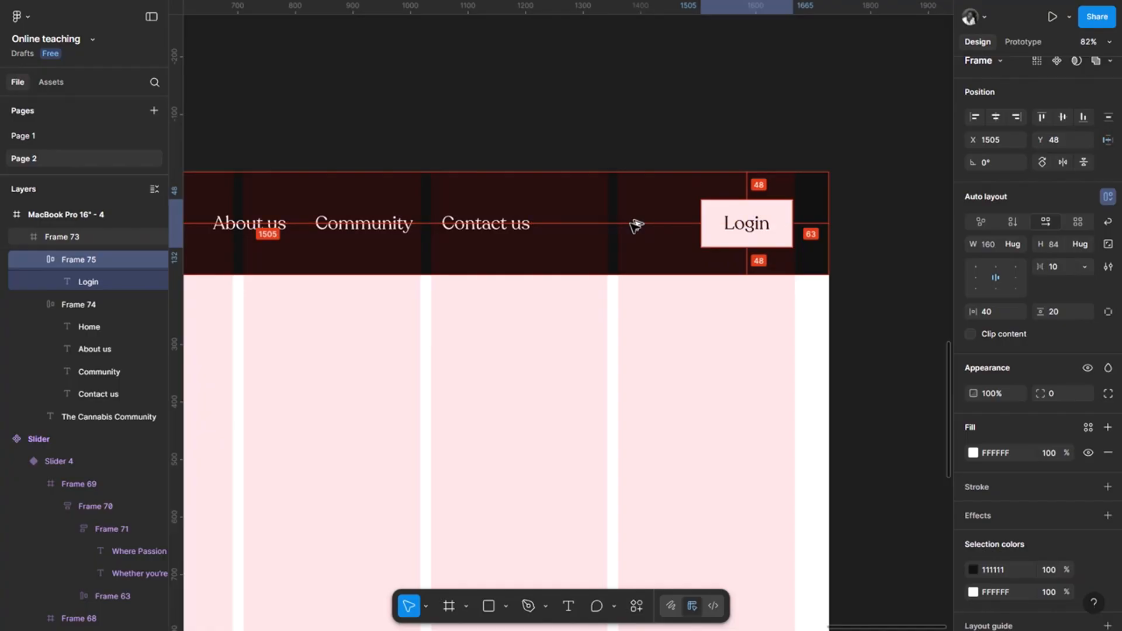
- Shift the Login button right to X 1508 and round its corners with a radius of 100
key(Right)
key(Right)
key(Right)
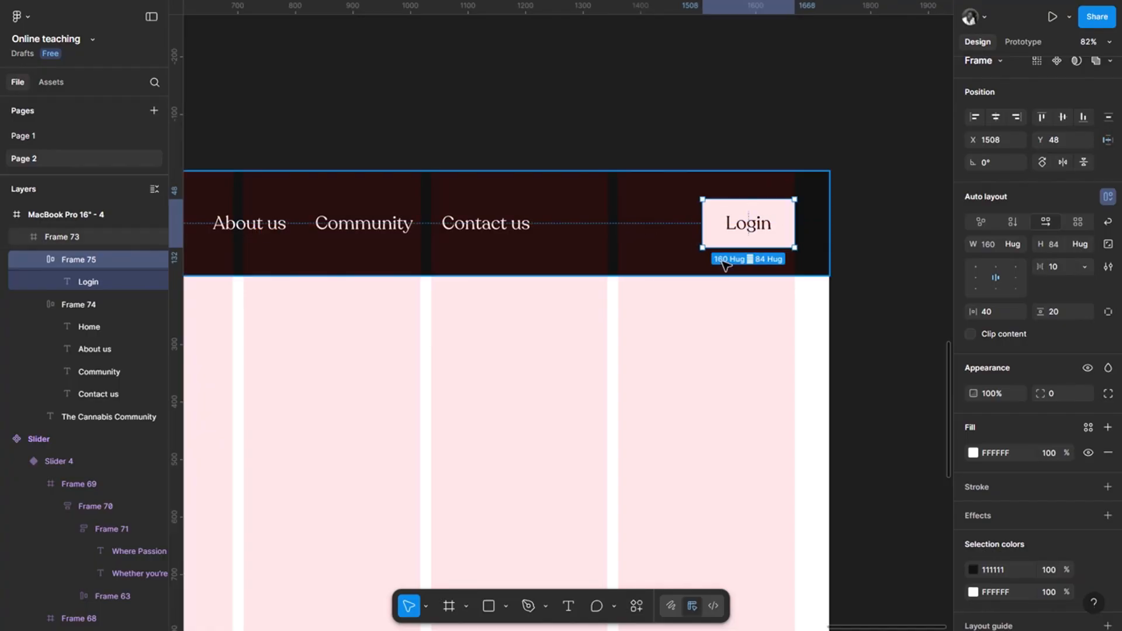
click(1069, 391)
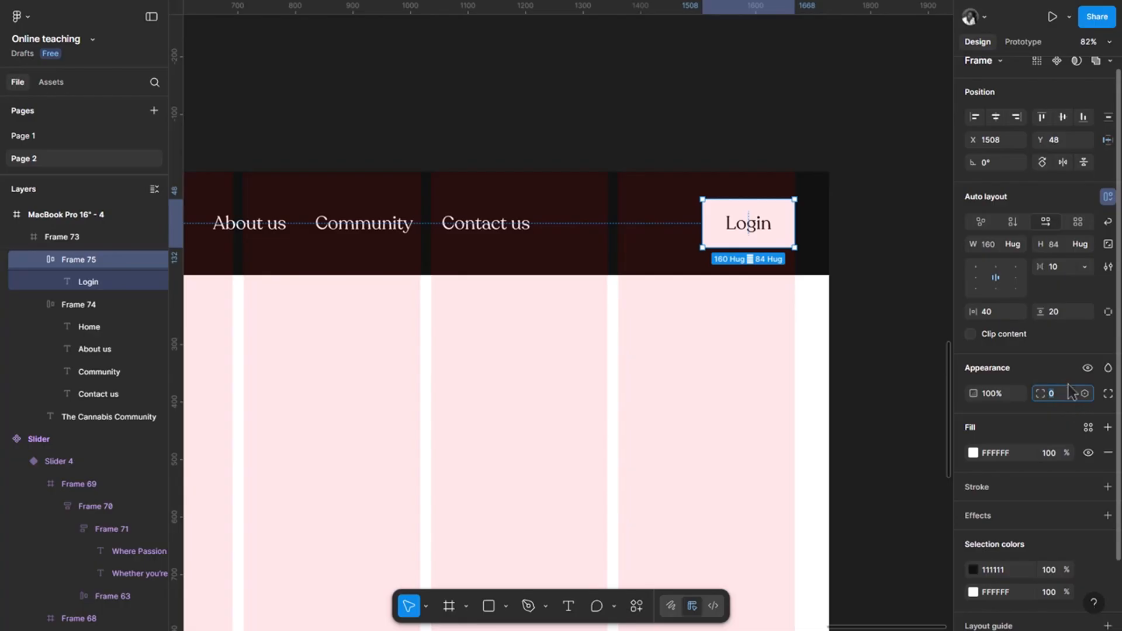
key(Return)
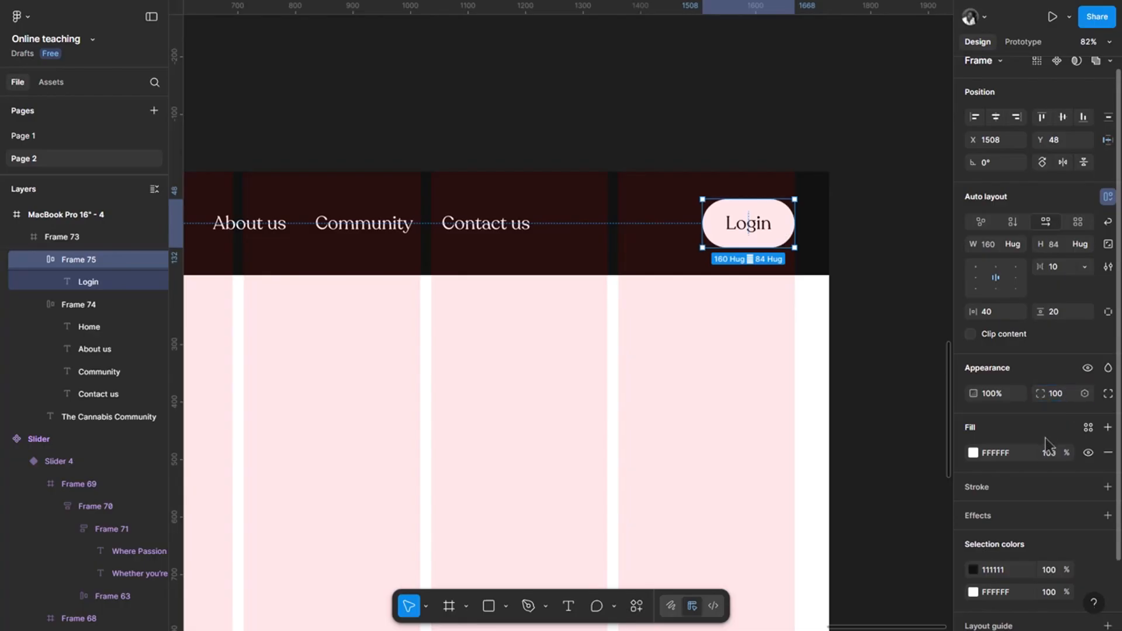
click(667, 246)
scroll(670, 248, down, 2)
scroll(672, 248, down, 3)
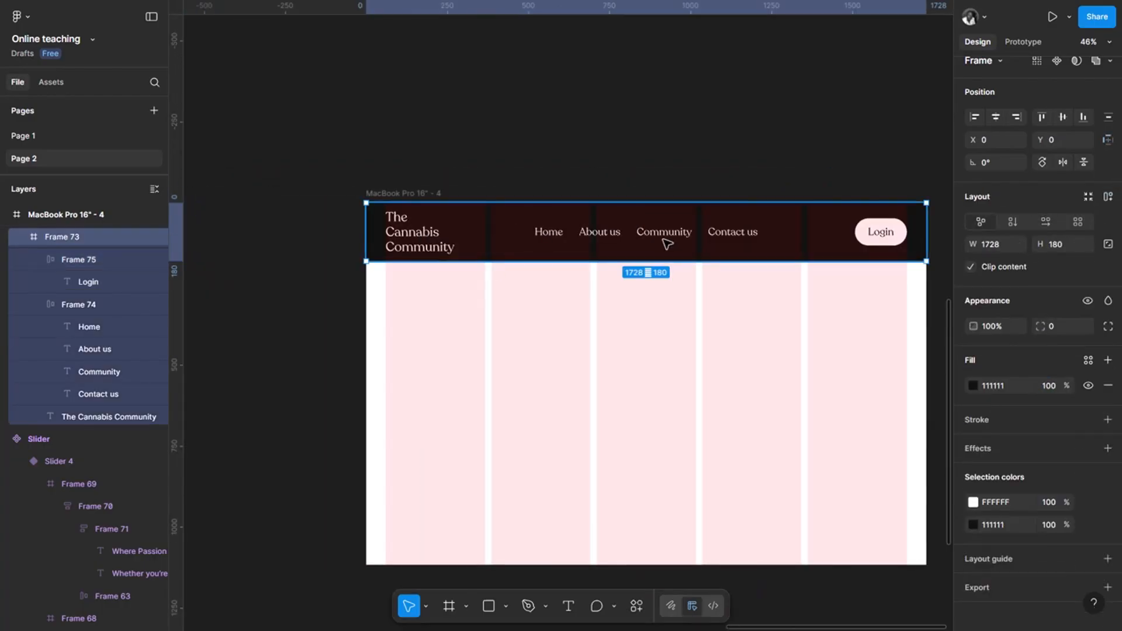
- Widen the Login button leftwards and set its width to 230
click(903, 238)
scroll(903, 239, up, 3)
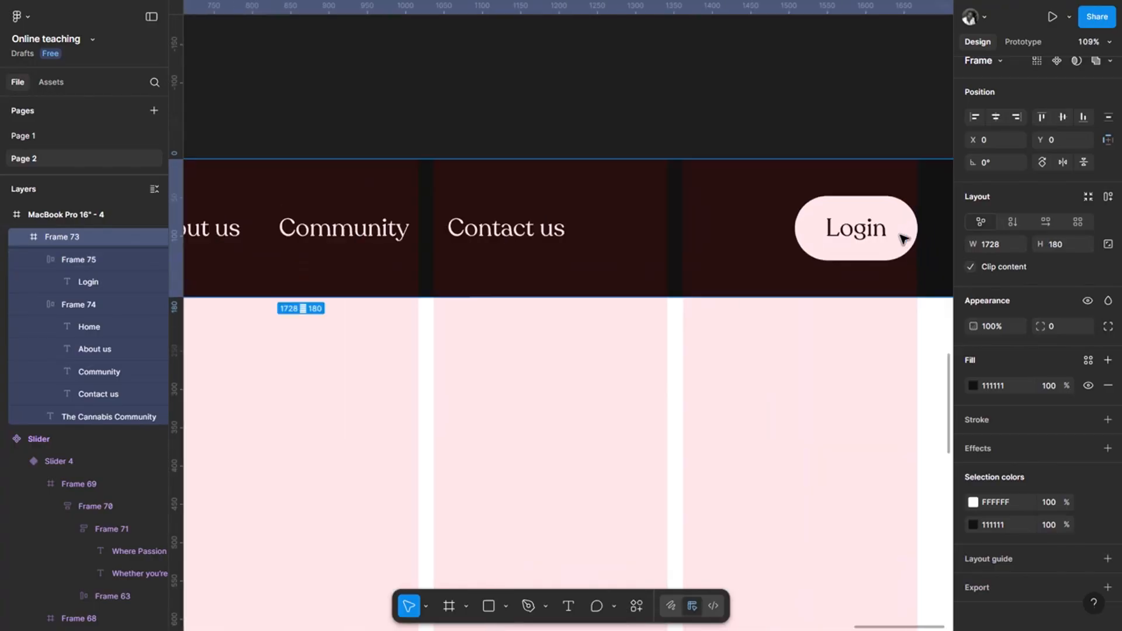
click(786, 225)
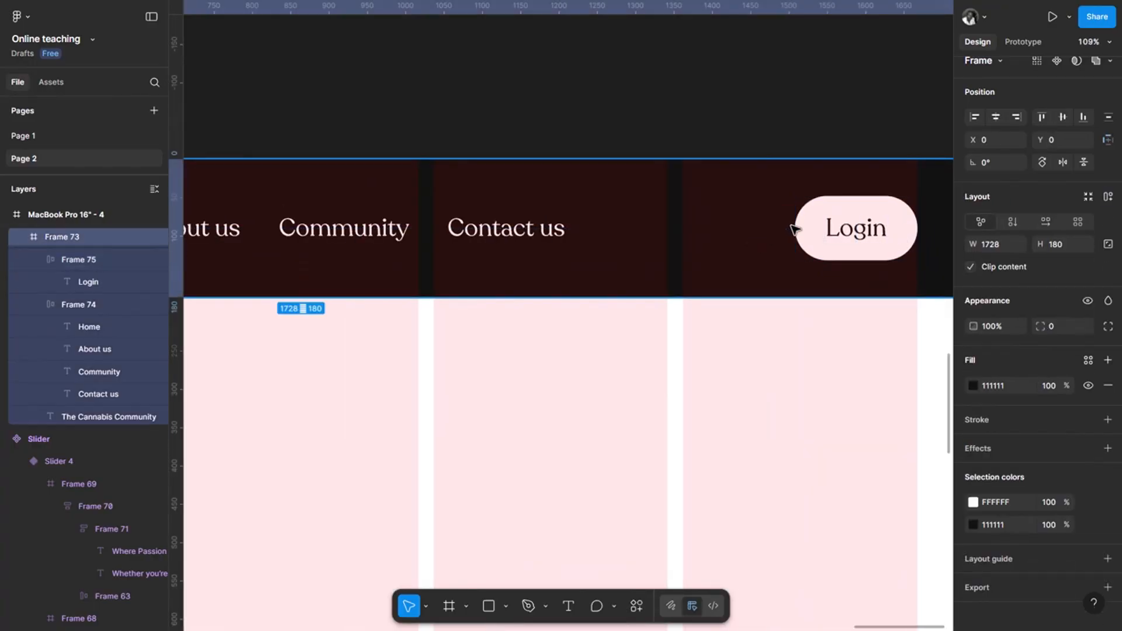
click(807, 235)
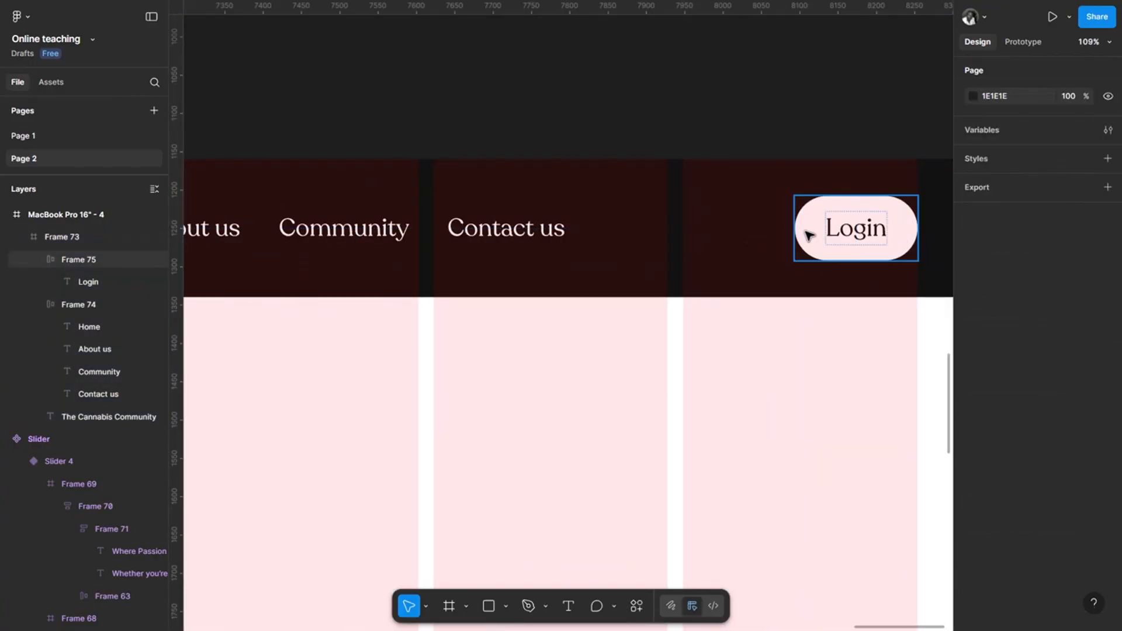
click(807, 234)
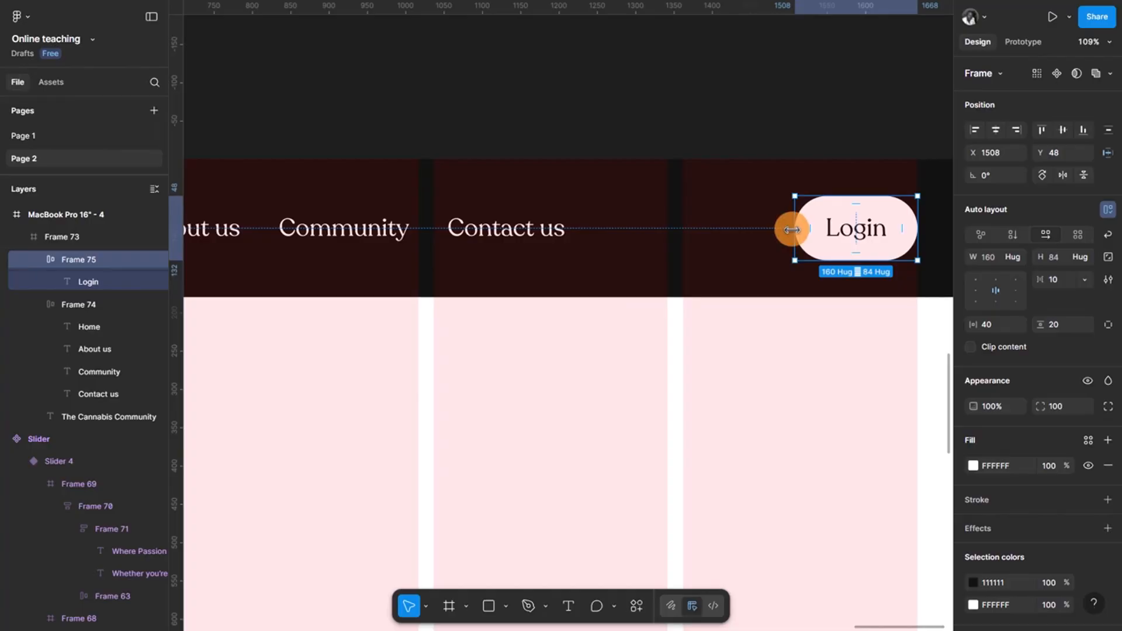
drag(786, 228, 741, 226)
click(991, 257)
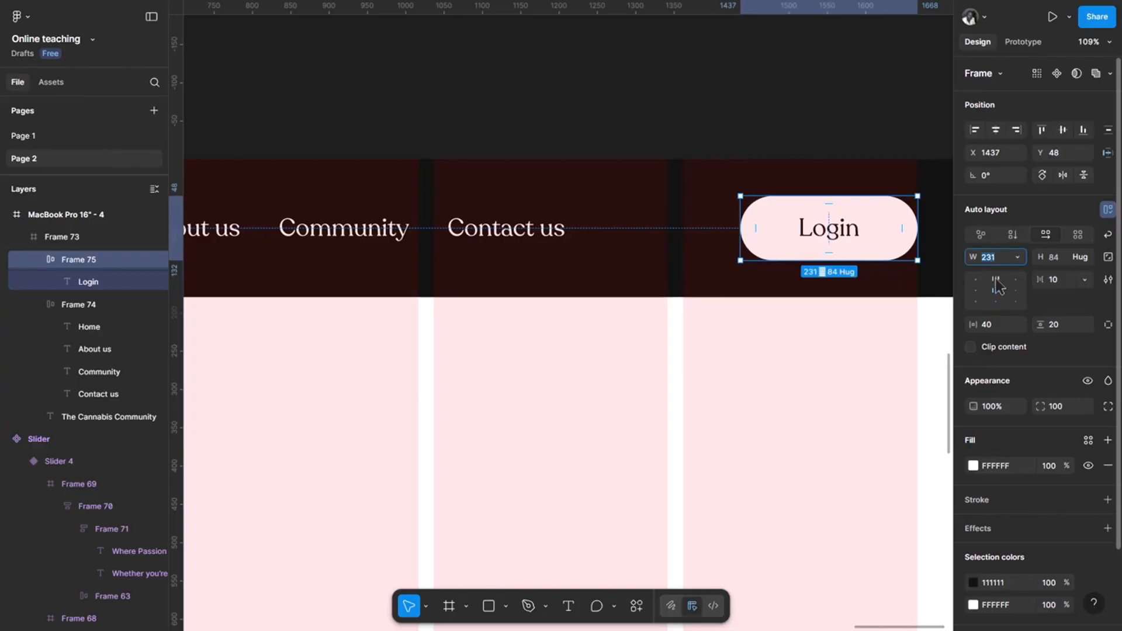
text(230)
key(Return)
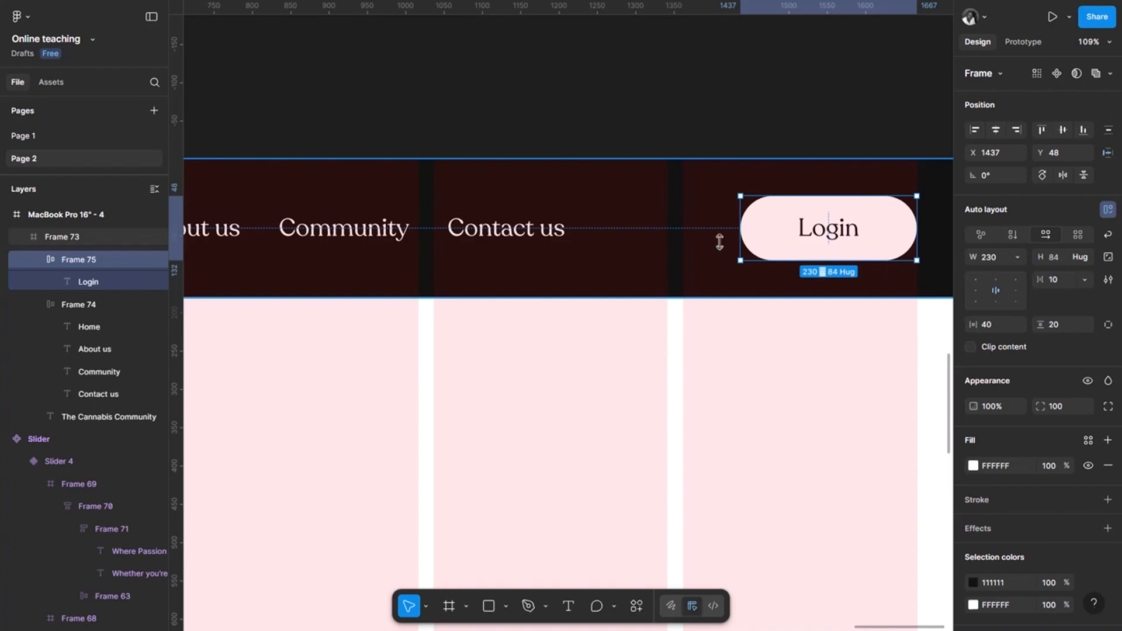
- Wrap the navigation links frame and the Login button together in one horizontal auto layout
scroll(707, 228, down, 5)
key(alt)
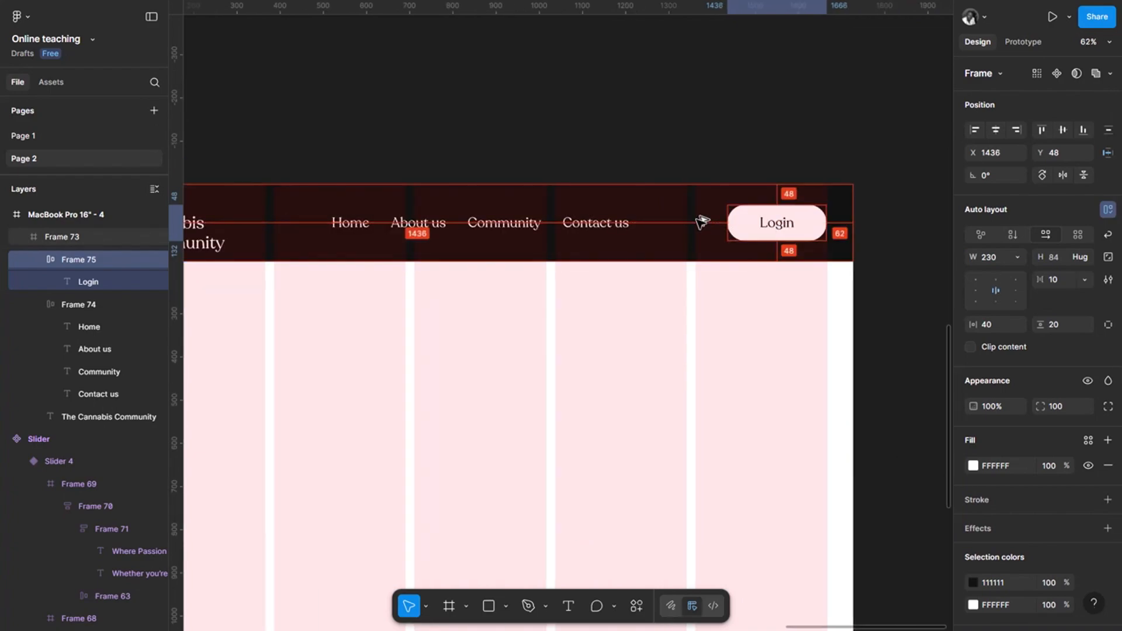
shift+click(584, 223)
key(shift+a)
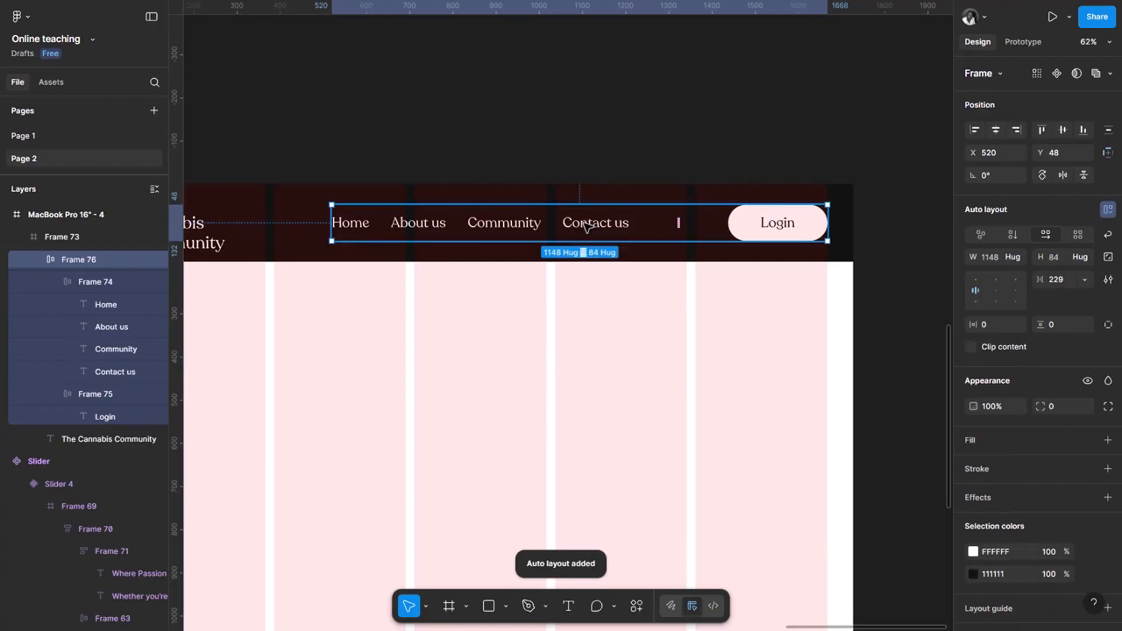
- Wrap the logo text and the links-and-Login group in an outer auto layout, and check its side margins within the header
scroll(578, 223, left, 5)
shift+click(458, 224)
key(shift+a)
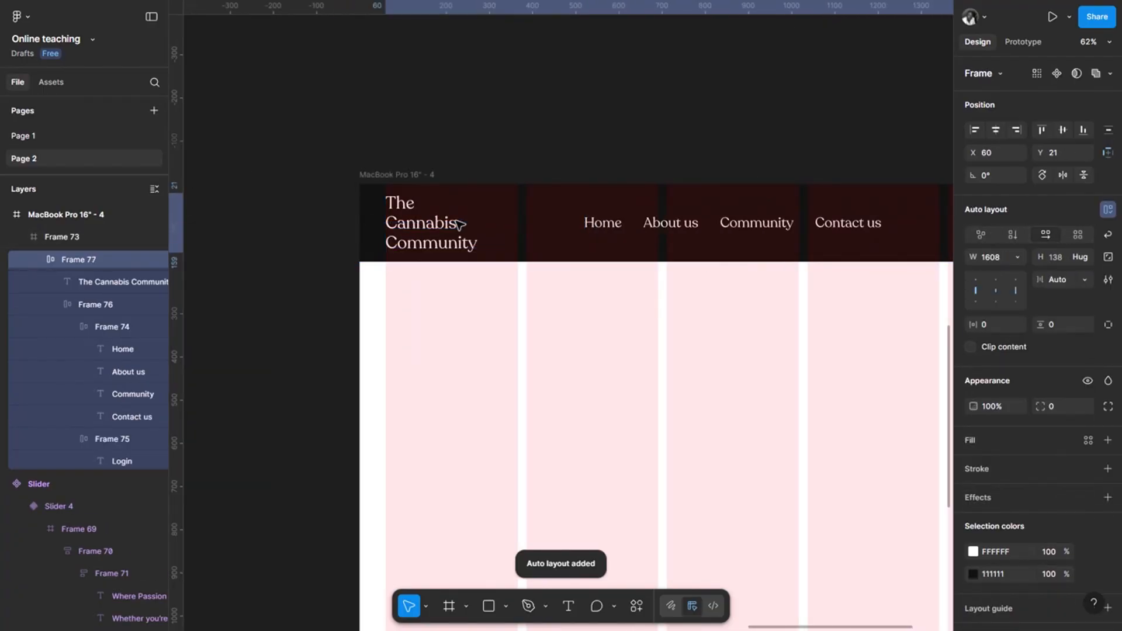
scroll(459, 224, left, 2)
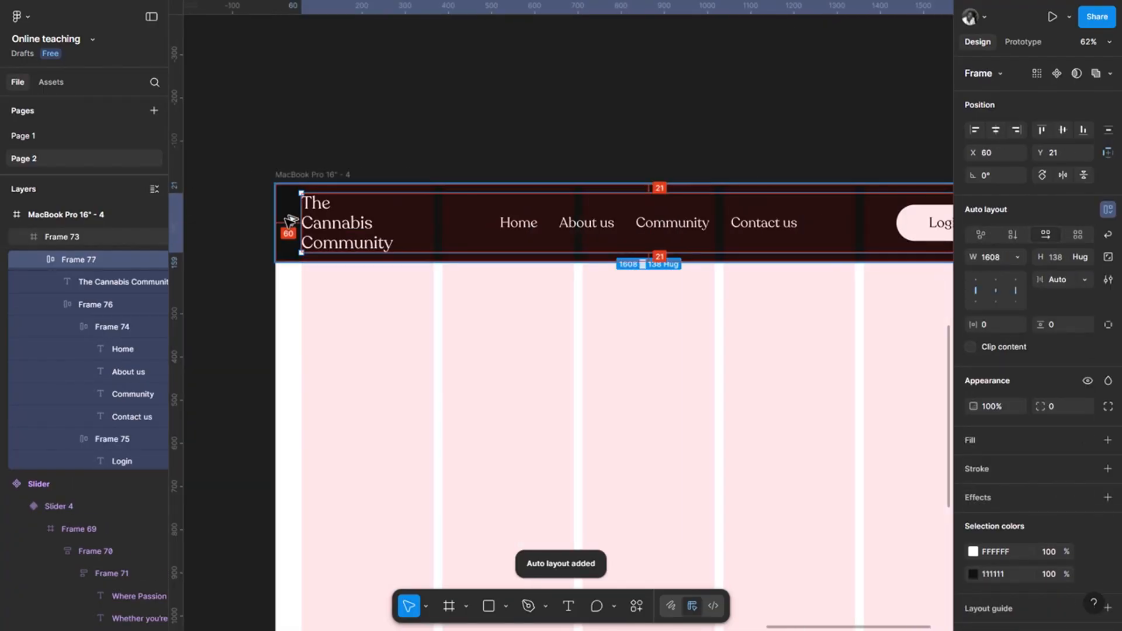
scroll(289, 224, right, 8)
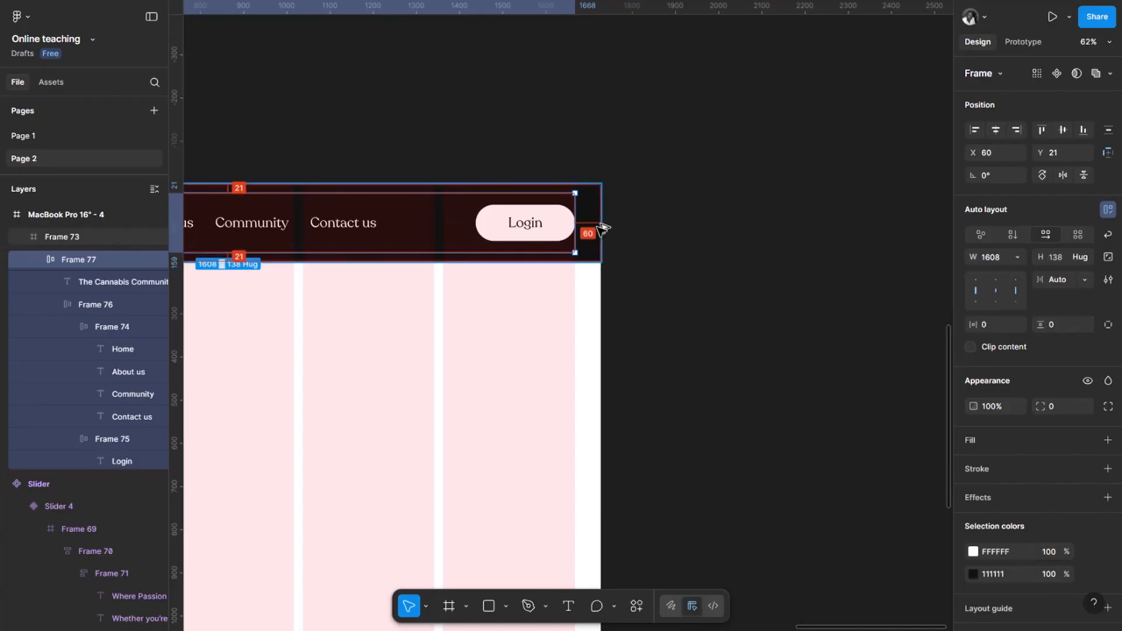
scroll(594, 228, left, 2)
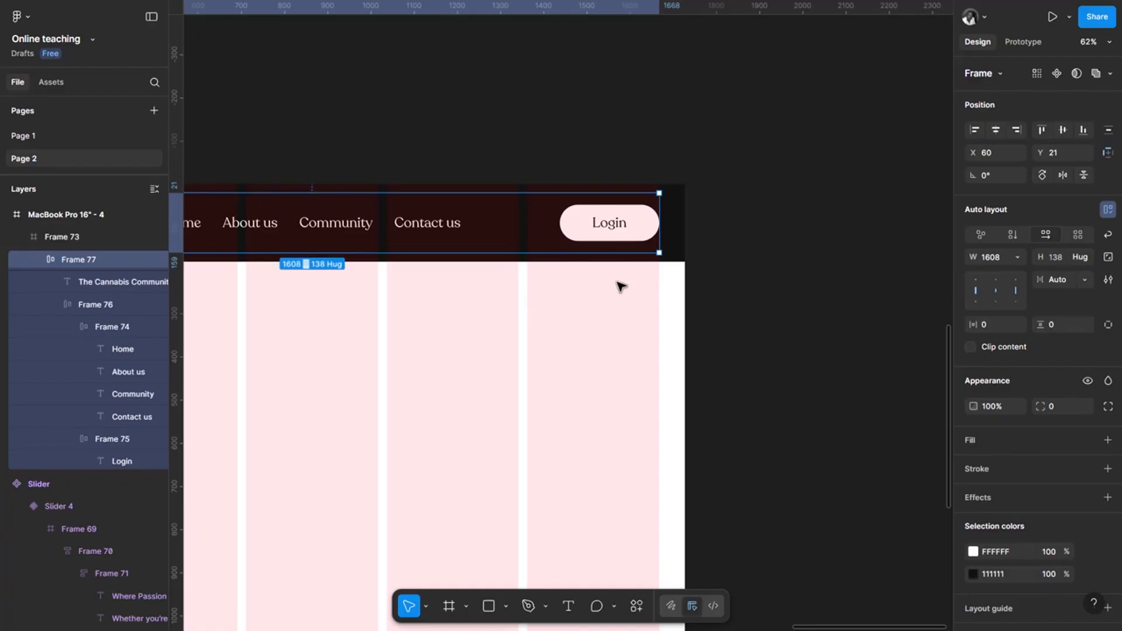
- Draw a full-width frame about 1728 by 879 in the empty area below the header, reaching the page frame's lower edge
scroll(624, 286, left, 5)
scroll(618, 286, down, 3)
click(582, 255)
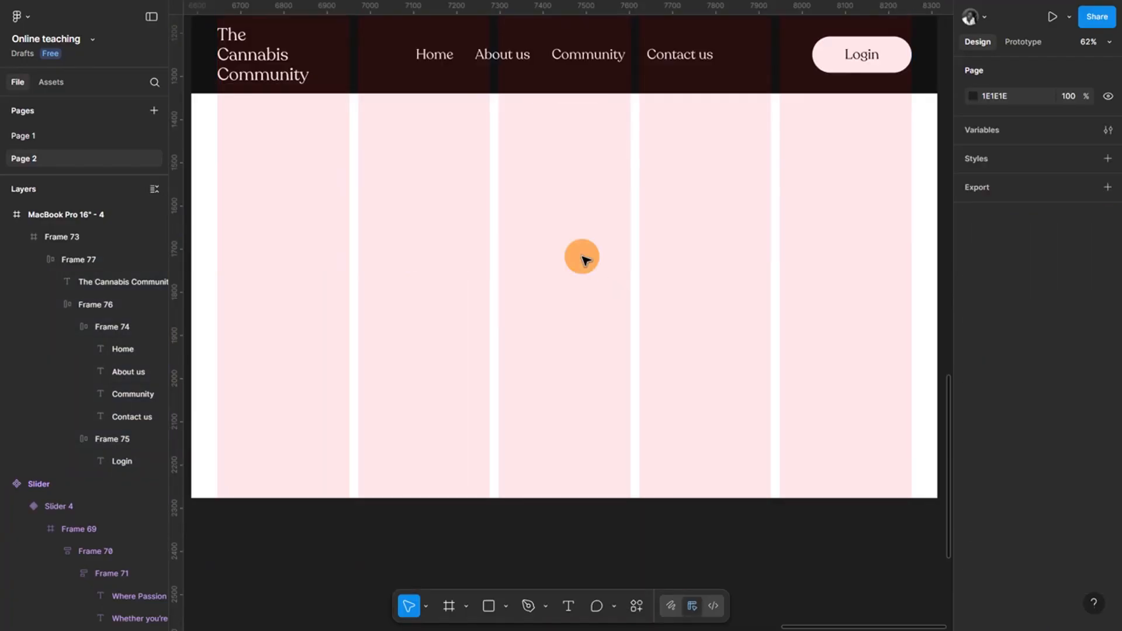
scroll(585, 259, up, 2)
scroll(584, 259, down, 3)
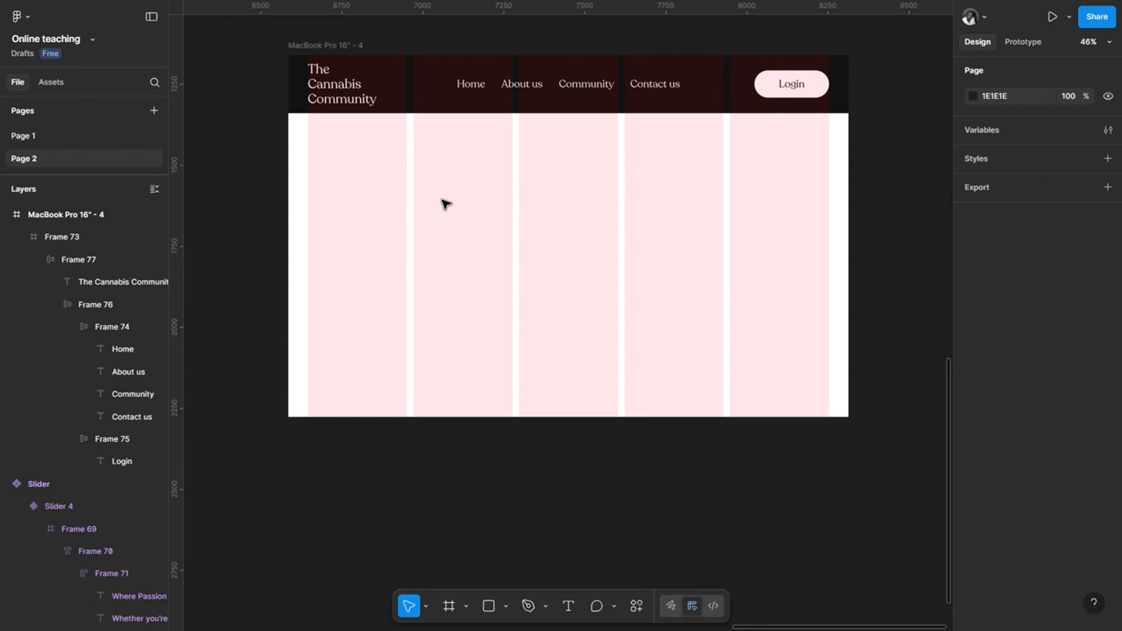
key(f)
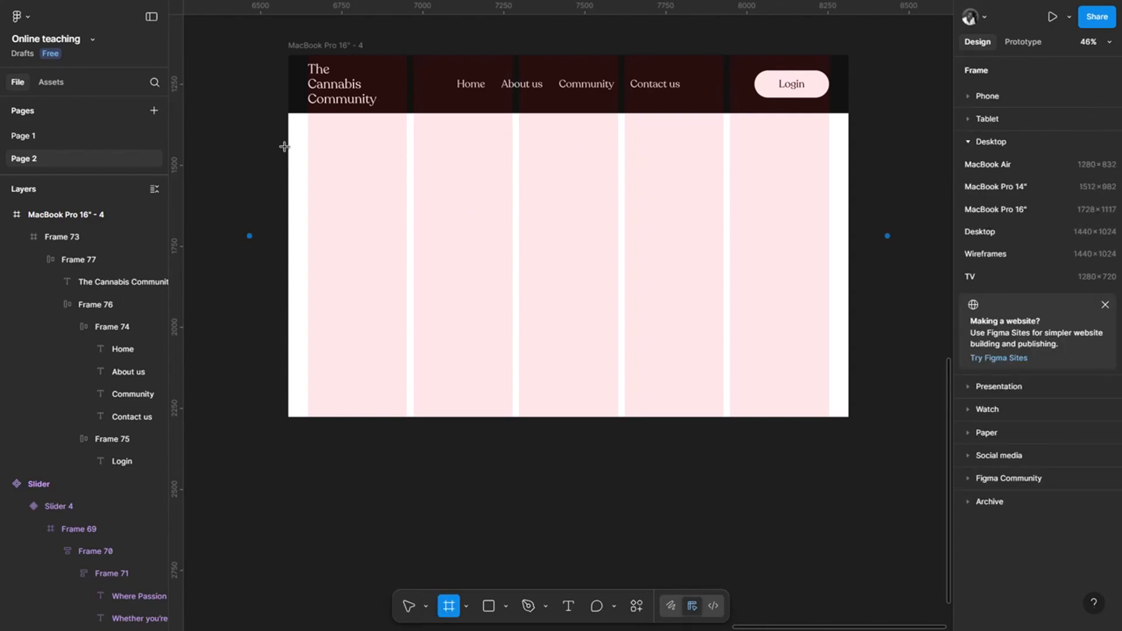
drag(283, 131, 846, 417)
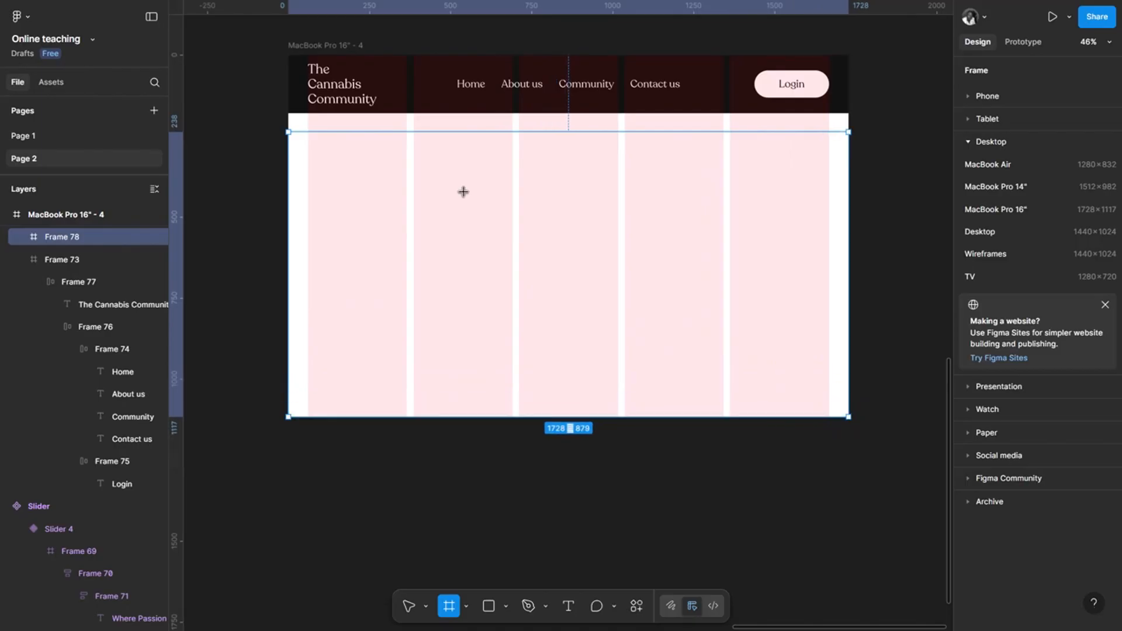
- Extend the new frame's upper edge to meet the header at Y 180, making the frame 937 high
scroll(464, 123, up, 5)
drag(491, 189, 489, 86)
scroll(520, 150, down, 5)
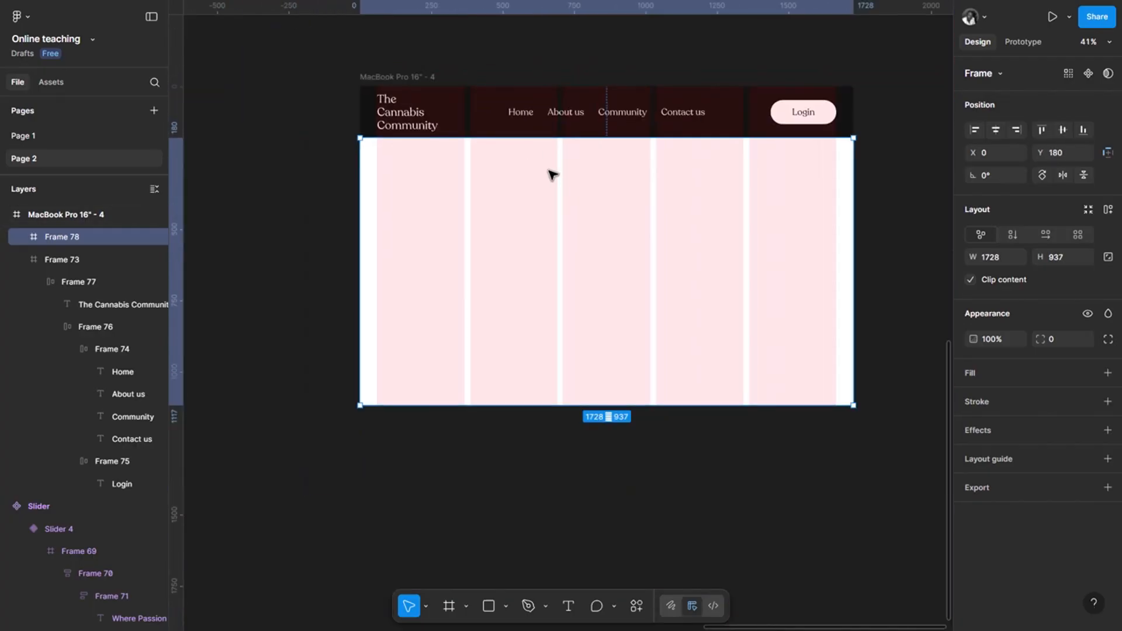
scroll(872, 407, up, 15)
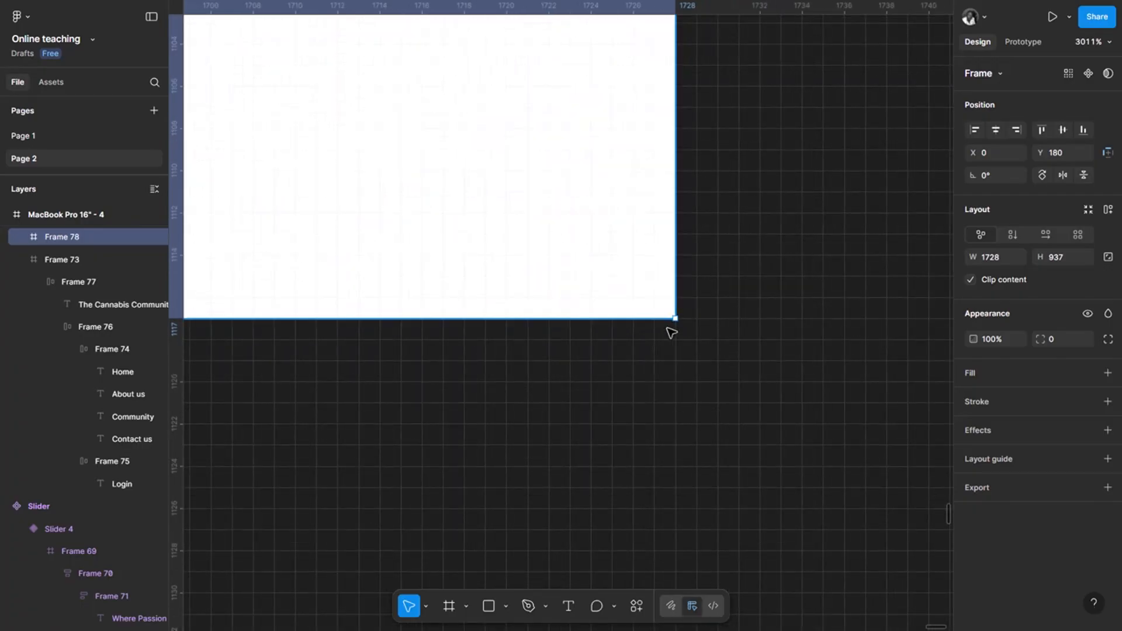
scroll(677, 316, down, 20)
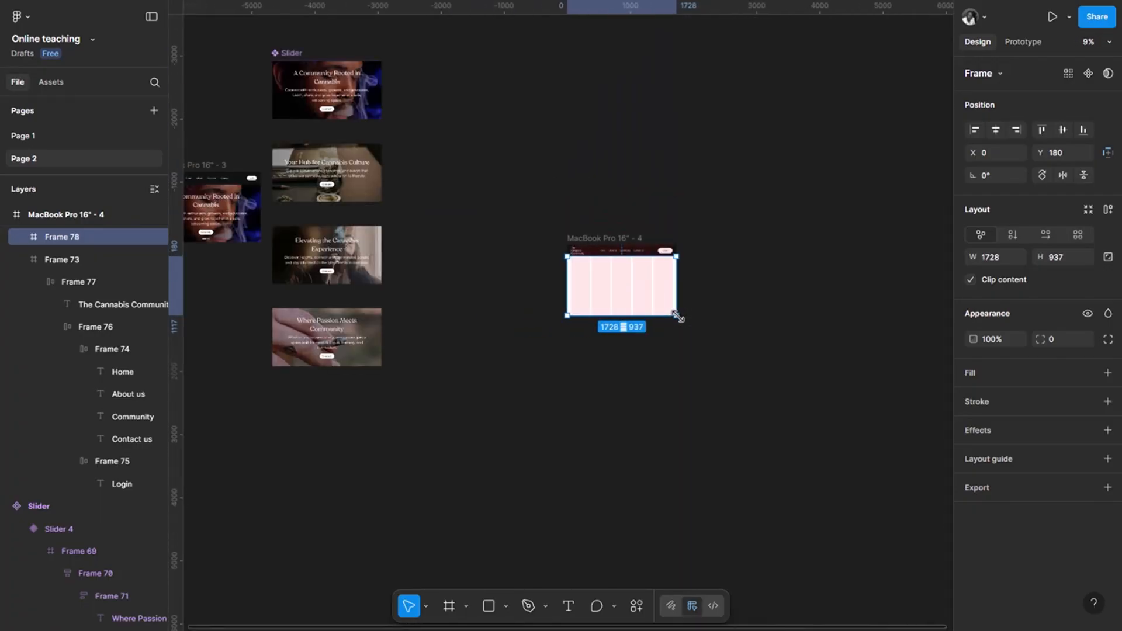
scroll(655, 302, up, 5)
- Hide the 5-column layout guide on the MacBook Pro 16" - 4 page frame
click(327, 49)
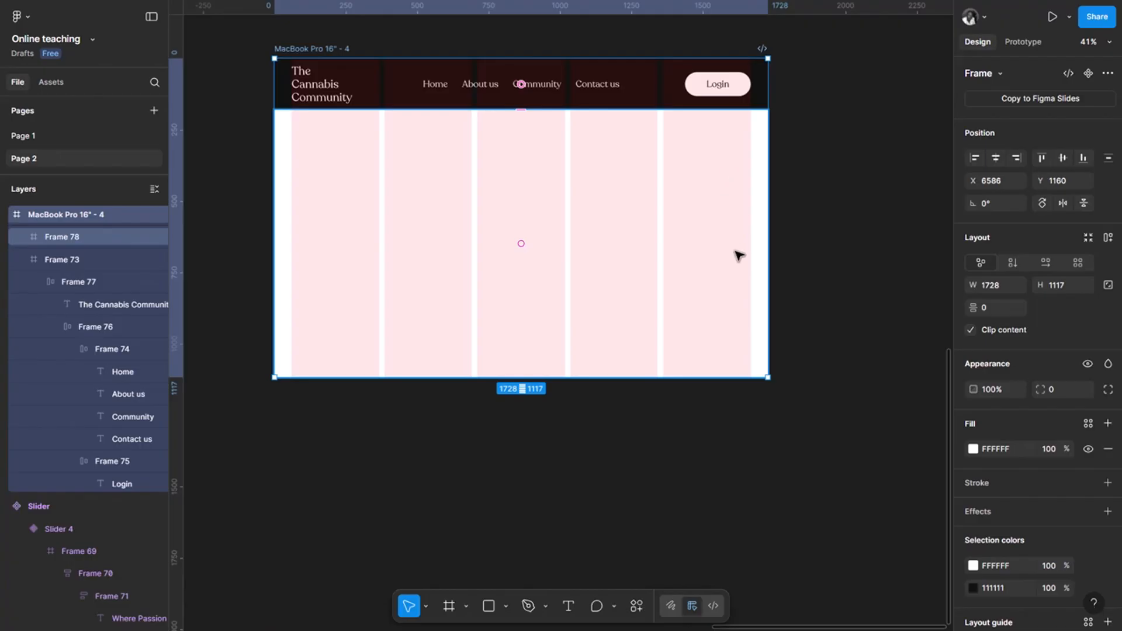
scroll(1036, 450, down, 3)
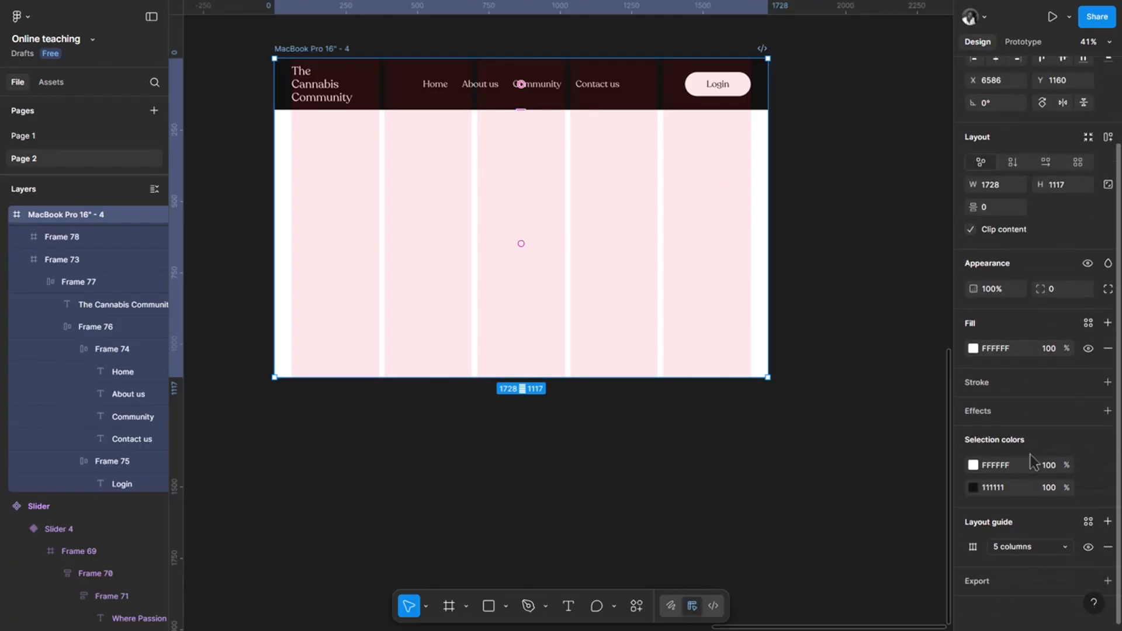
click(1088, 547)
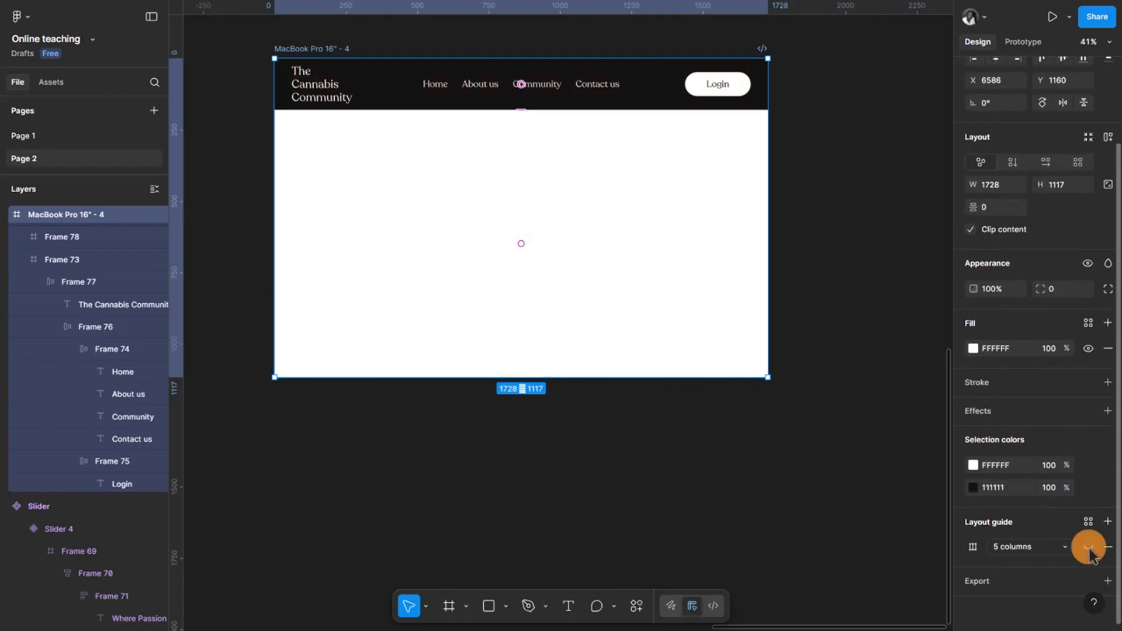
- Give the frame below the header an image fill using Frame 66.png from the Downloads folder
click(400, 235)
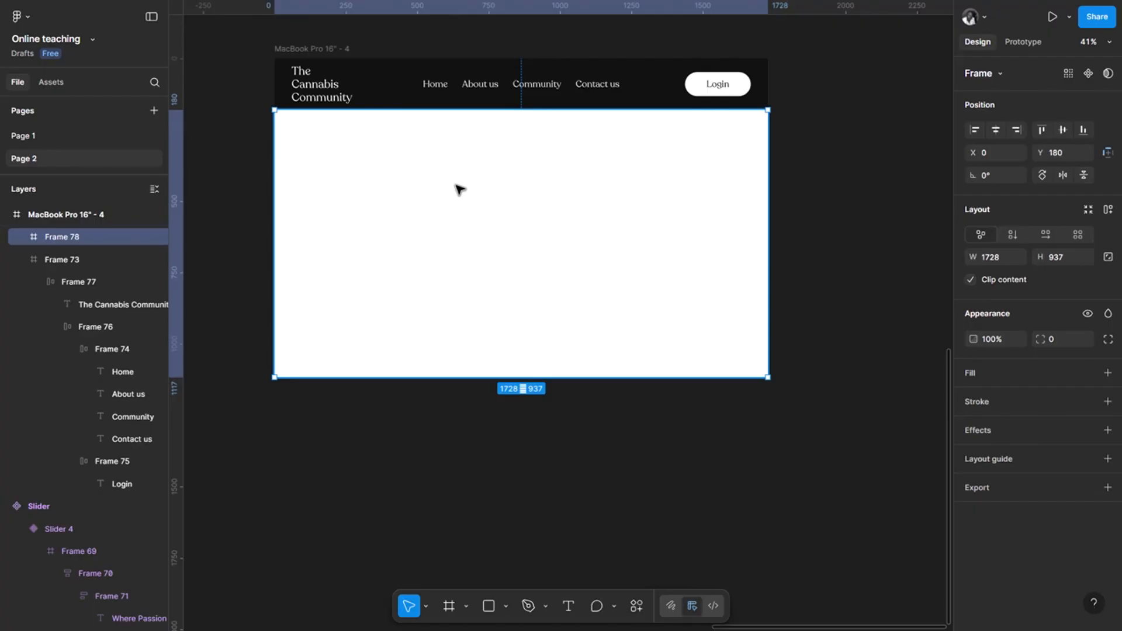
click(1107, 373)
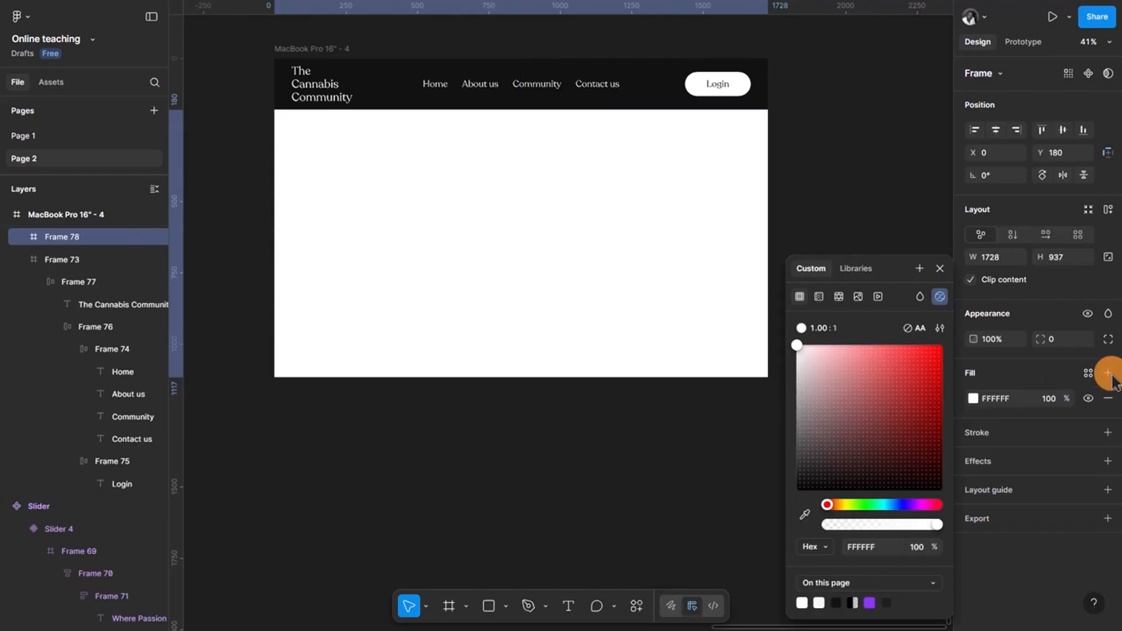
click(858, 296)
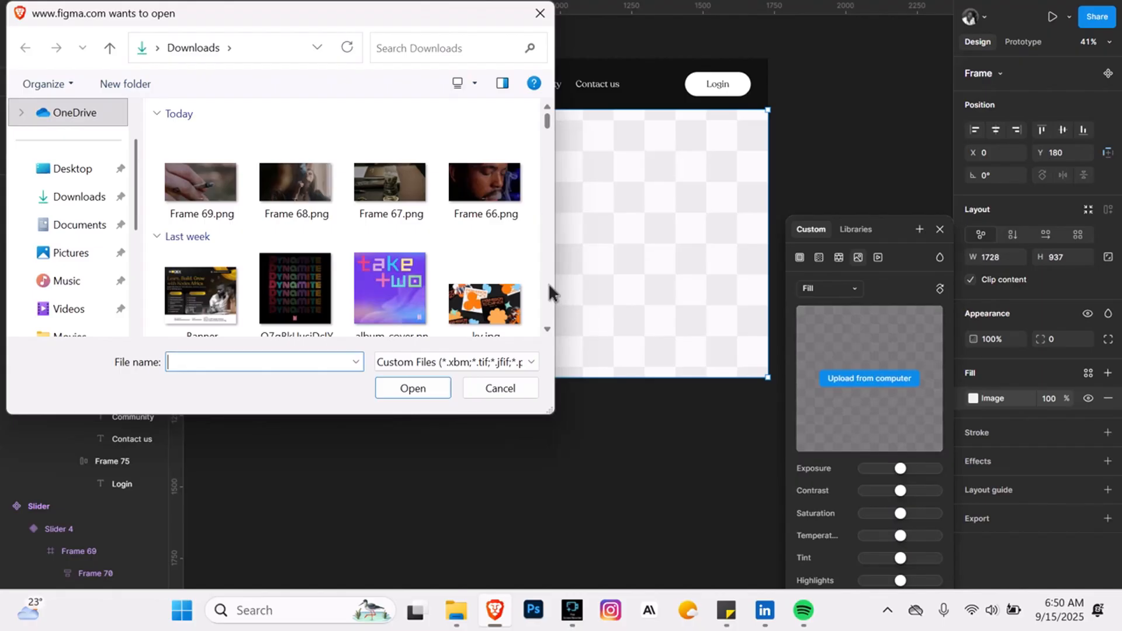
click(482, 178)
click(401, 385)
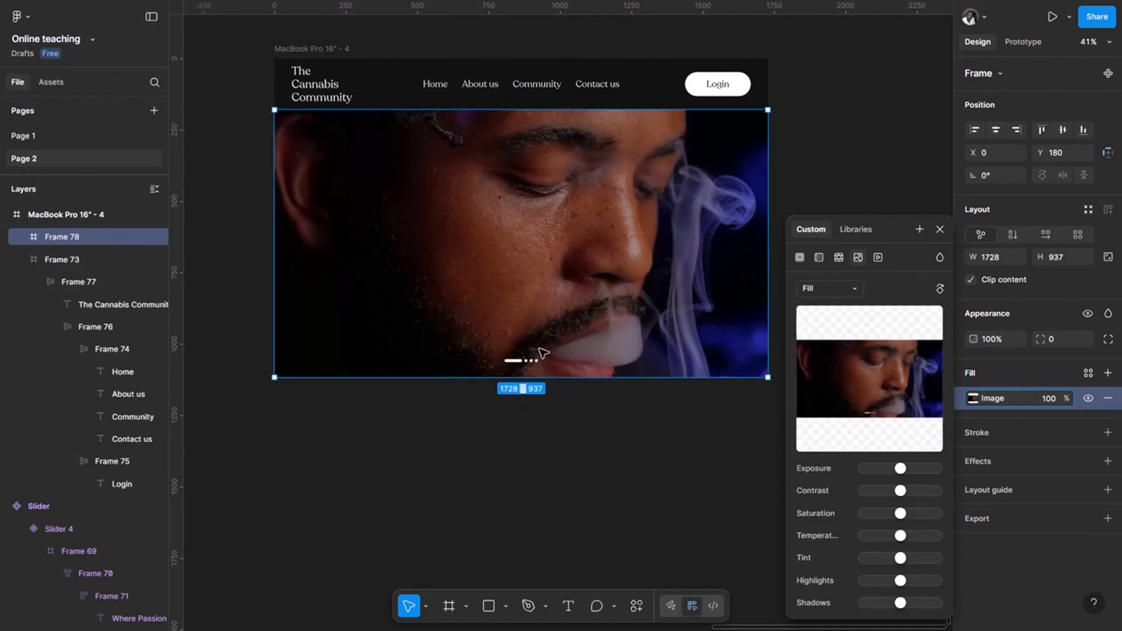
click(939, 230)
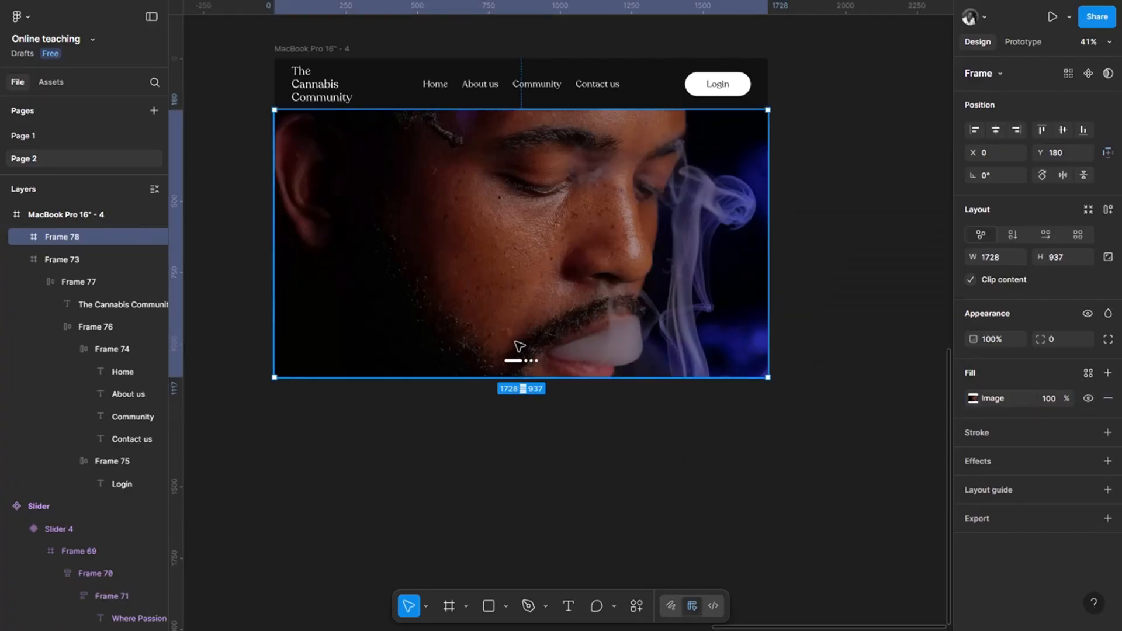
- Move the image frame out of the page onto the empty canvas beside it and make three evenly spaced copies in a row
scroll(399, 252, down, 3)
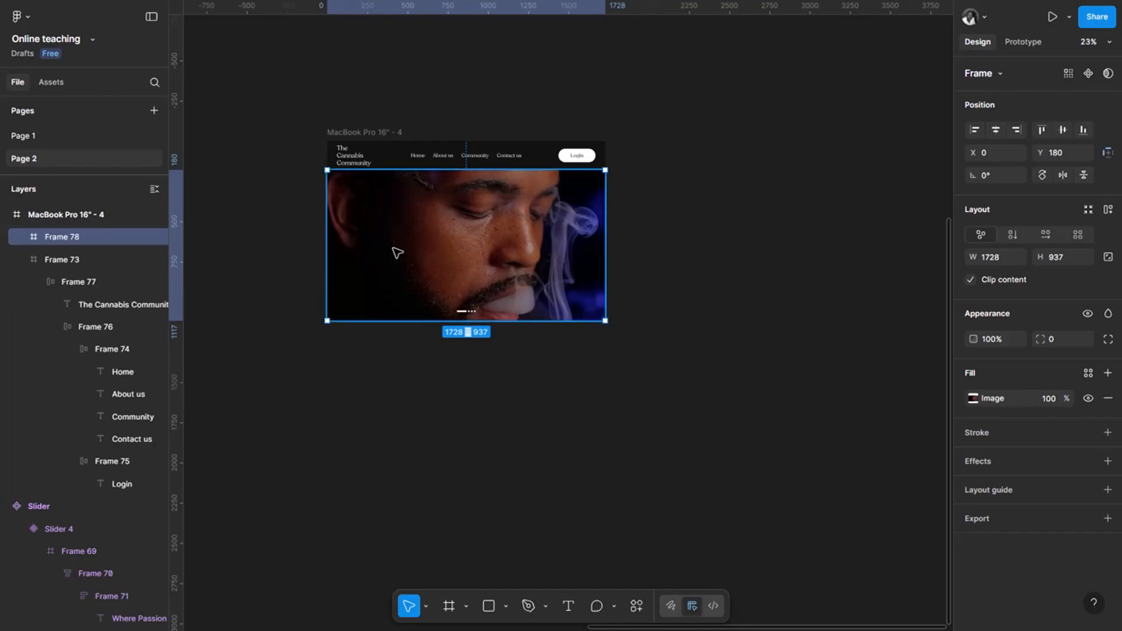
drag(397, 251, 751, 257)
drag(418, 250, 761, 245)
scroll(549, 246, down, 2)
scroll(698, 278, right, 5)
key(ctrl+d)
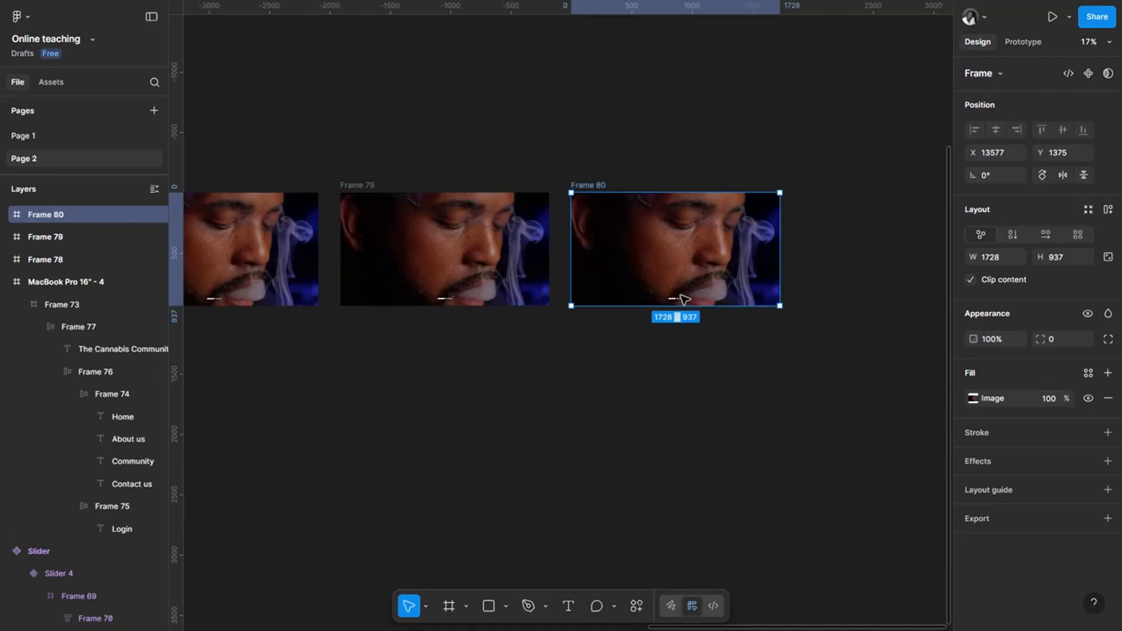
key(ctrl+d)
scroll(686, 302, right, 2)
scroll(642, 323, down, 2)
scroll(640, 328, left, 2)
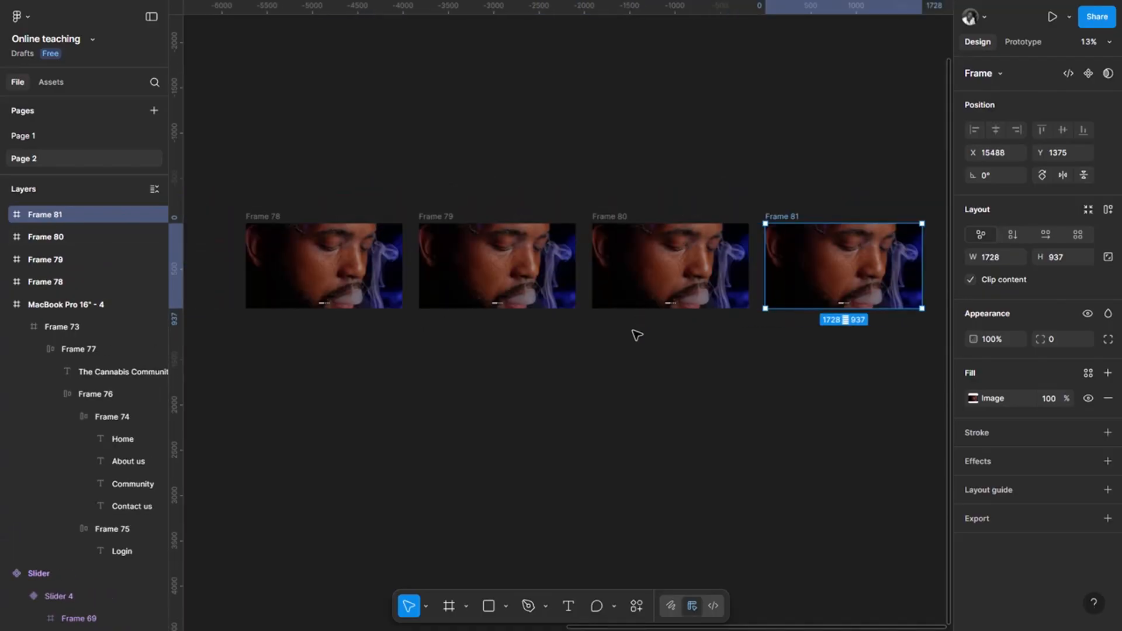
- Replace the image fill of the second frame, Frame 79, with Frame 67.png from the Downloads folder
click(465, 249)
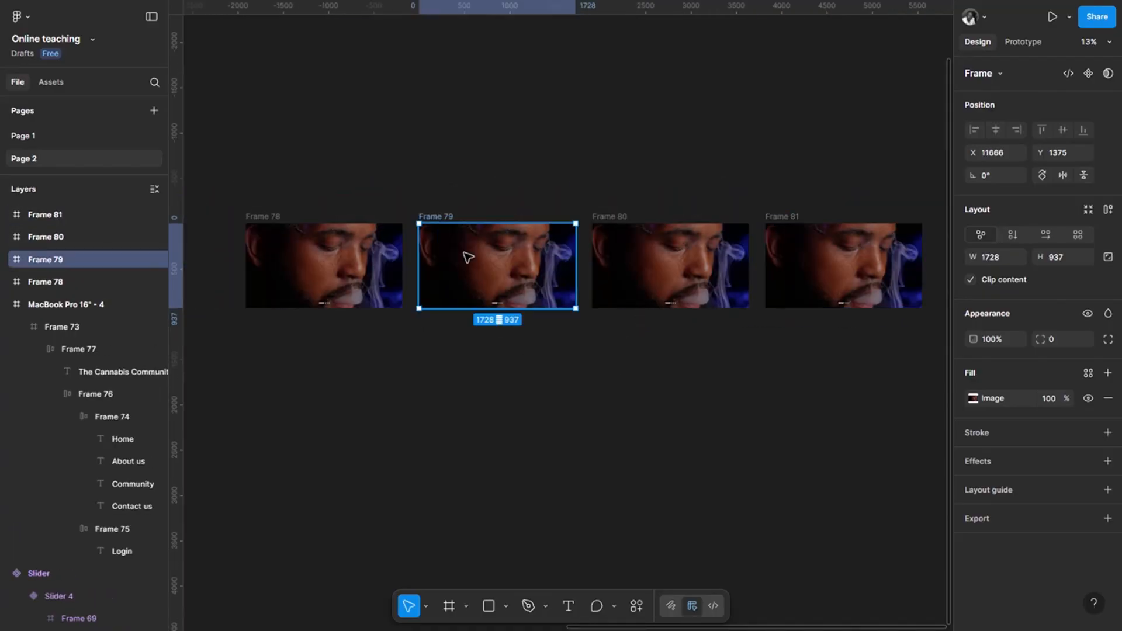
click(973, 398)
click(858, 379)
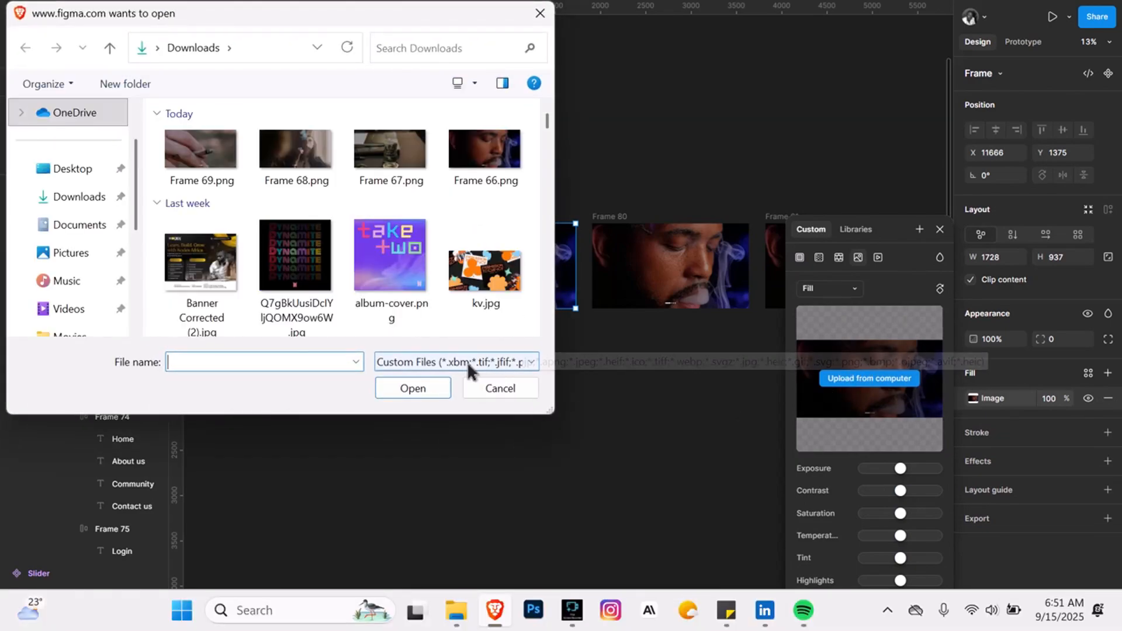
click(404, 150)
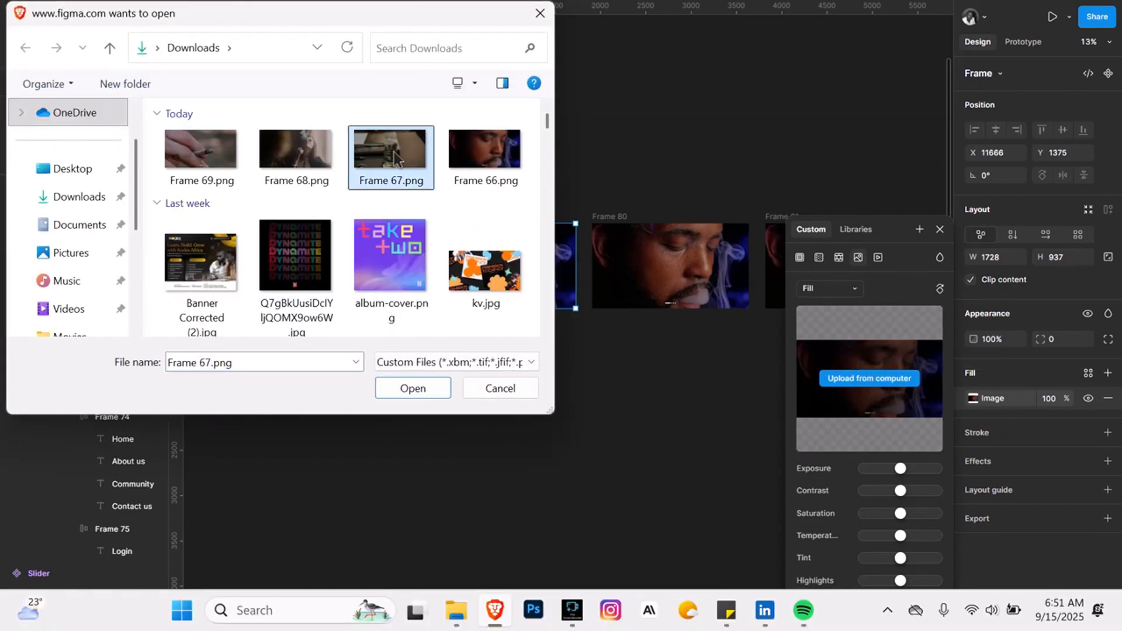
click(408, 384)
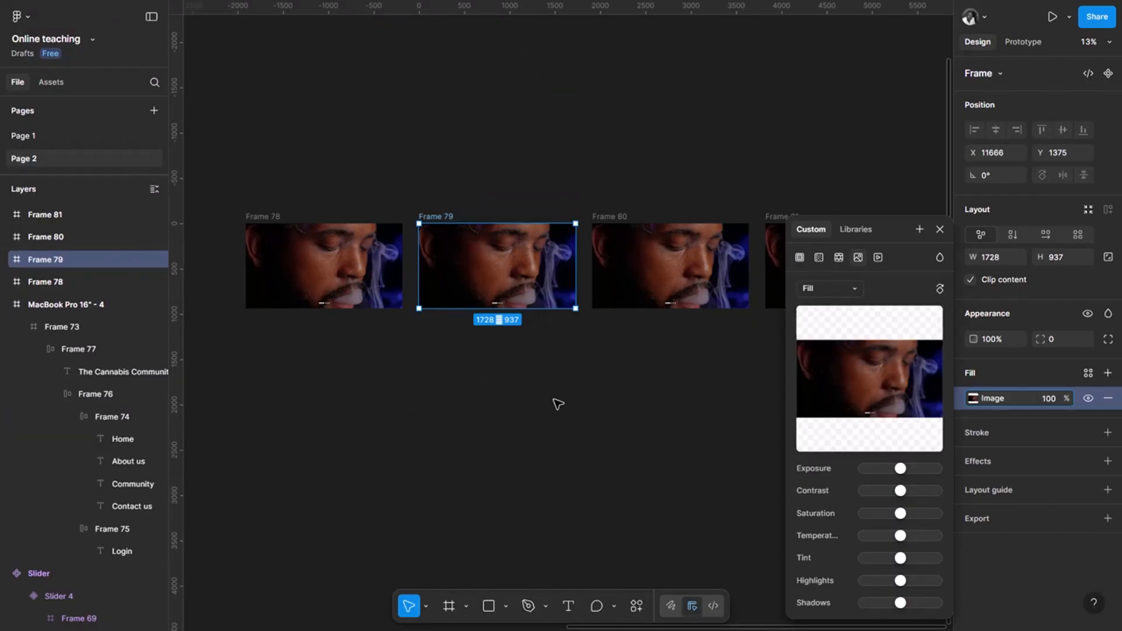
- Replace the image fill of the third frame, Frame 80, with Frame 68.png from the Downloads folder
click(605, 222)
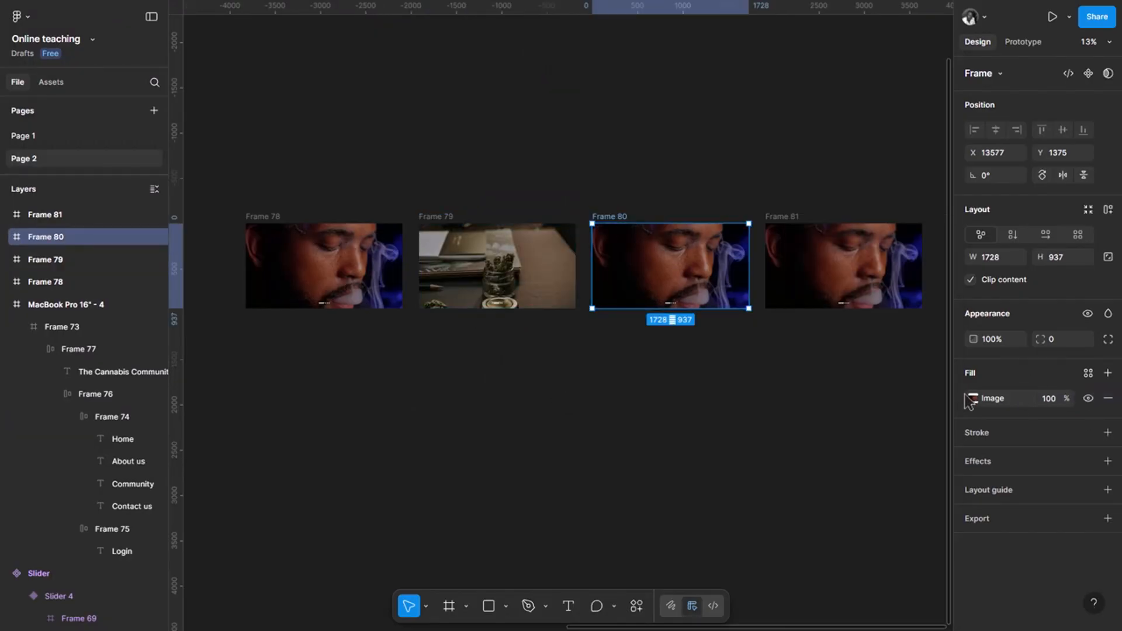
click(969, 398)
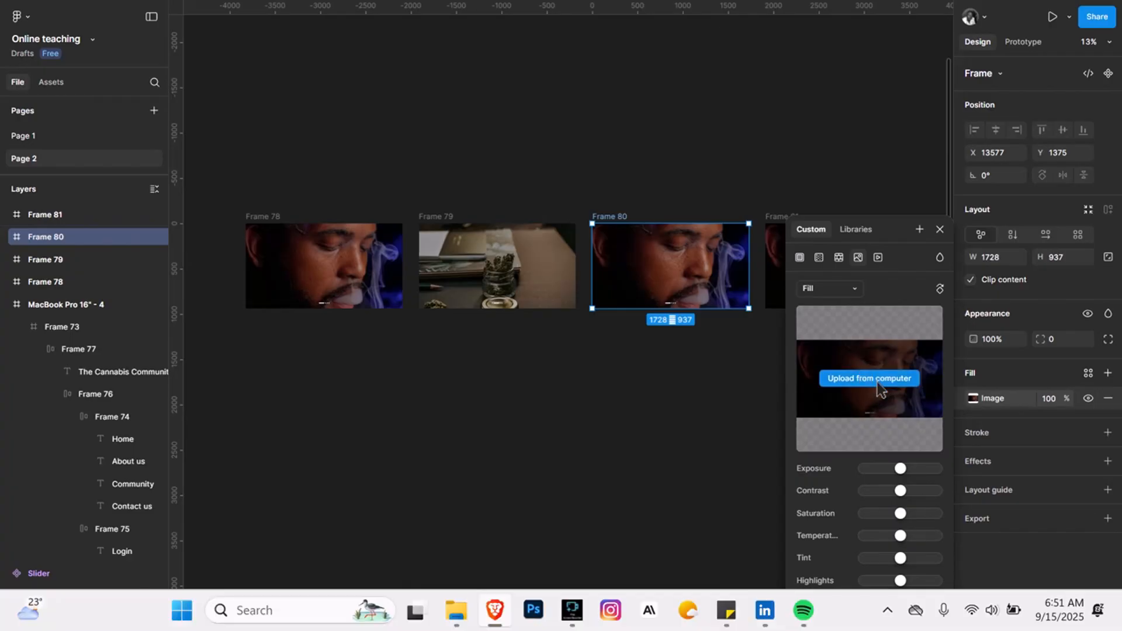
click(878, 379)
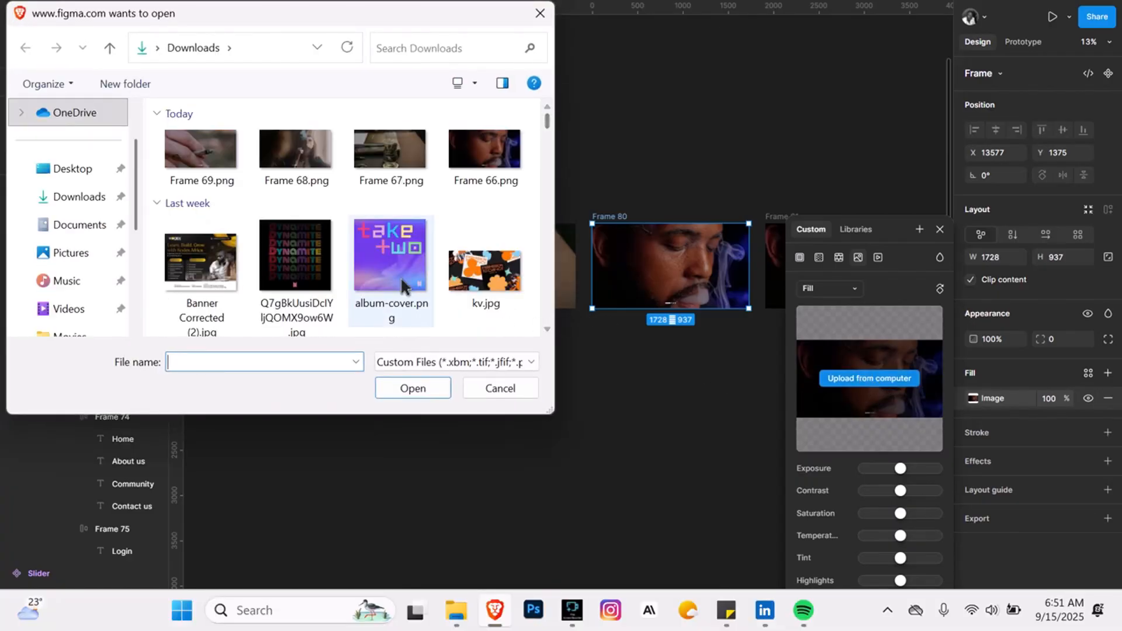
click(295, 152)
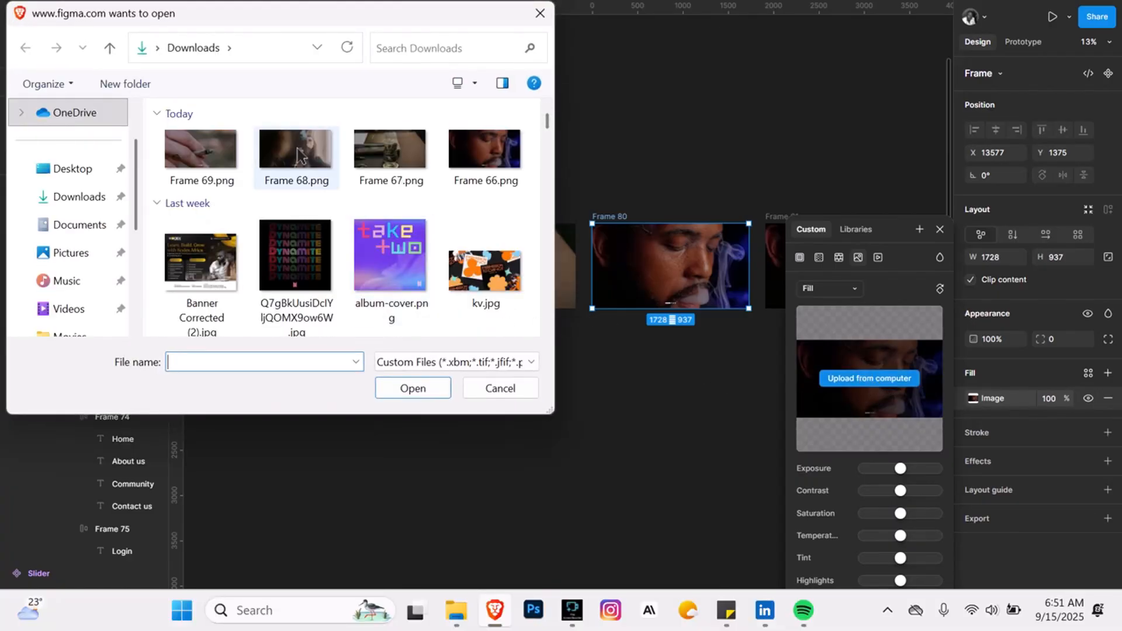
click(411, 387)
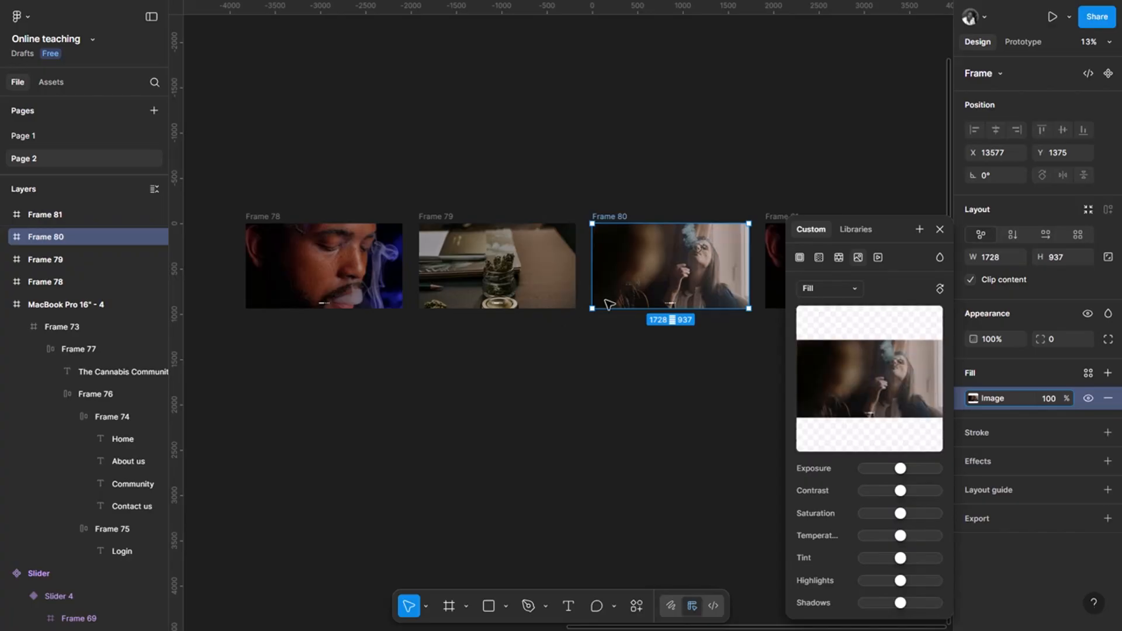
- Replace the image fill of the fourth frame, Frame 81, with Frame 69.png from the Downloads folder
scroll(607, 303, right, 5)
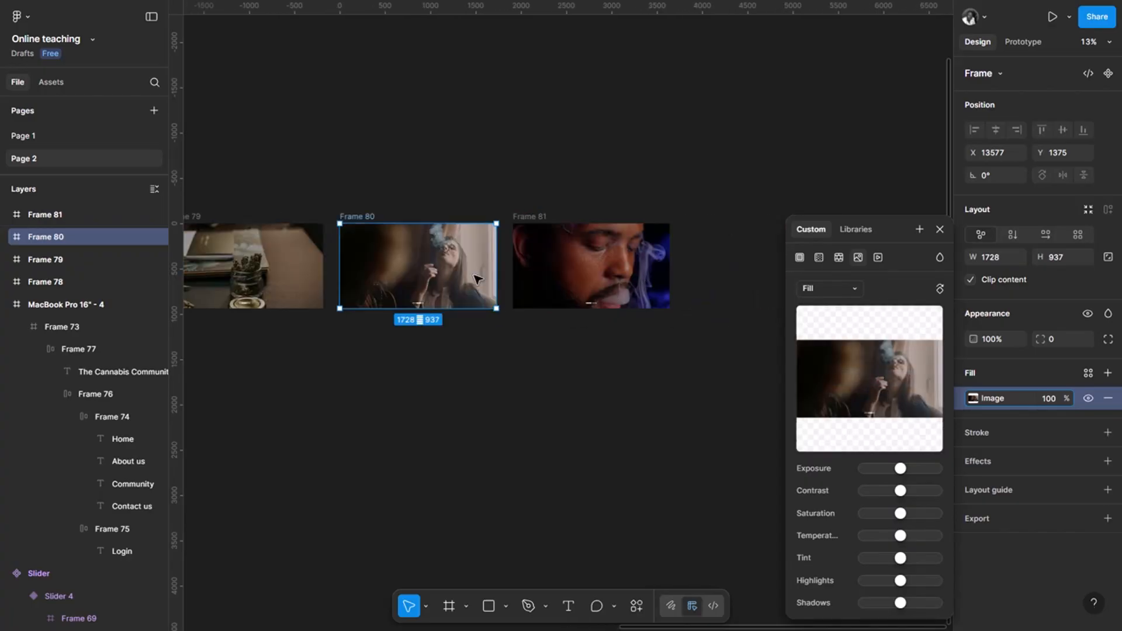
click(526, 222)
click(593, 266)
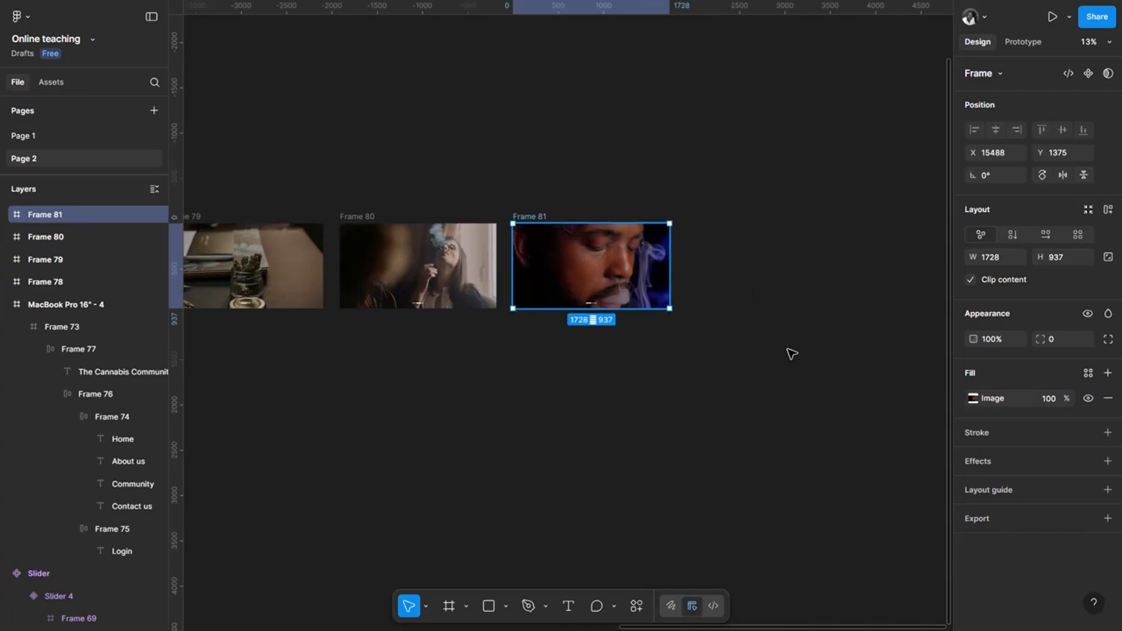
click(973, 399)
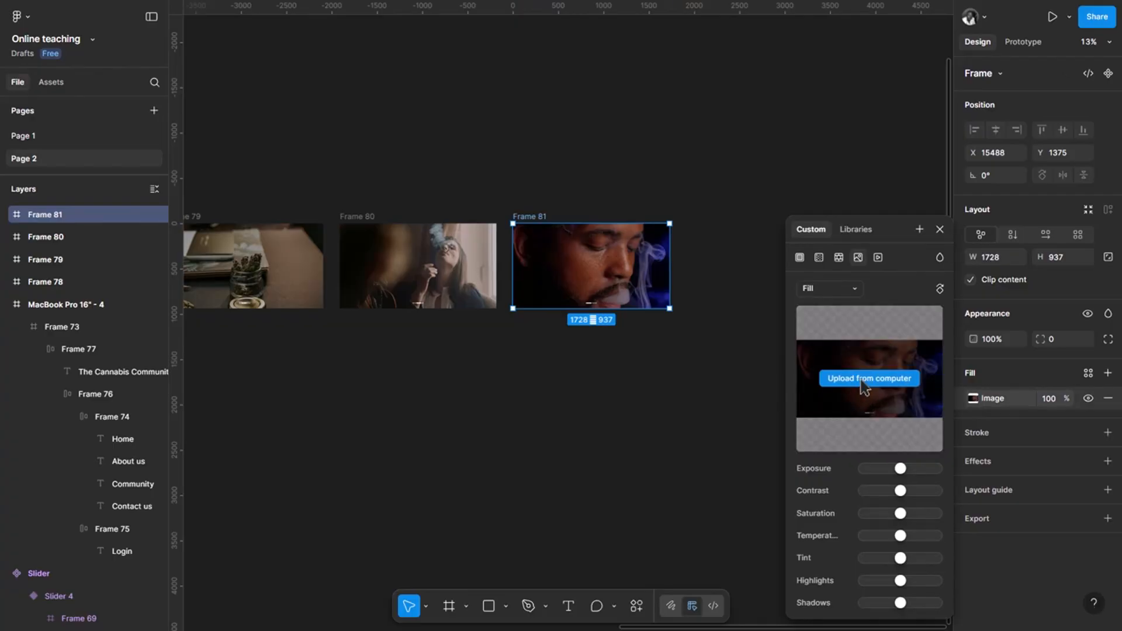
click(862, 379)
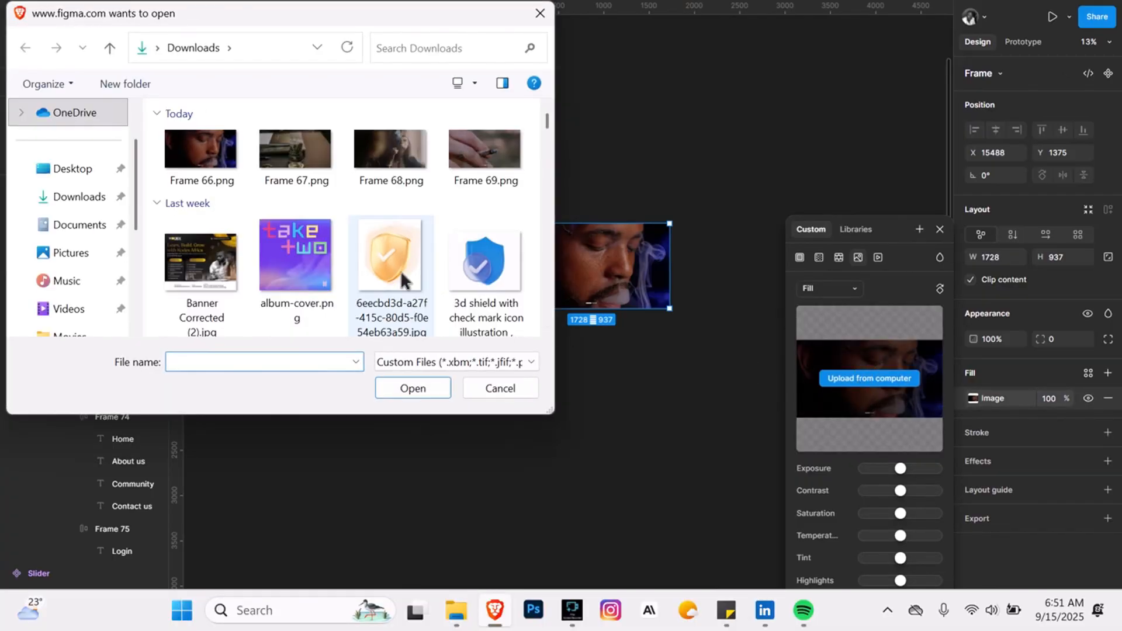
click(206, 167)
click(413, 389)
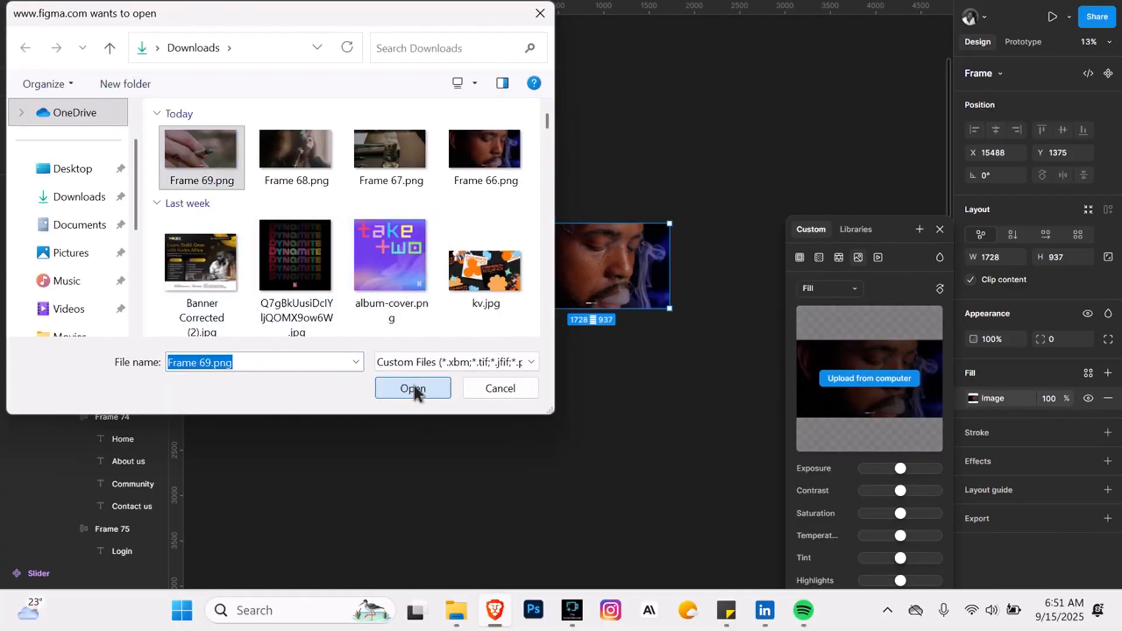
click(939, 230)
scroll(665, 294, left, 4)
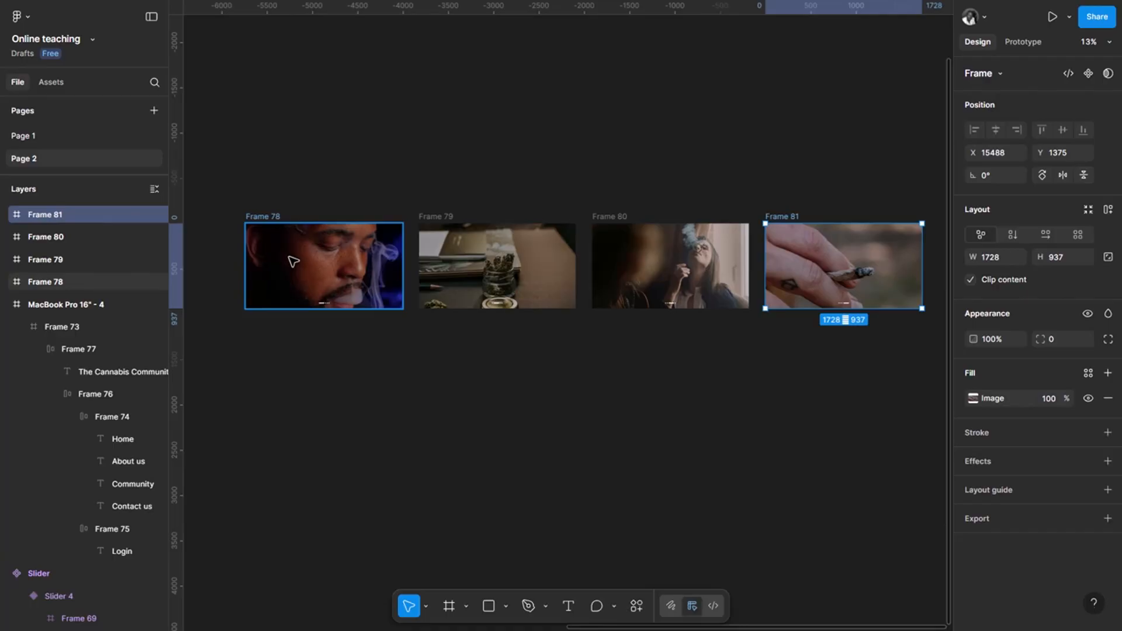
- Select the first image frame, Frame 78, and copy the heading "A Community Rooted in Cannabis" from the Google Docs document
scroll(316, 271, left, 2)
click(390, 262)
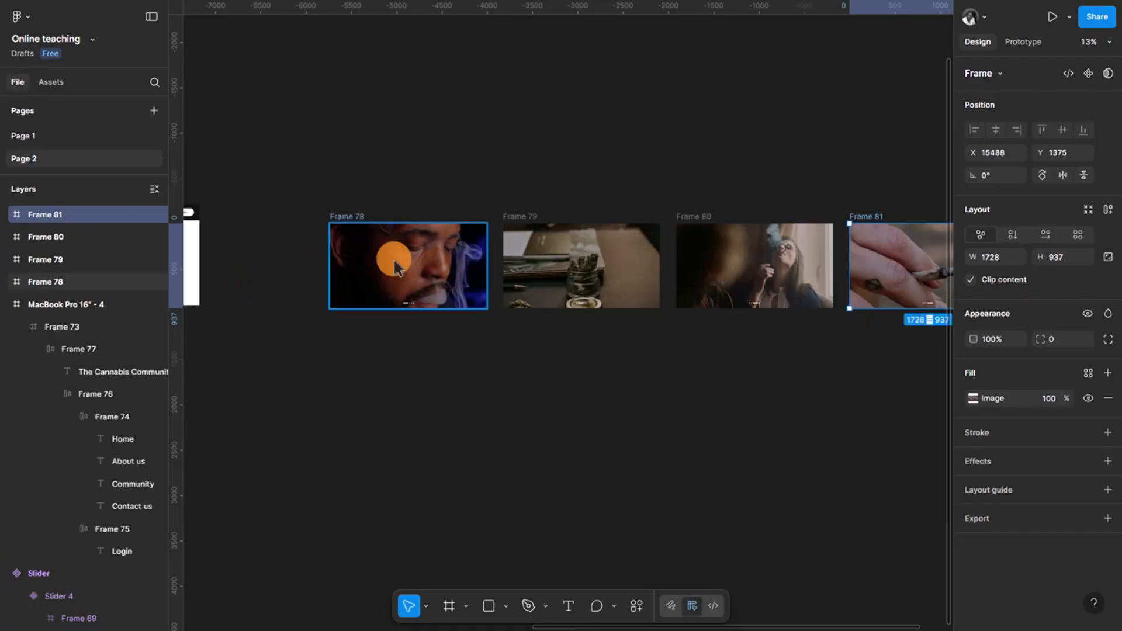
scroll(397, 263, up, 3)
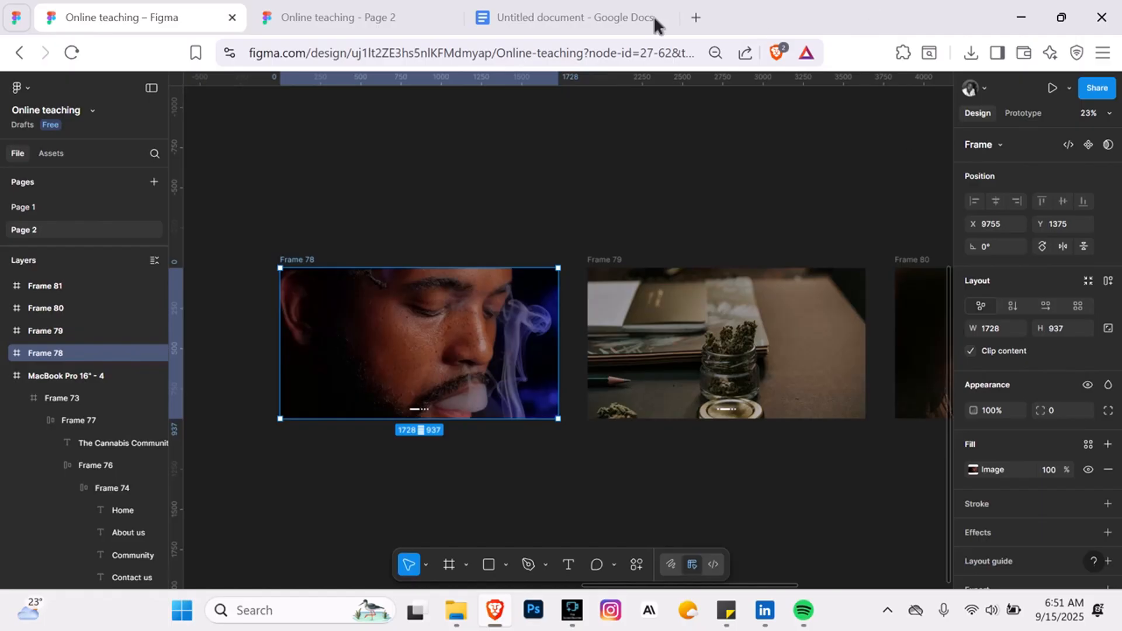
click(533, 19)
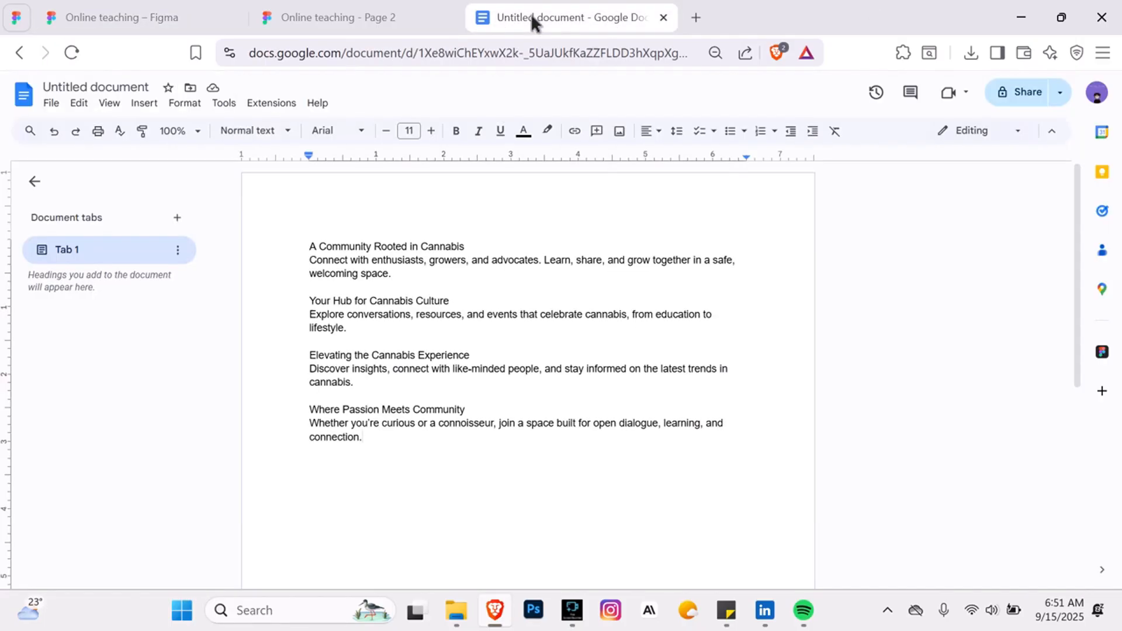
drag(310, 246, 479, 246)
key(ctrl+c)
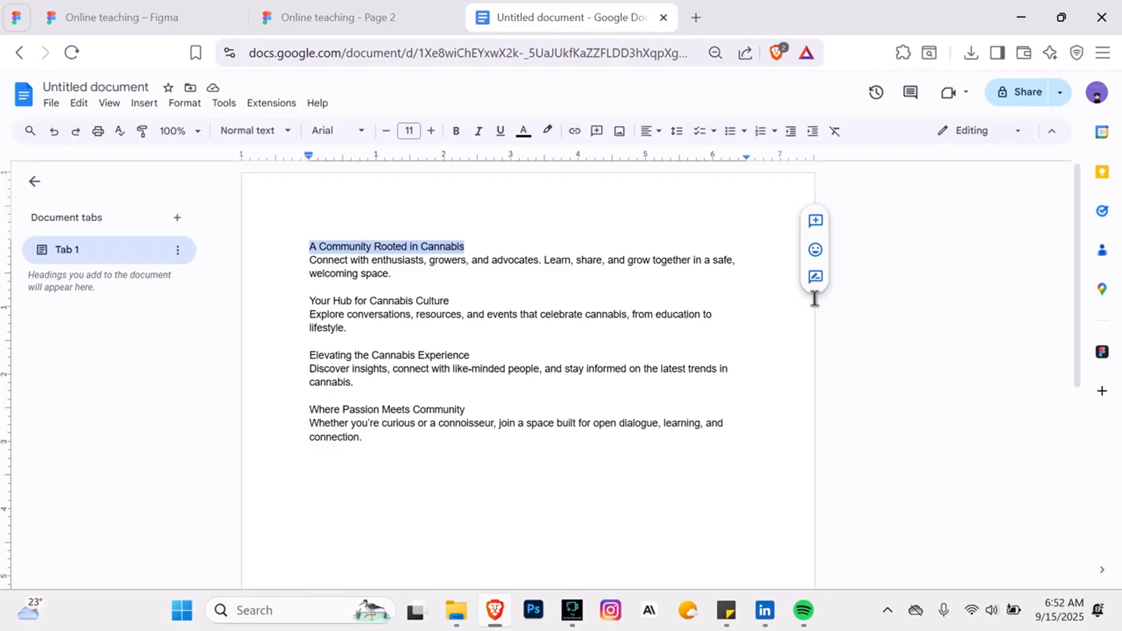
- Return to the Figma design and paste the copied heading into a new text layer on the first image frame
click(92, 16)
scroll(372, 374, up, 3)
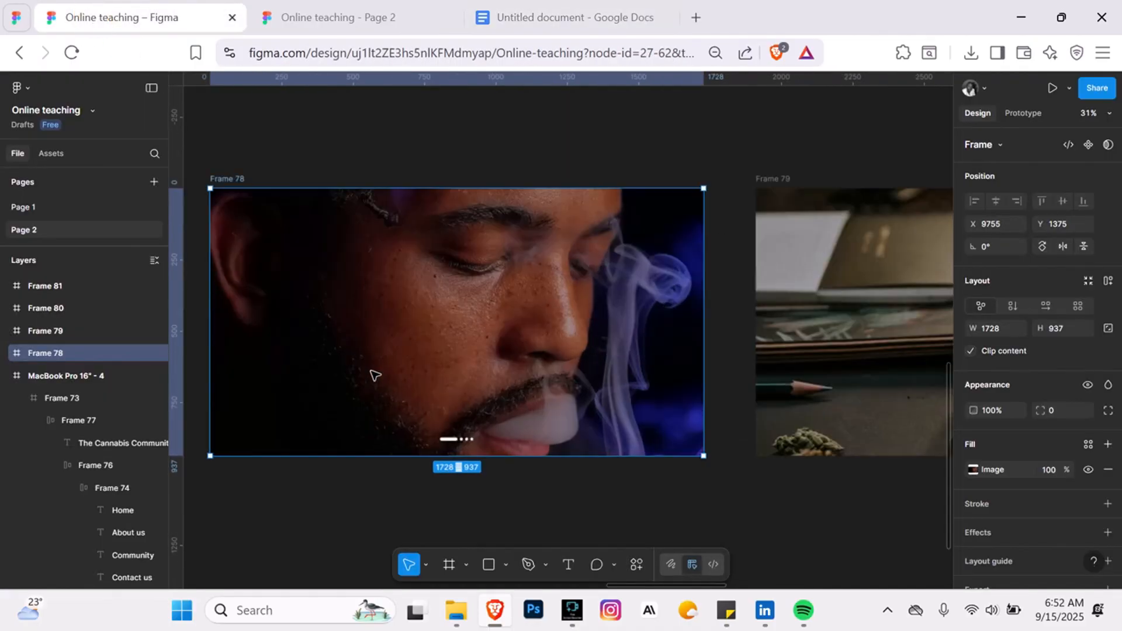
key(t)
click(327, 274)
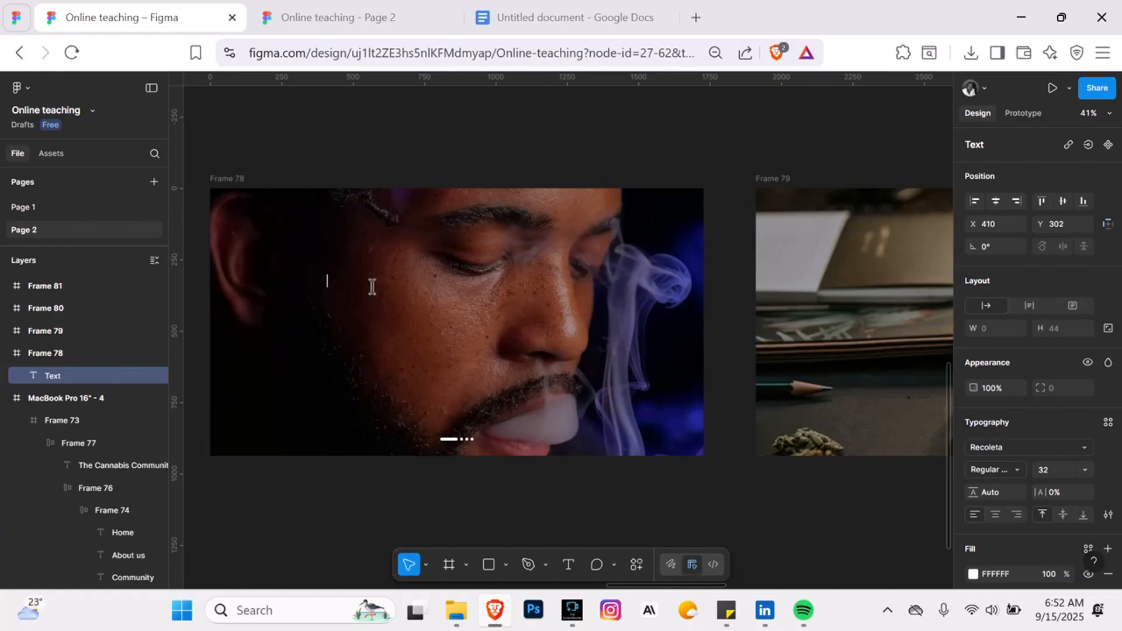
key(ctrl+v)
click(450, 325)
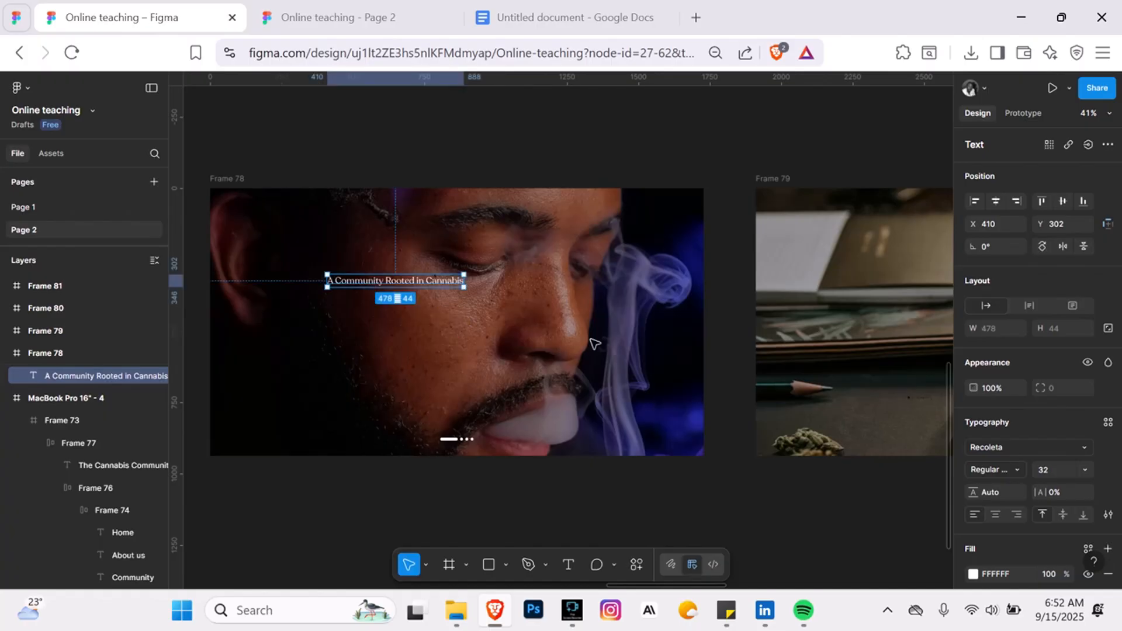
- Set the heading's font size to 96 and centre it horizontally in the frame
click(1085, 470)
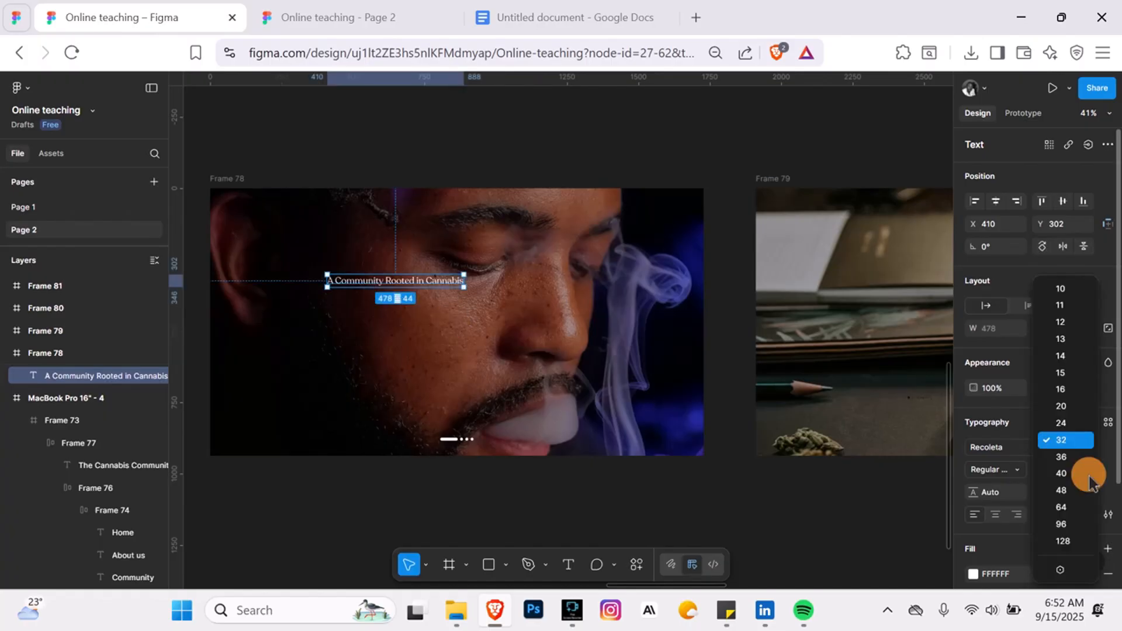
click(1073, 524)
click(996, 202)
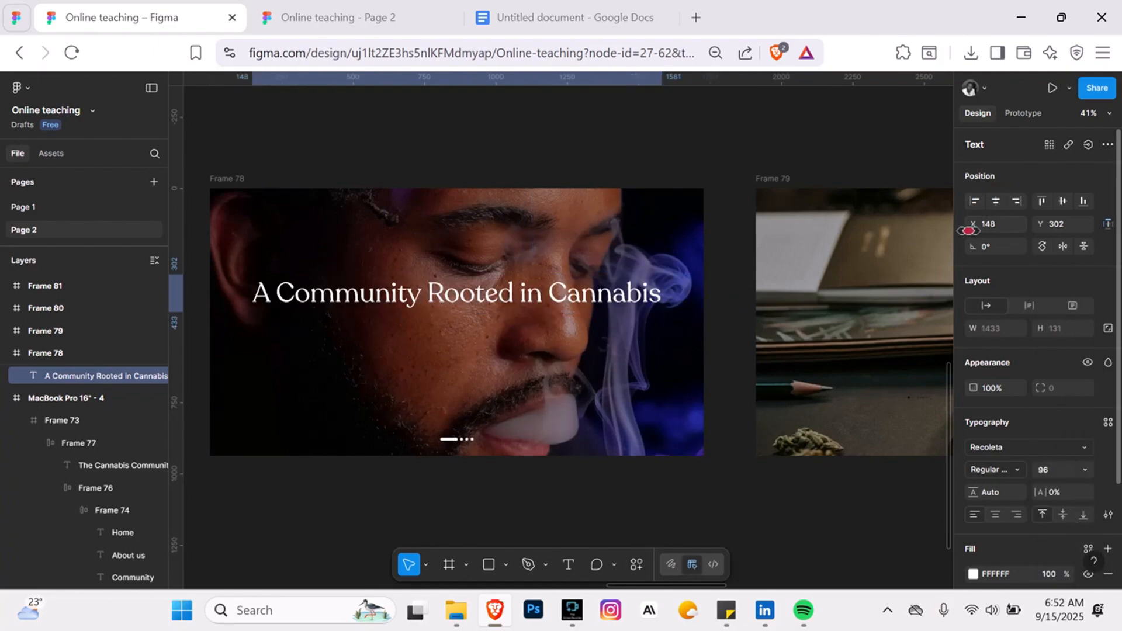
- Narrow the heading's box to about 1093 wide with centre-aligned text, and reposition it horizontally centred at about Y 207
drag(665, 291, 564, 291)
click(993, 515)
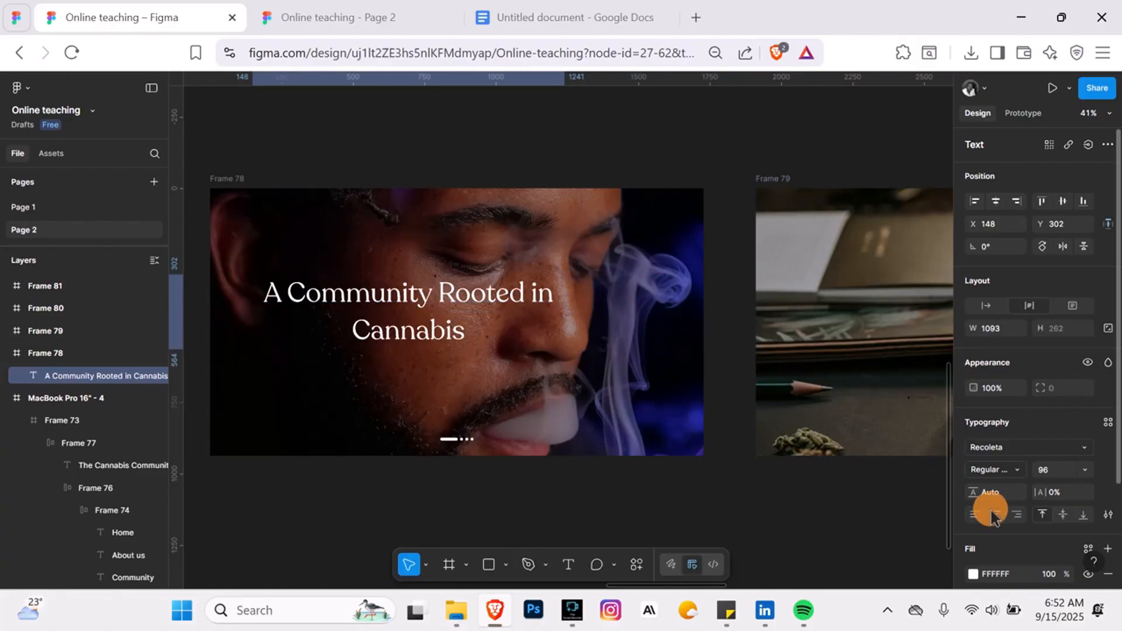
click(994, 202)
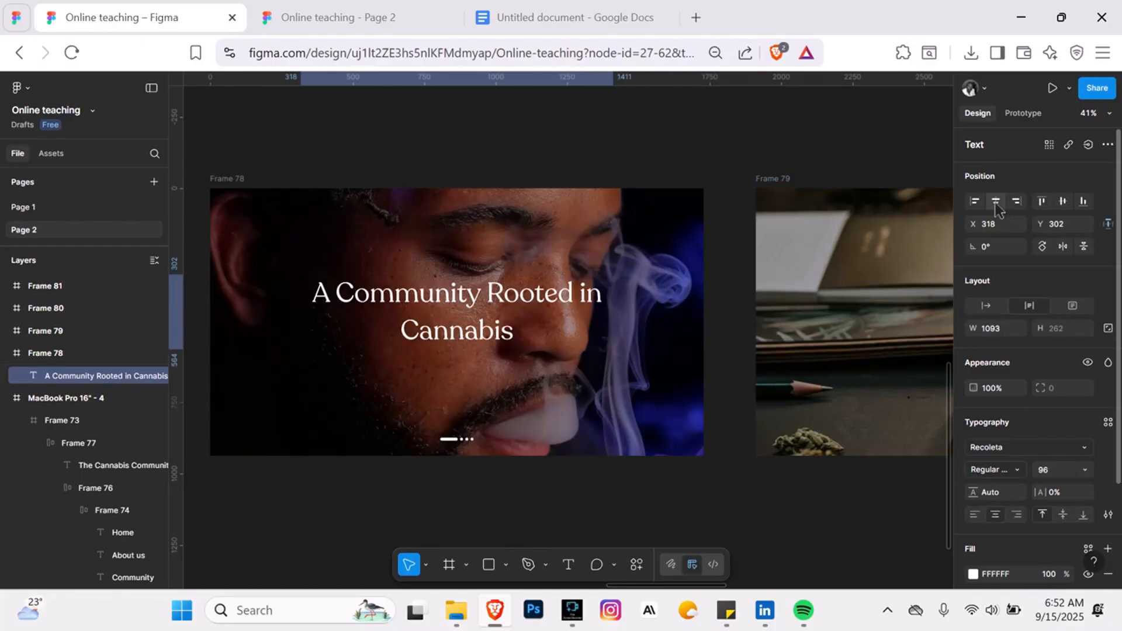
drag(471, 316, 471, 291)
- Add a text layer below the heading containing the "Connect with enthusiasts, growers, and advocates" description copied from the Google Docs document
key(t)
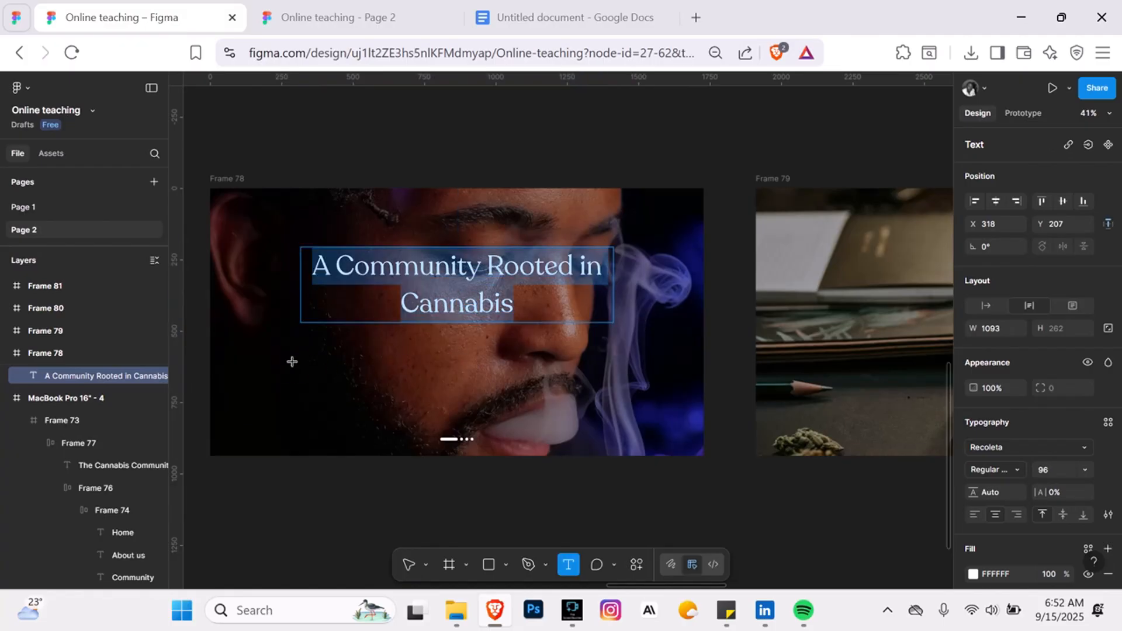
click(291, 363)
key(Escape)
key(ctrl+3)
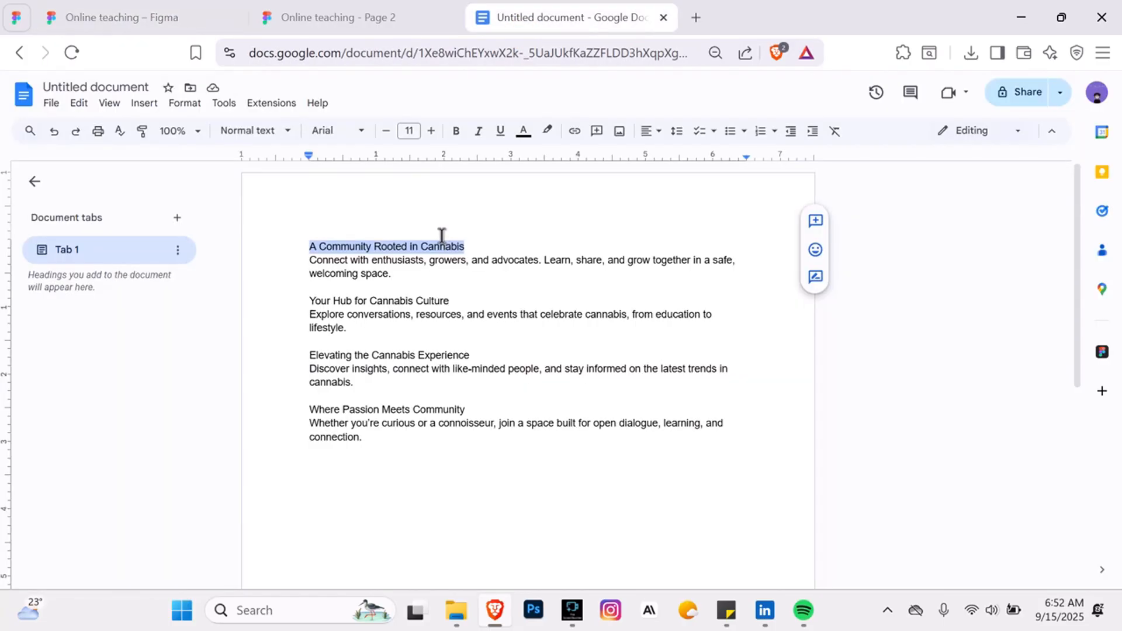
drag(309, 260, 416, 278)
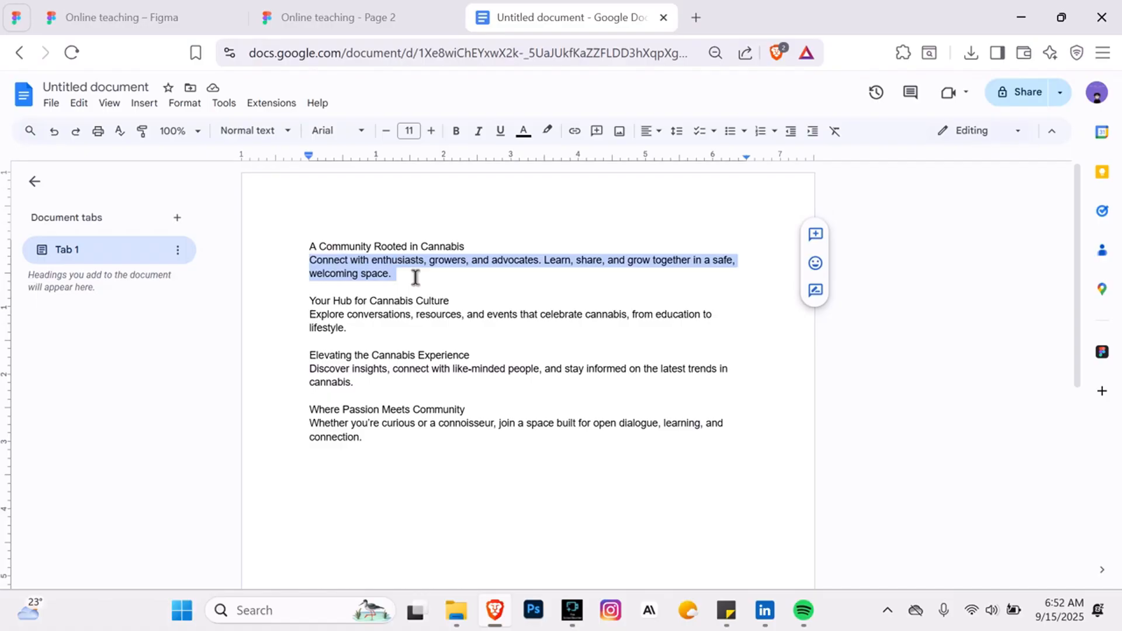
click(149, 17)
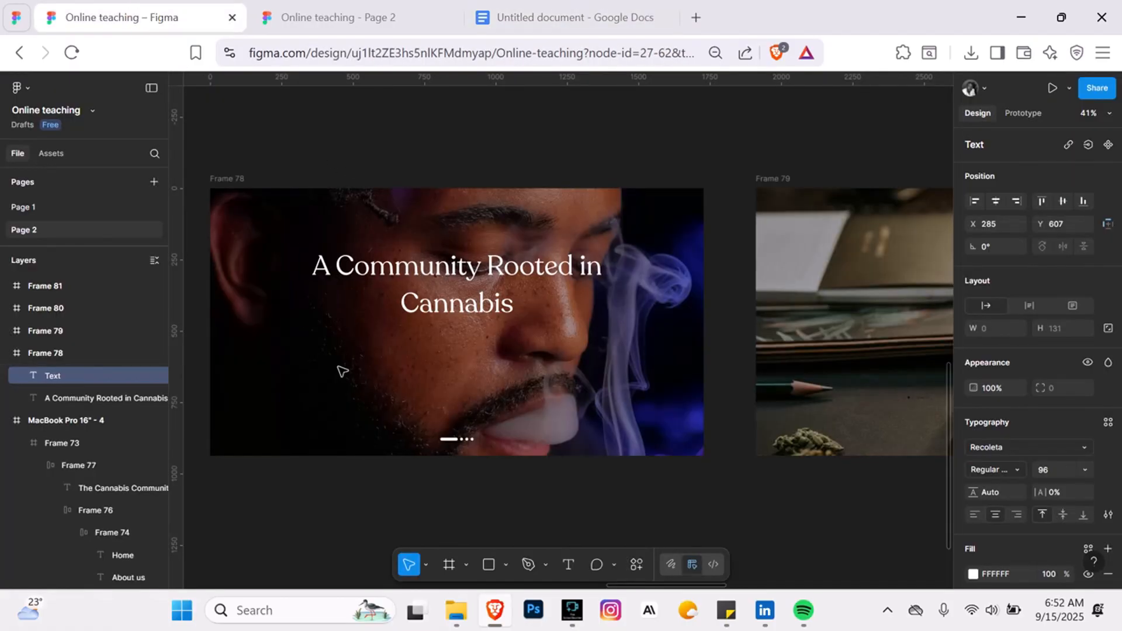
key(ctrl+v)
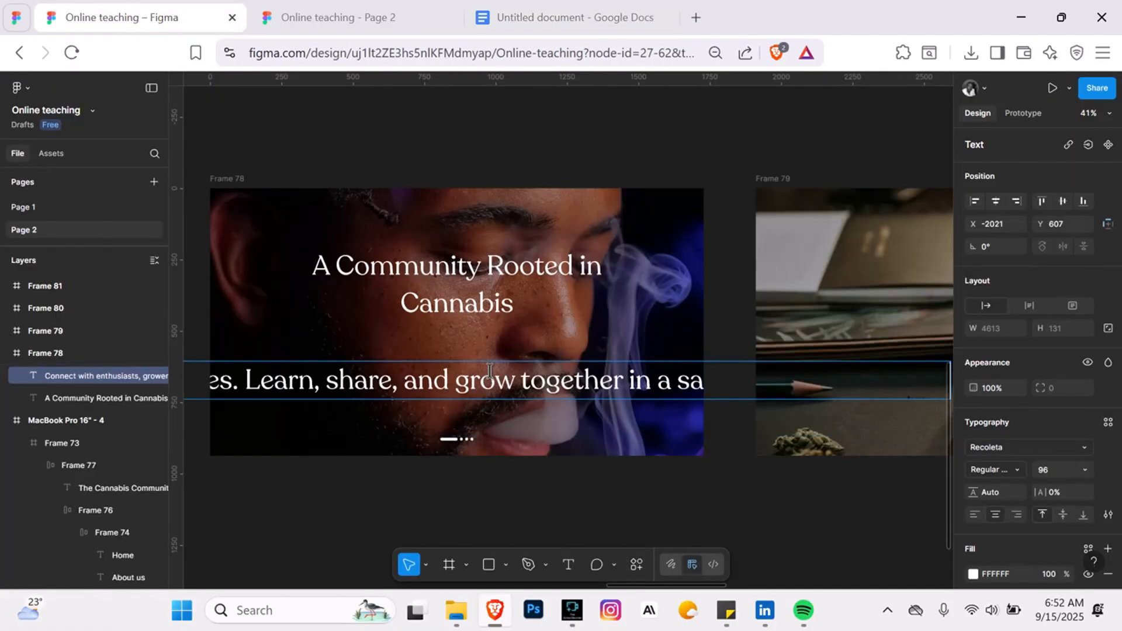
- Set the description text on the first image frame to font size 64 and the Satoshi font
key(ctrl+a)
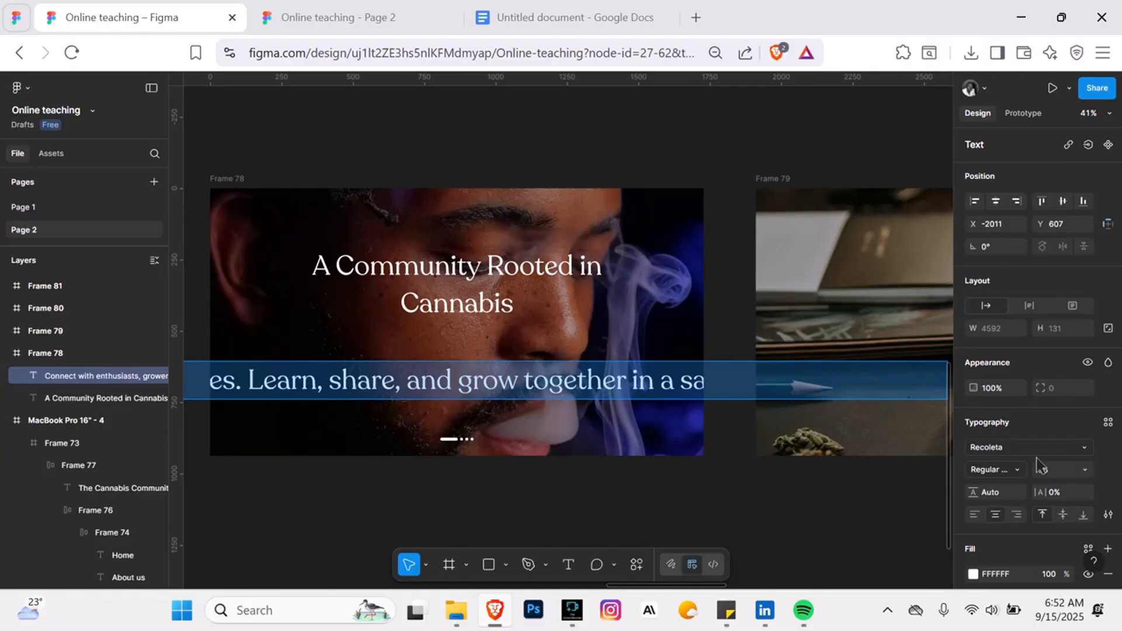
click(1086, 471)
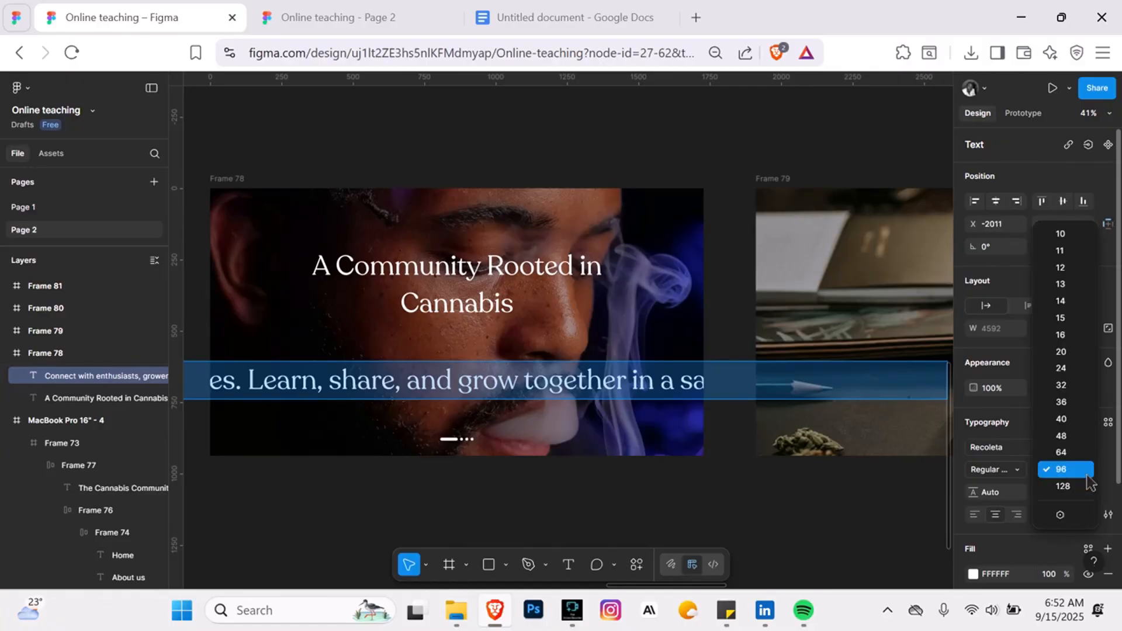
click(1065, 453)
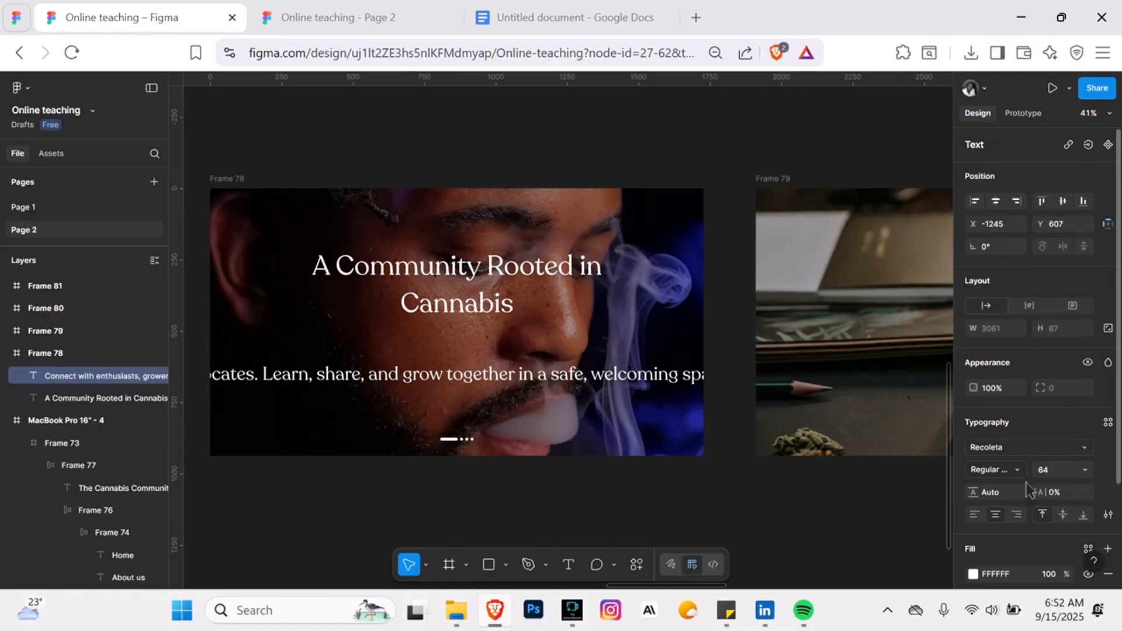
click(996, 448)
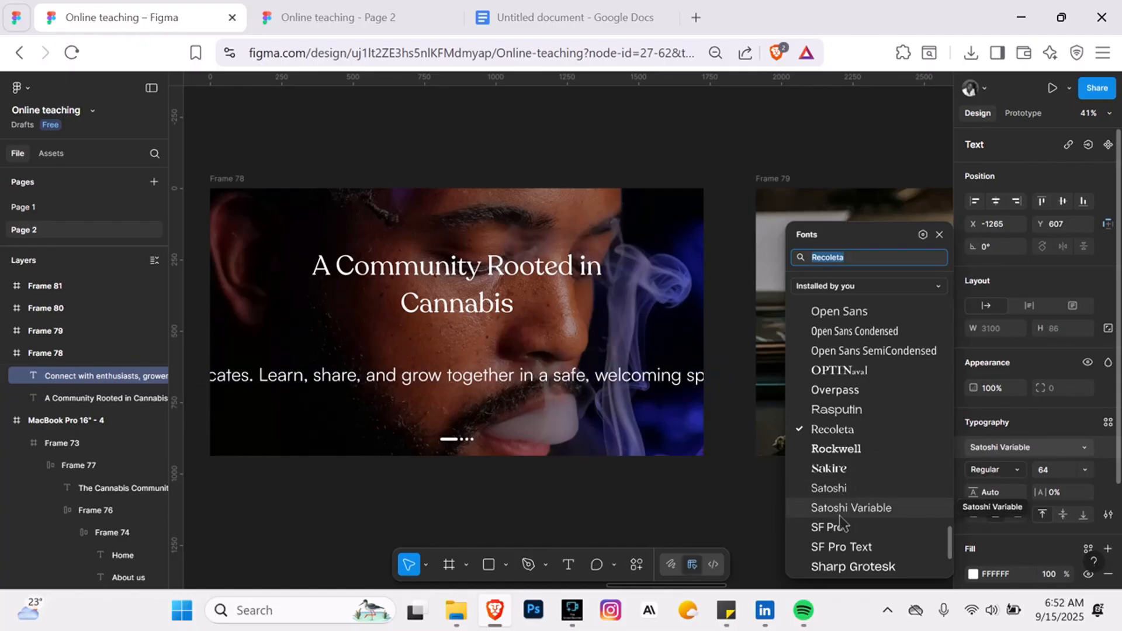
click(846, 486)
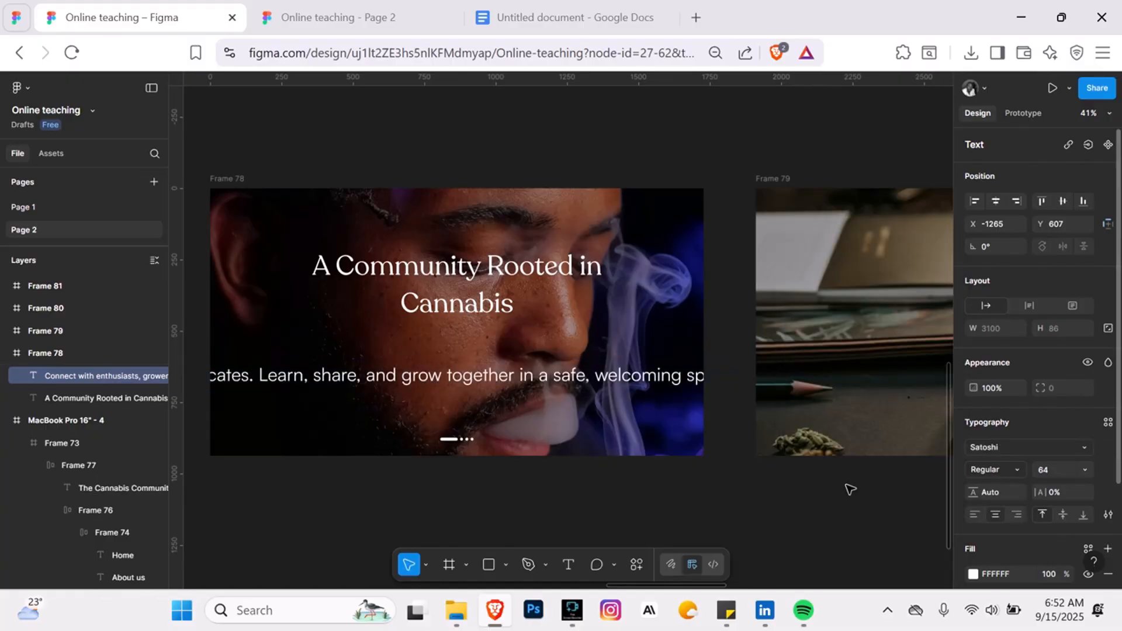
- Narrow the description's box to about 1329 wide and reposition it below the heading, centred horizontally at about Y 507
click(595, 409)
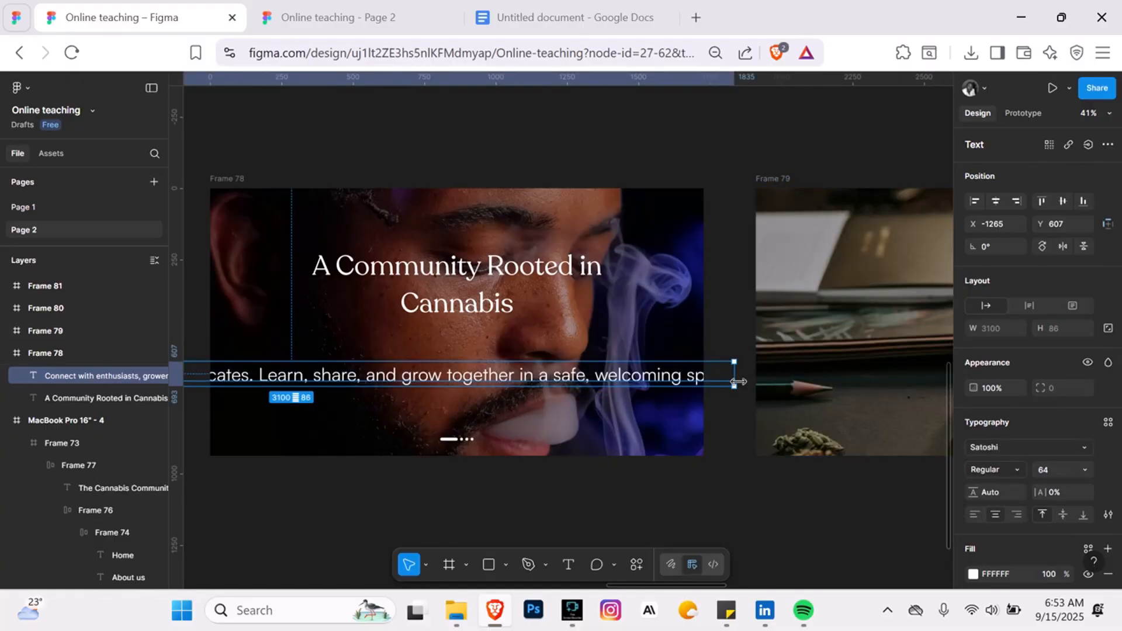
drag(738, 381, 451, 376)
drag(348, 376, 617, 363)
drag(723, 379, 495, 386)
drag(392, 377, 532, 364)
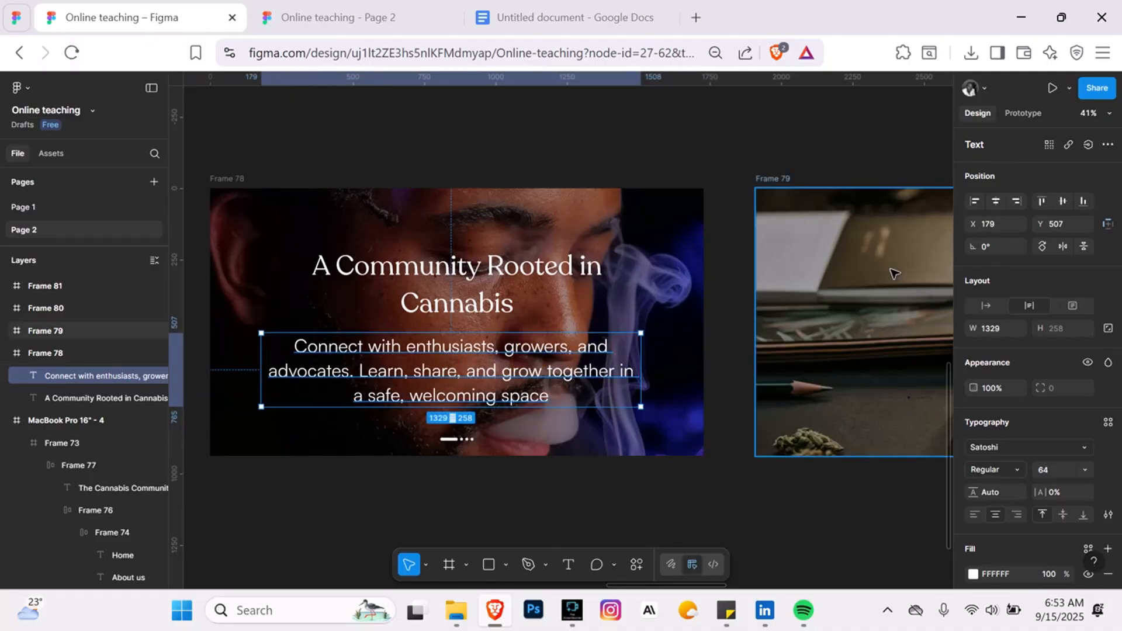
click(996, 201)
- Reduce the description's font size to 60
scroll(550, 374, left, 3)
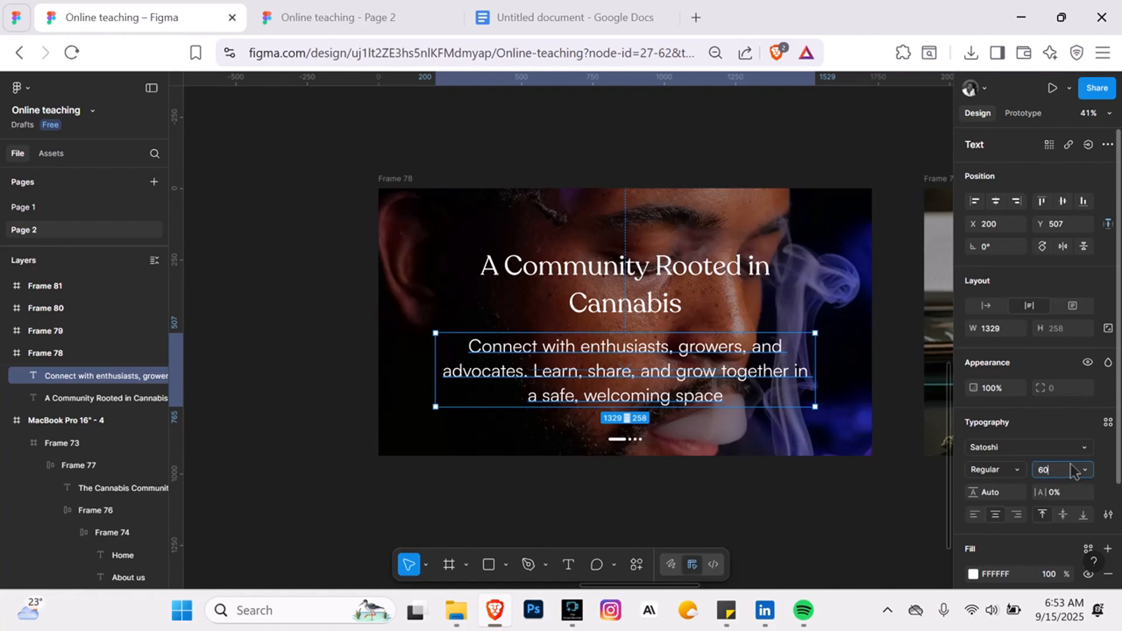
key(Return)
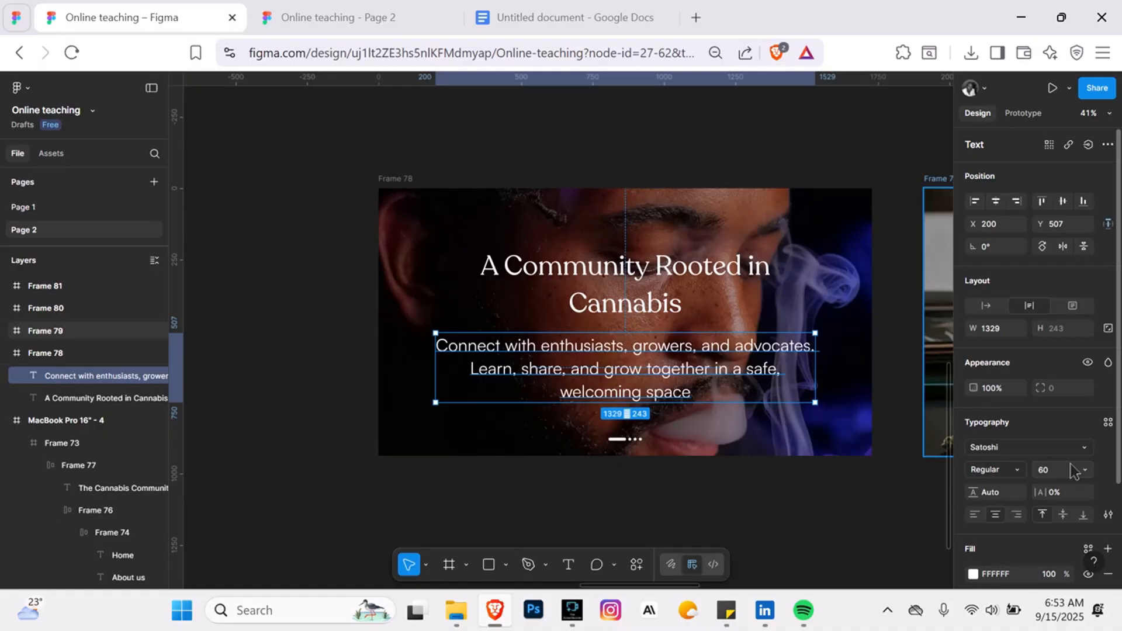
click(608, 301)
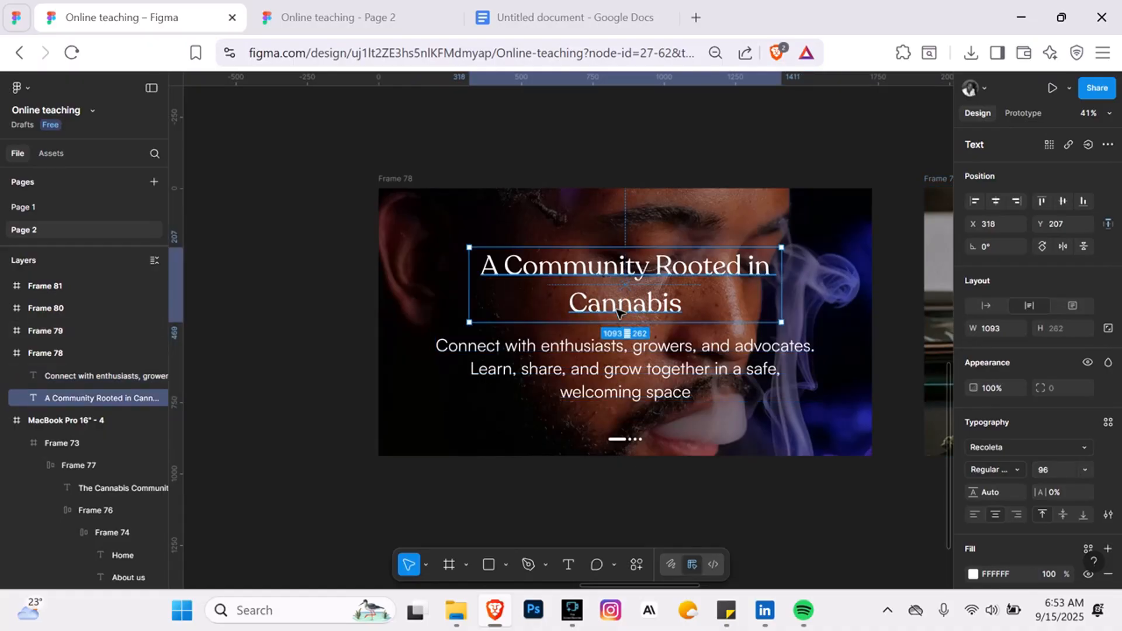
- Combine the description and heading into one auto layout and centre it vertically in the first image frame
click(634, 390)
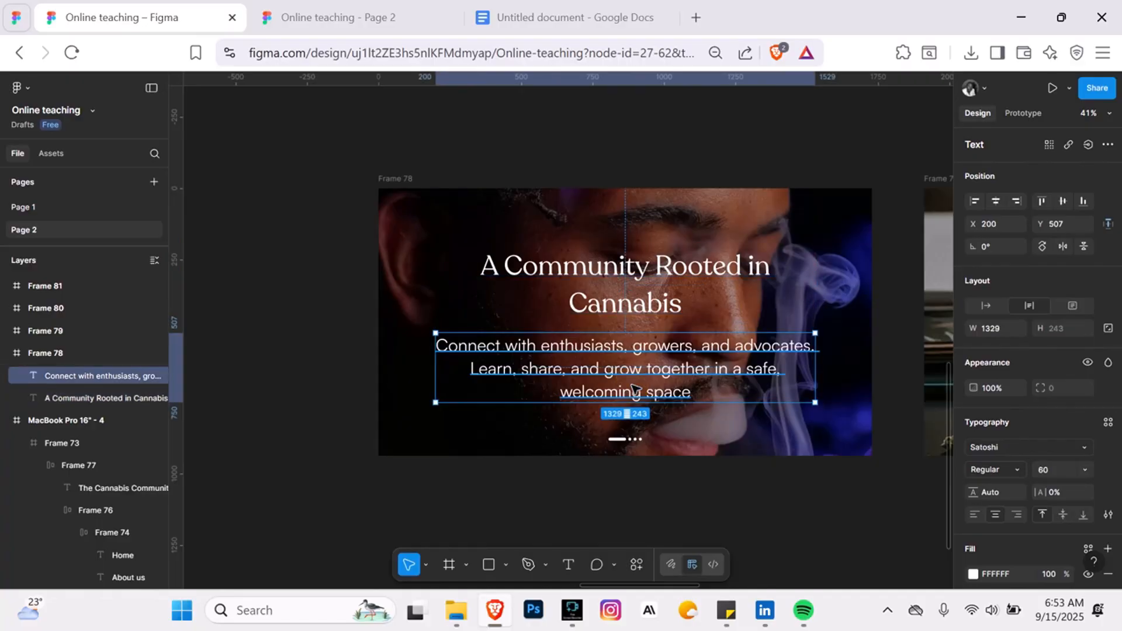
shift+click(621, 289)
key(shift+a)
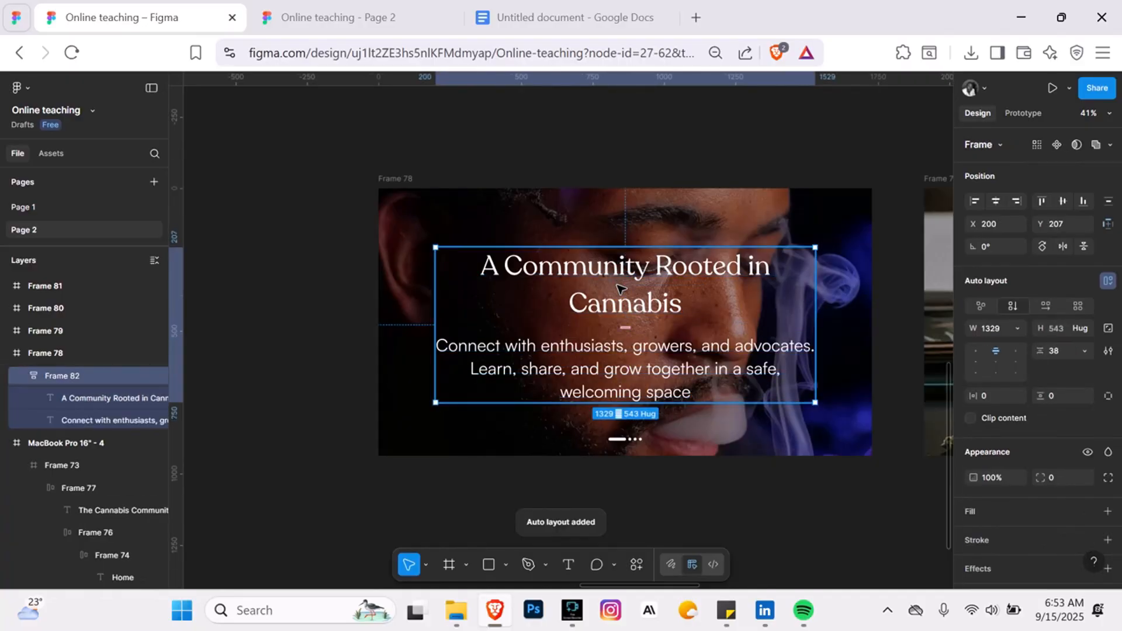
click(1061, 203)
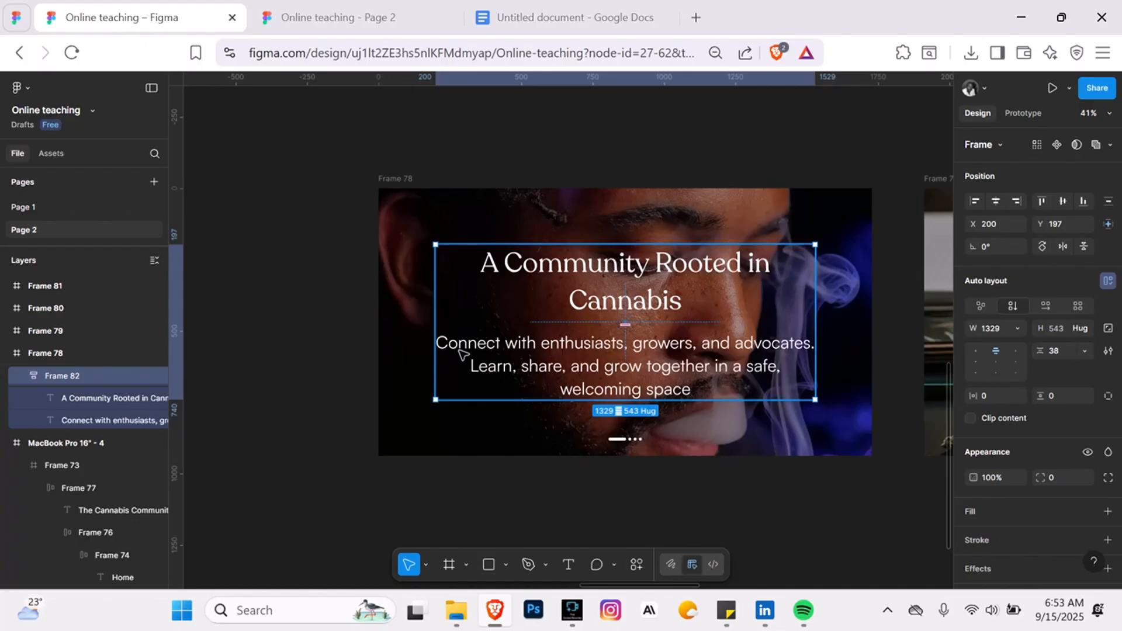
- Copy the heading and description group from the first image frame into Frame 79, Frame 80 and Frame 81 at once
scroll(461, 354, right, 5)
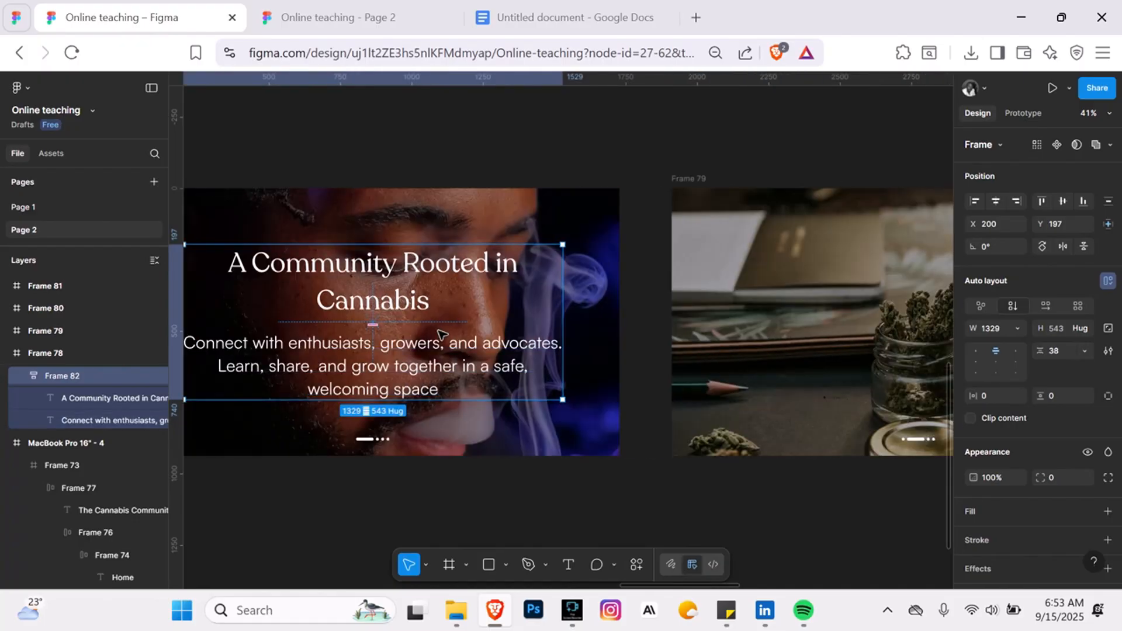
key(ctrl+c)
scroll(437, 345, down, 2)
scroll(462, 341, right, 4)
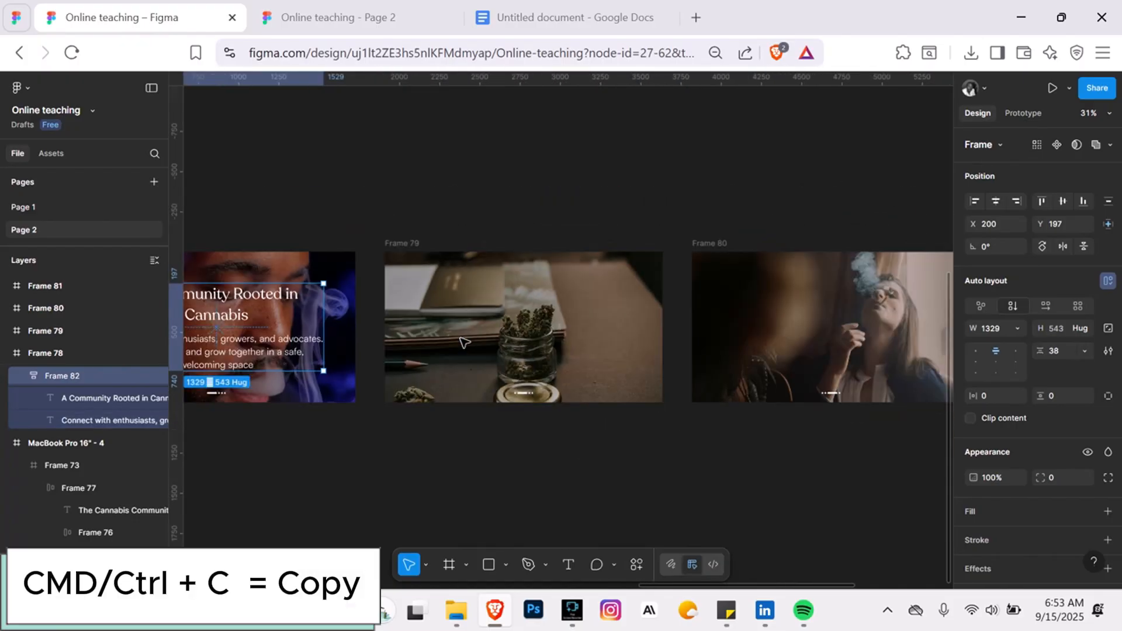
scroll(462, 333, down, 3)
scroll(677, 328, right, 3)
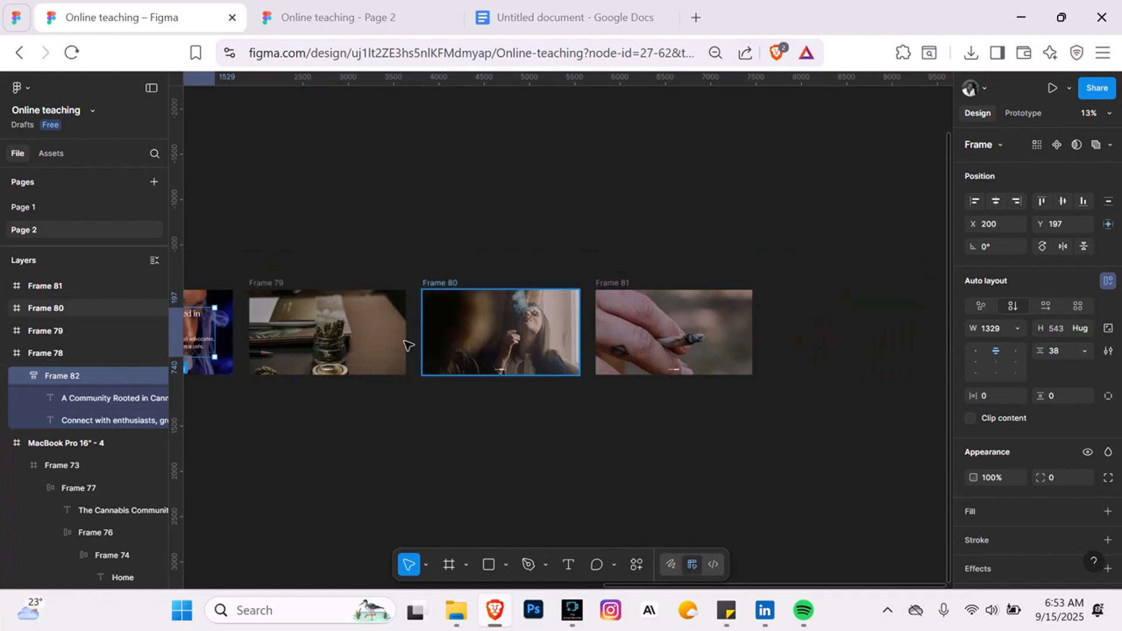
scroll(409, 344, left, 3)
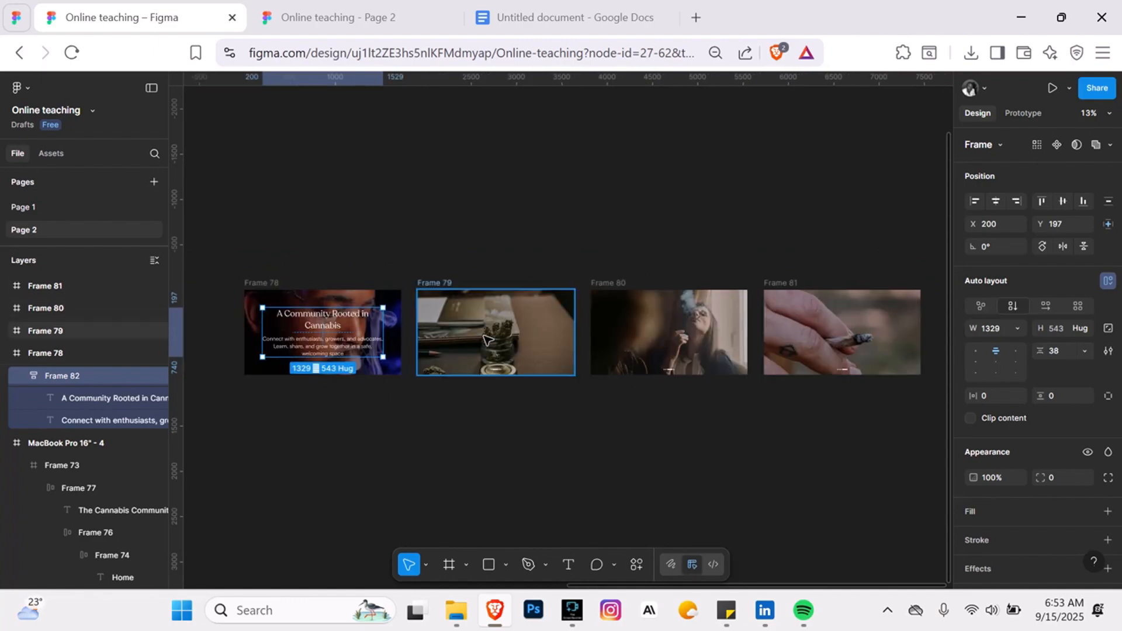
scroll(458, 328, right, 2)
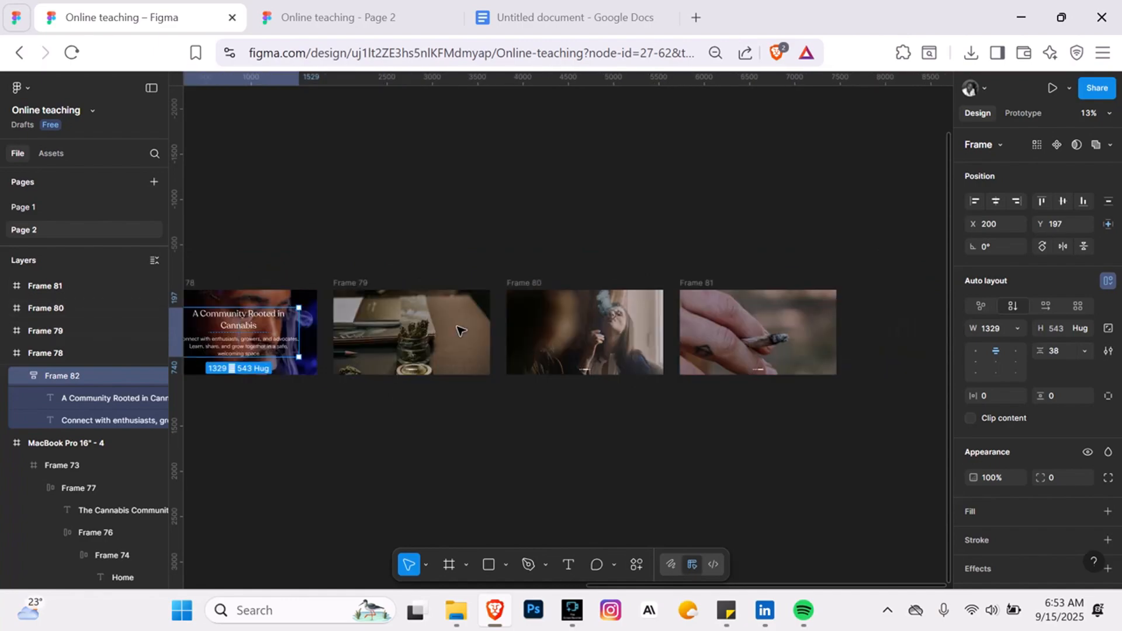
click(393, 335)
shift+click(611, 336)
shift+click(735, 341)
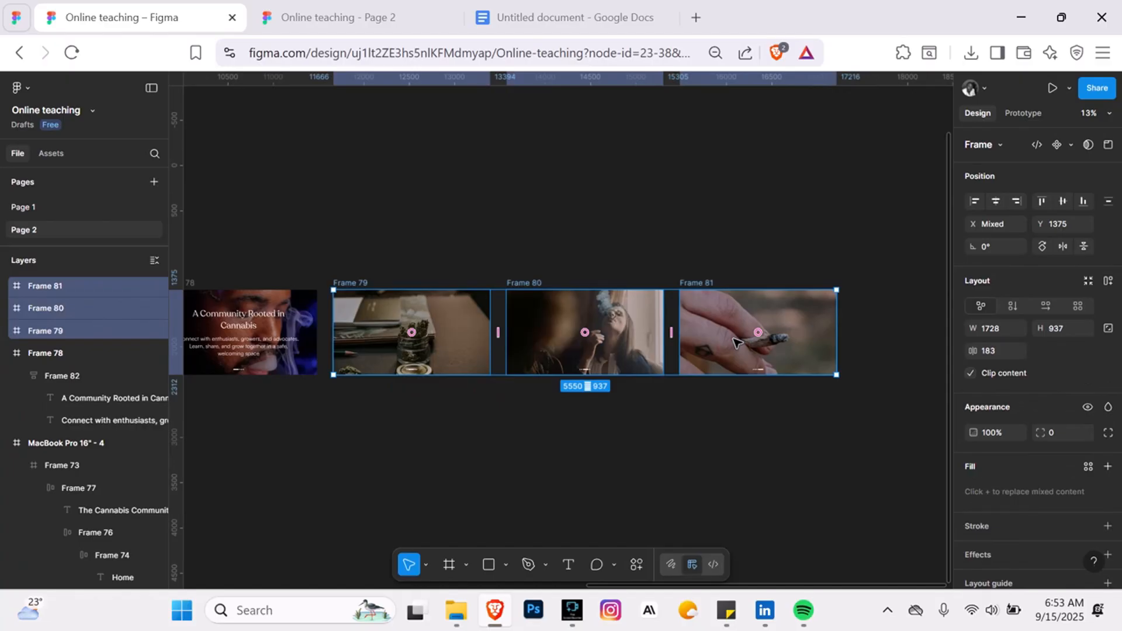
key(ctrl+v)
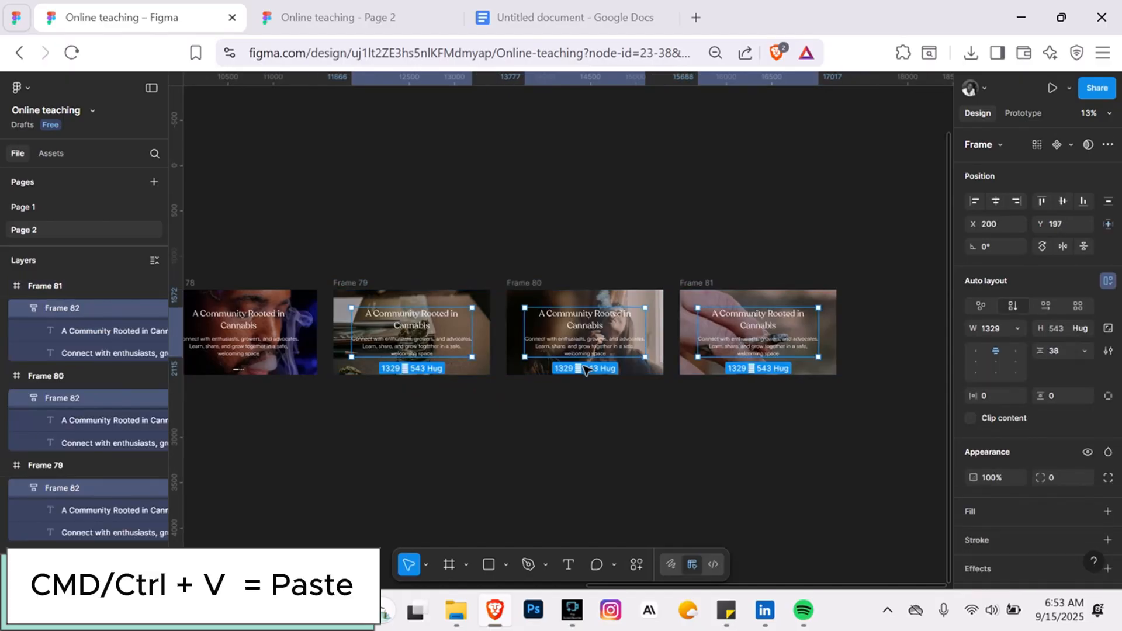
- Replace the heading in Frame 79 with "Your Hub for Cannabis Culture" copied from the Google Docs document
scroll(482, 379, left, 4)
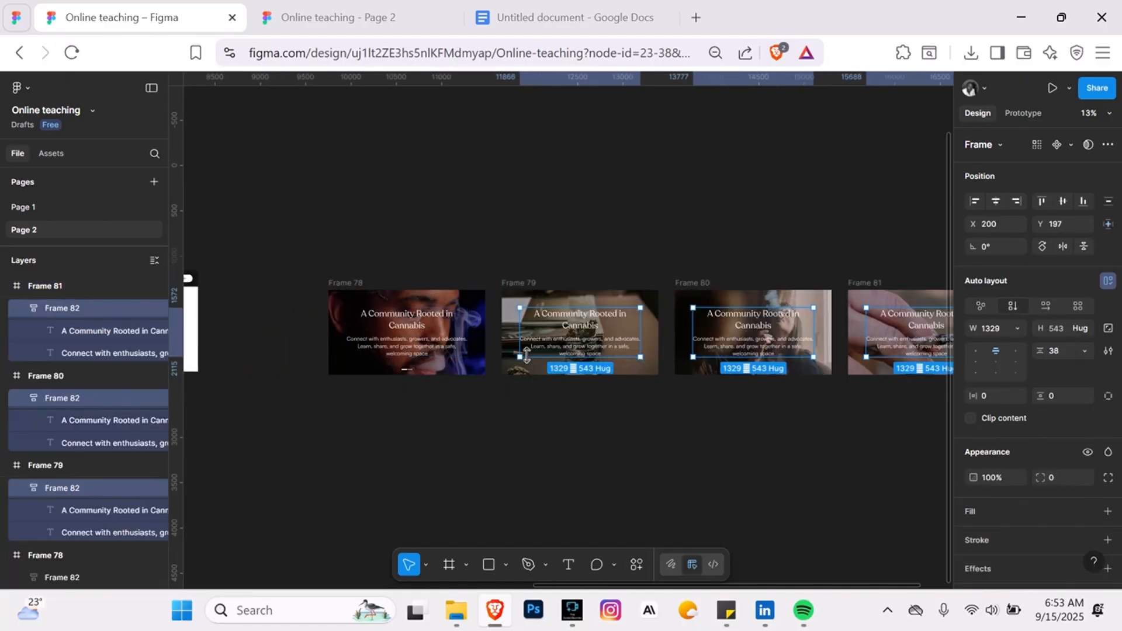
scroll(595, 360, up, 5)
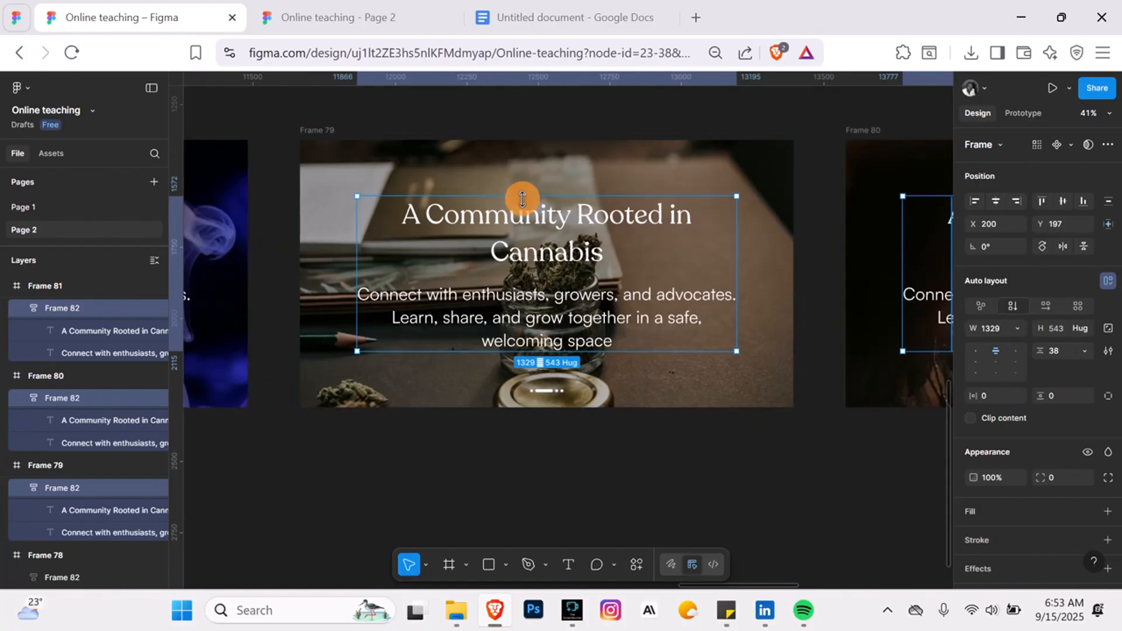
scroll(524, 223, down, 3)
click(523, 227)
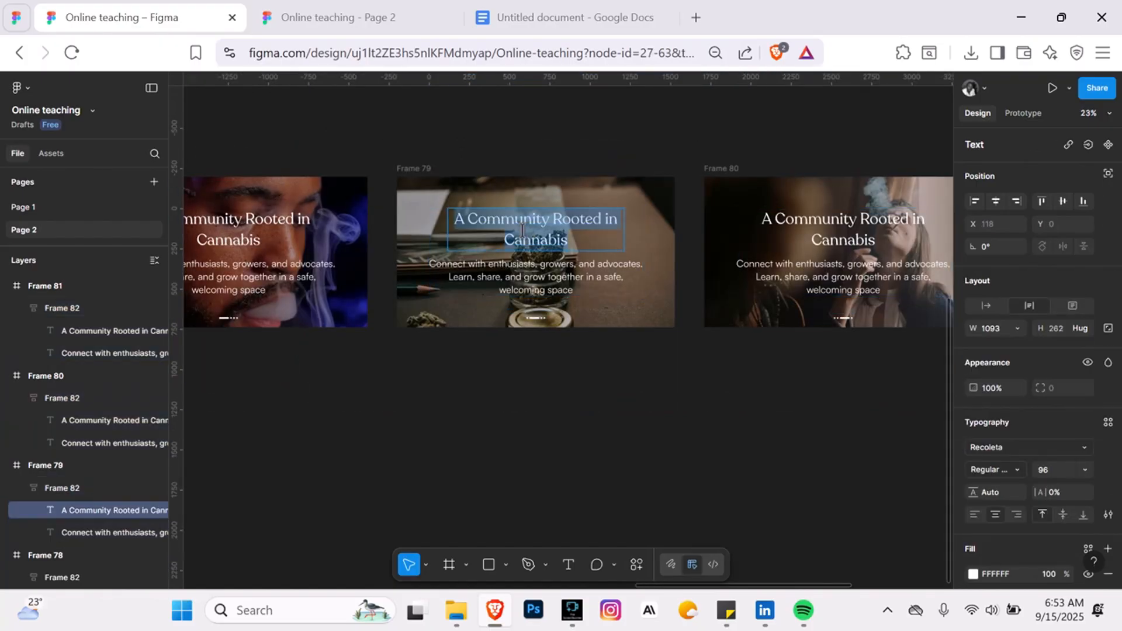
click(557, 17)
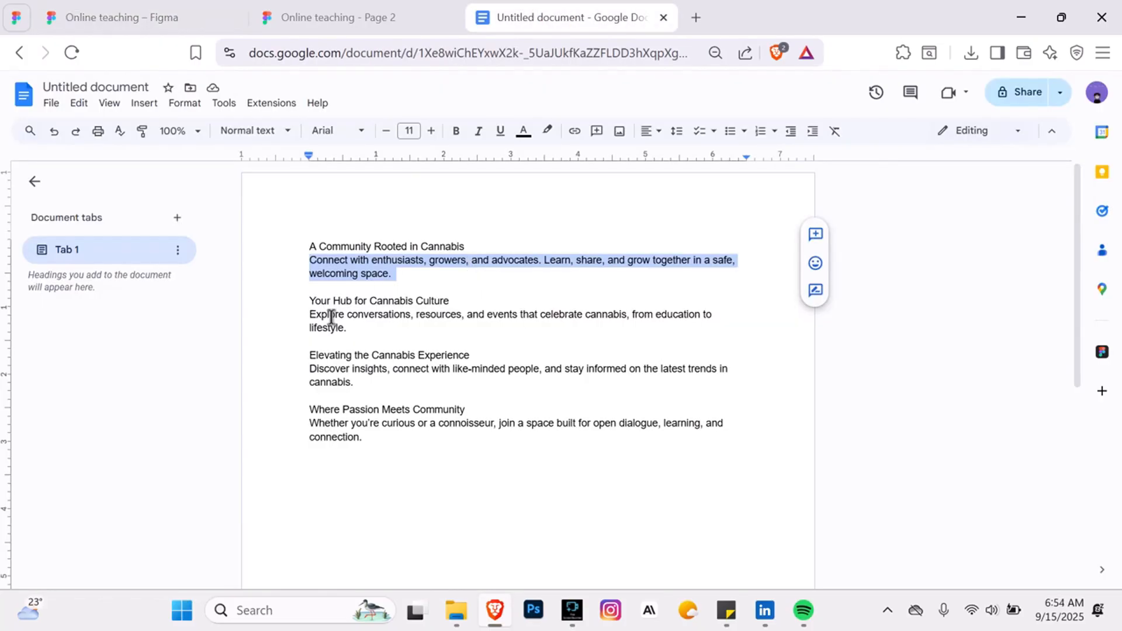
drag(310, 300, 450, 300)
key(ctrl+c)
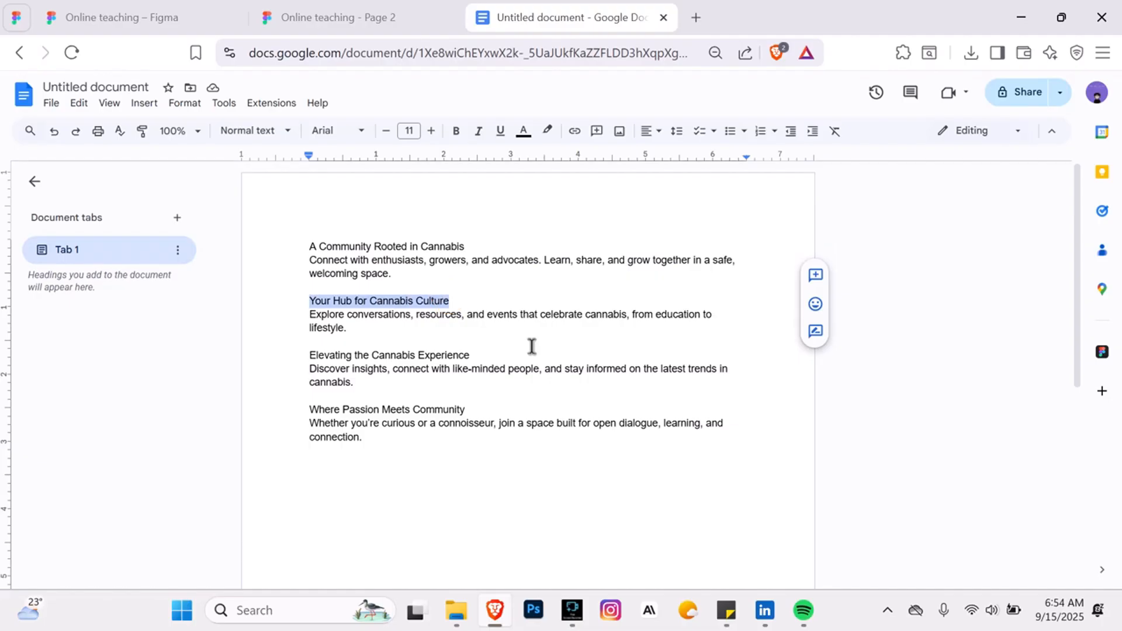
click(175, 16)
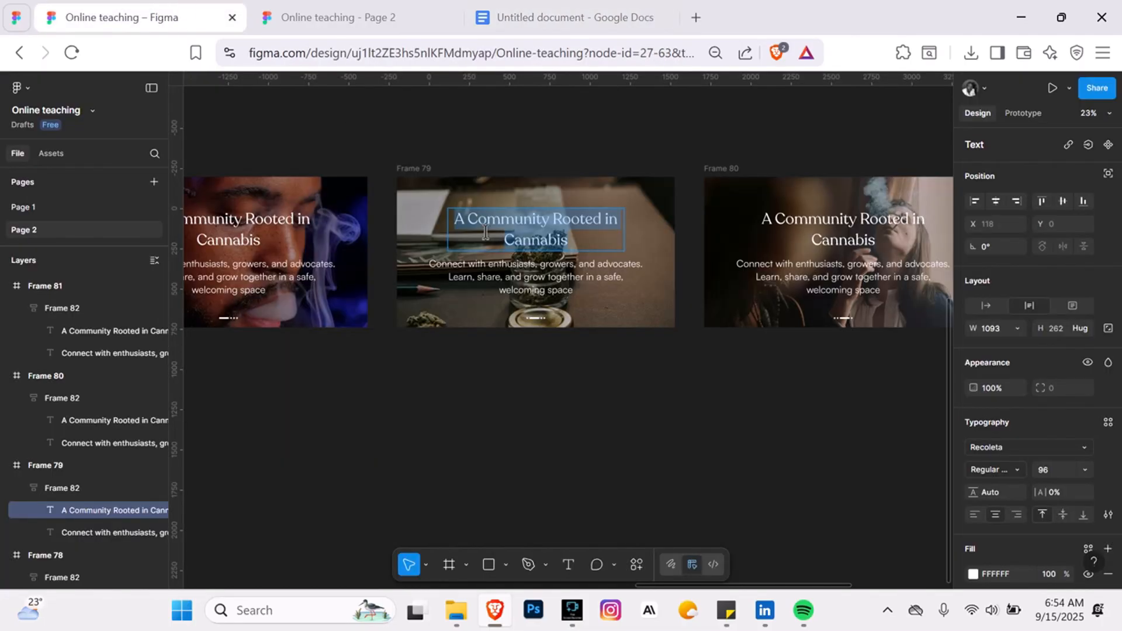
key(ctrl+v)
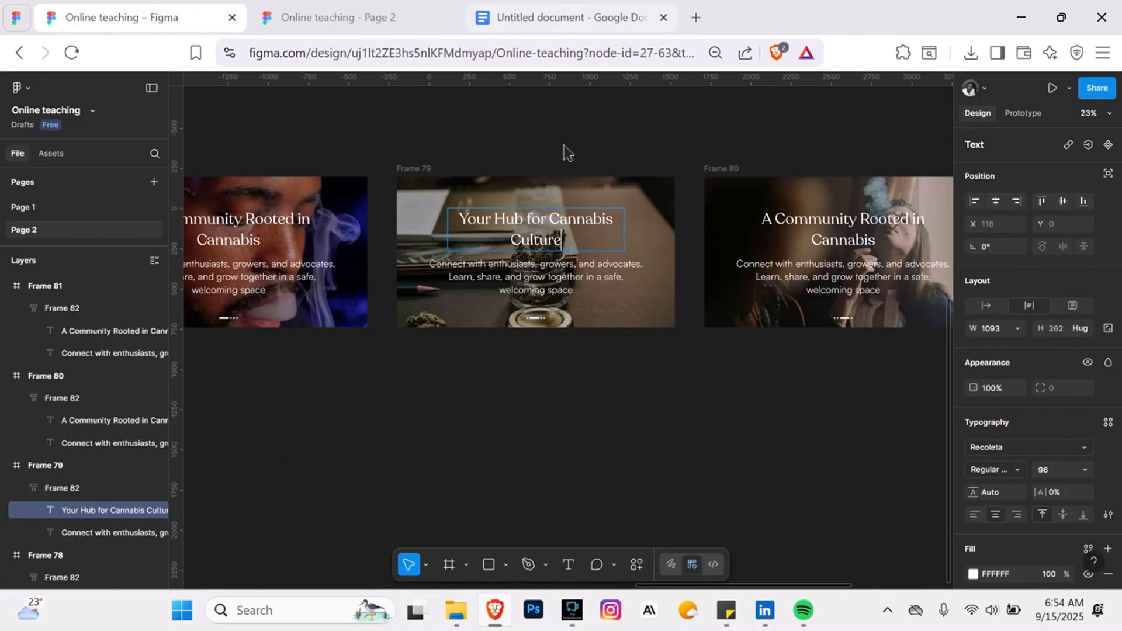
- Replace the description in Frame 79 with the "Explore conversations, resources, and events" text copied from the Google Docs document
key(ctrl+shift+Tab)
drag(308, 314, 349, 327)
key(ctrl+c)
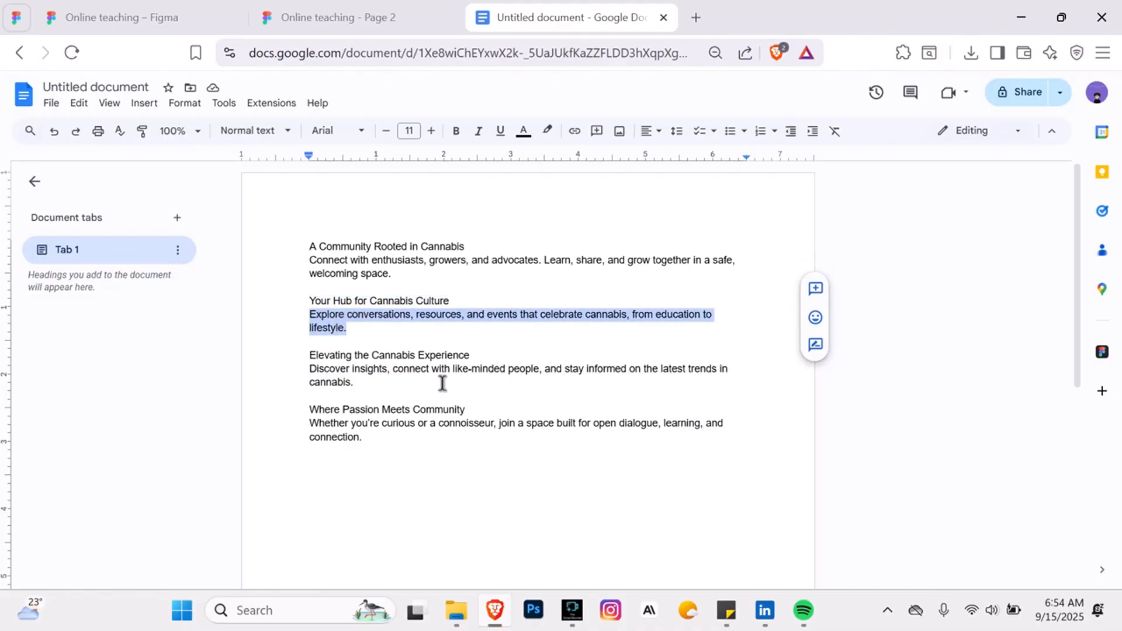
click(94, 16)
double_click(505, 257)
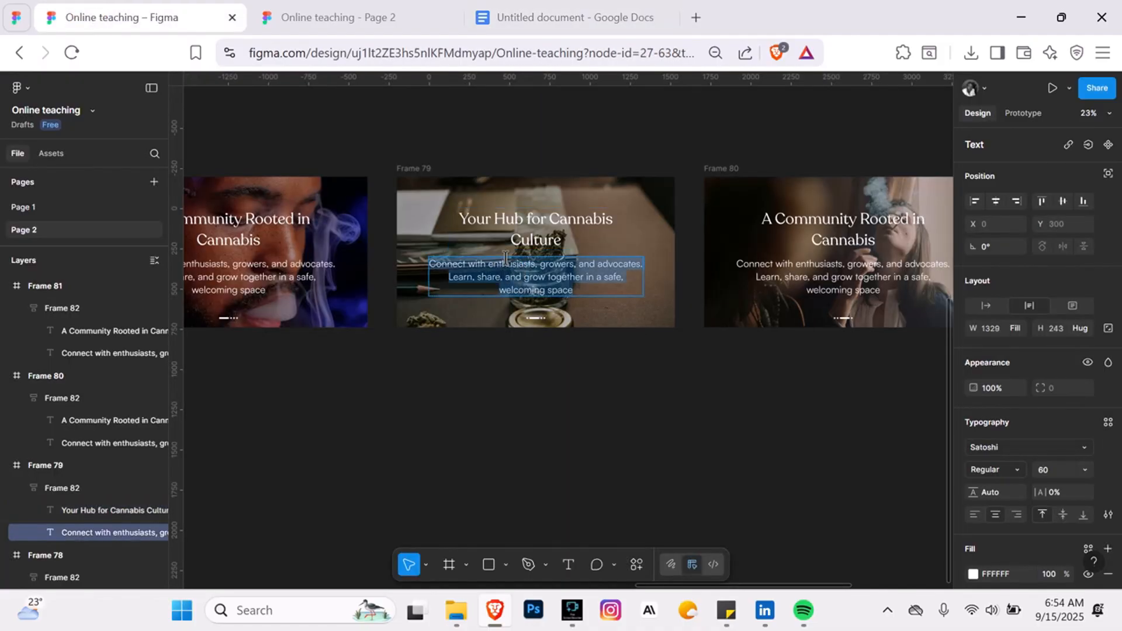
key(ctrl+v)
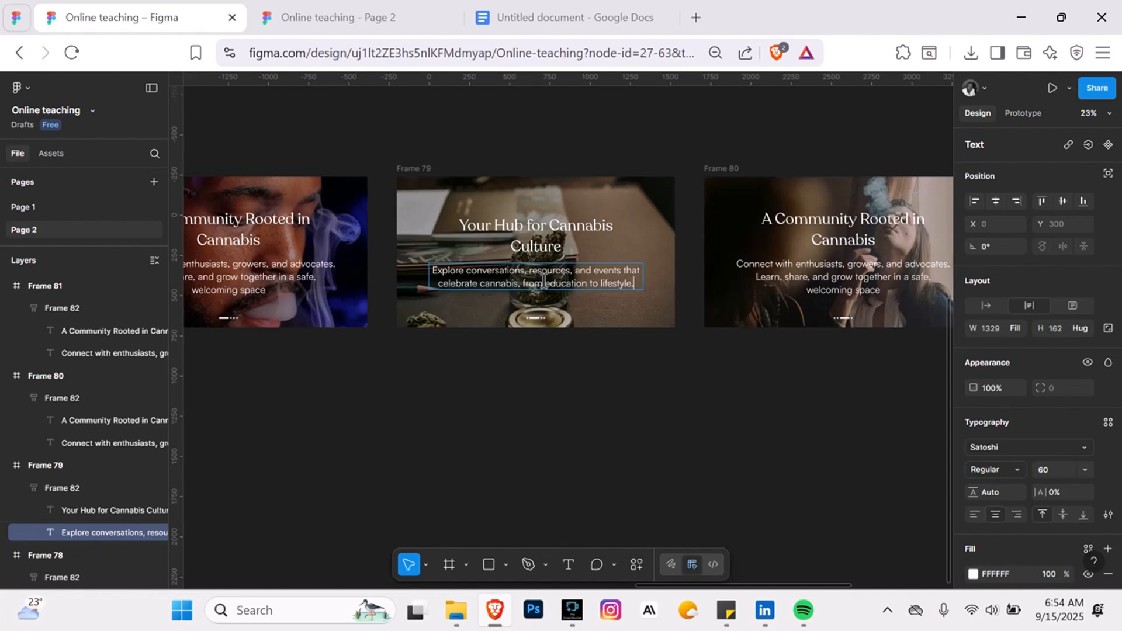
- Replace the heading in Frame 80 with "Elevating the Cannabis Experience" copied from the Google Docs document
scroll(543, 282, right, 5)
double_click(533, 227)
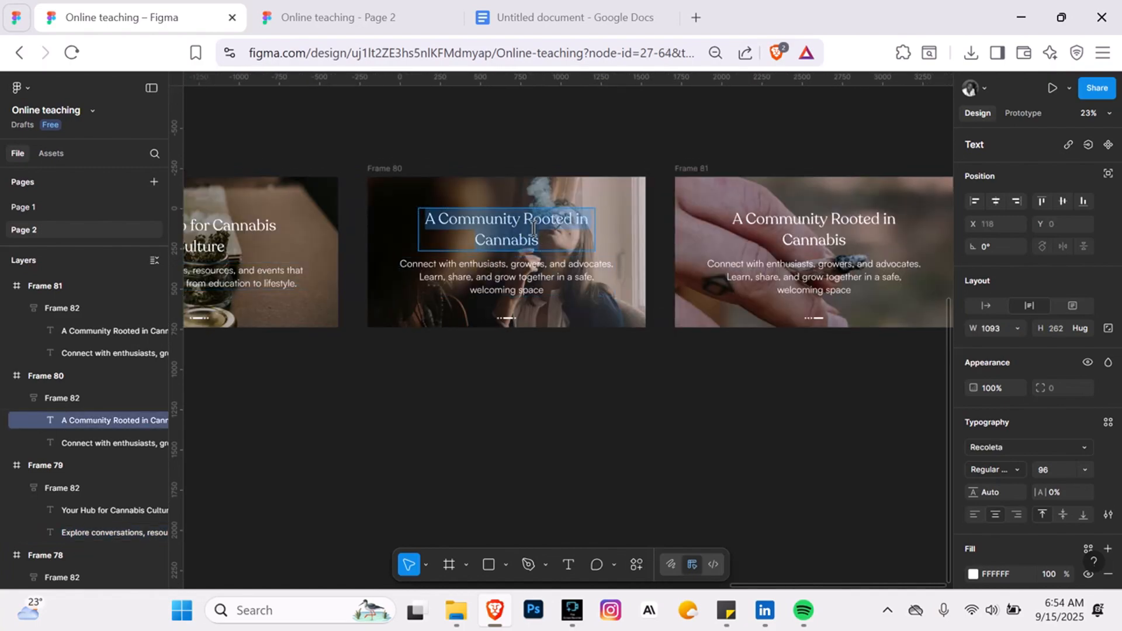
click(555, 17)
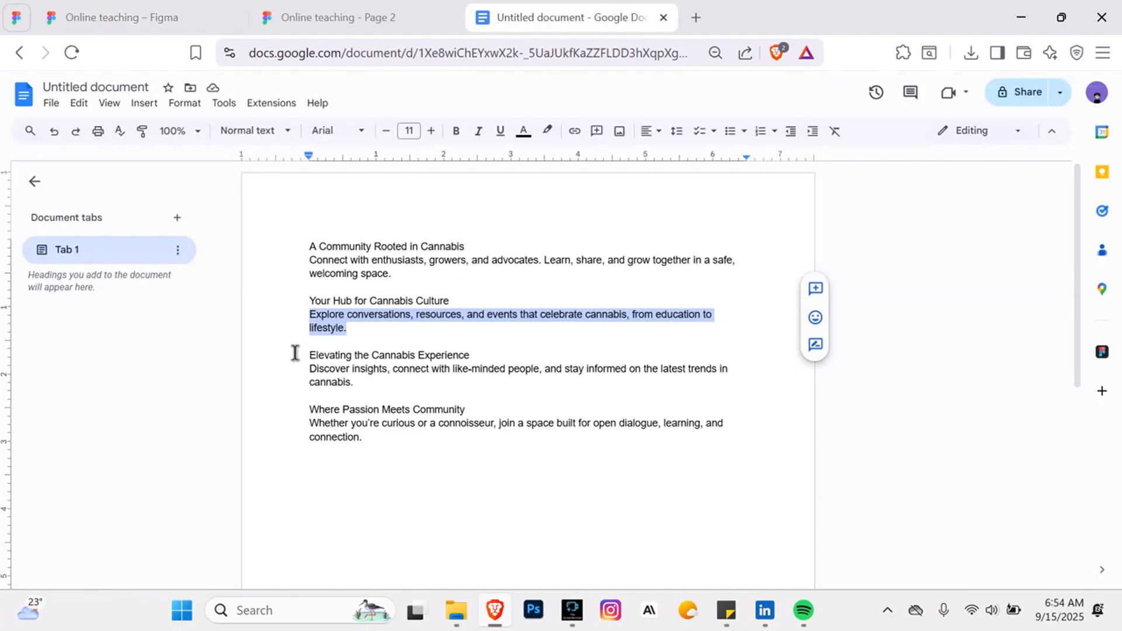
drag(295, 353, 485, 355)
key(ctrl+c)
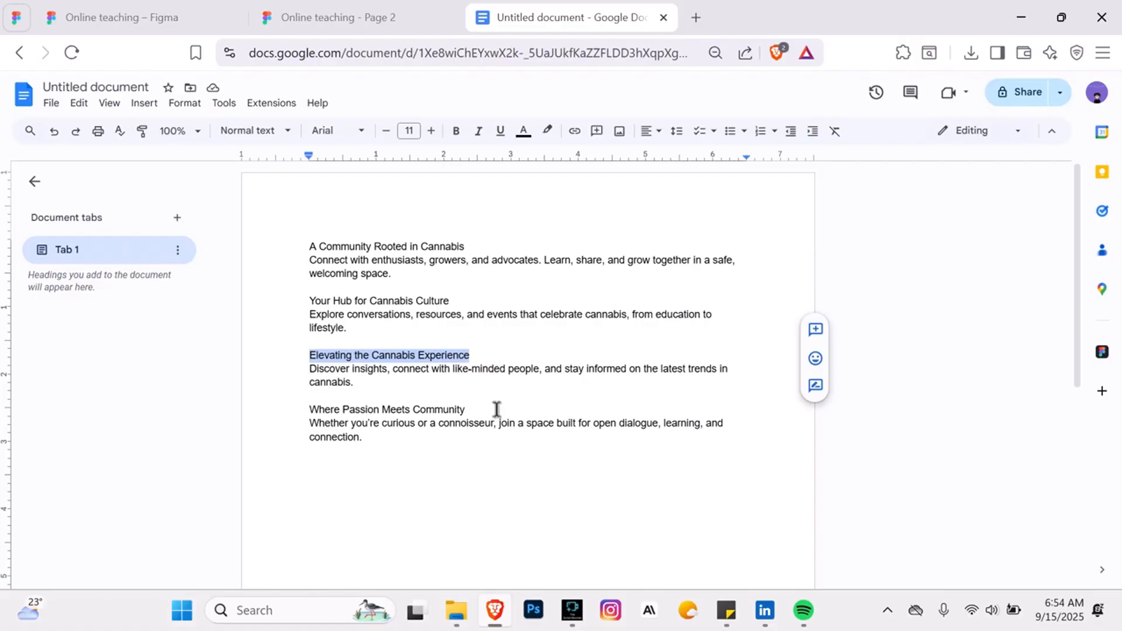
click(140, 16)
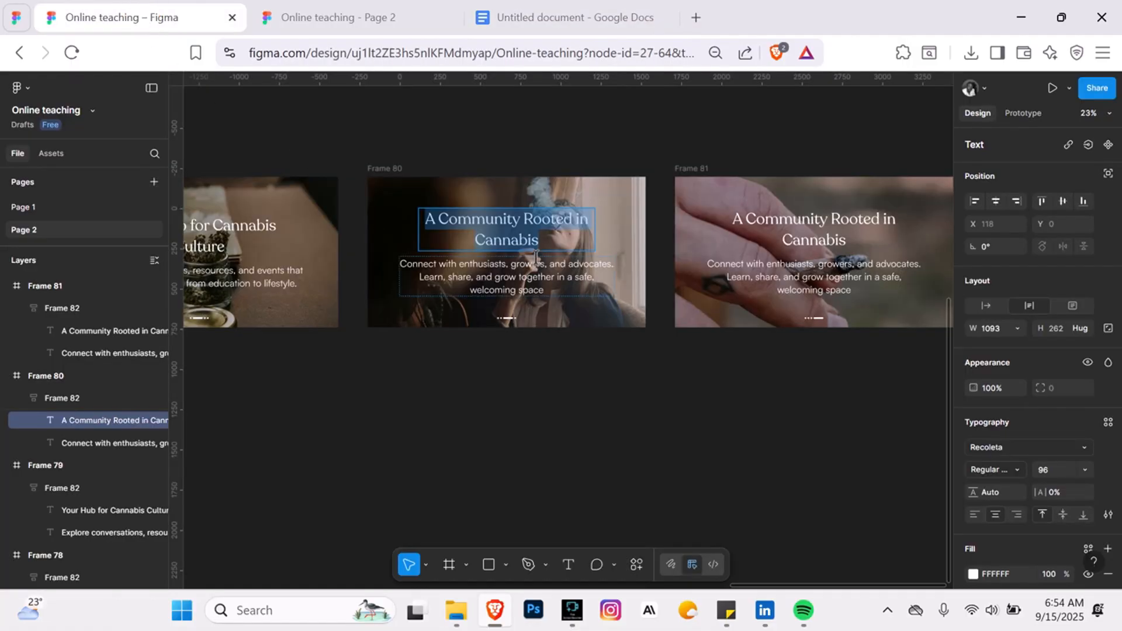
key(ctrl+v)
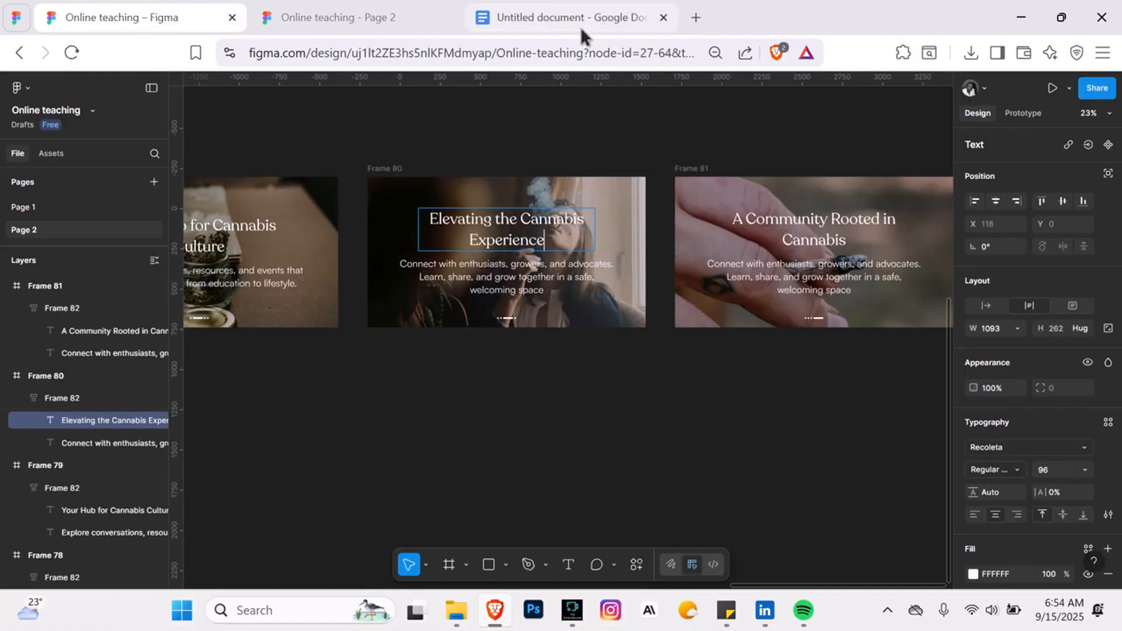
- Replace the description in Frame 80 with the "Discover insights, connect with like-minded people" text copied from the Google Docs document
key(ctrl+3)
drag(310, 367, 346, 382)
key(ctrl+c)
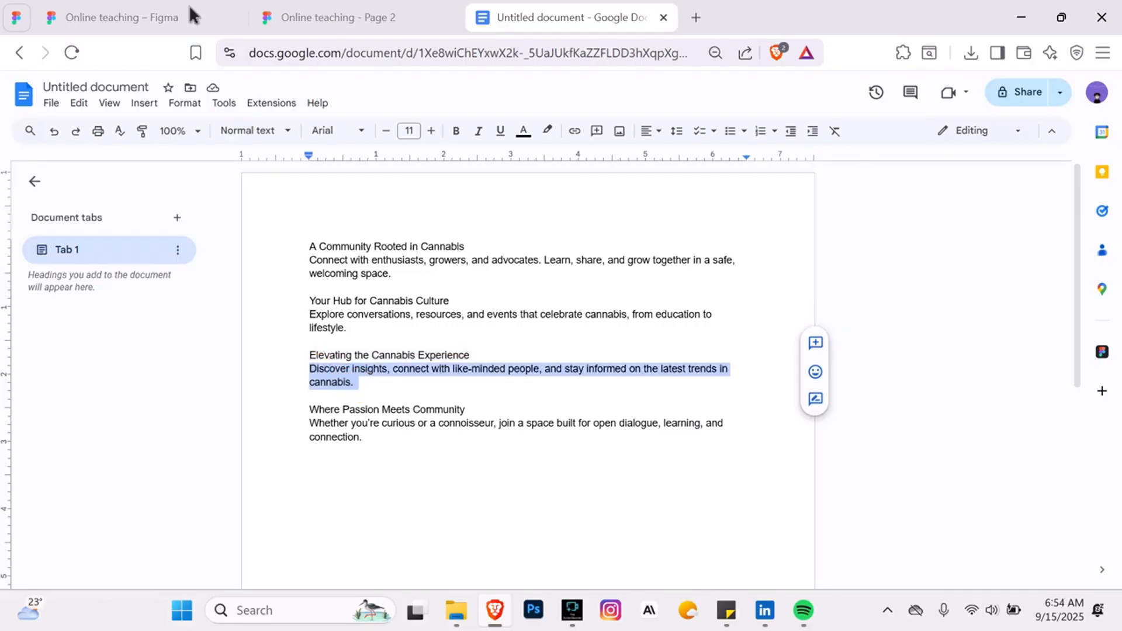
click(149, 24)
double_click(516, 280)
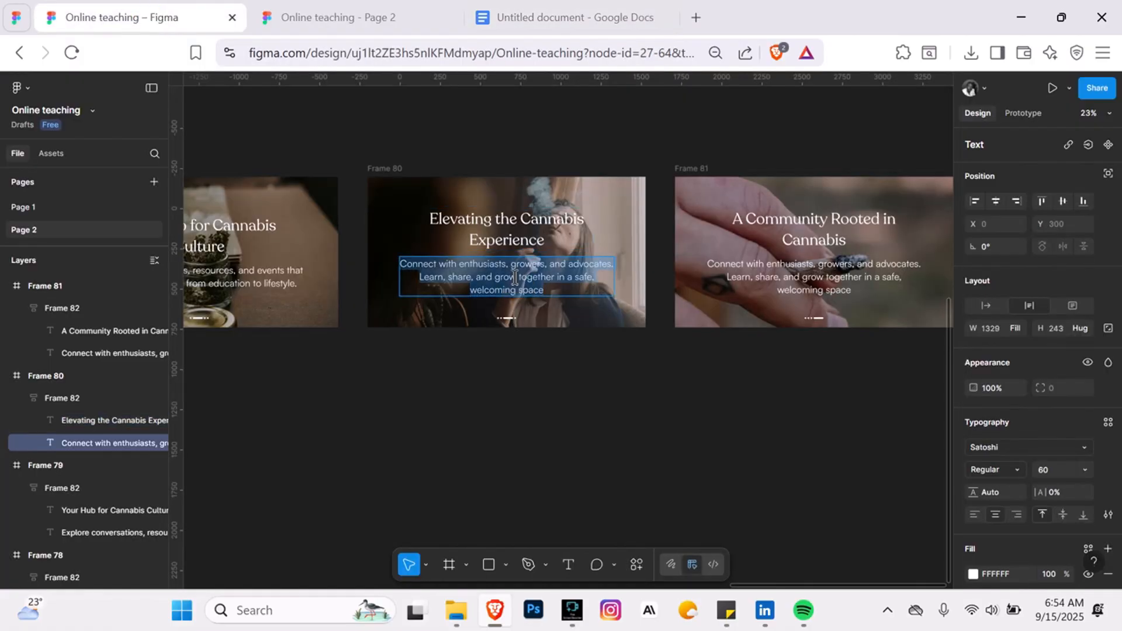
key(ctrl+v)
key(BackSpace)
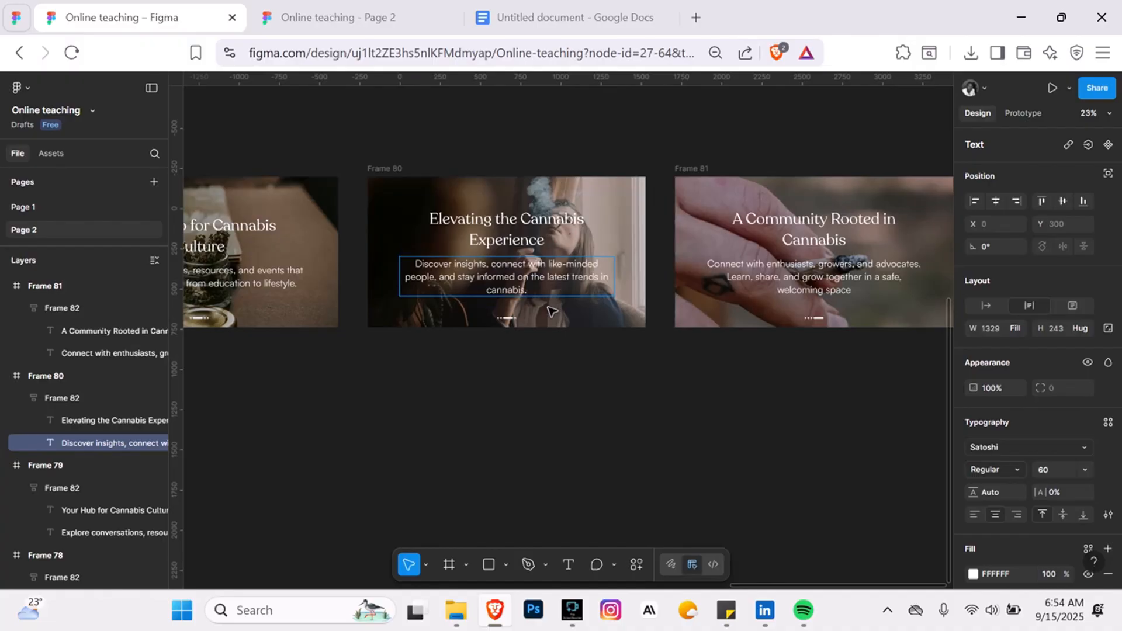
- Replace the heading in Frame 81 with "Where Passion Meets Community" copied from the Google Docs document
scroll(559, 315, right, 3)
click(624, 221)
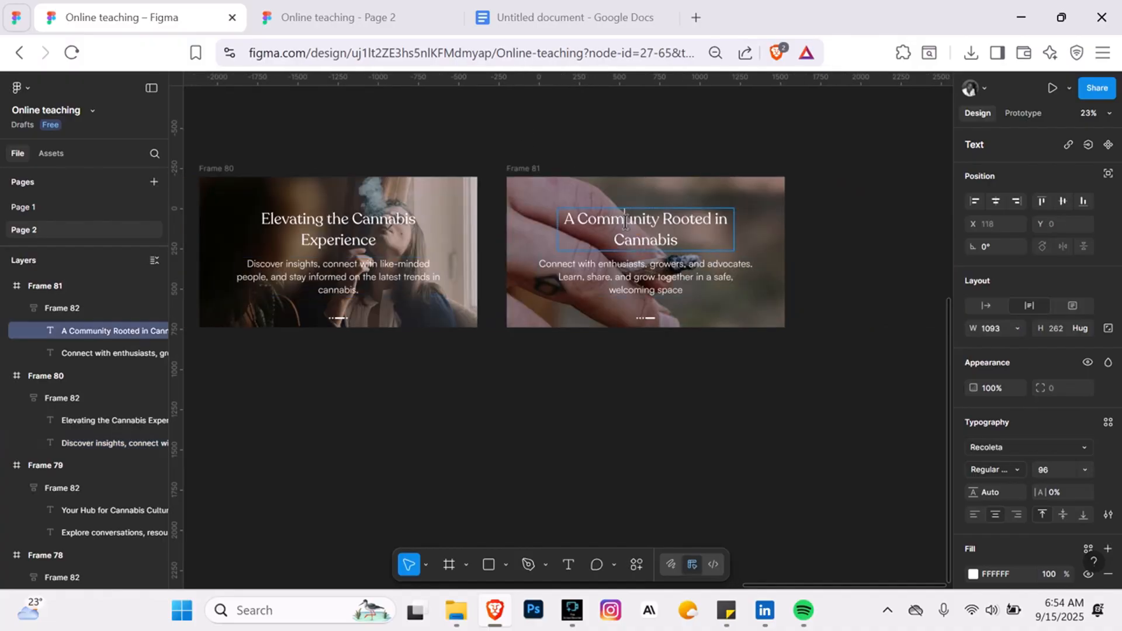
click(560, 30)
drag(302, 412, 469, 408)
key(ctrl+c)
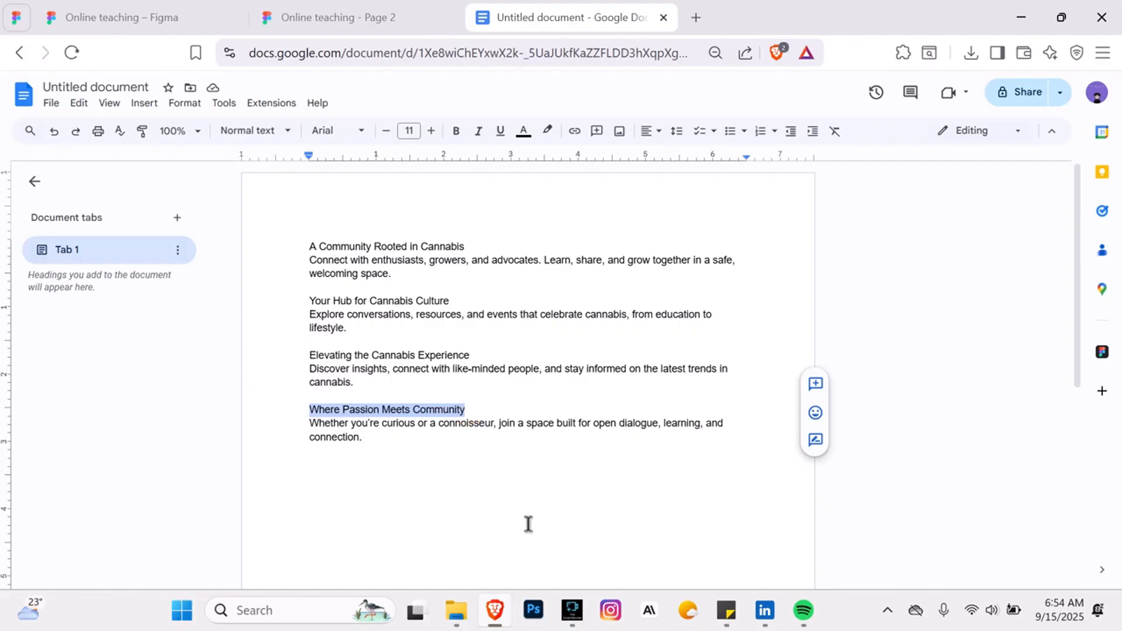
click(161, 32)
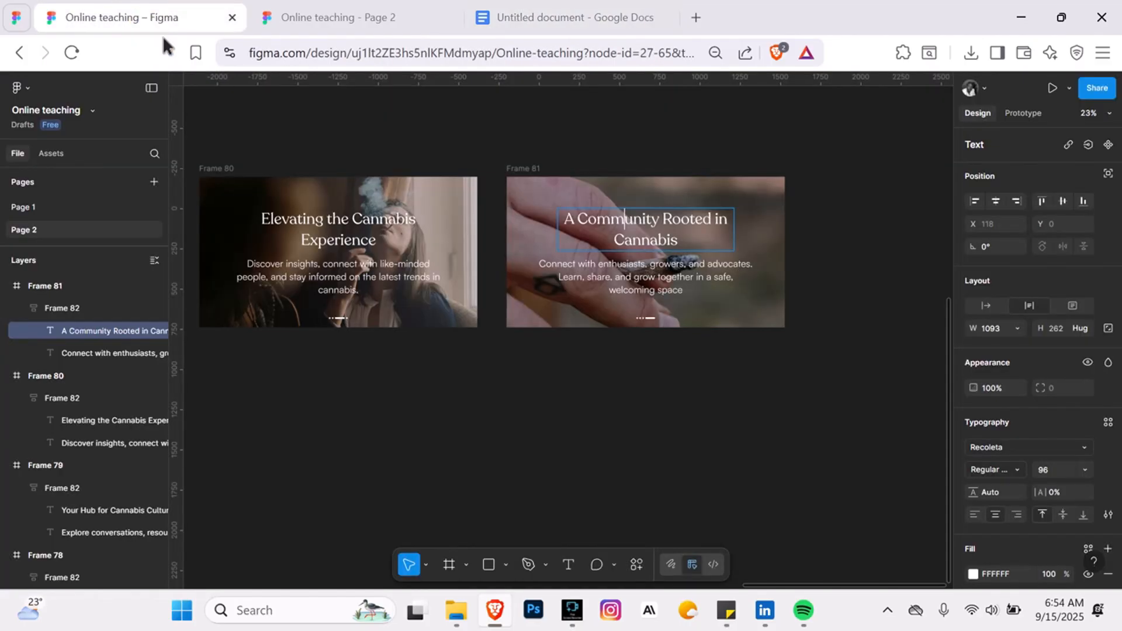
key(ctrl+a)
key(ctrl+v)
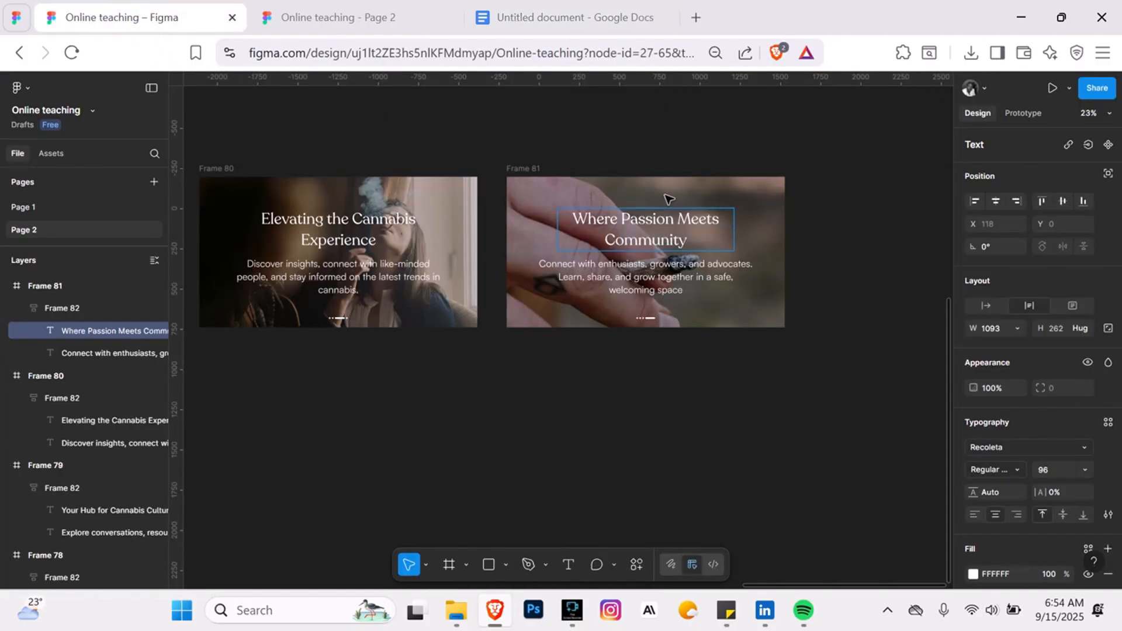
- Replace the description in Frame 81 with the "Whether you're curious or a connoisseur" text copied from the Google Docs document
click(656, 276)
double_click(656, 276)
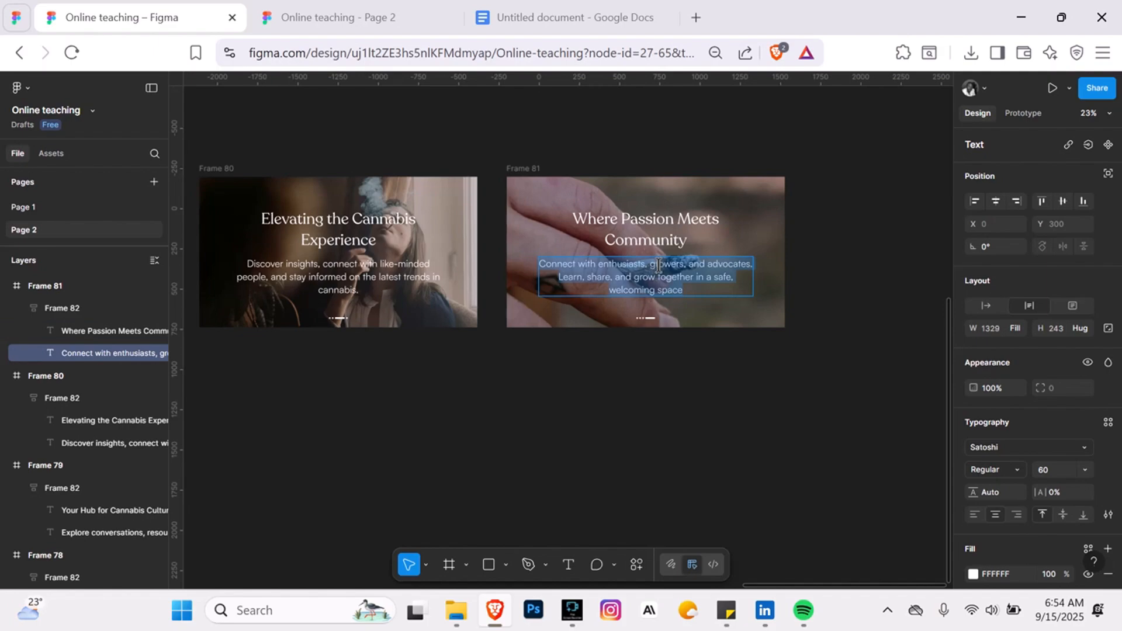
click(501, 18)
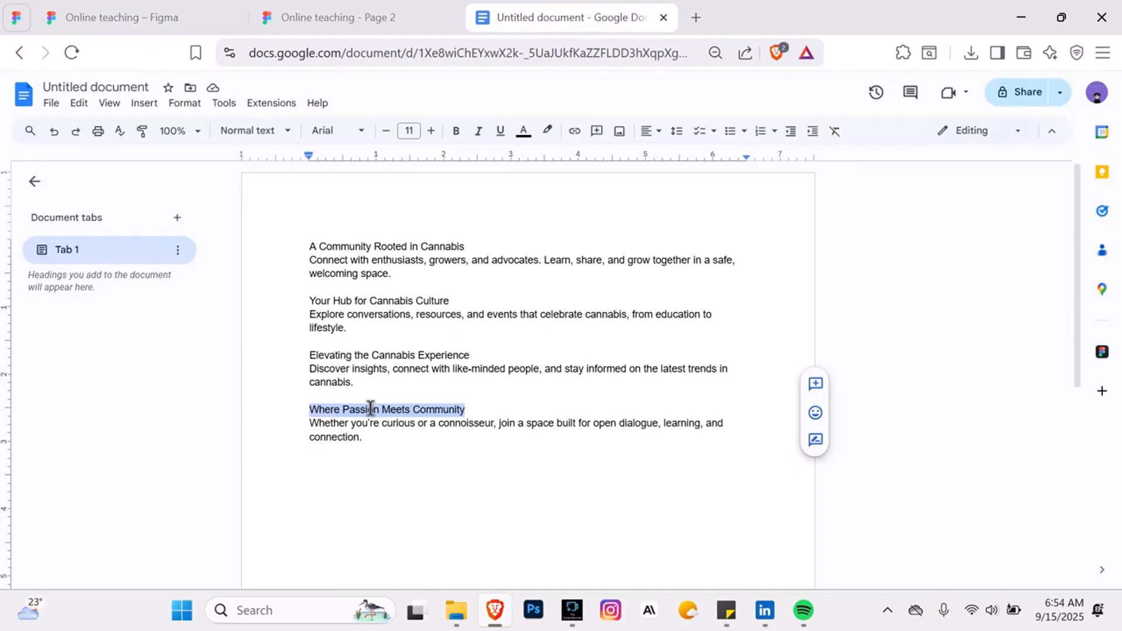
drag(309, 422, 357, 433)
key(ctrl+c)
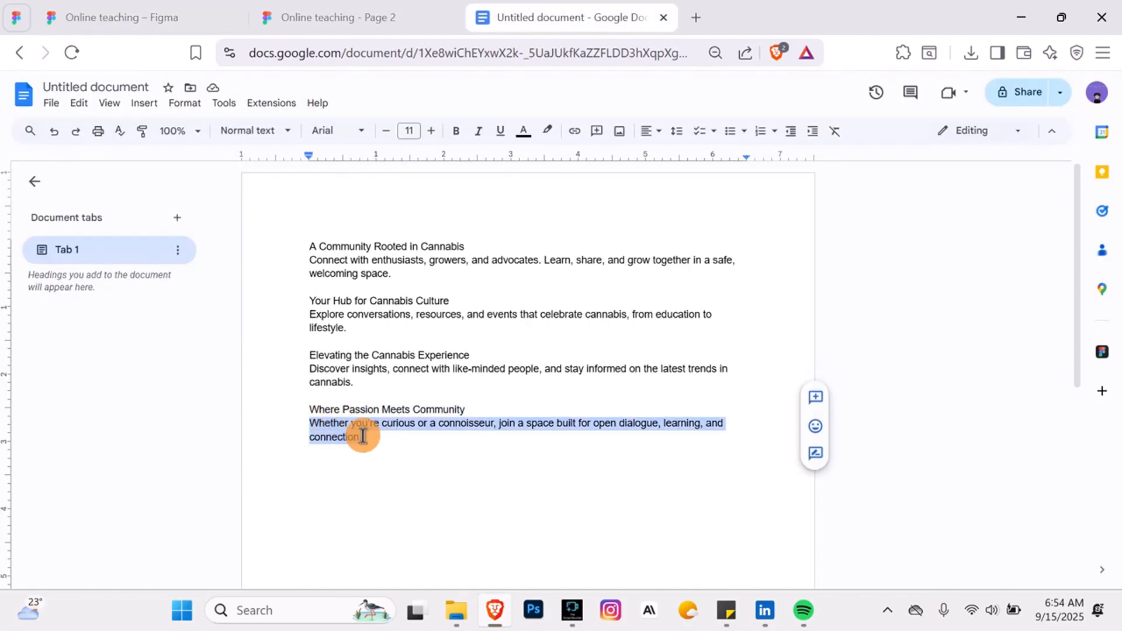
click(153, 26)
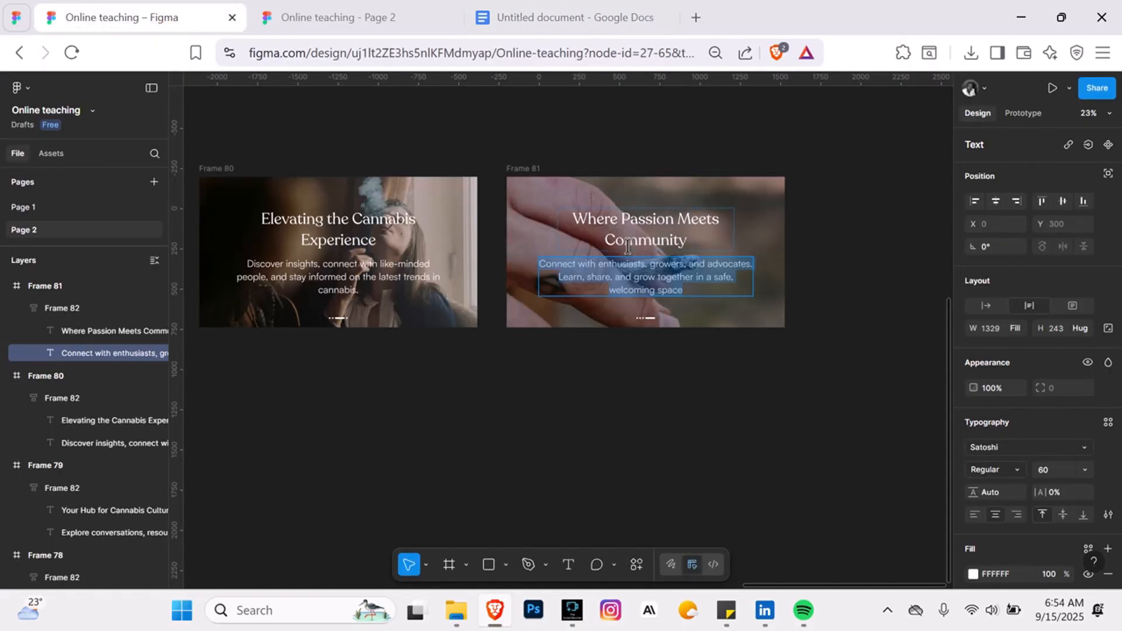
key(ctrl+v)
click(706, 319)
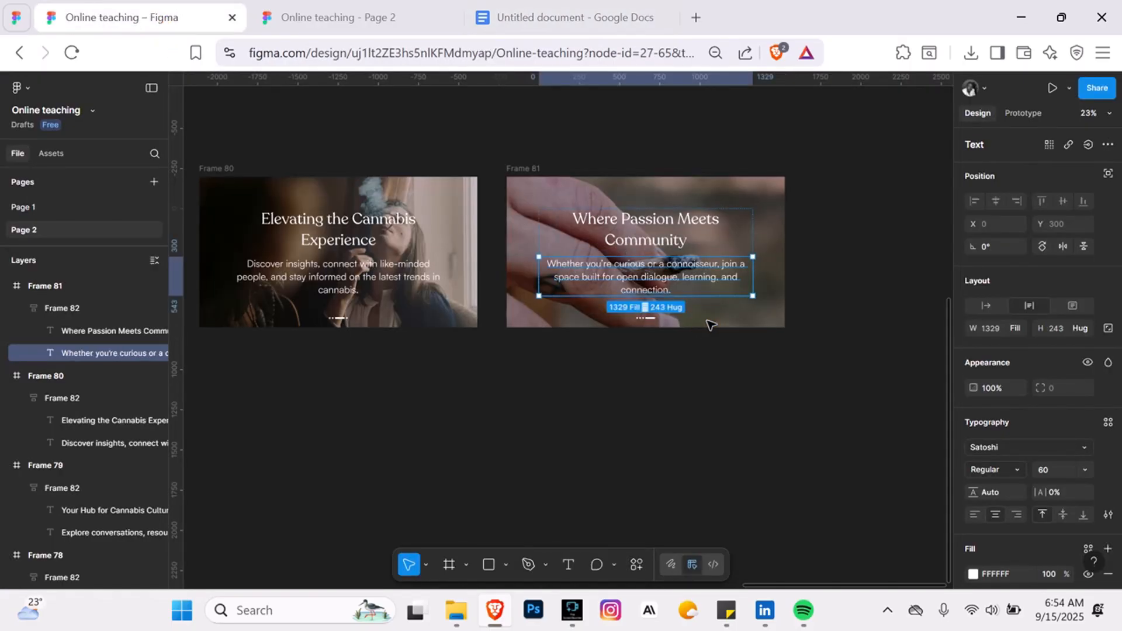
click(709, 318)
click(678, 269)
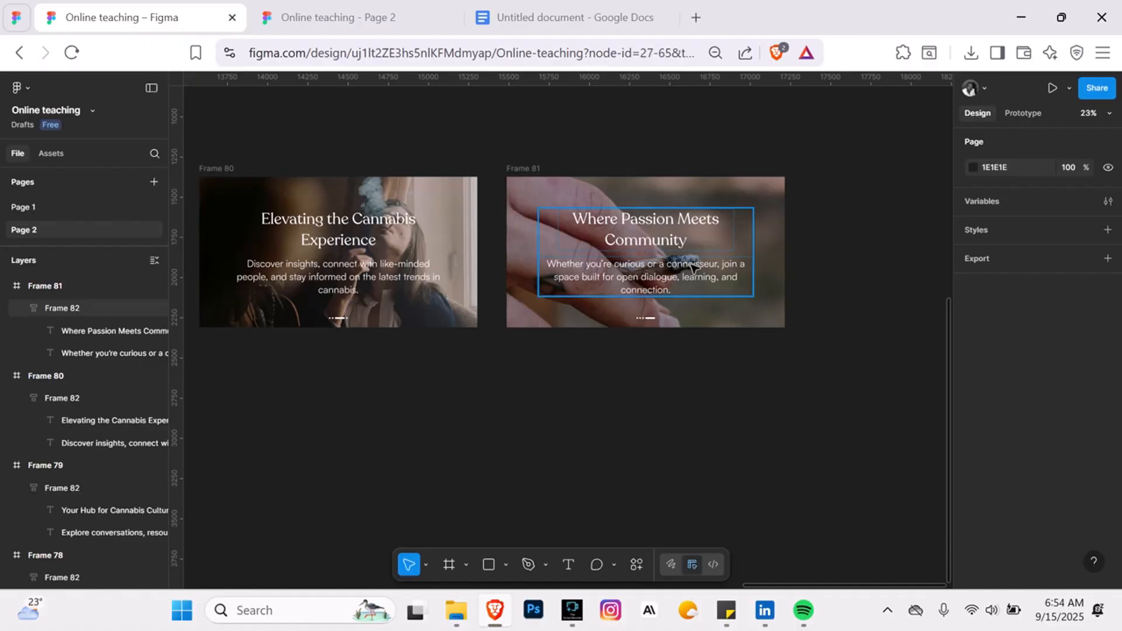
- Examine how readable the headings and descriptions are against the background images in Frames 78 to 81
scroll(664, 292, left, 5)
scroll(663, 293, left, 8)
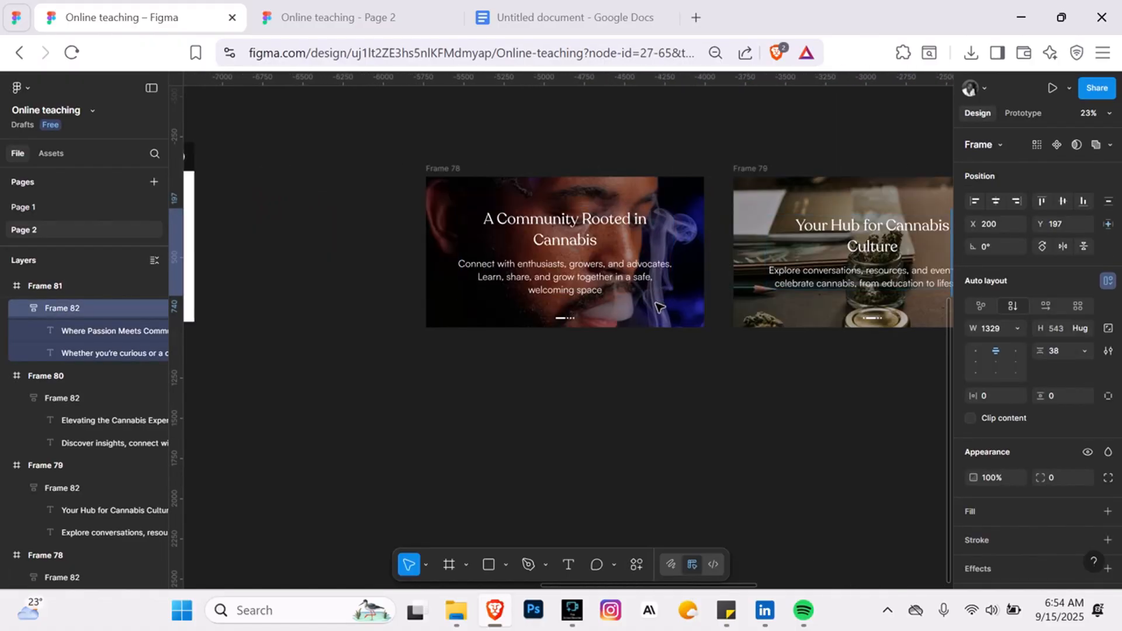
scroll(659, 296, up, 5)
scroll(657, 302, down, 2)
scroll(657, 302, up, 3)
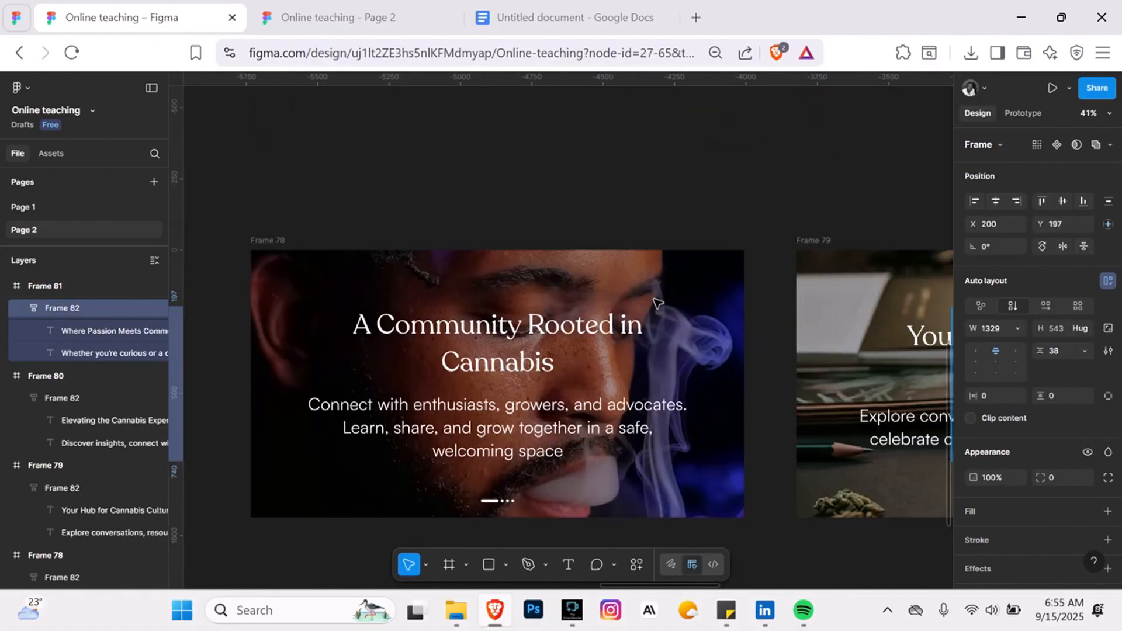
scroll(657, 302, down, 3)
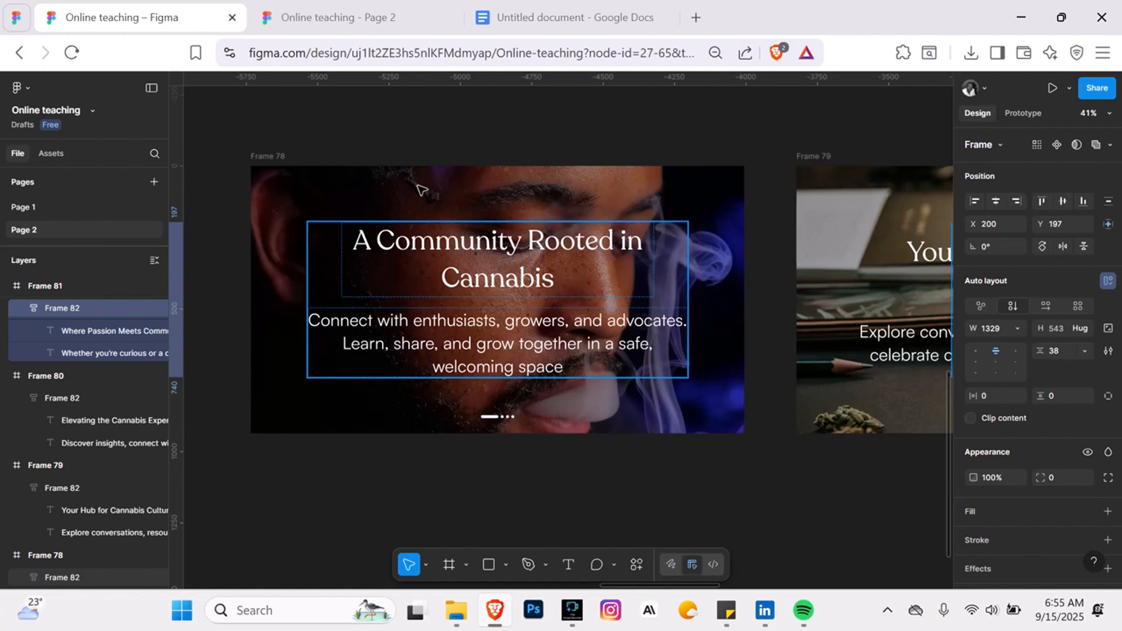
scroll(473, 257, right, 8)
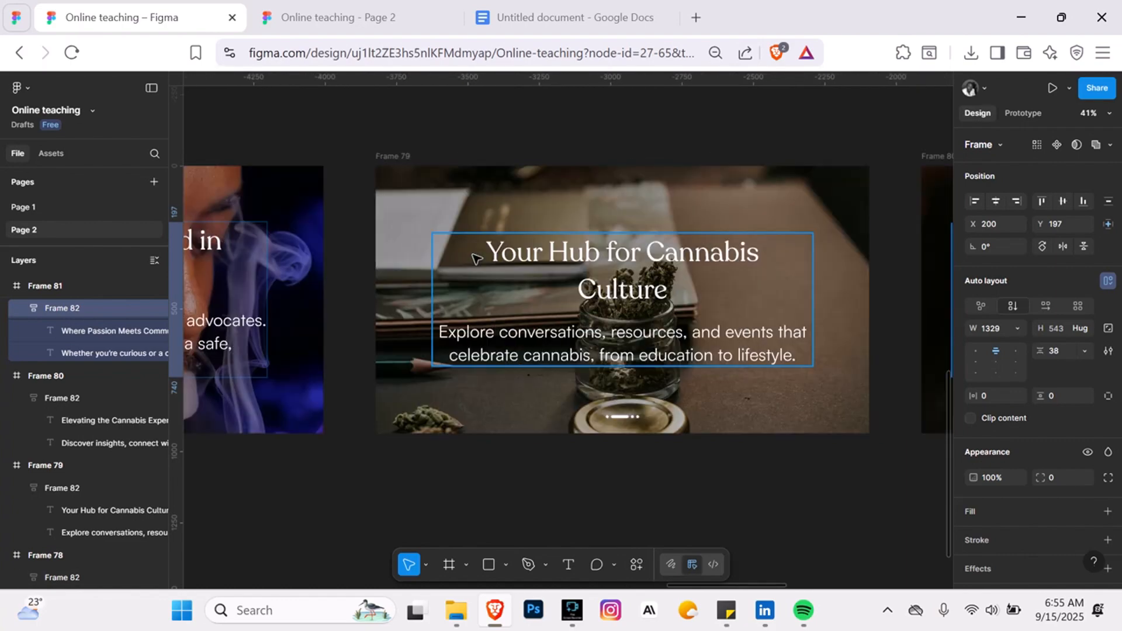
scroll(671, 322, up, 3)
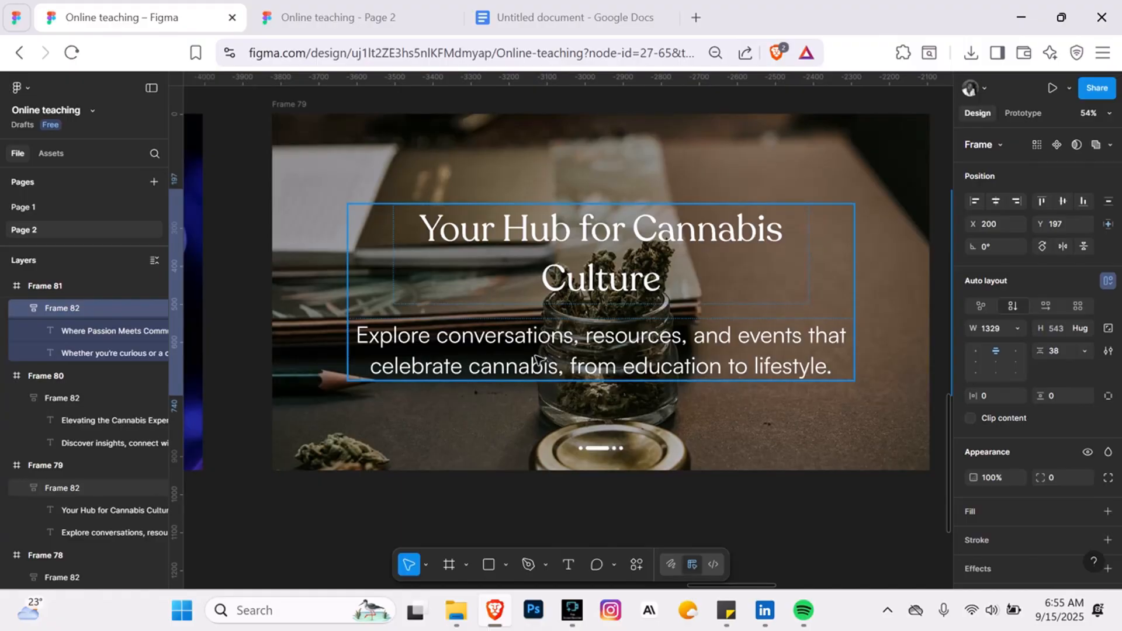
scroll(561, 351, down, 2)
scroll(562, 350, right, 8)
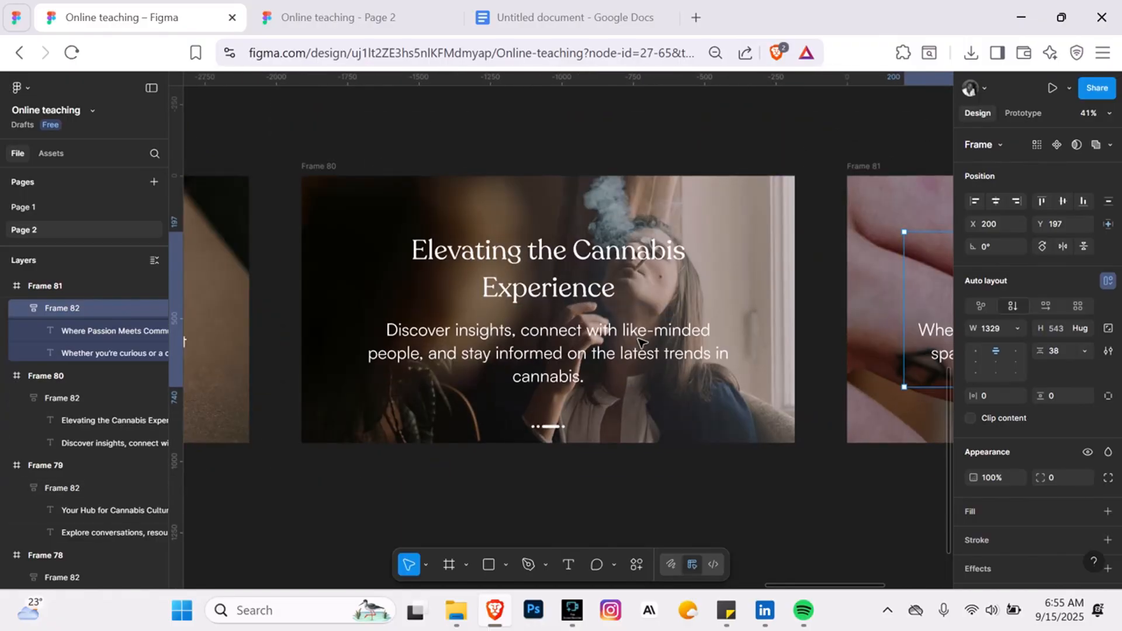
scroll(577, 330, right, 8)
scroll(576, 330, left, 8)
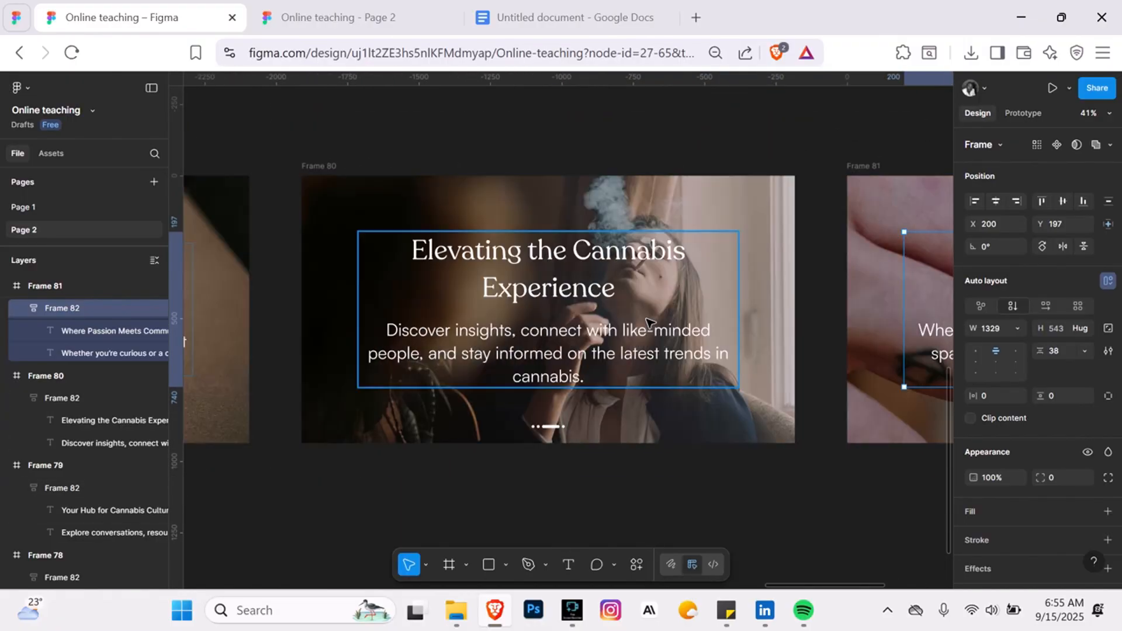
scroll(578, 331, up, 3)
scroll(648, 217, down, 4)
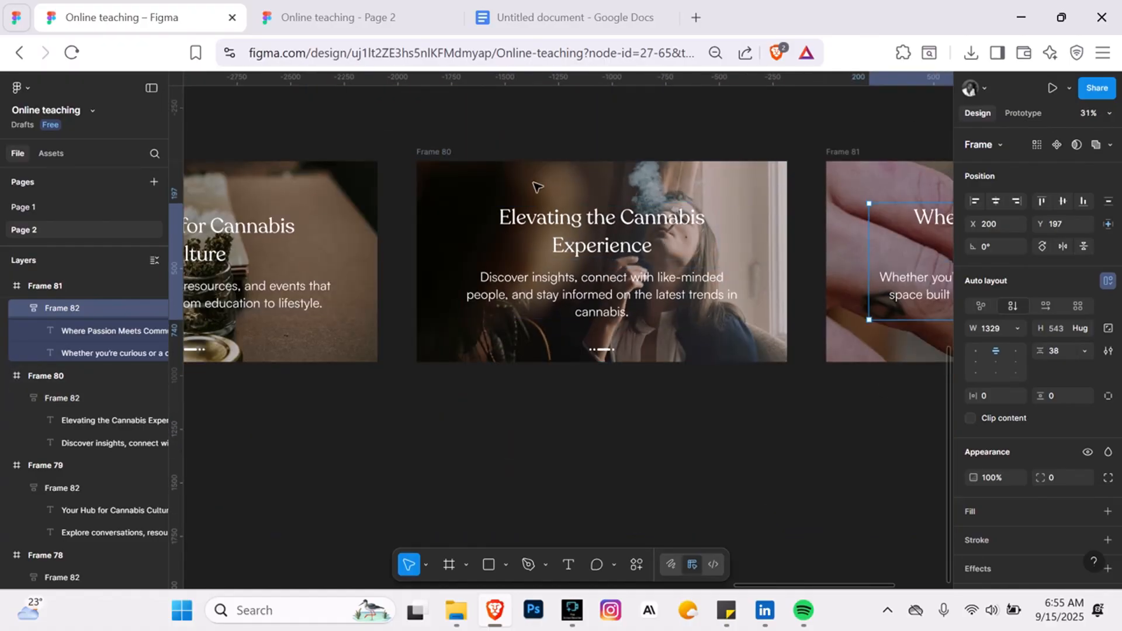
scroll(539, 211, left, 10)
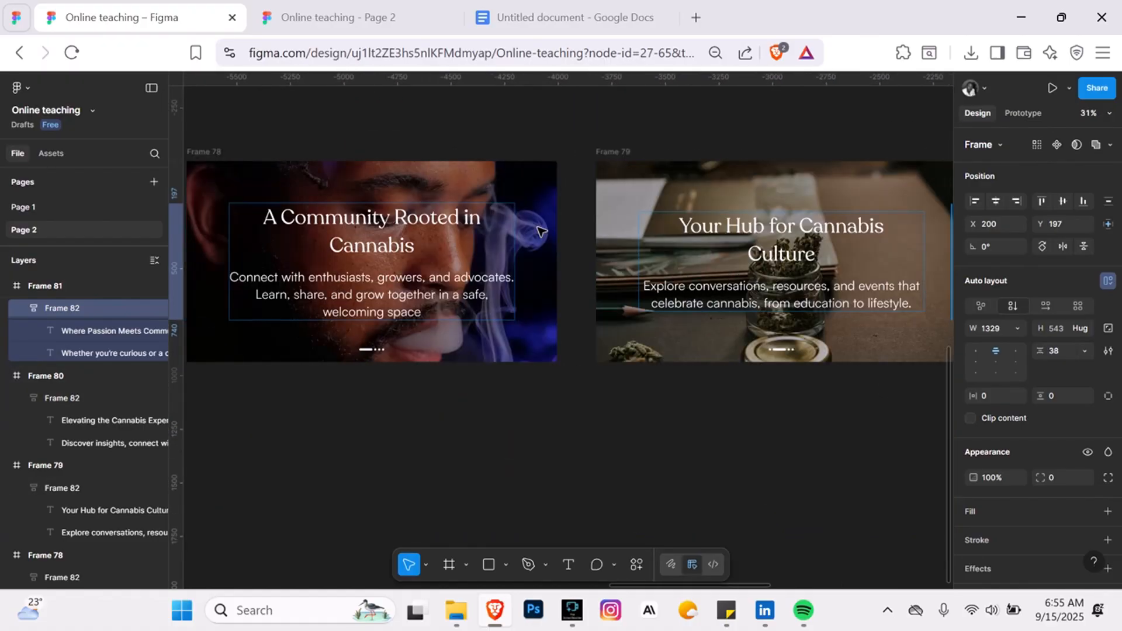
scroll(539, 231, left, 3)
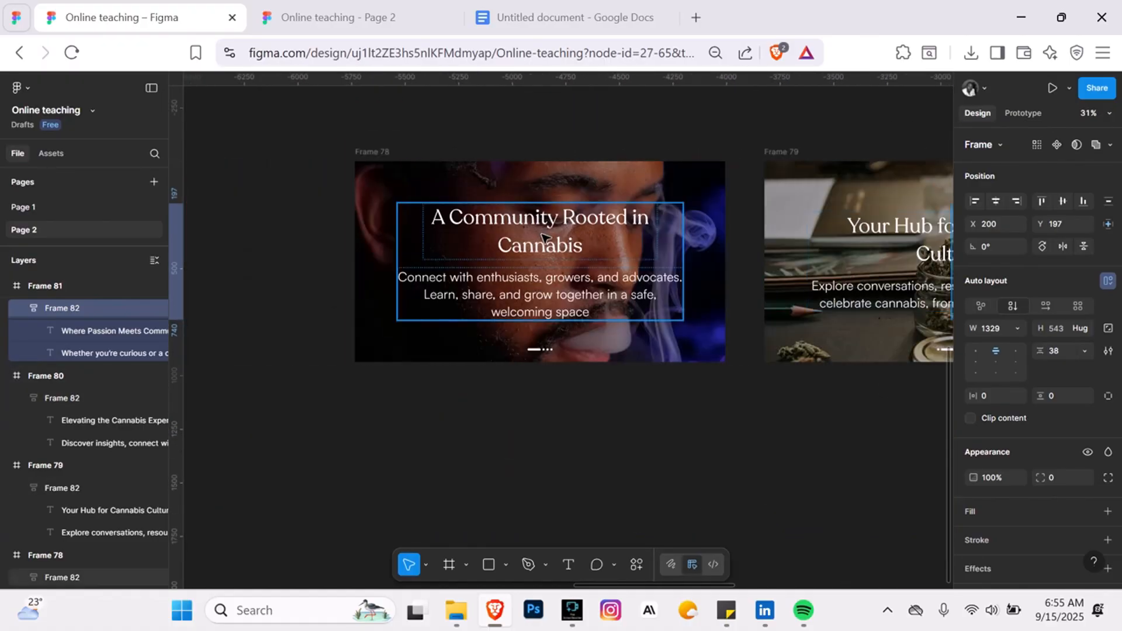
- Add a 000000 fill at 20% opacity above the image fill of Frame 78 and of Frame 79
click(394, 180)
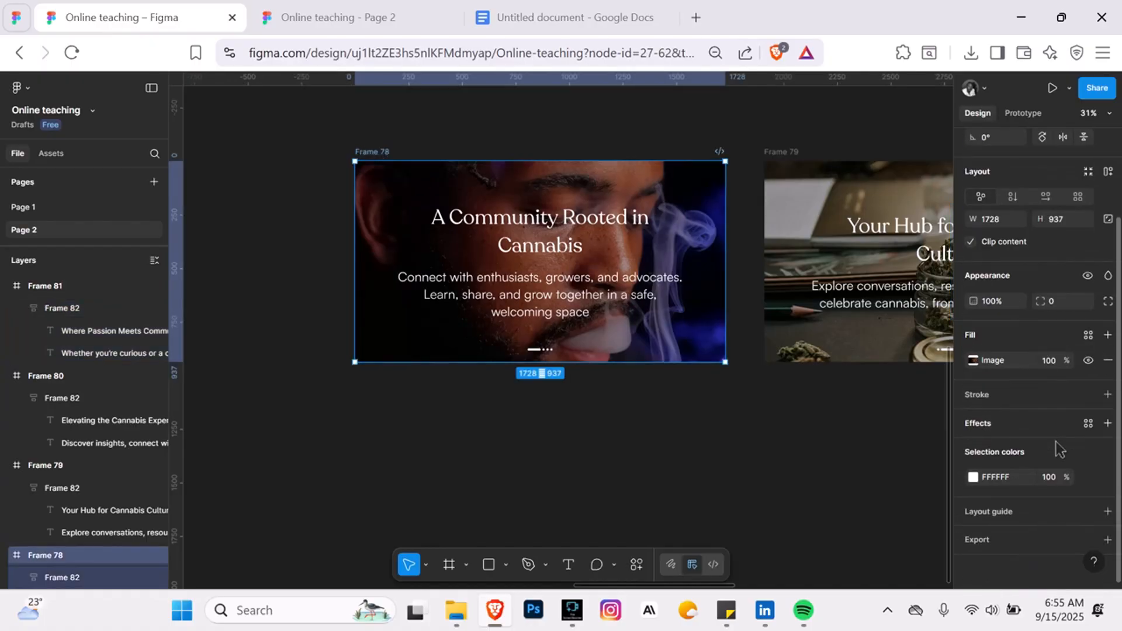
click(1107, 335)
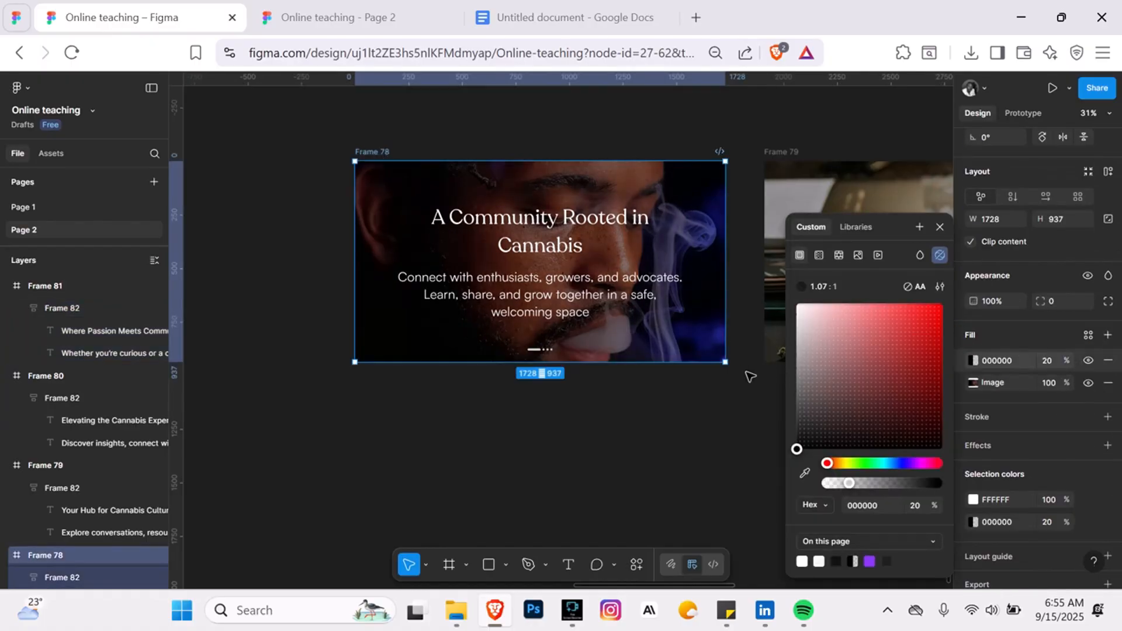
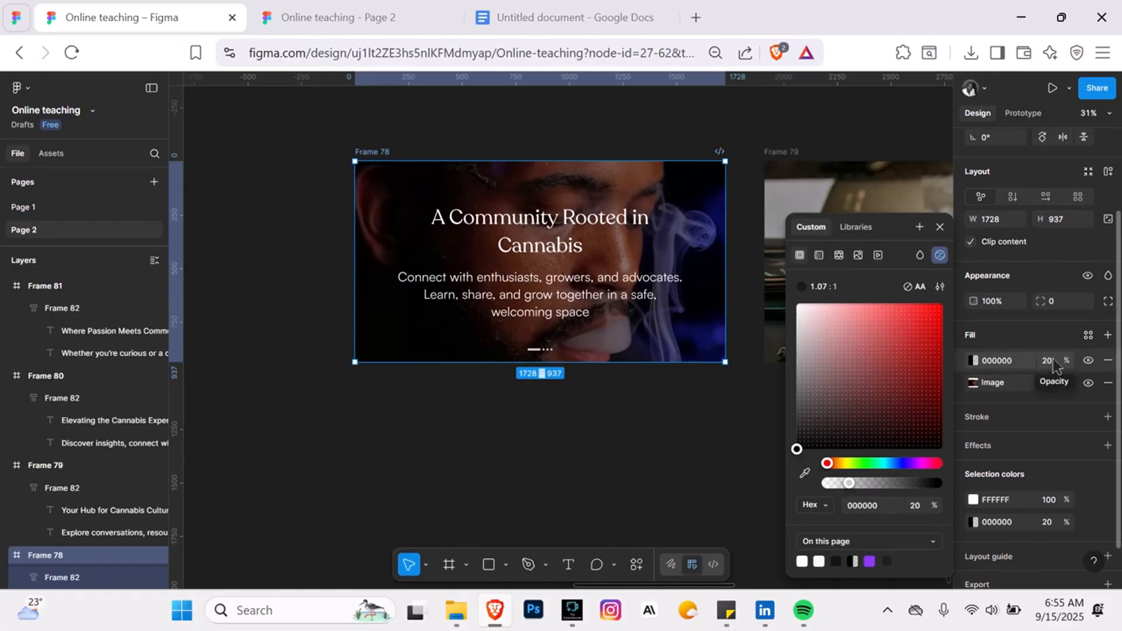
scroll(371, 287, right, 5)
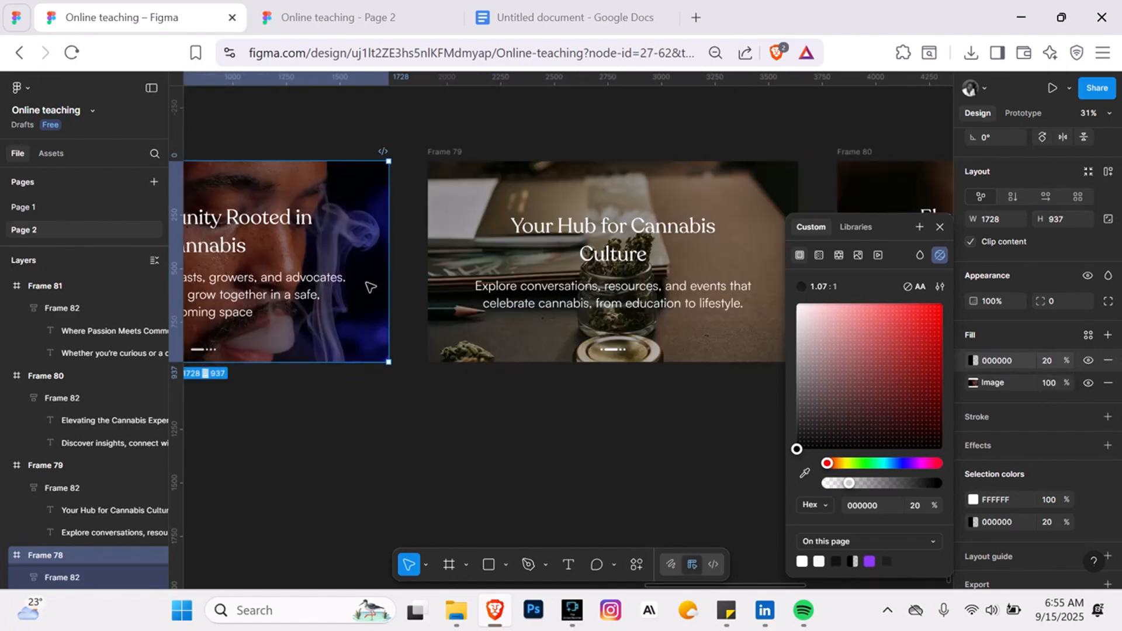
click(446, 151)
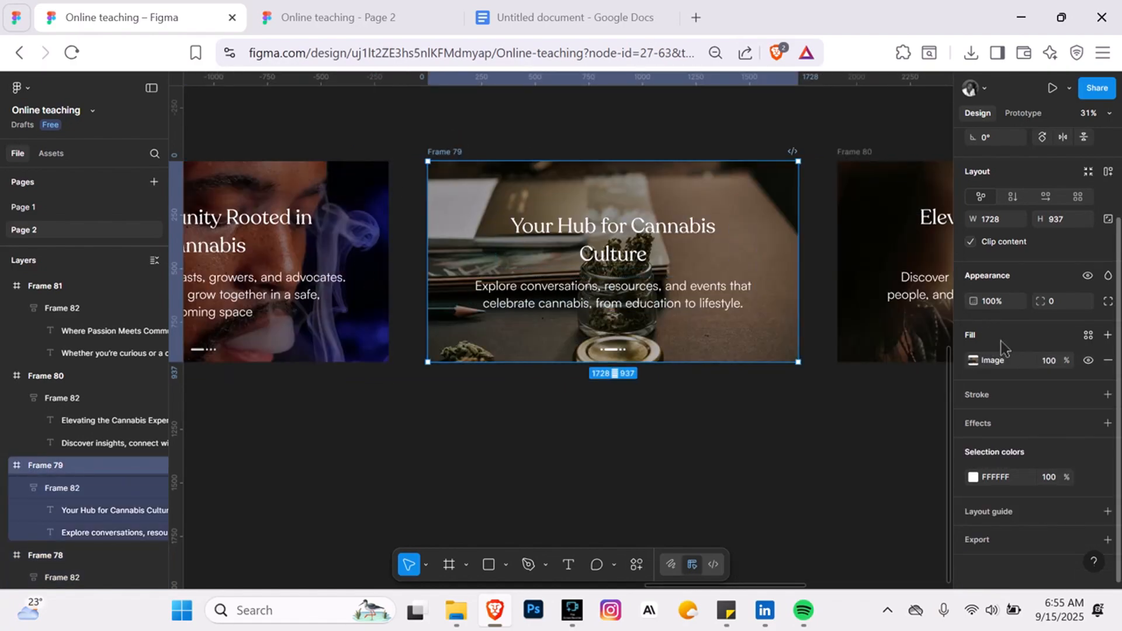
click(1108, 335)
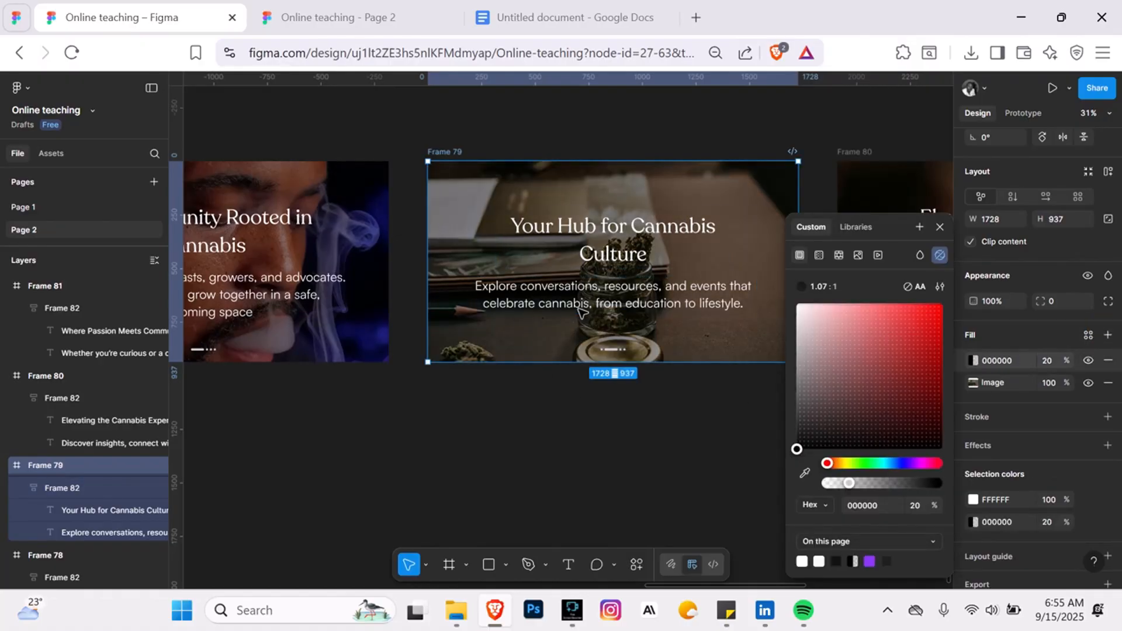
- Add the same 000000 overlay fill at 20% opacity to Frame 80 and Frame 81, and clear the selection
scroll(533, 252, right, 3)
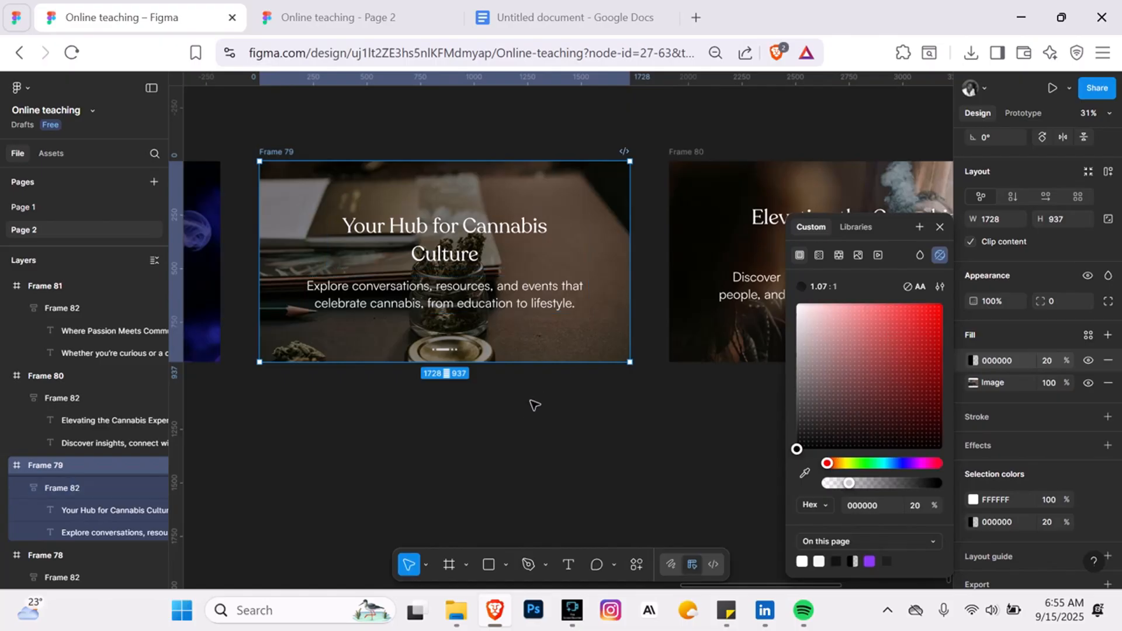
scroll(531, 403, right, 4)
click(448, 162)
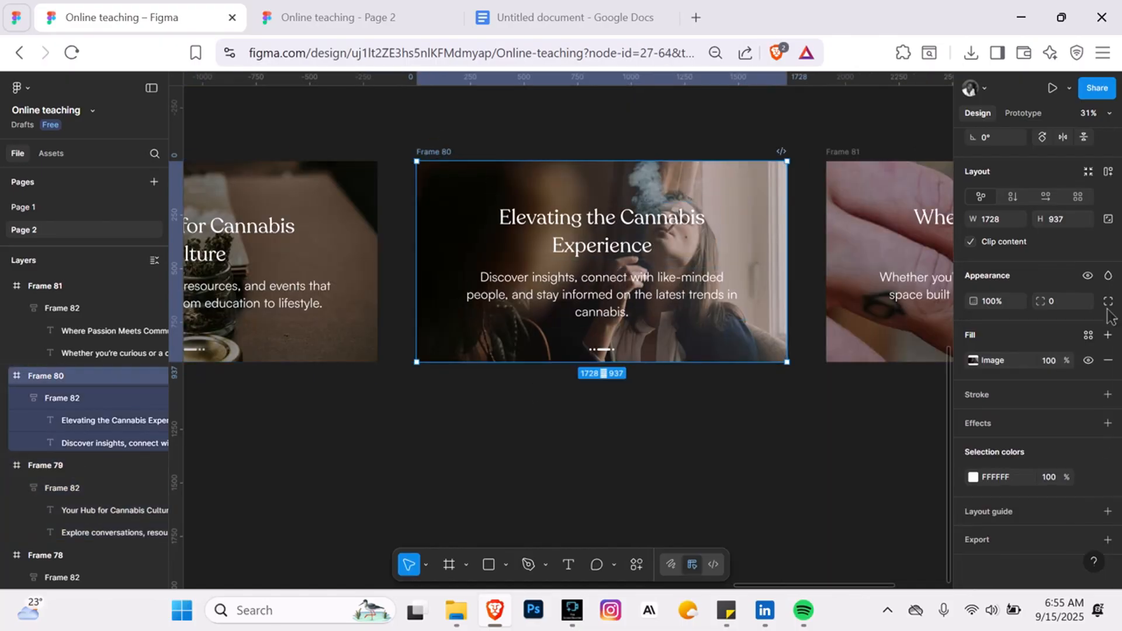
scroll(534, 359, right, 5)
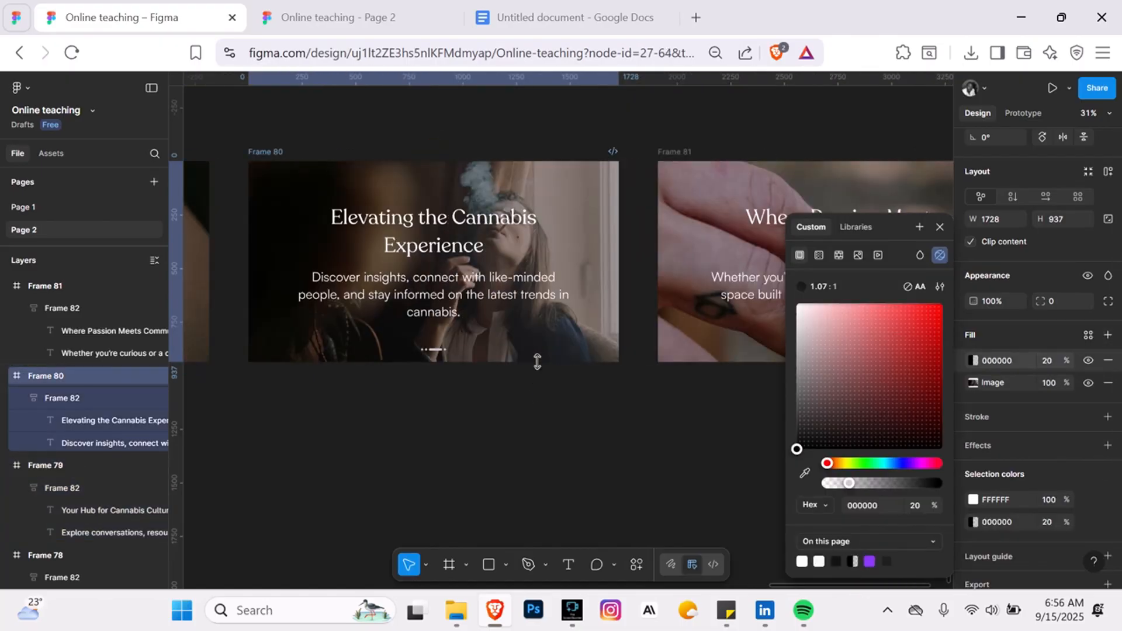
click(494, 155)
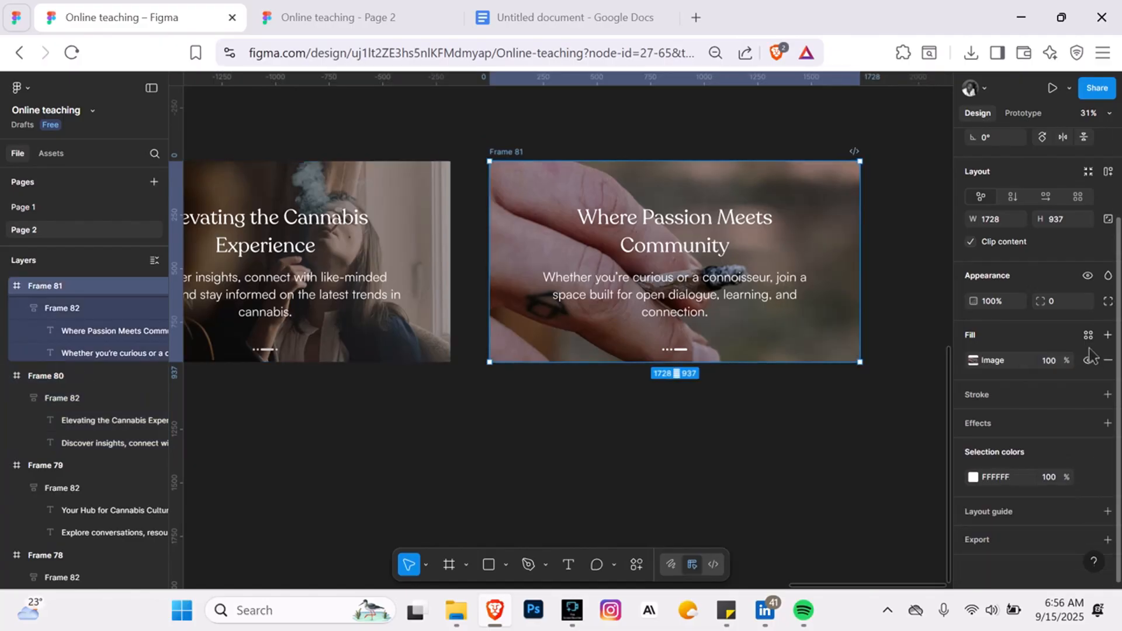
click(626, 418)
scroll(715, 411, down, 5)
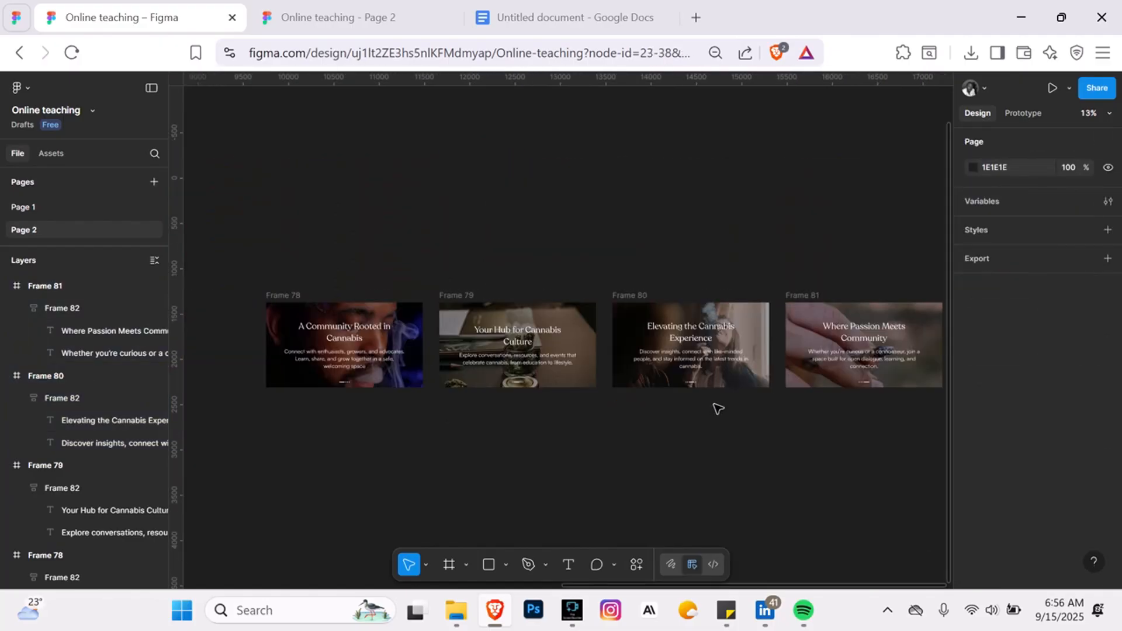
scroll(522, 385, down, 2)
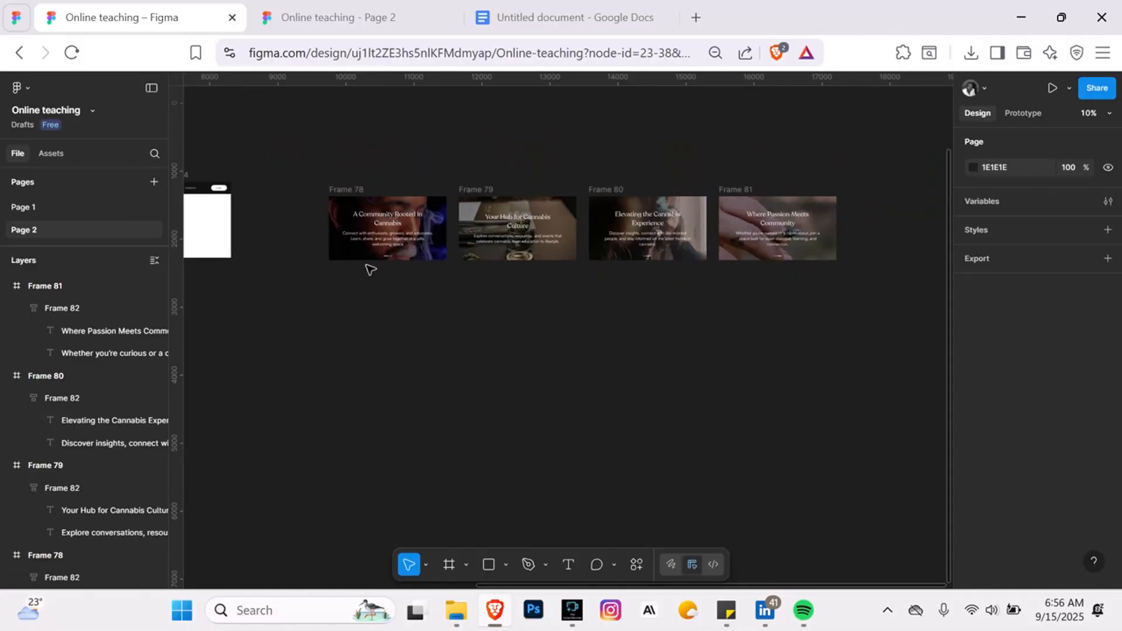
- Wrap Frames 78 to 81 together in one new frame
click(313, 168)
click(566, 295)
drag(567, 295, 840, 318)
scroll(321, 265, up, 1)
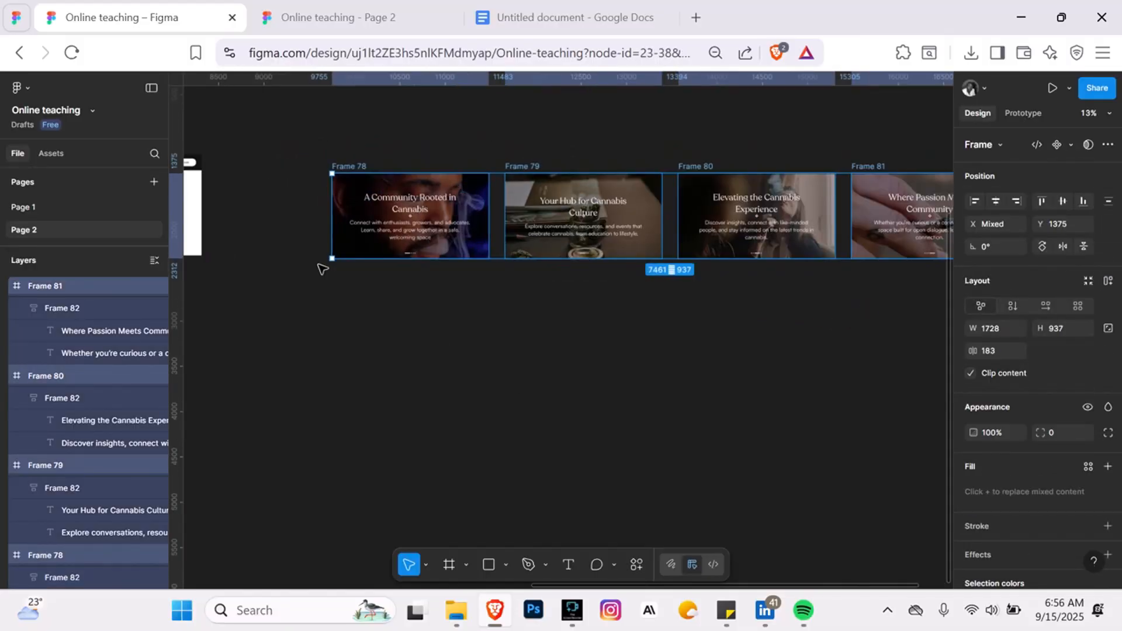
right_click(478, 222)
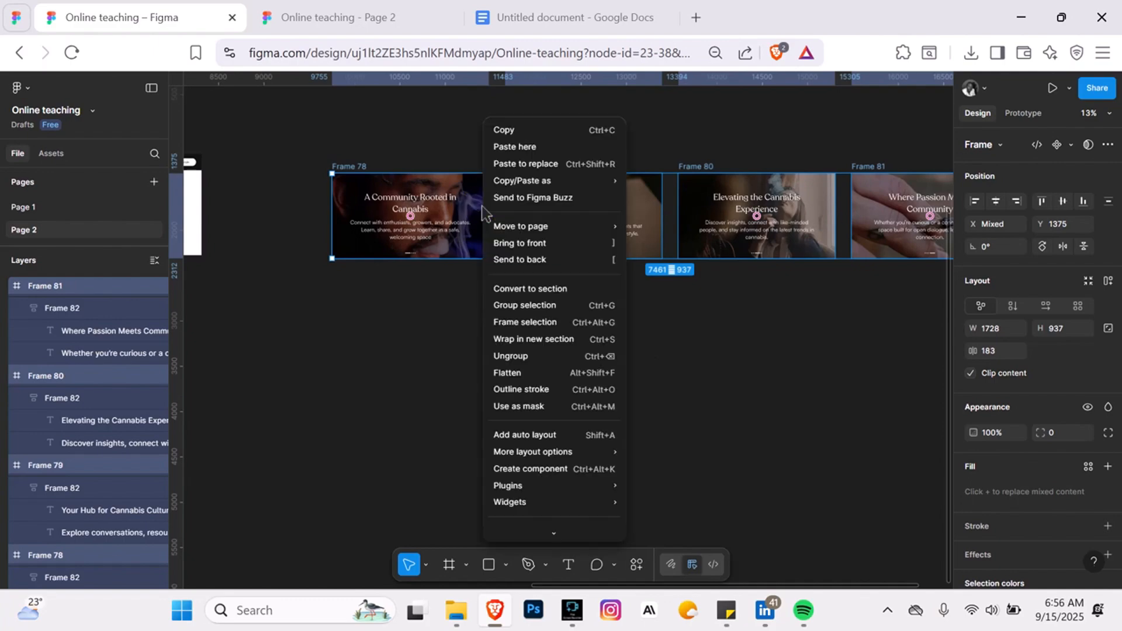
click(551, 322)
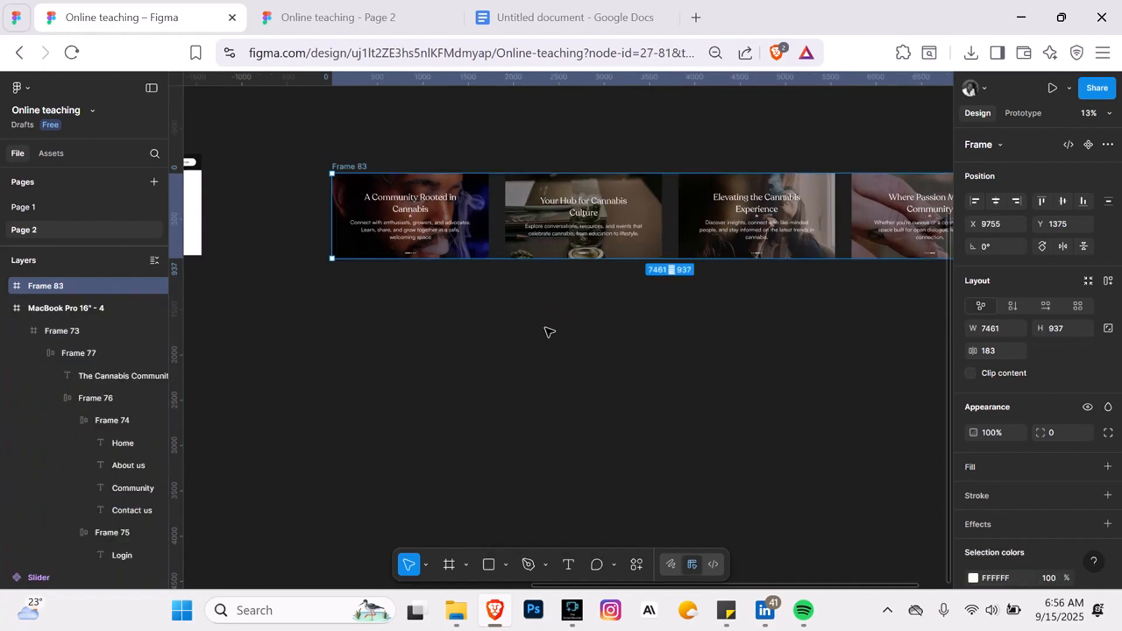
- Check in the view options whether the rulers are switched on
scroll(546, 328, up, 2)
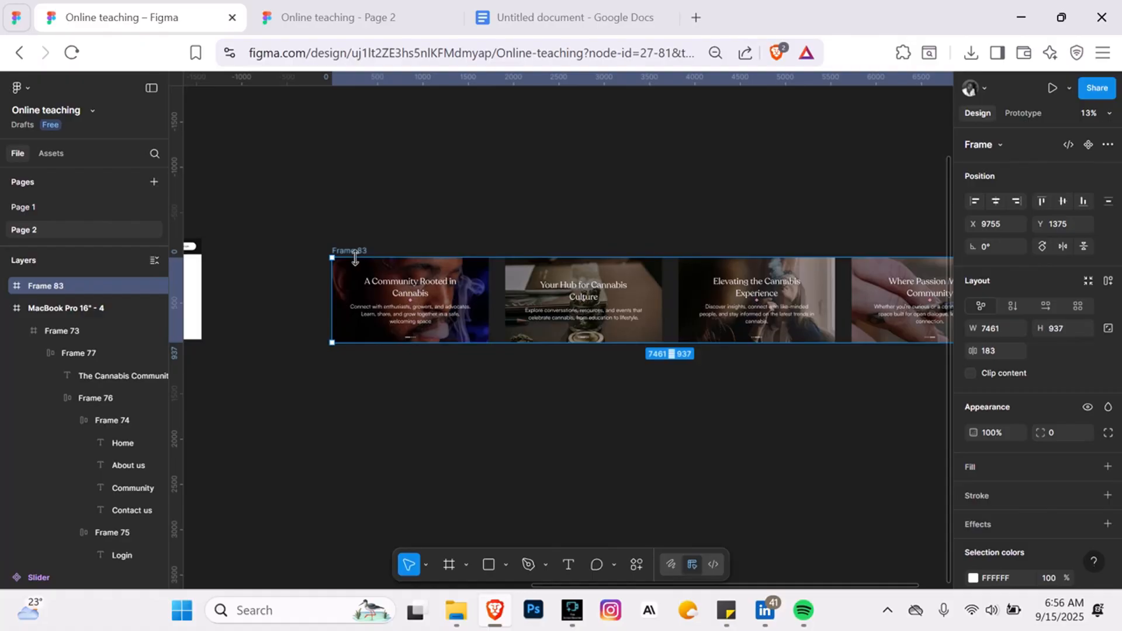
scroll(335, 345, up, 2)
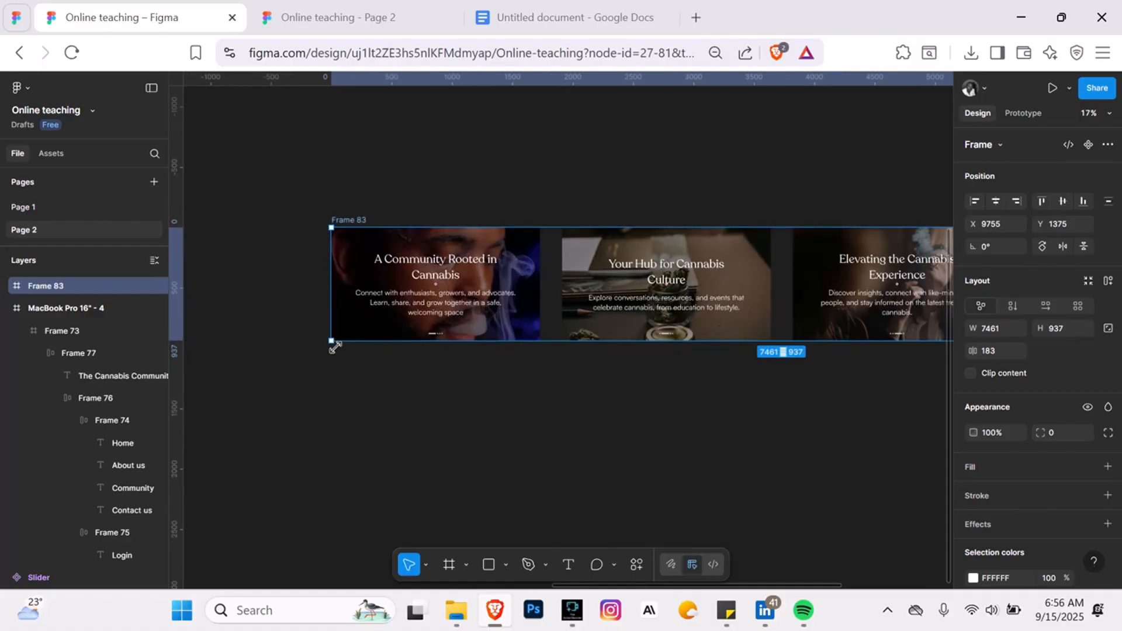
scroll(335, 345, down, 3)
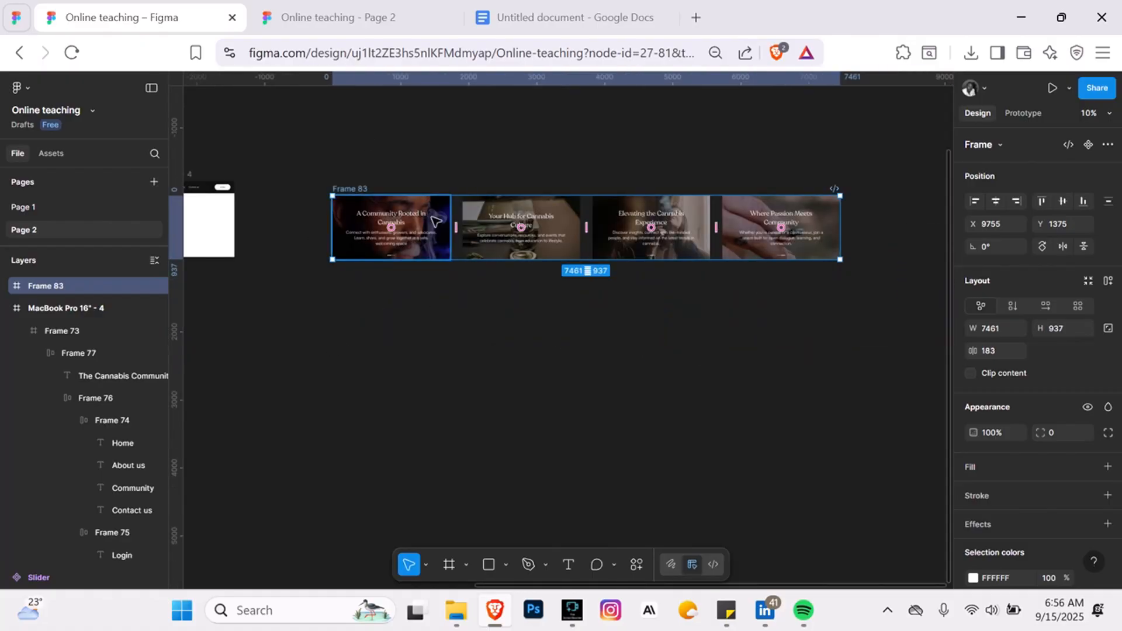
scroll(377, 192, left, 3)
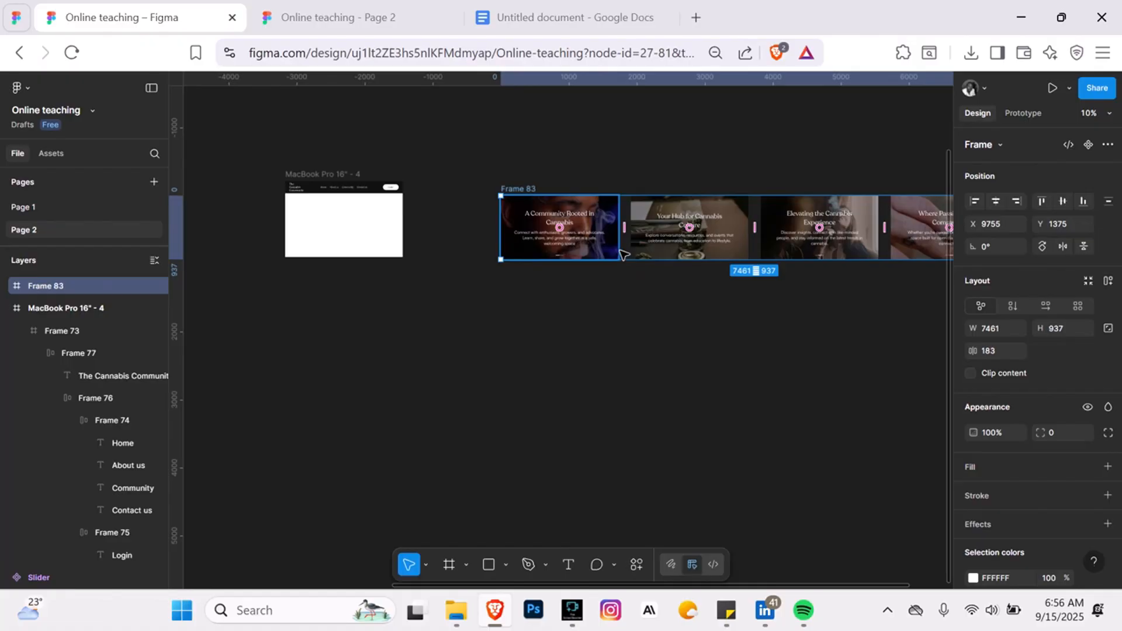
scroll(626, 194, up, 4)
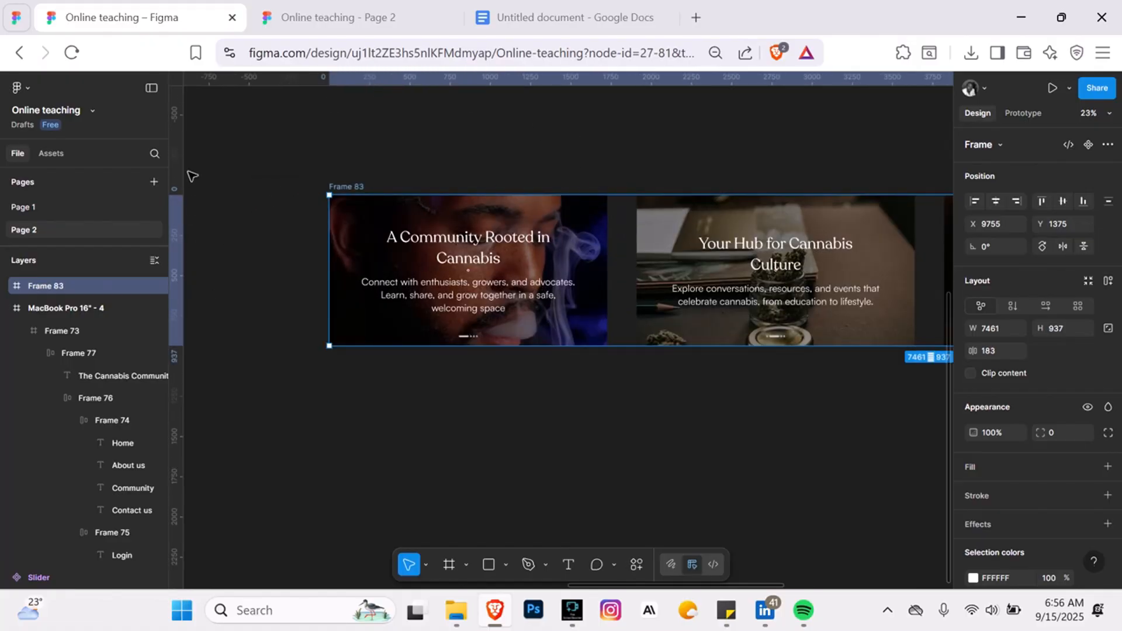
click(23, 88)
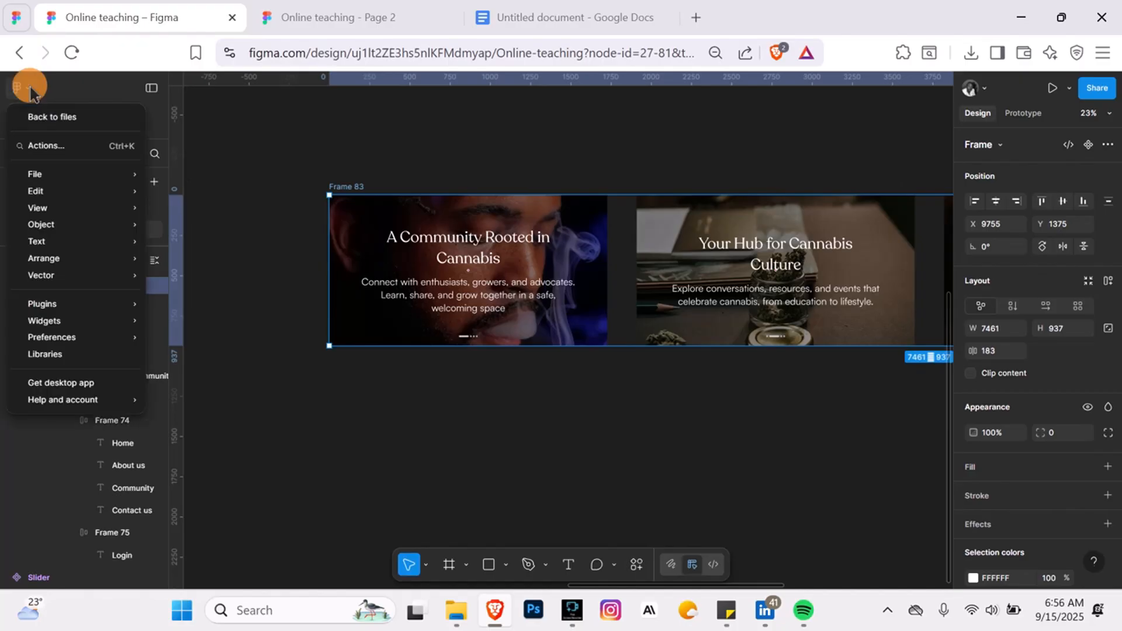
mouse_move(57, 212)
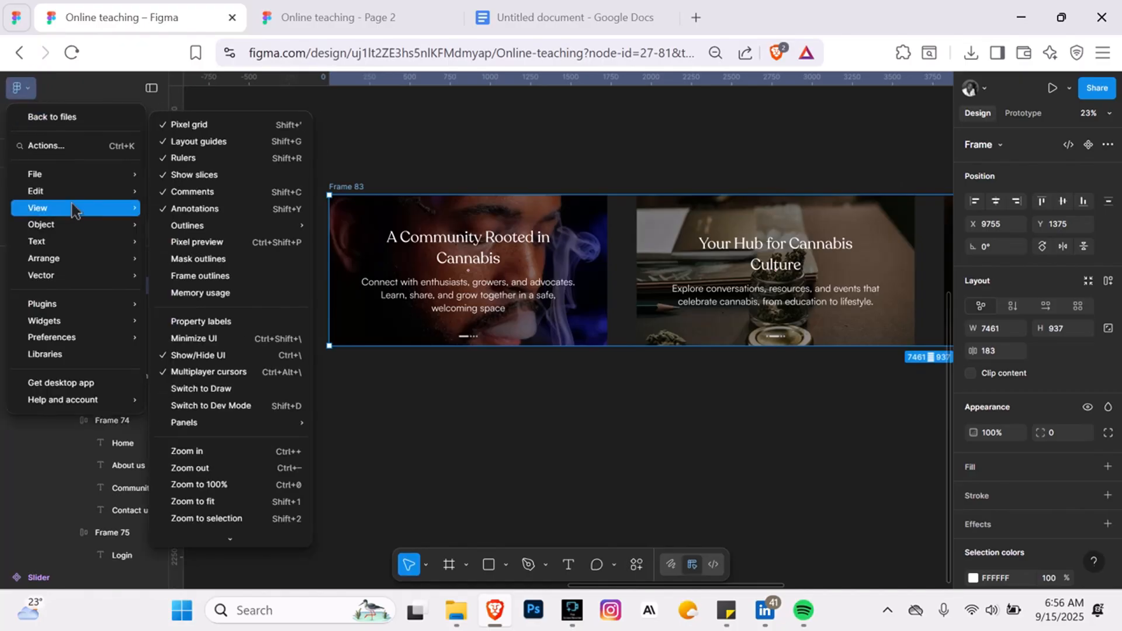
click(413, 159)
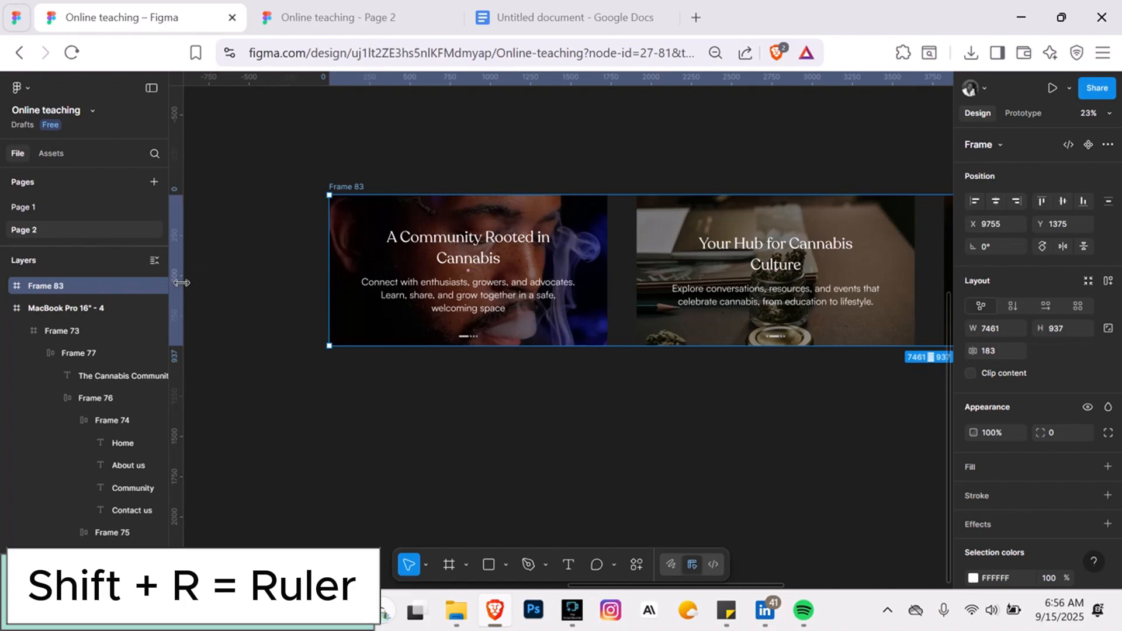
- Place a vertical ruler guide on the canvas along the left edge of Frame 83
click(202, 281)
drag(174, 271, 329, 273)
- Try to place a vertical ruler guide along the right edge of the first slide
drag(182, 263, 608, 284)
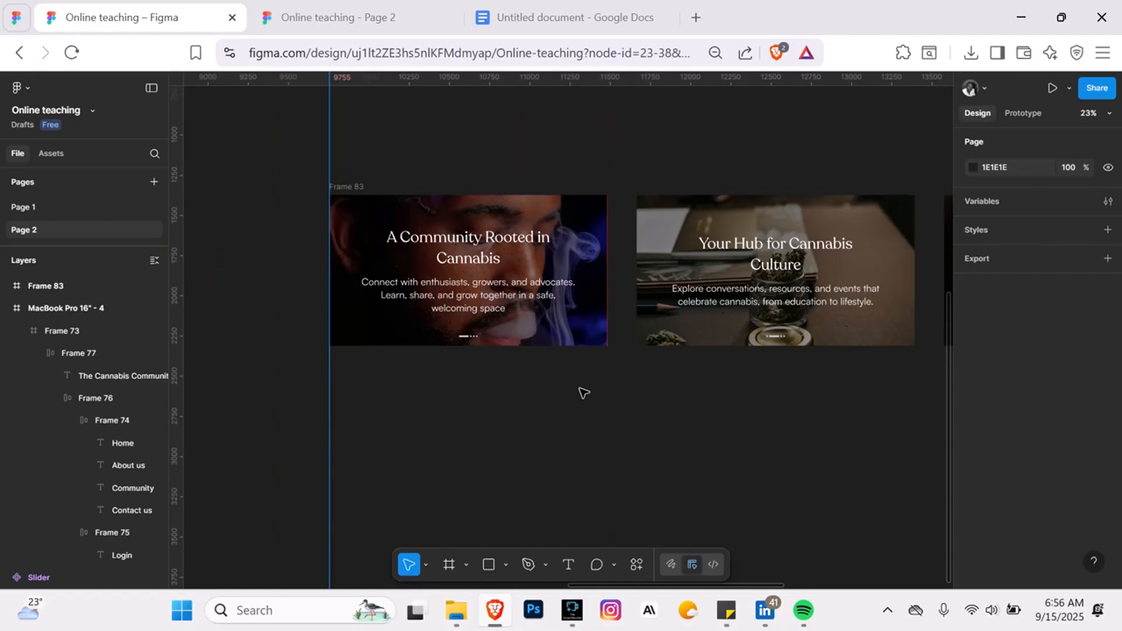
click(613, 283)
click(608, 281)
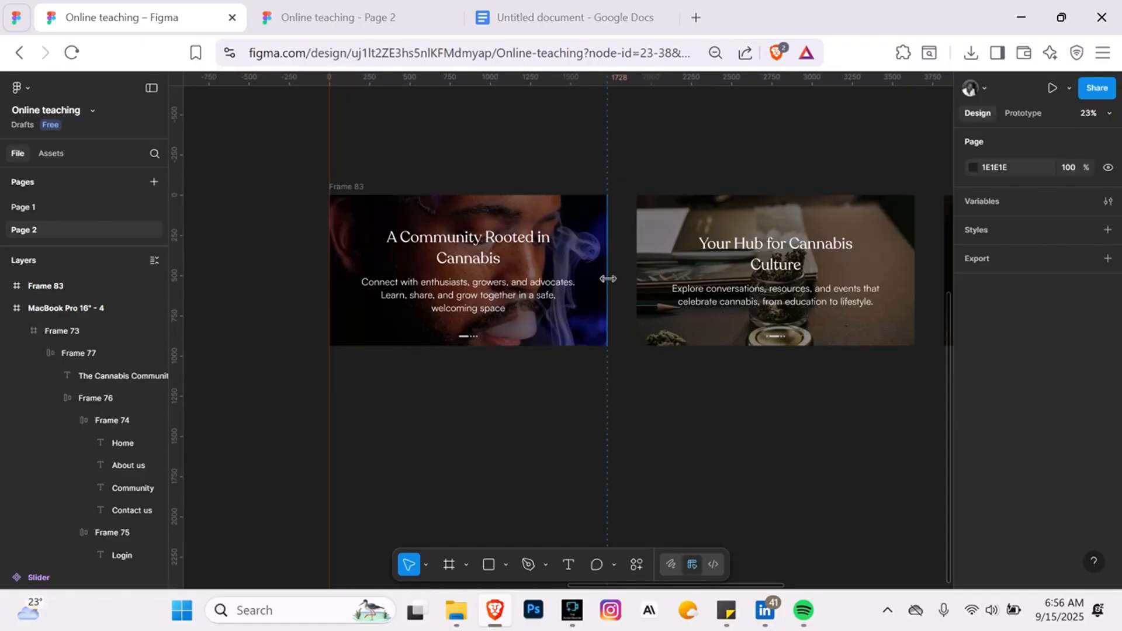
click(590, 280)
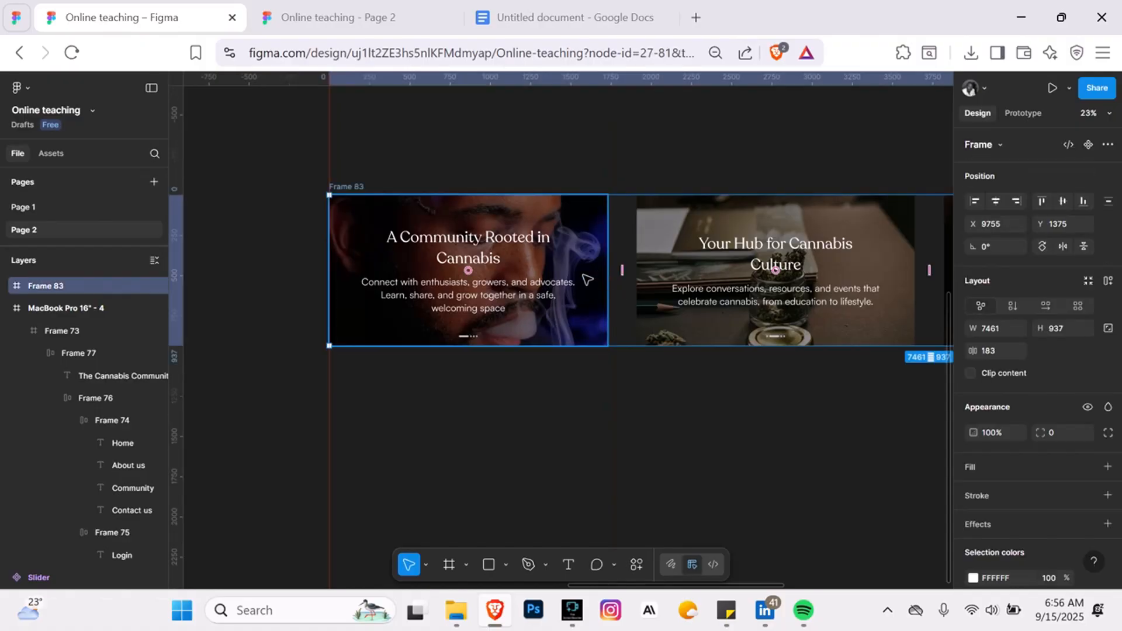
- Place a vertical canvas guide by the first slide's right edge and align it precisely with that edge
click(232, 354)
drag(178, 296, 608, 385)
scroll(608, 381, up, 5)
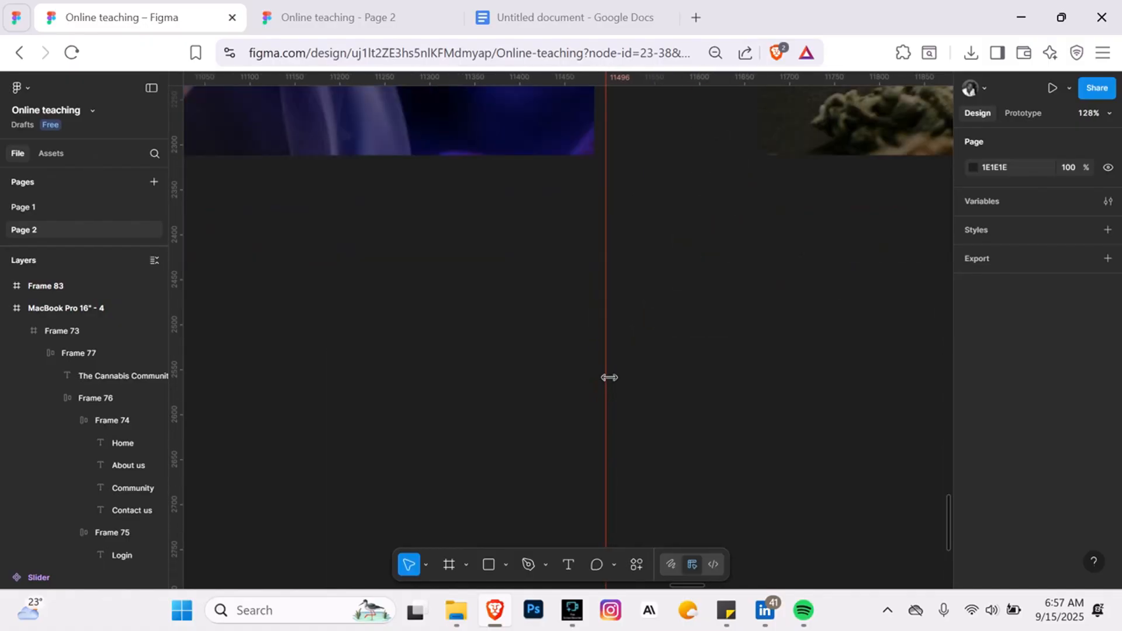
scroll(600, 351, up, 2)
scroll(599, 147, up, 5)
drag(609, 495, 591, 490)
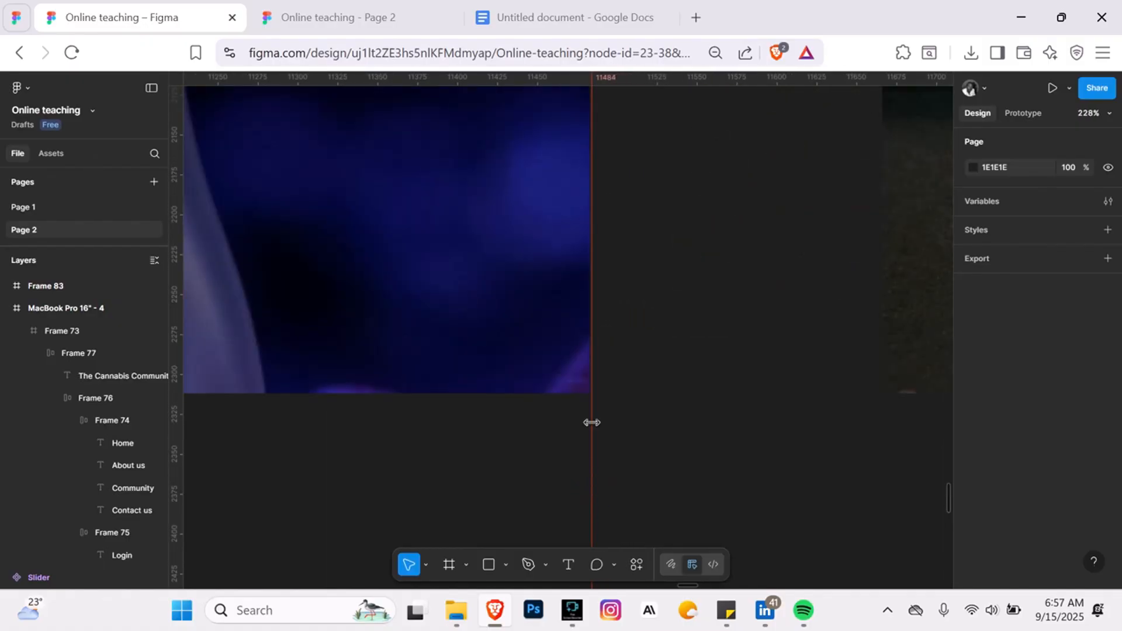
scroll(591, 422, up, 6)
drag(599, 318, 591, 317)
- Shrink Frame 83 from its right side to the second guide, 1728 wide, and enable clipping of its content
scroll(643, 343, down, 6)
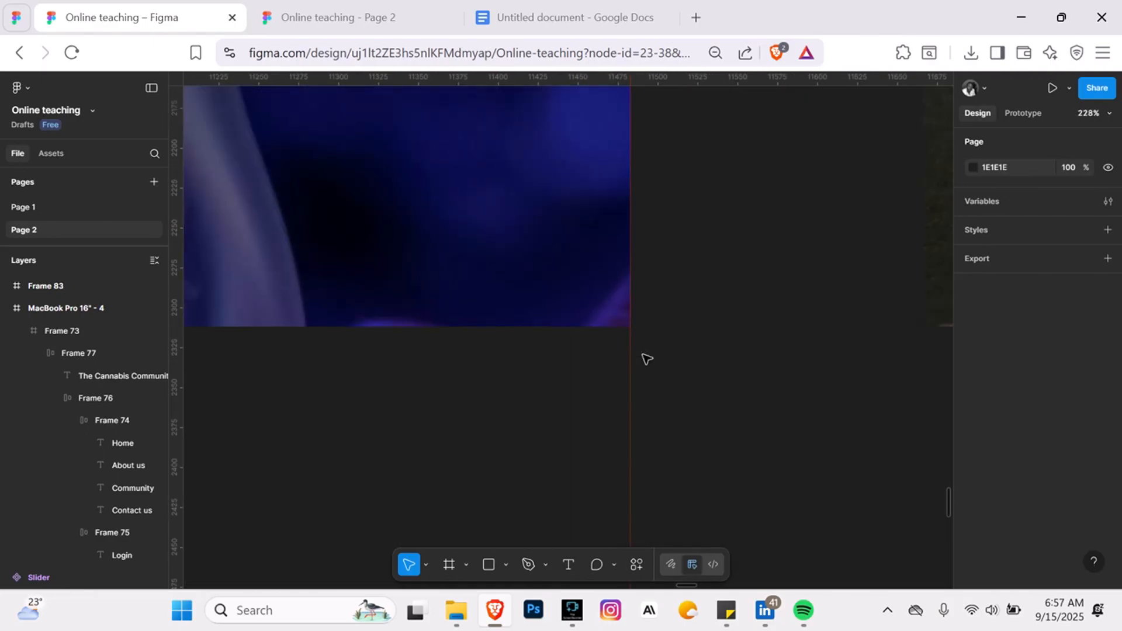
scroll(646, 359, down, 8)
scroll(526, 401, down, 3)
scroll(516, 371, down, 2)
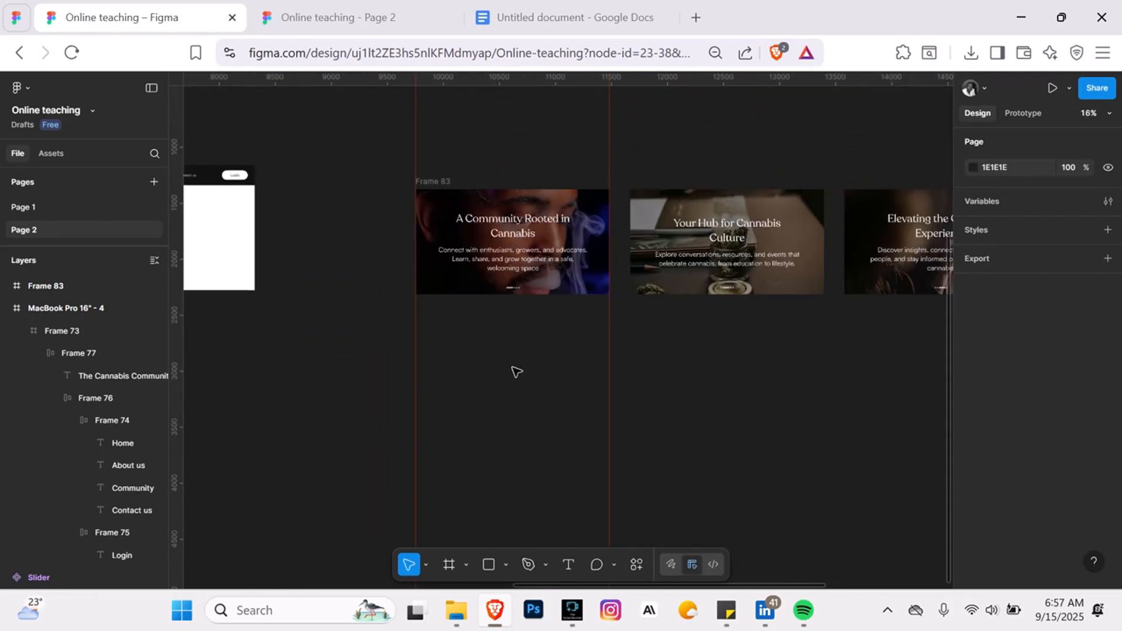
click(438, 181)
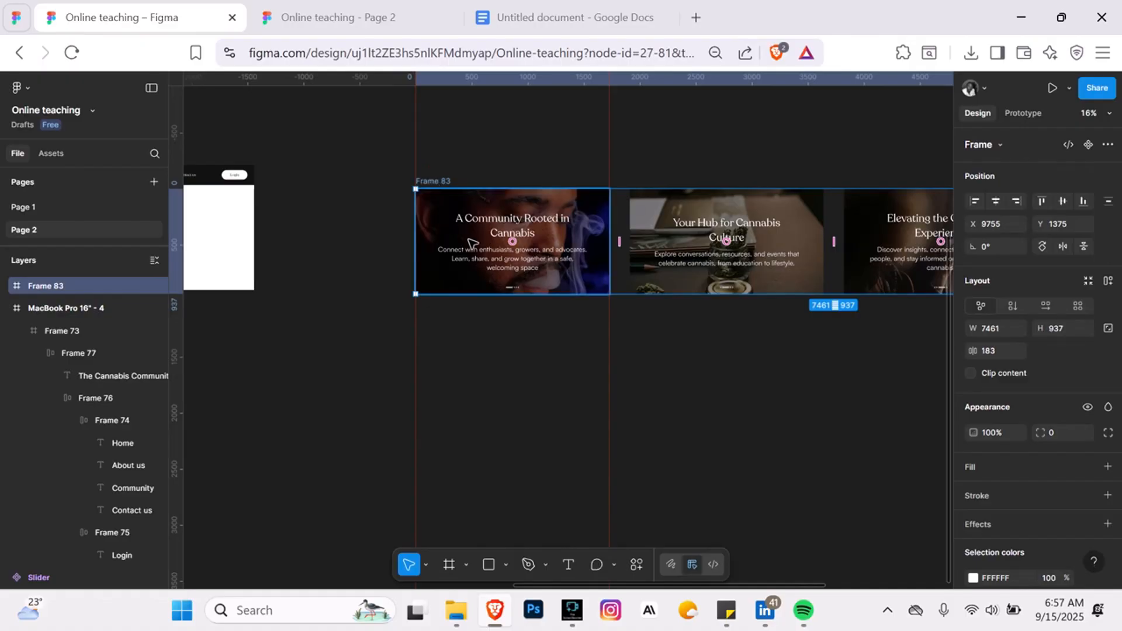
scroll(490, 224, down, 1)
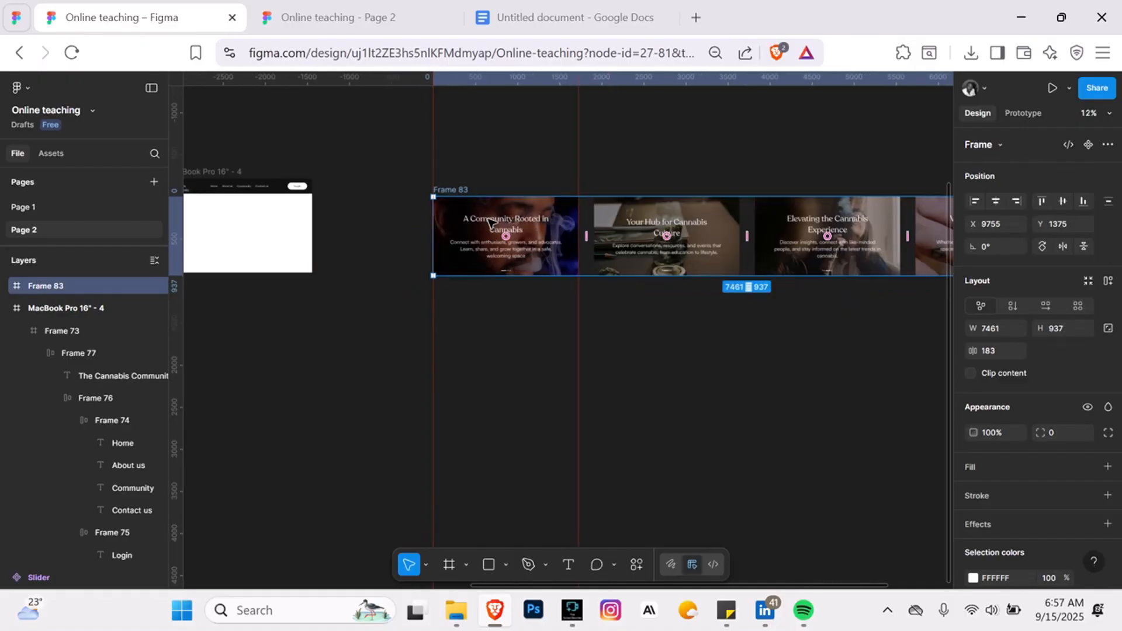
scroll(491, 224, right, 3)
scroll(467, 225, down, 2)
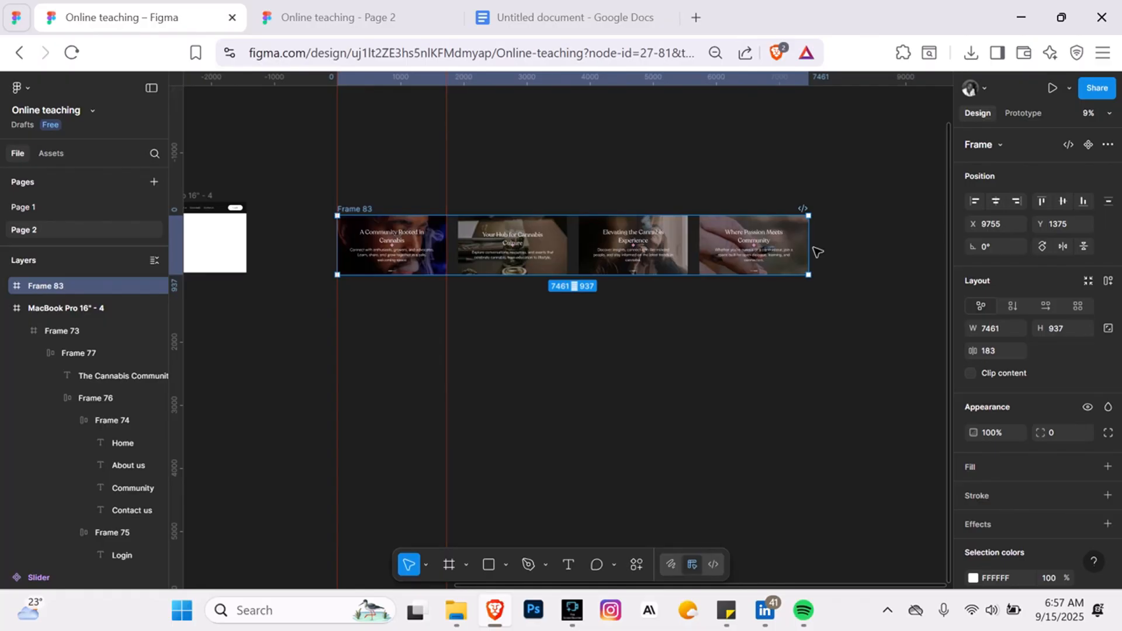
drag(811, 246, 449, 252)
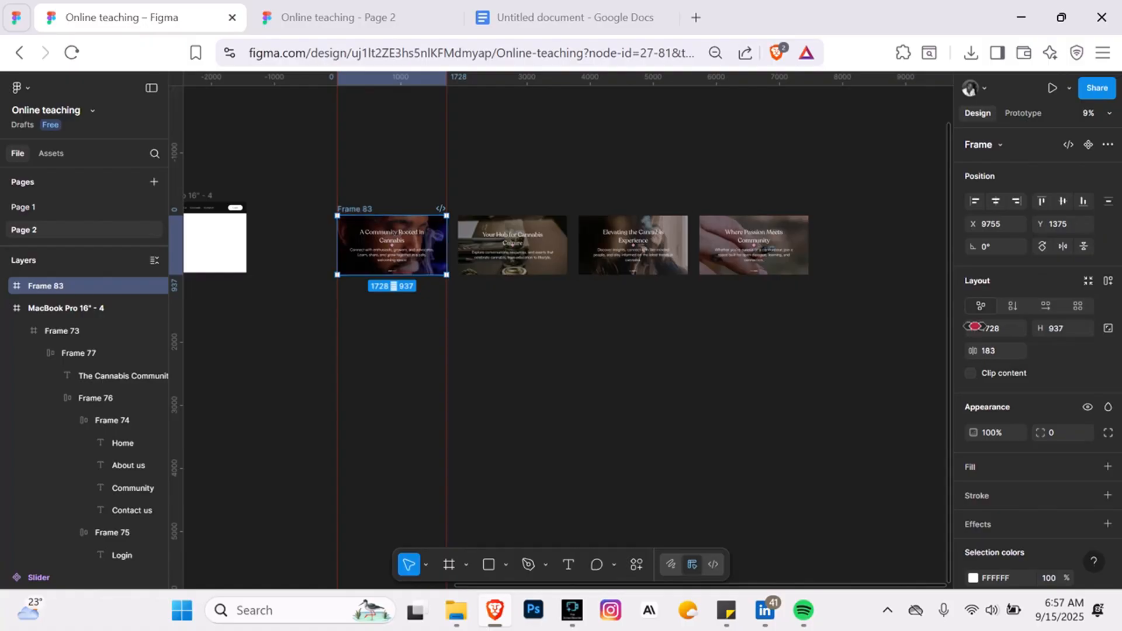
click(970, 374)
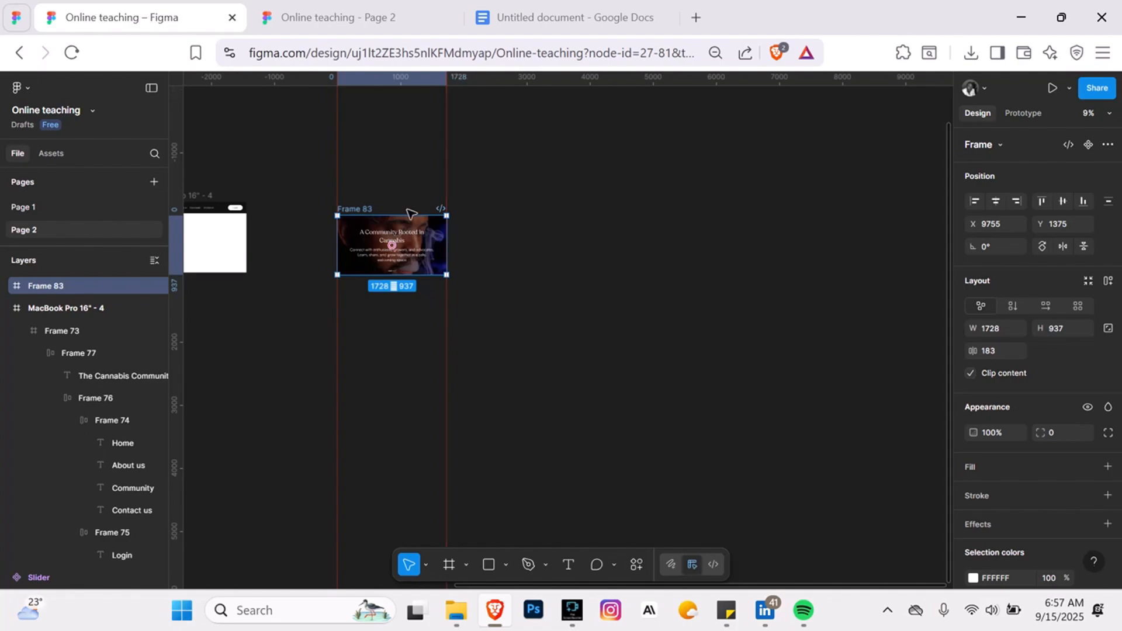
- Duplicate Frame 83 about 285 px below the original and turn off content clipping on the copy
scroll(388, 195, down, 2)
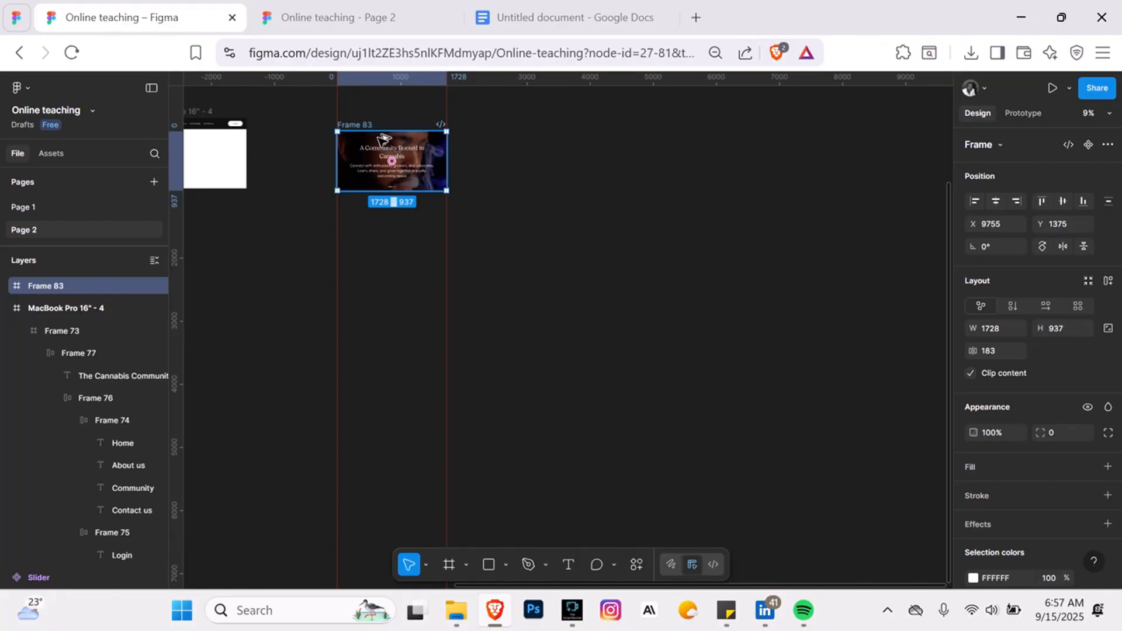
drag(383, 137, 384, 217)
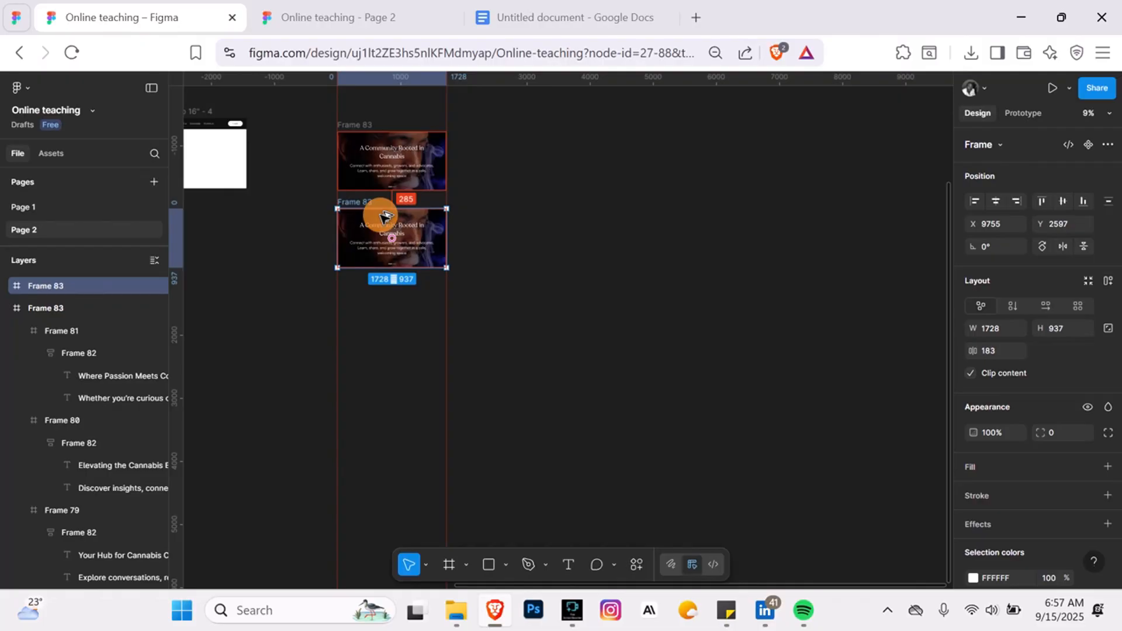
click(971, 374)
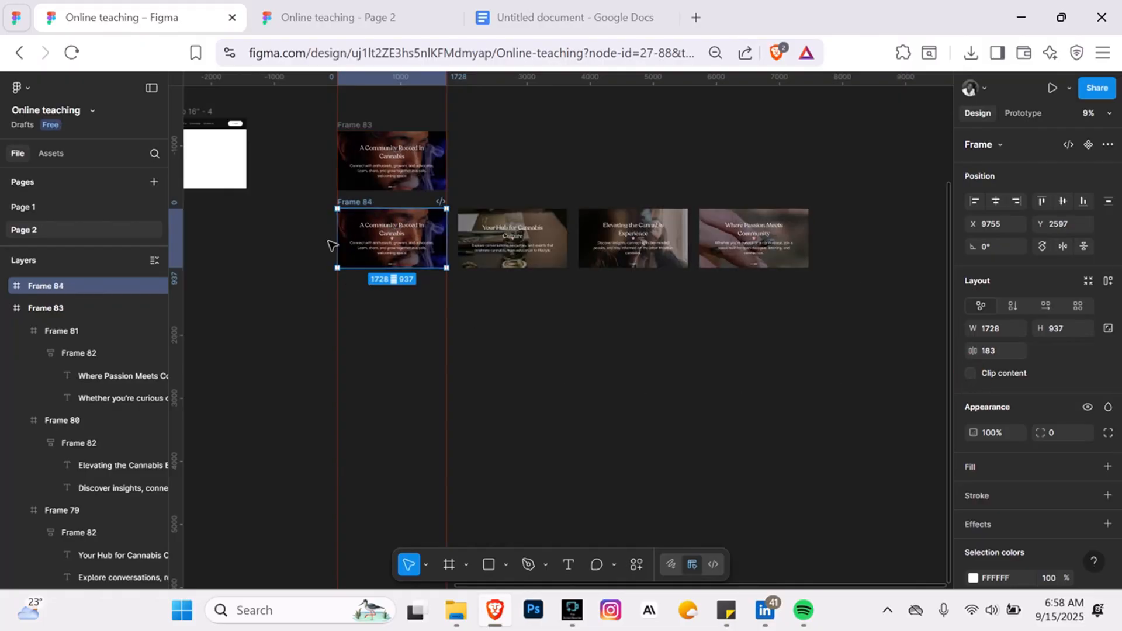
click(351, 228)
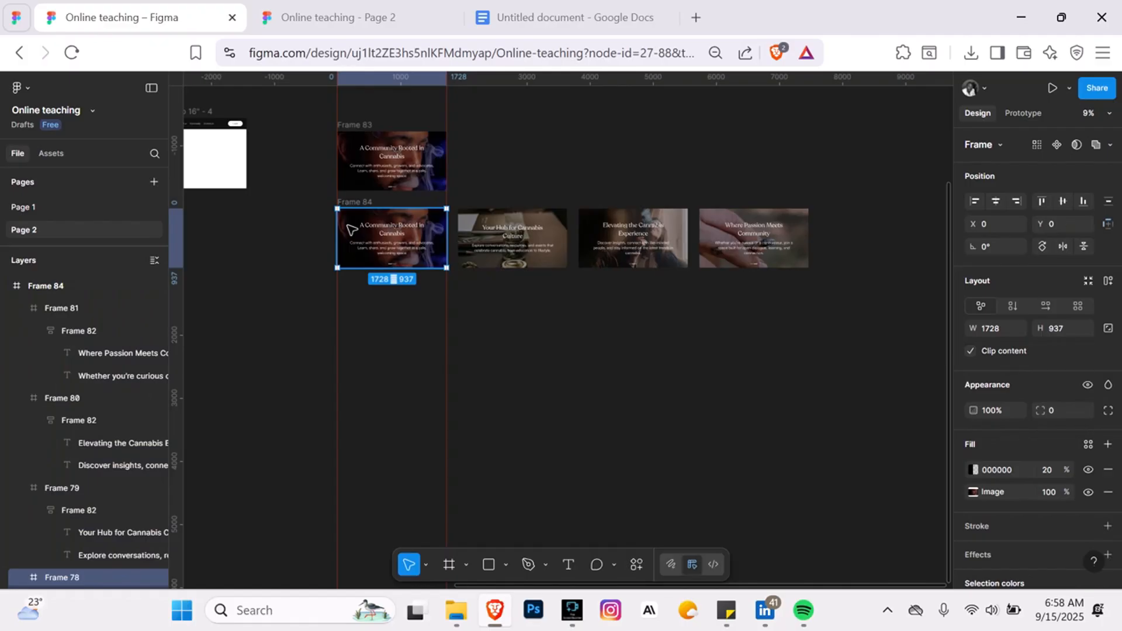
shift+click(481, 224)
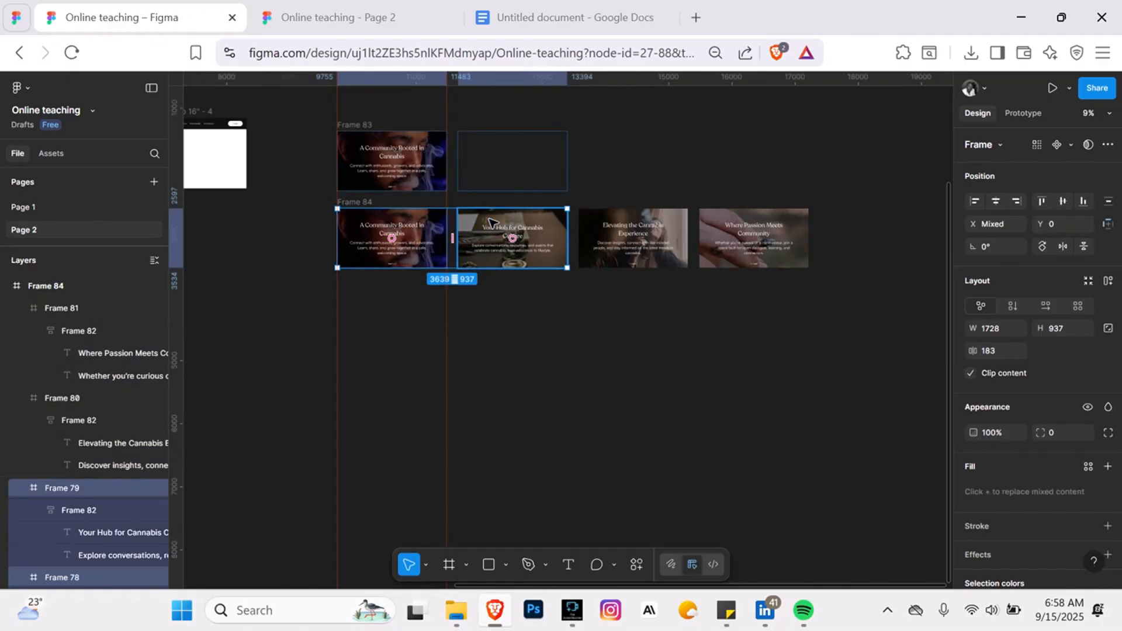
shift+click(624, 228)
shift+click(752, 225)
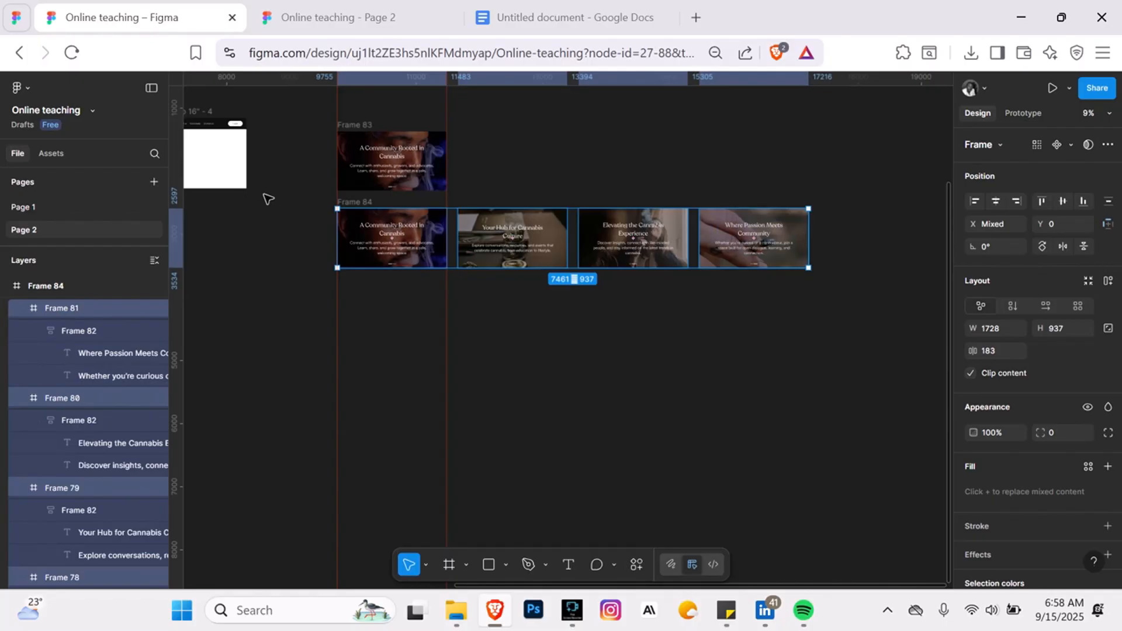
- Rename the upper frame, Frame 83, as Slider 1
click(358, 124)
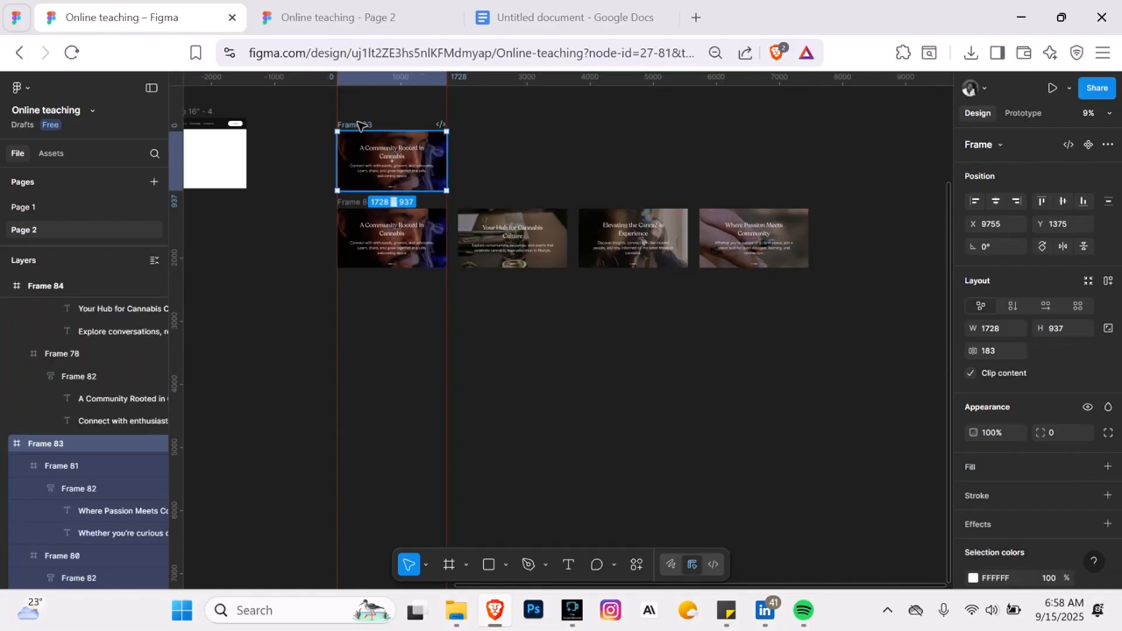
double_click(359, 122)
text(Slider 1)
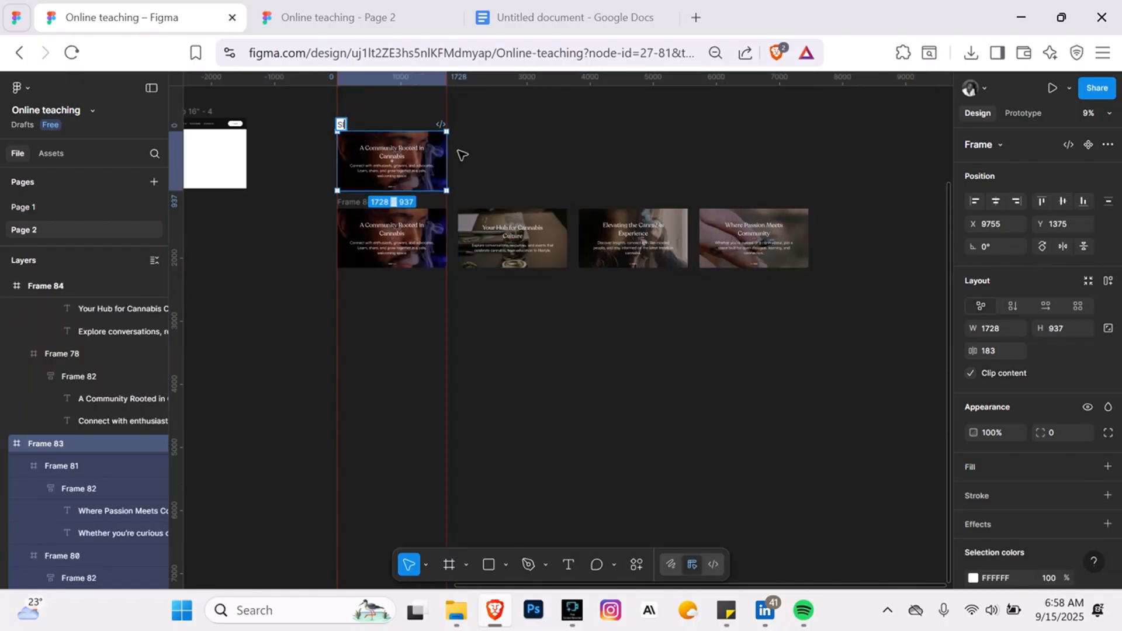
- Rename the lower frame, Frame 84, as Slider 2 and collapse its layer contents
click(357, 204)
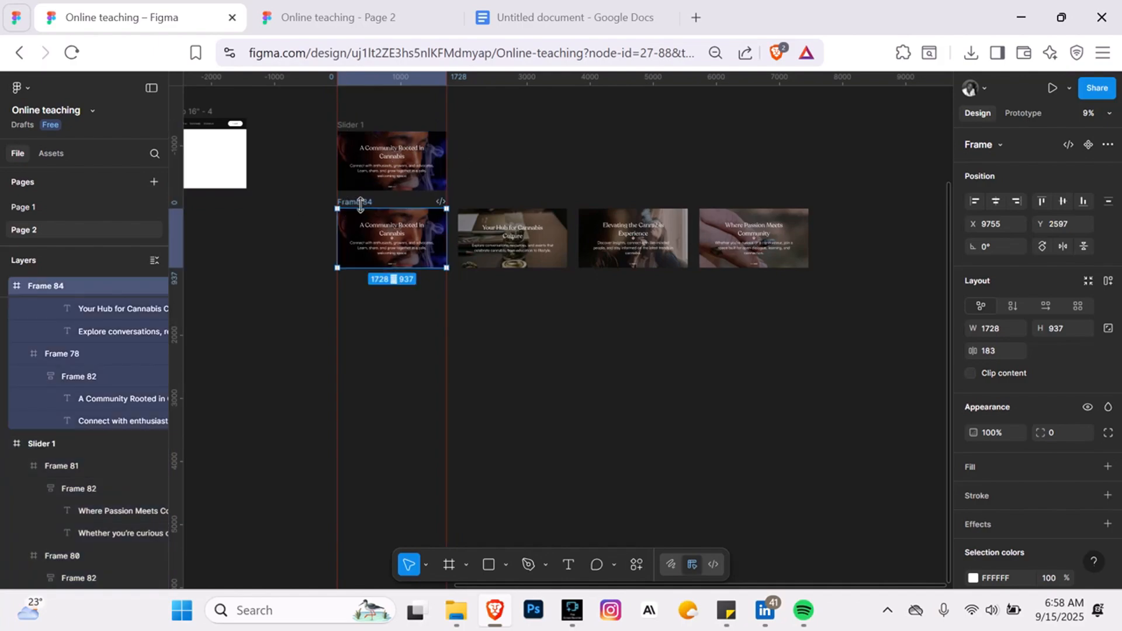
double_click(363, 203)
text(Sl)
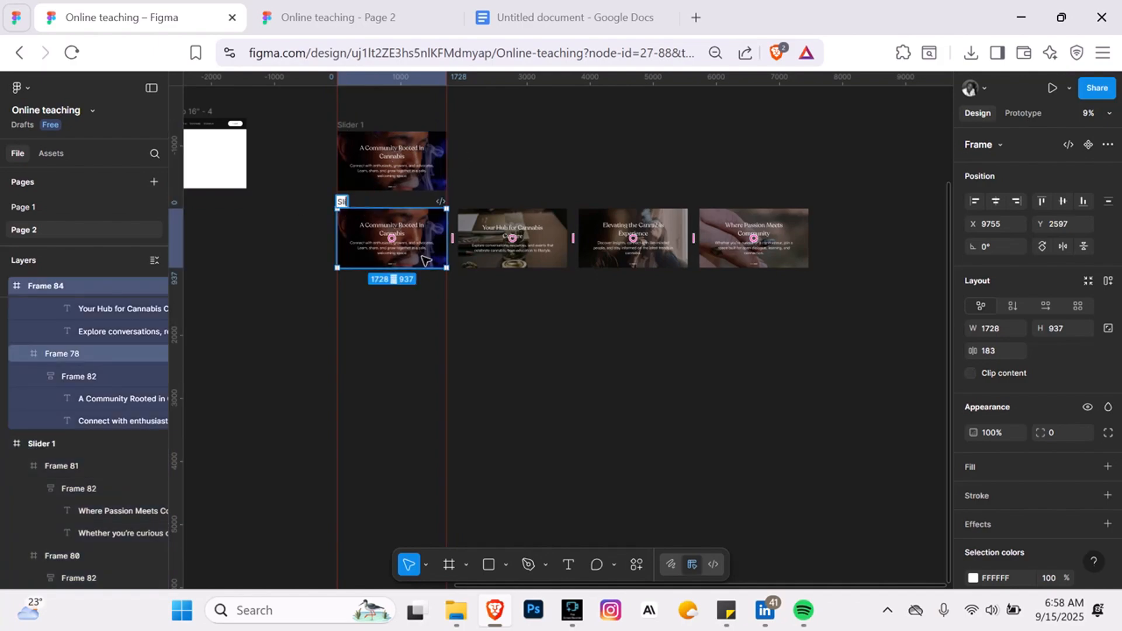
text(ider 2)
key(Return)
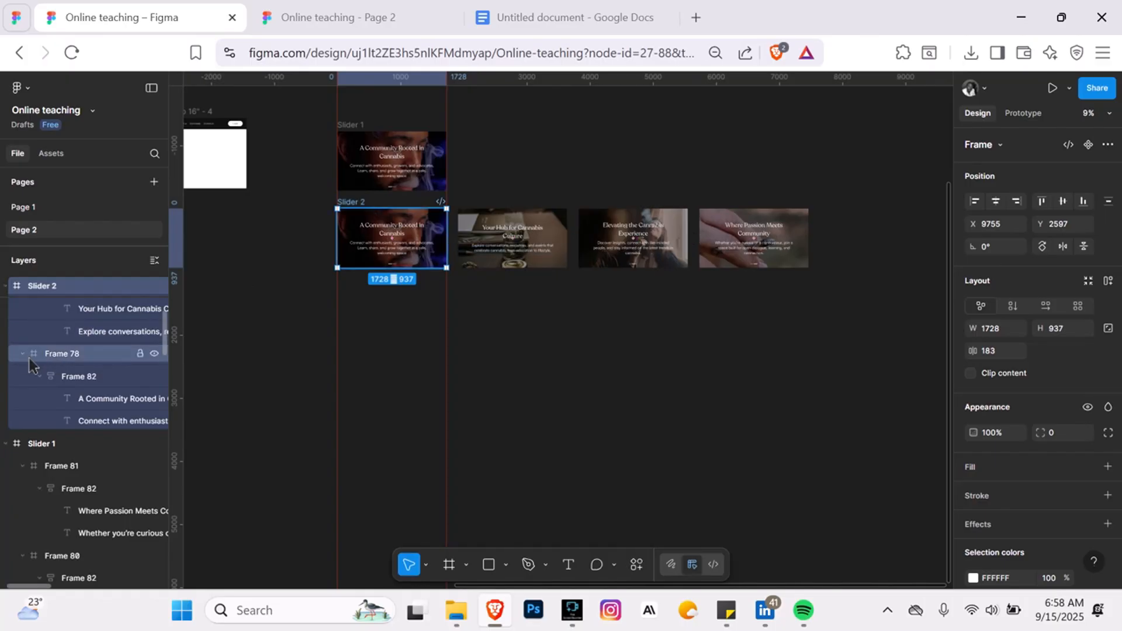
click(6, 286)
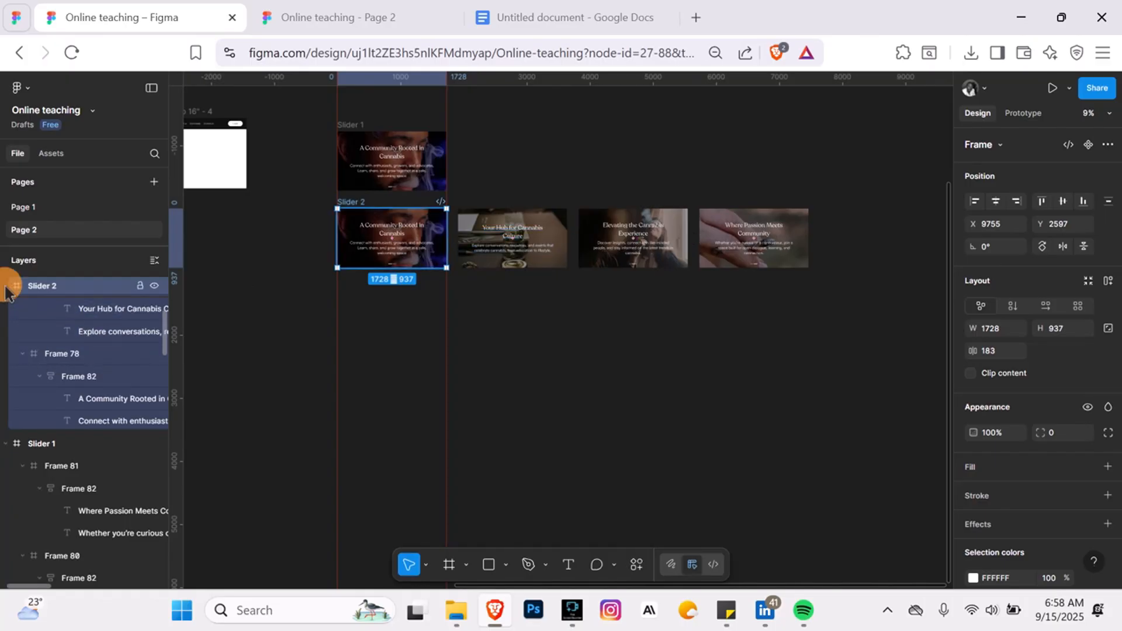
- Collapse the contents of Frames 78, 79, 80 and 81 inside Slider 2 in the layer list
click(52, 349)
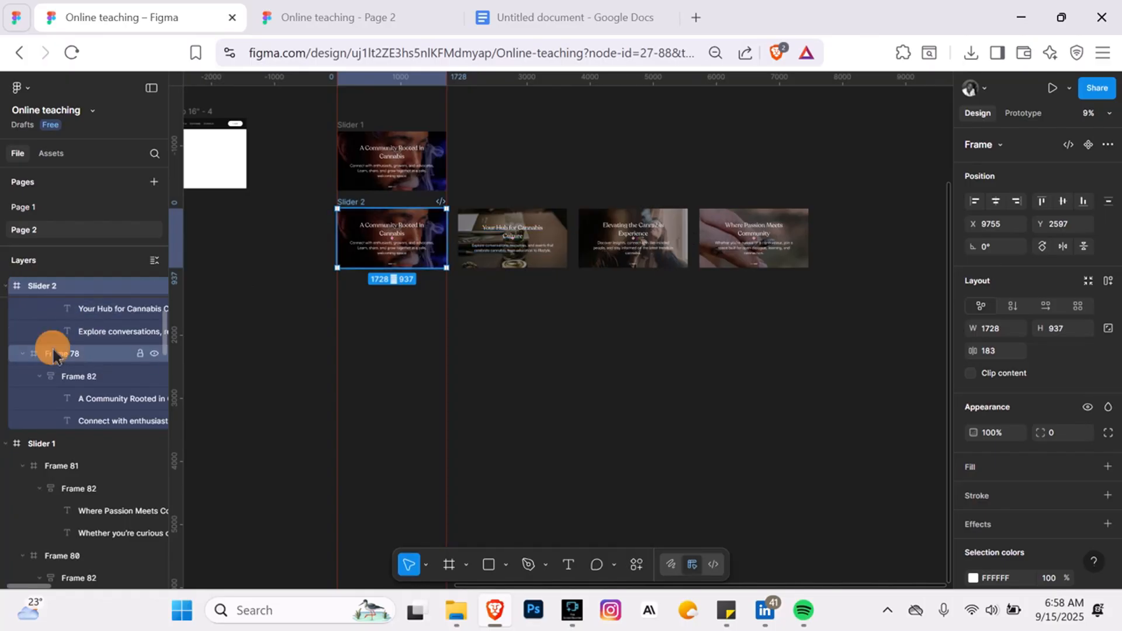
click(22, 356)
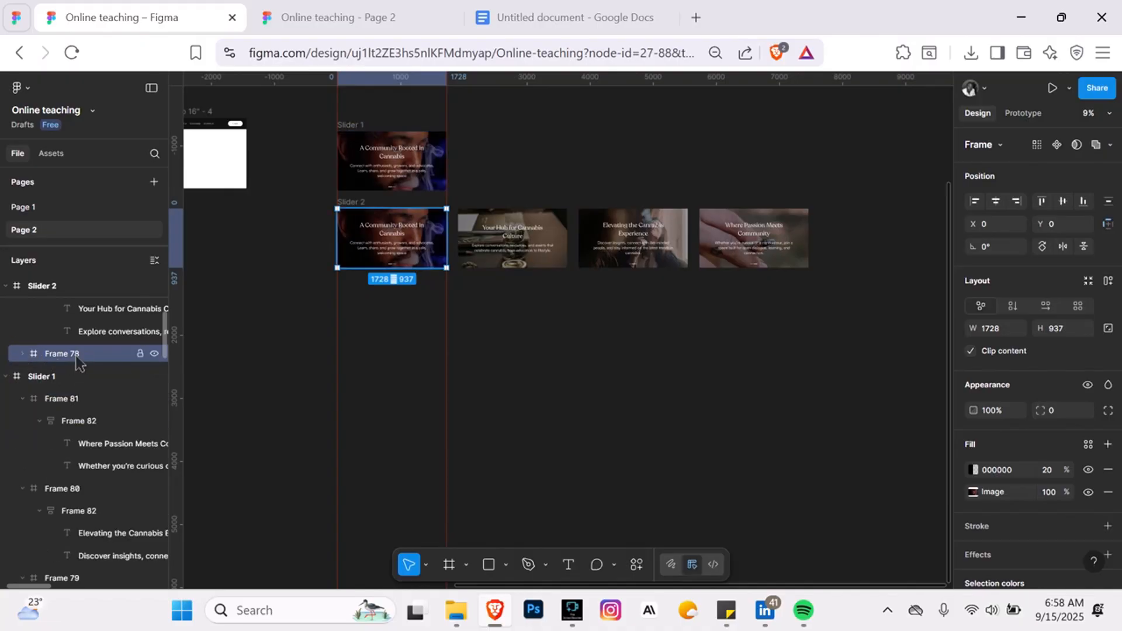
scroll(80, 364, up, 5)
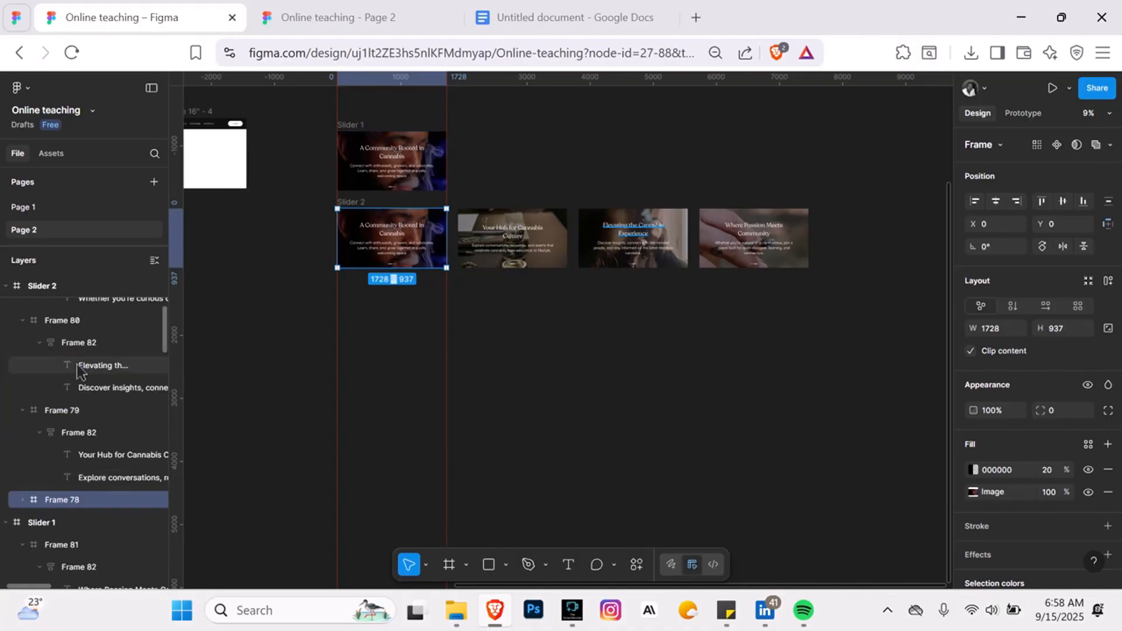
click(23, 410)
scroll(50, 414, up, 3)
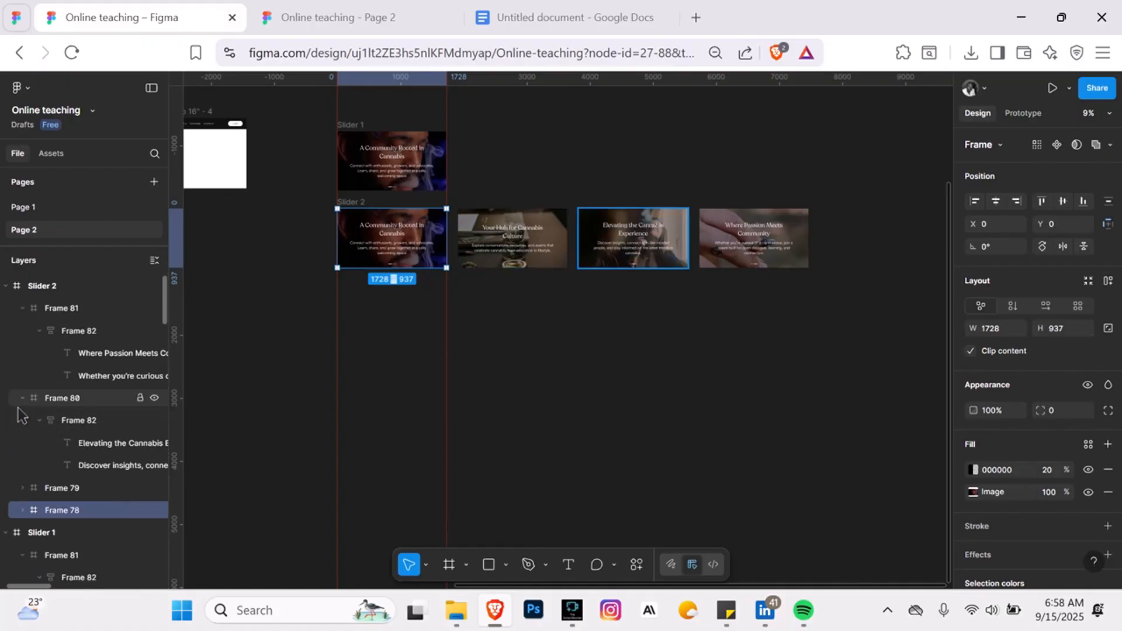
click(23, 398)
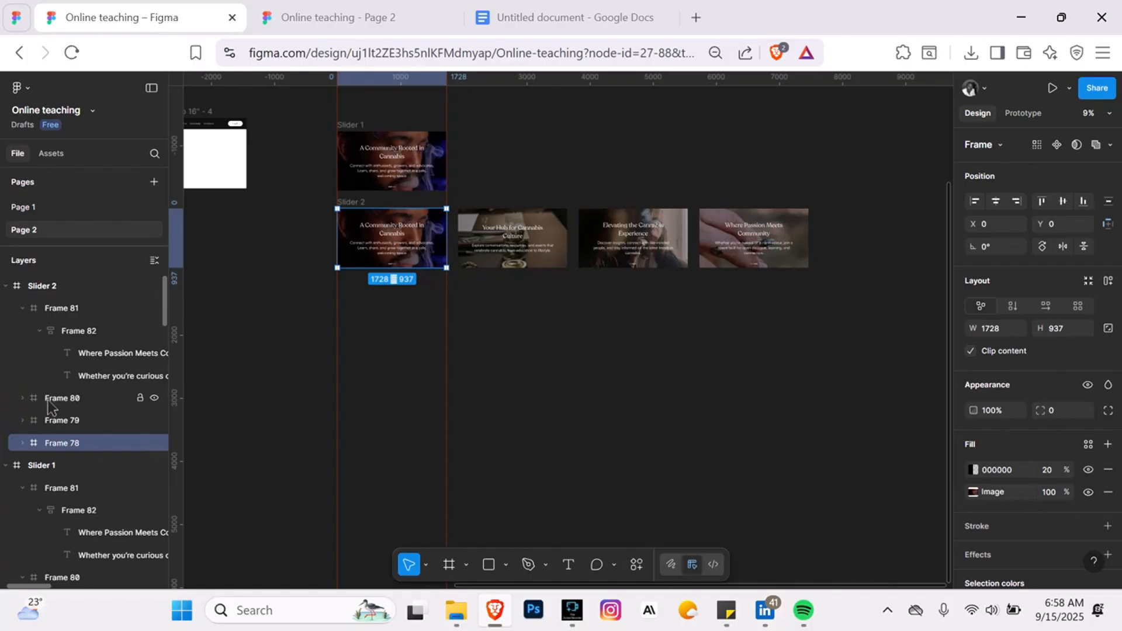
click(48, 400)
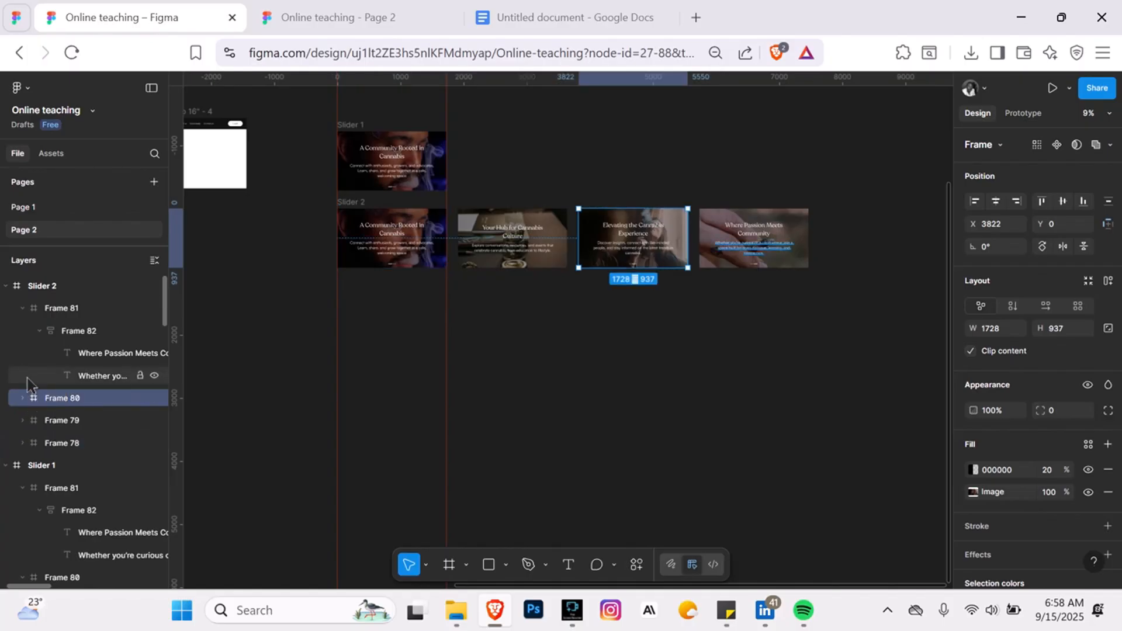
click(22, 308)
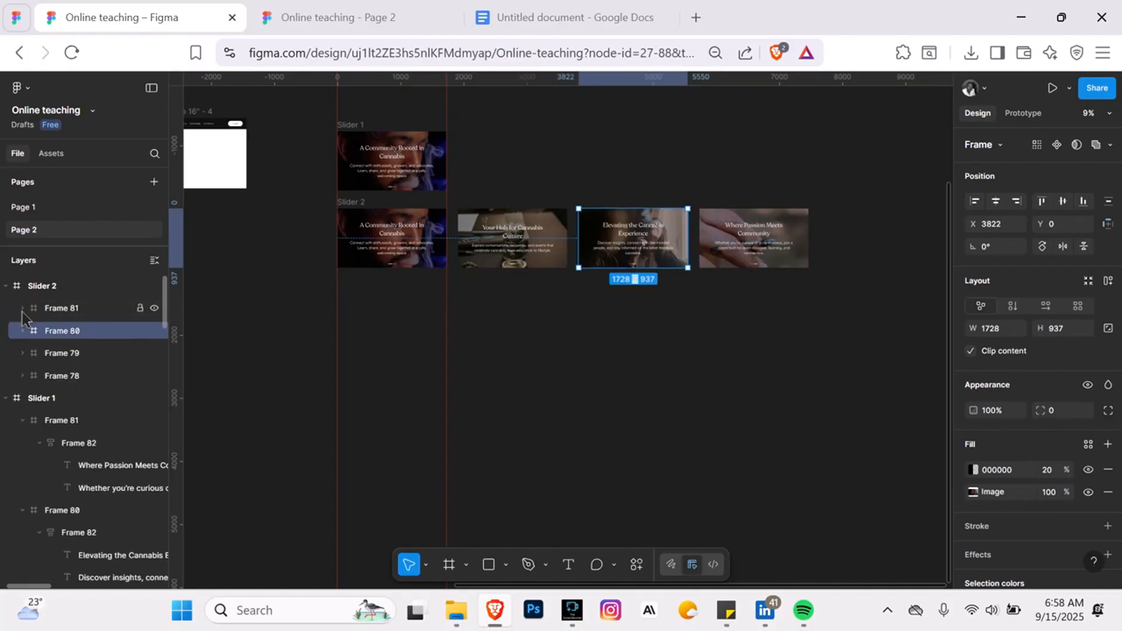
- Shift Frames 78 to 81 together inside Slider 2 to the left, bringing the "Your Hub for Cannabis Culture" slide close to the first guide
click(73, 310)
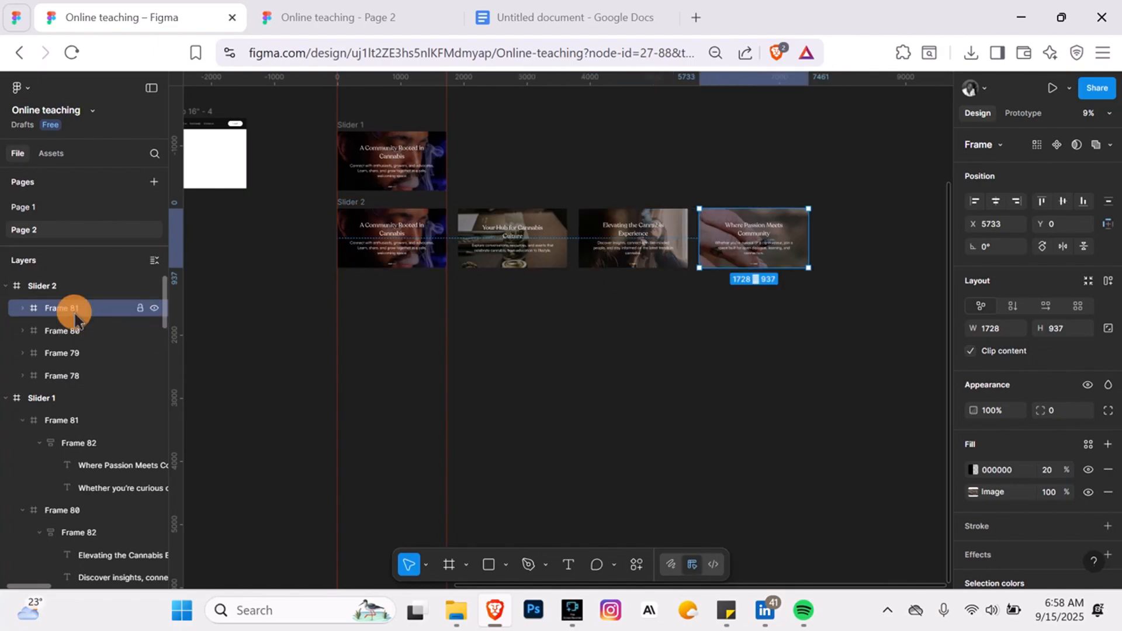
shift+click(74, 374)
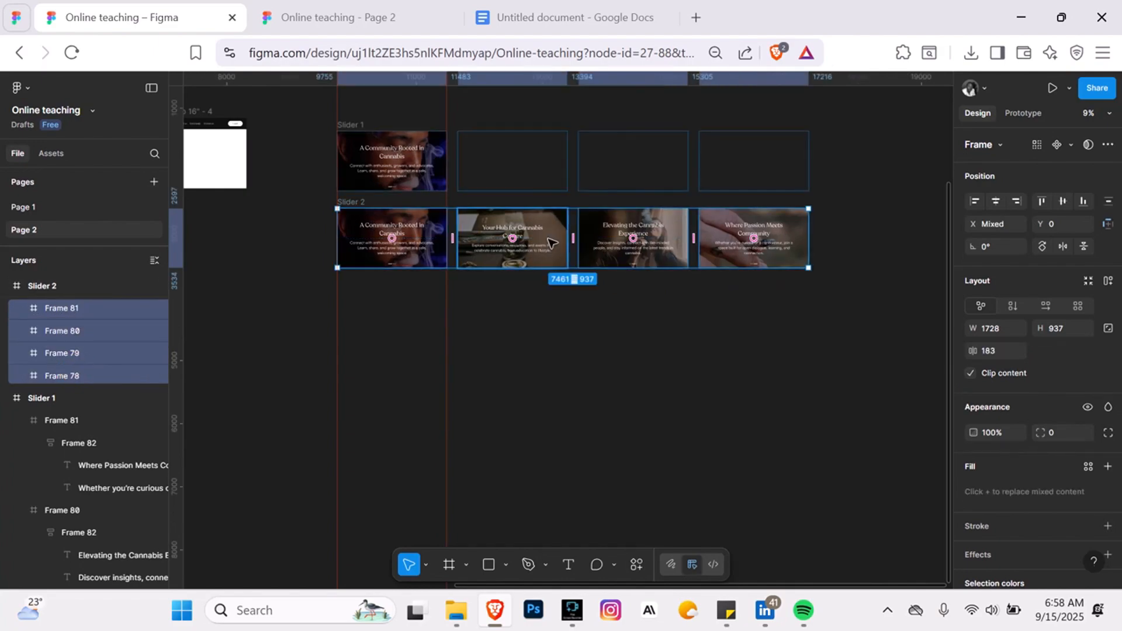
drag(543, 246, 428, 229)
- Fine-align the four selected slides so the second slide's left edge sits exactly on the first guide at 9755
scroll(323, 221, up, 6)
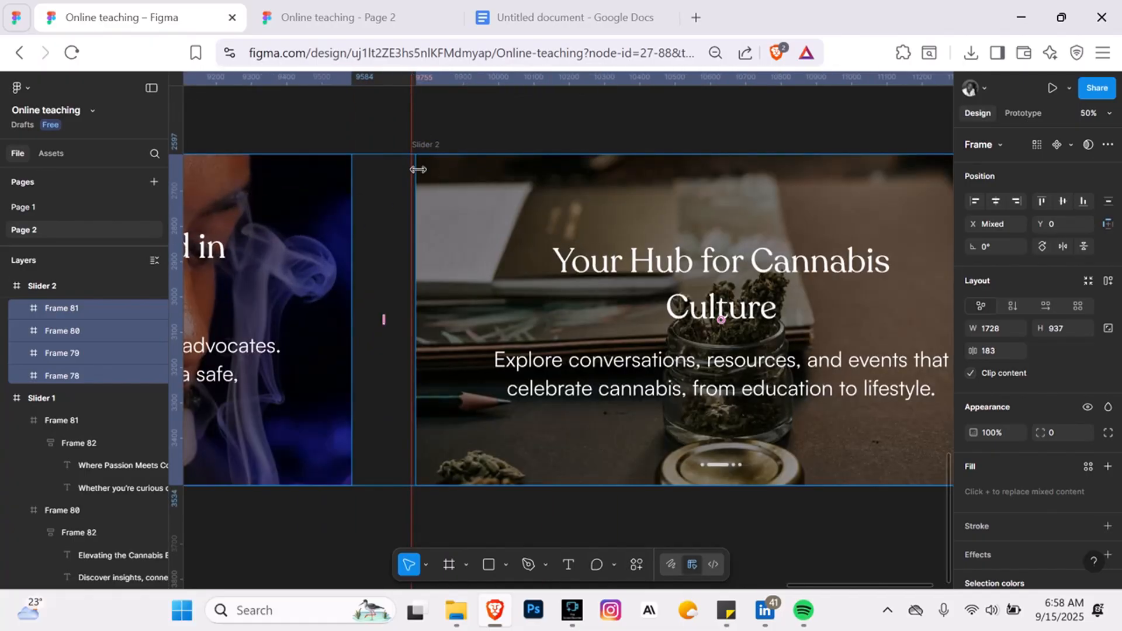
scroll(409, 229, down, 3)
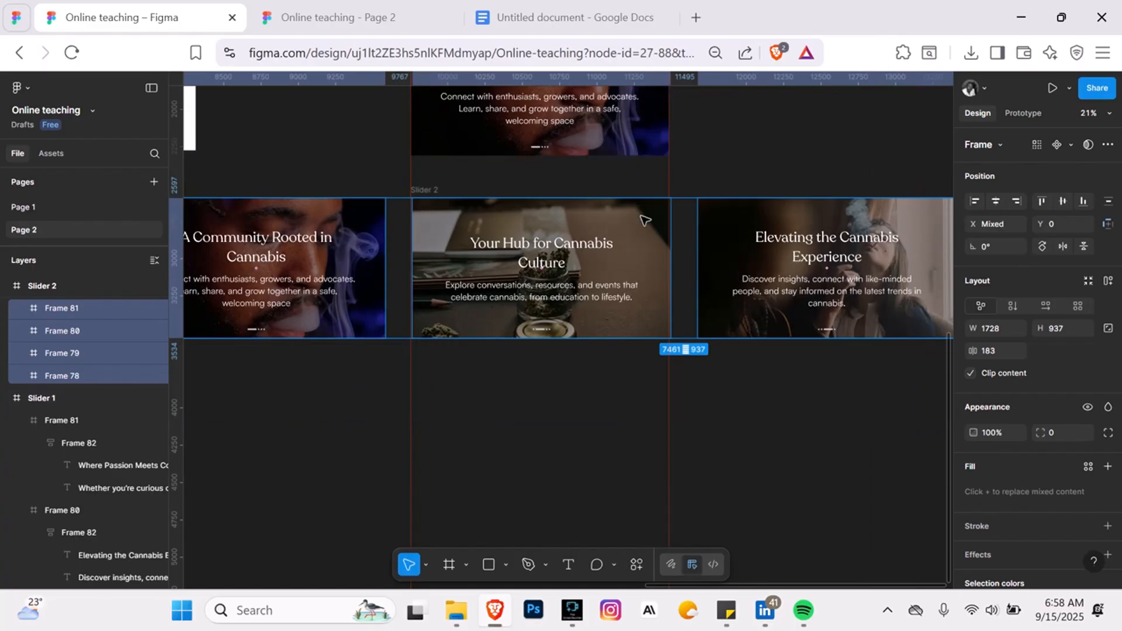
scroll(416, 205, up, 10)
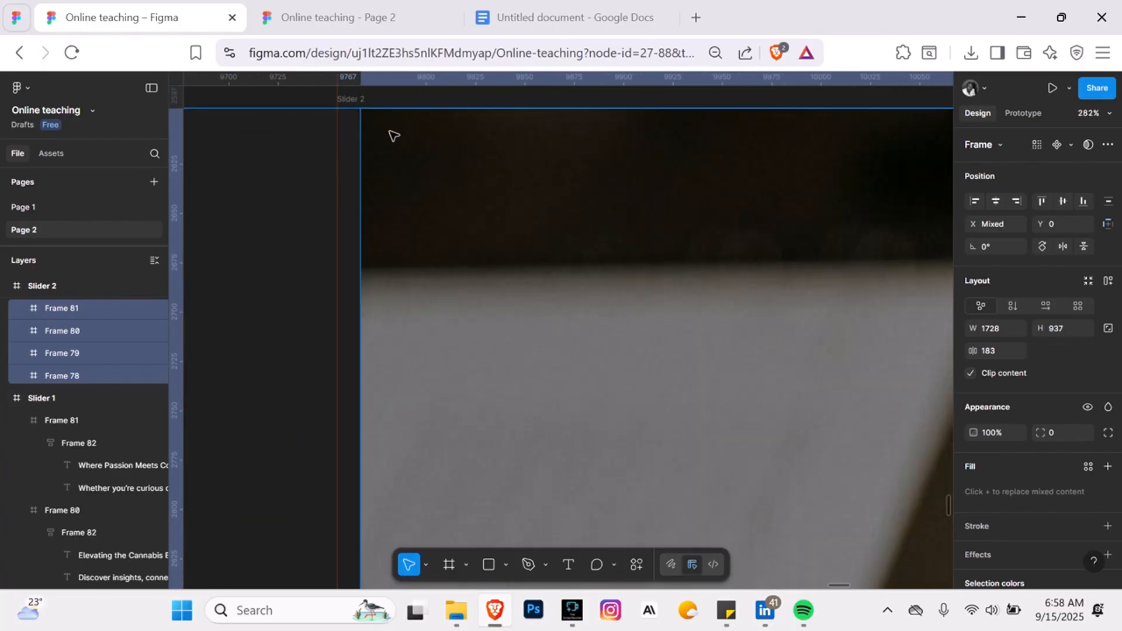
scroll(351, 222, up, 3)
scroll(335, 267, up, 5)
click(411, 331)
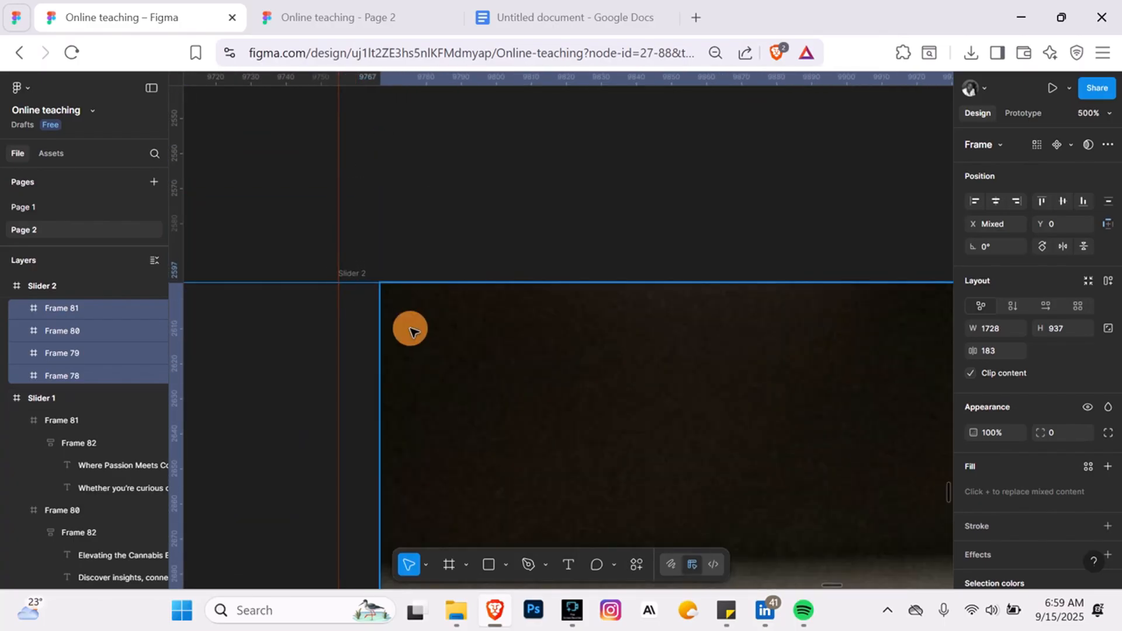
drag(411, 331, 394, 321)
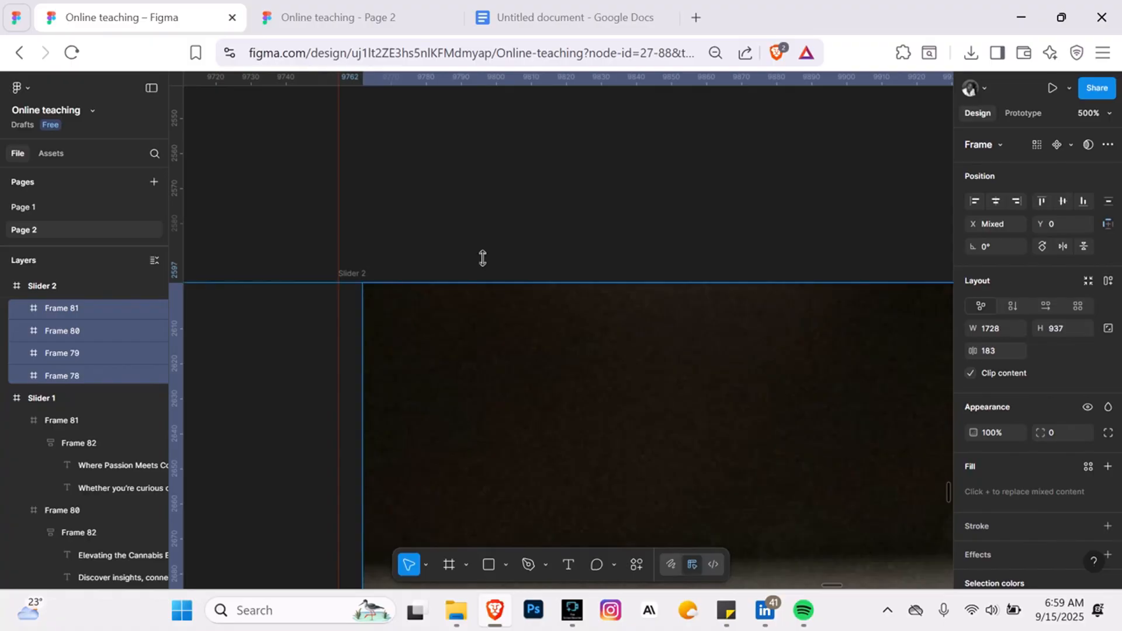
scroll(482, 258, down, 3)
scroll(484, 253, up, 5)
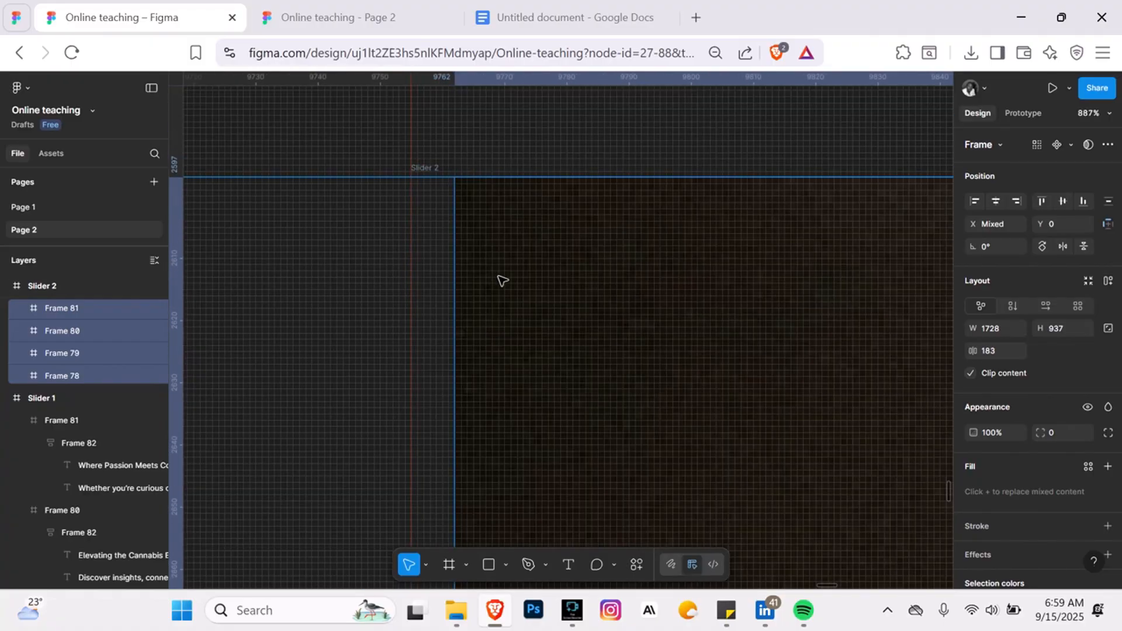
drag(500, 280, 454, 280)
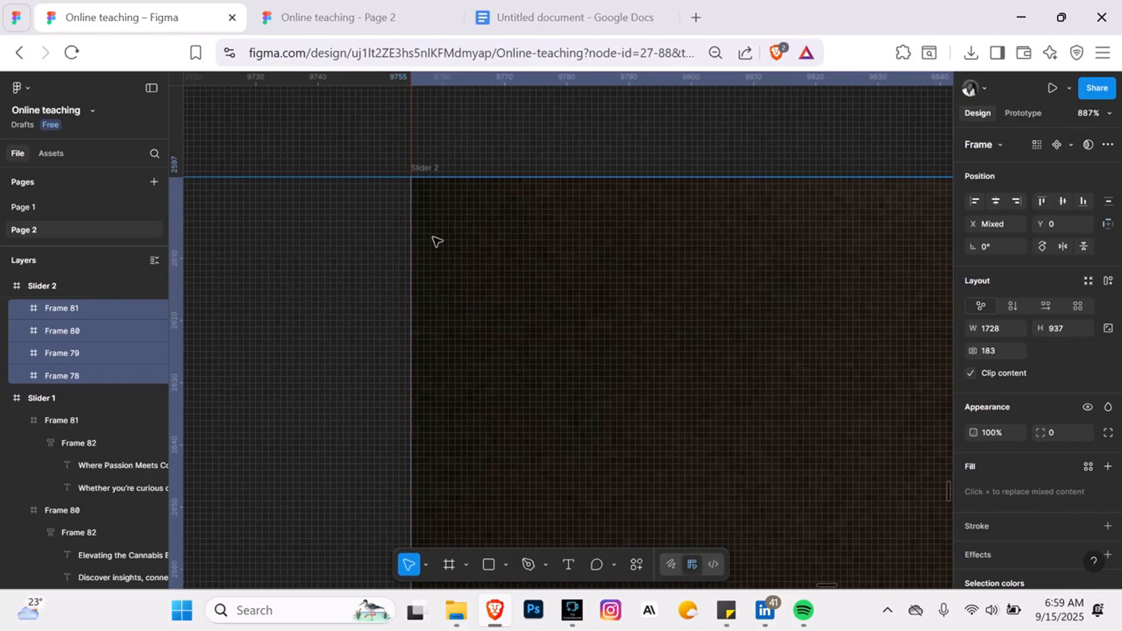
scroll(436, 241, up, 5)
scroll(416, 170, down, 15)
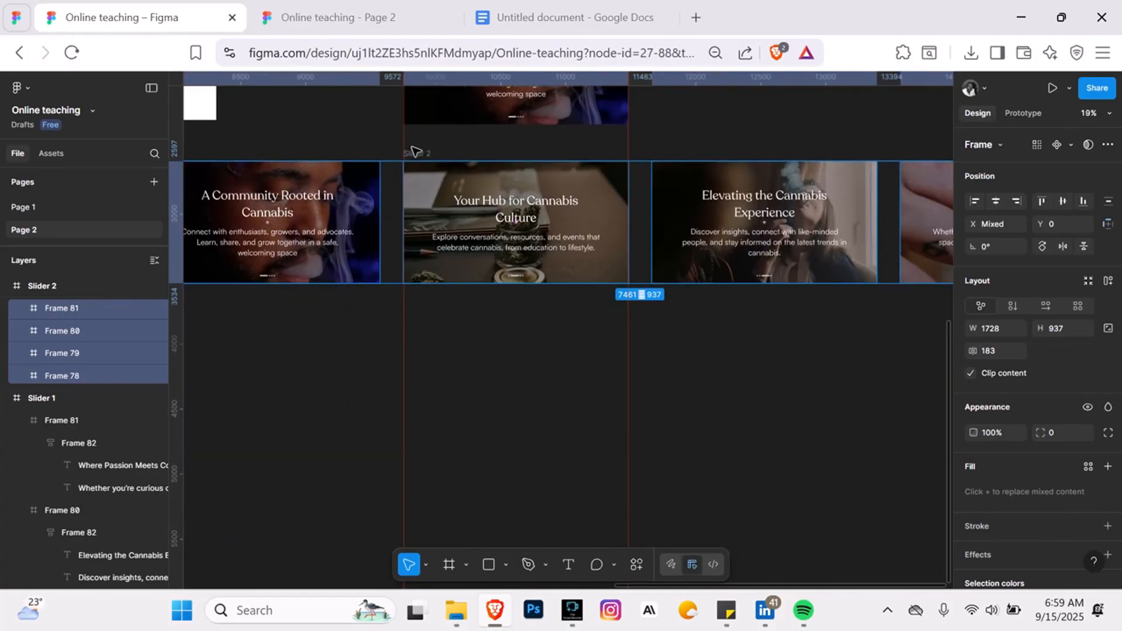
- Enable content clipping on Slider 2 and duplicate the frame directly below, at Y 3956
click(413, 152)
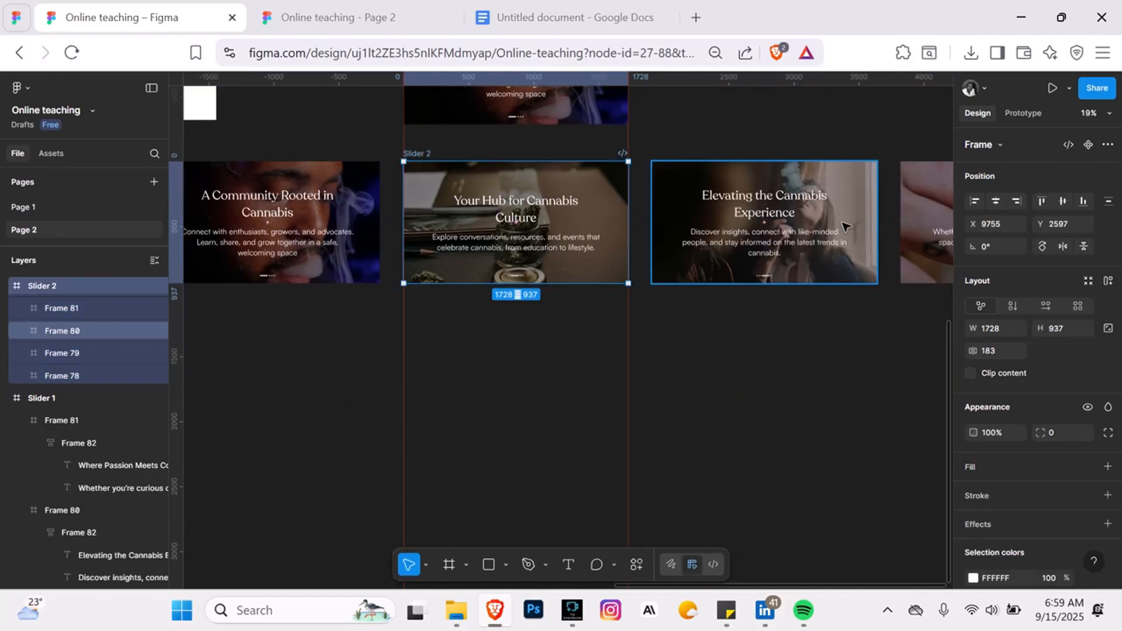
click(972, 374)
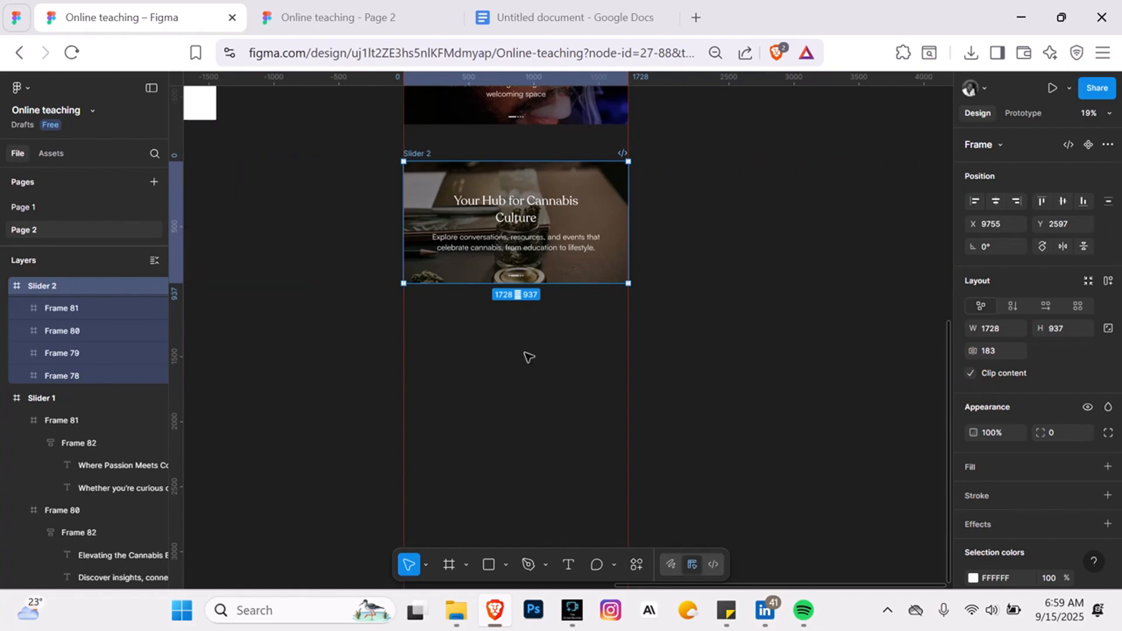
scroll(441, 343, down, 3)
scroll(441, 343, up, 2)
scroll(442, 346, down, 2)
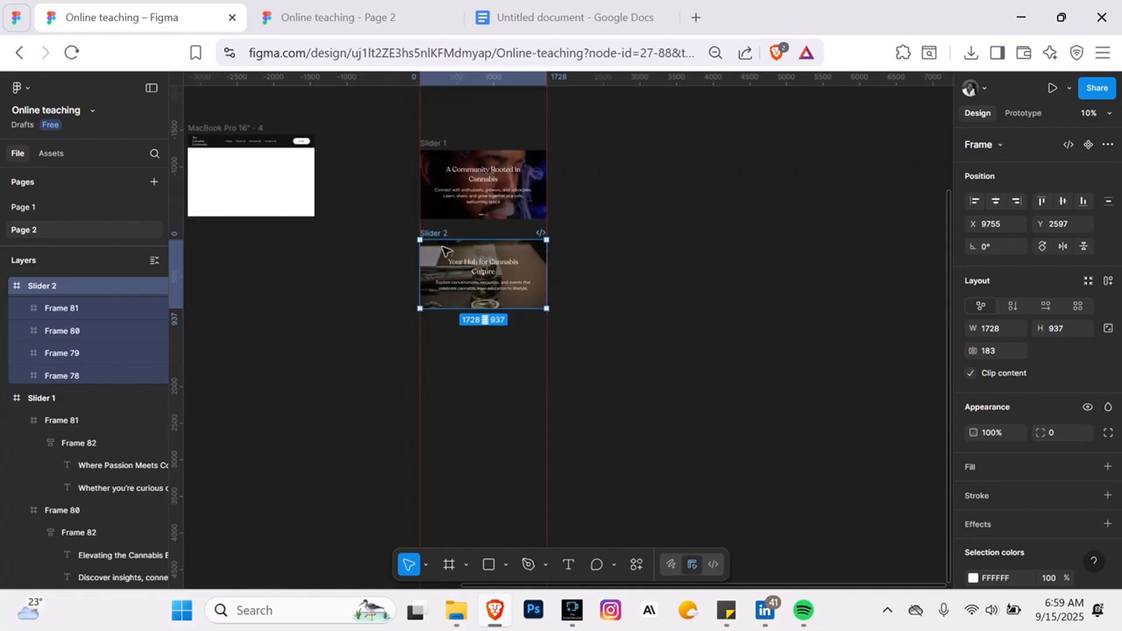
drag(442, 260, 450, 352)
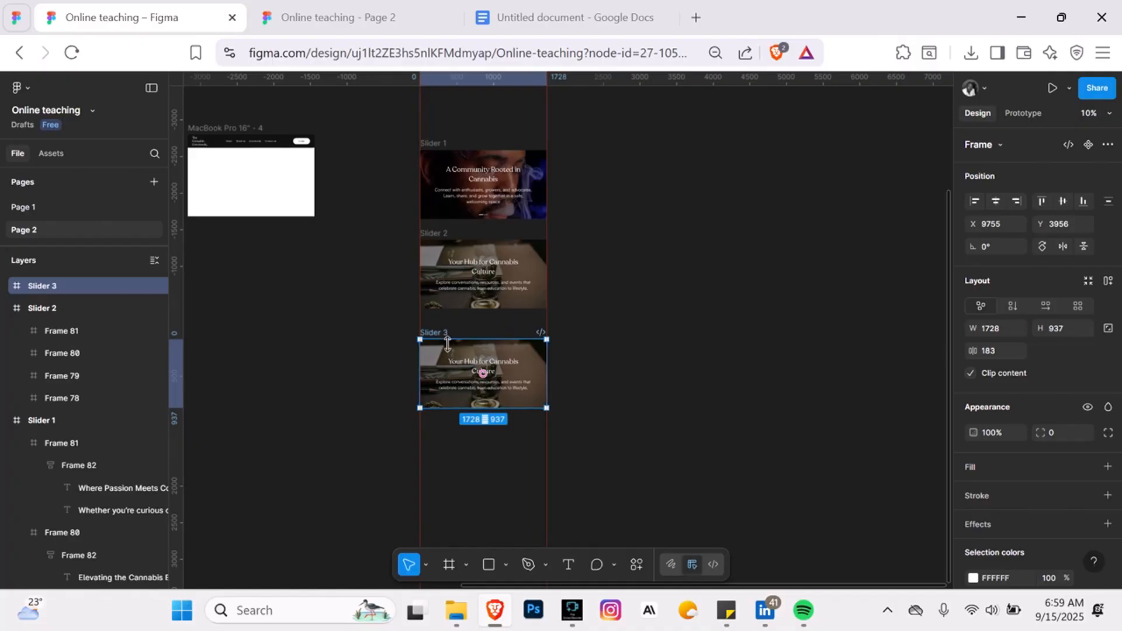
- Collapse Slider 2 and expand Slider 3 in the layer list, and turn off content clipping on Slider 3
click(6, 308)
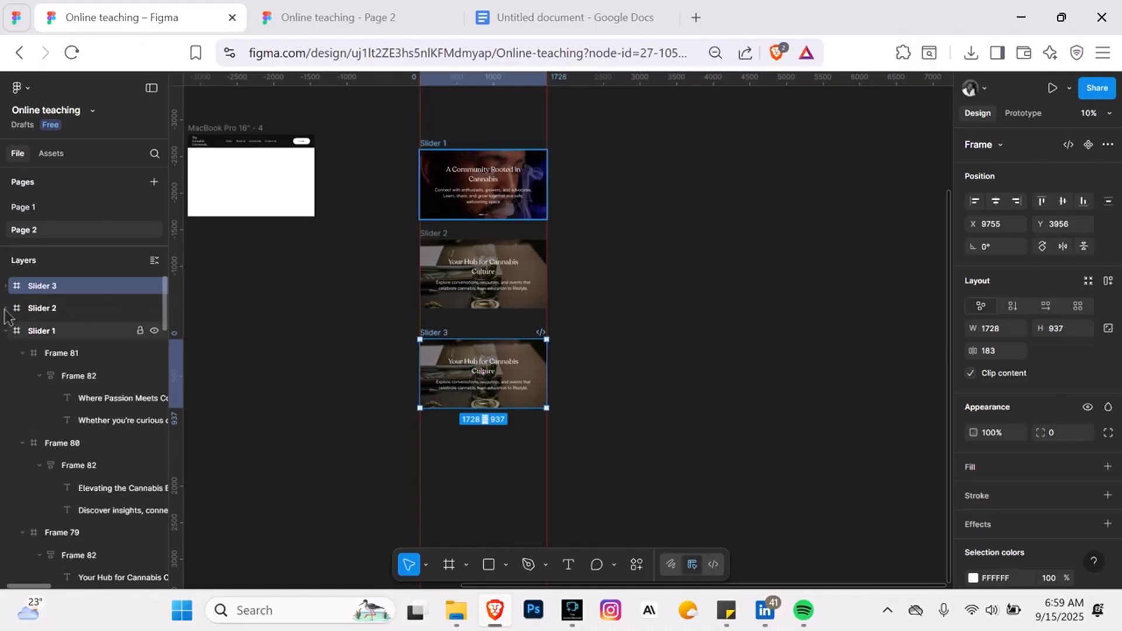
click(6, 285)
click(89, 307)
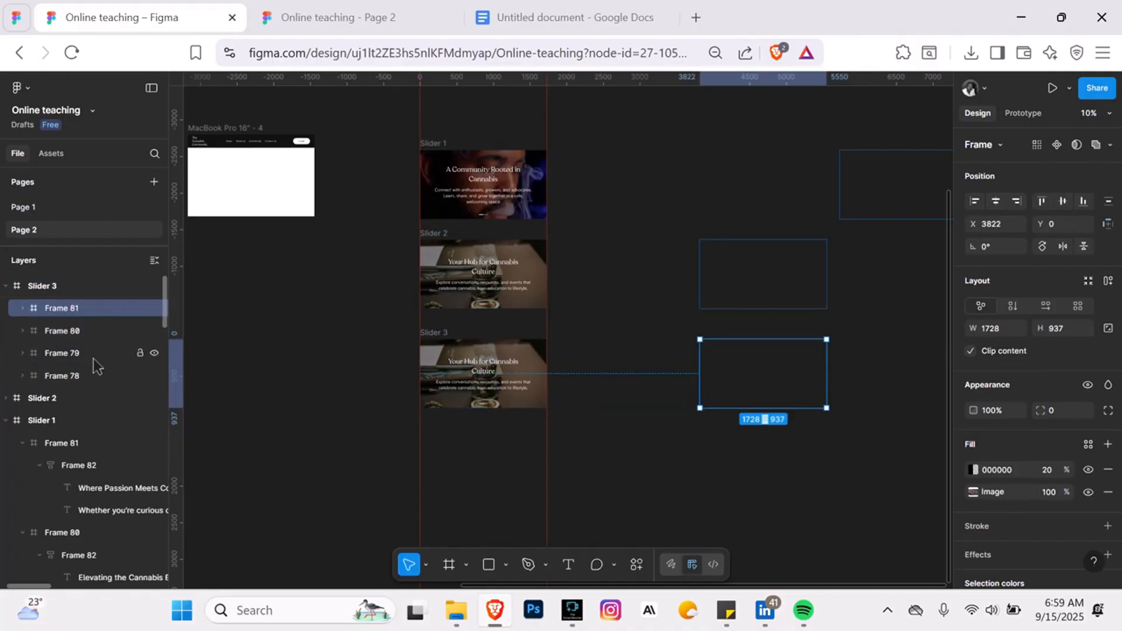
shift+click(88, 375)
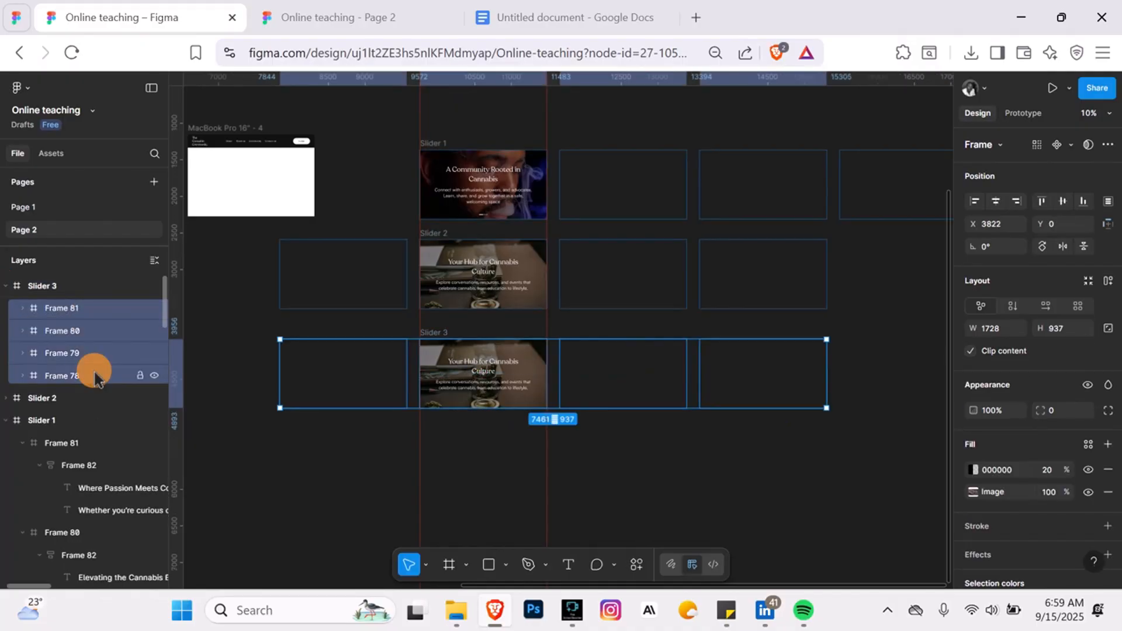
click(35, 286)
click(971, 374)
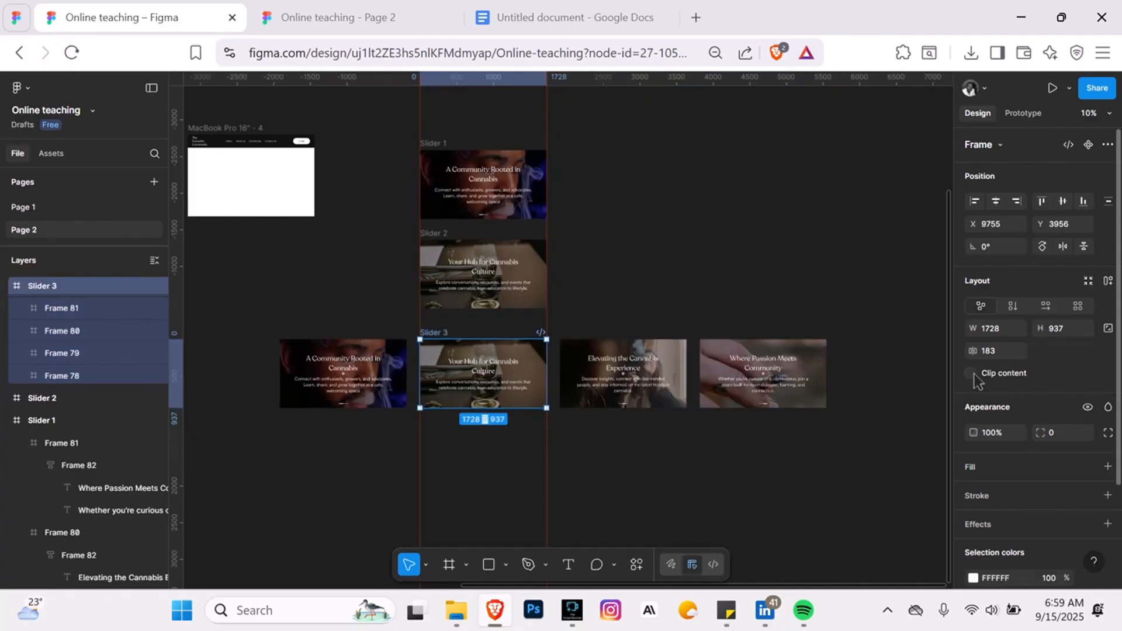
- Shift the four slides inside Slider 3 left until the "Elevating the Cannabis Experience" slide's left edge meets the first guide at 9755
click(101, 308)
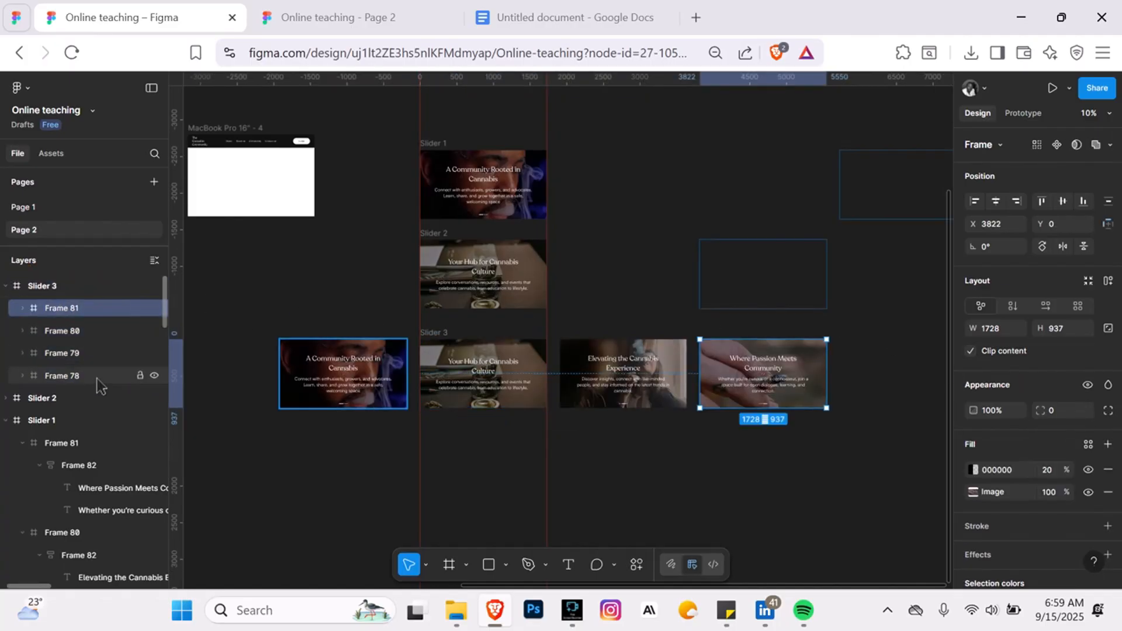
shift+click(97, 375)
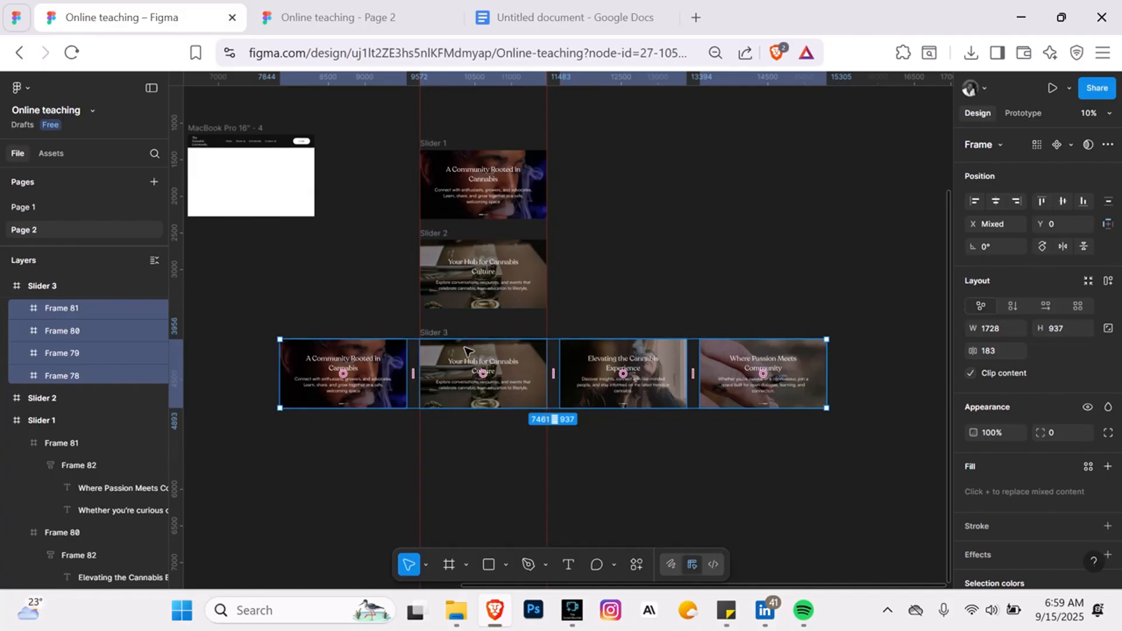
drag(534, 380, 422, 372)
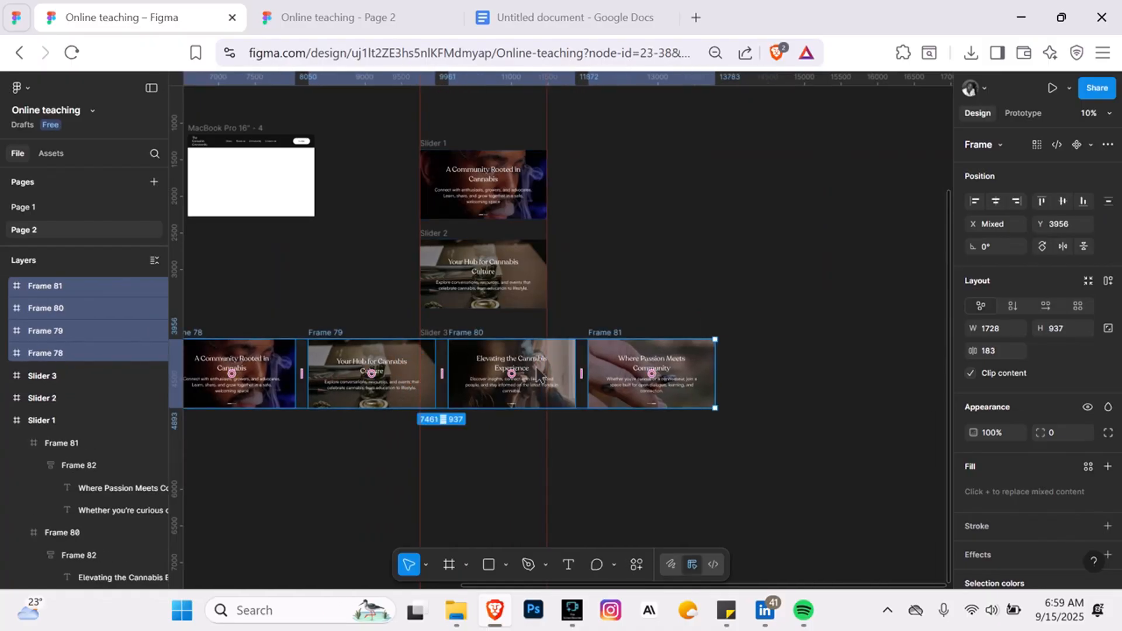
key(ctrl+z)
scroll(471, 372, up, 4)
scroll(673, 346, down, 2)
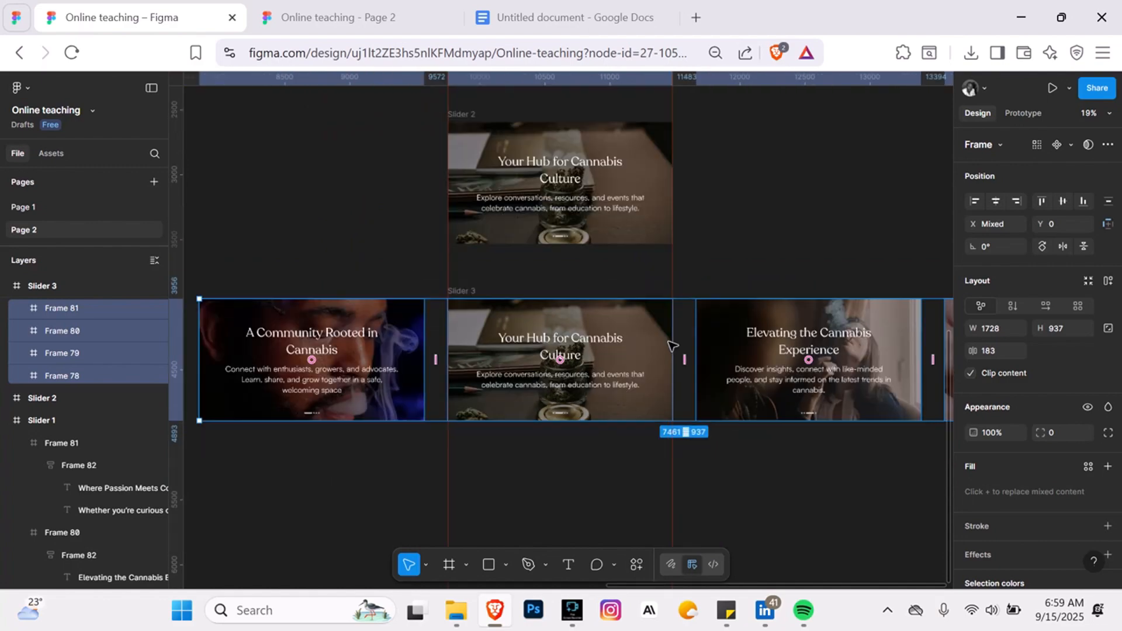
drag(721, 329, 477, 318)
scroll(476, 318, up, 10)
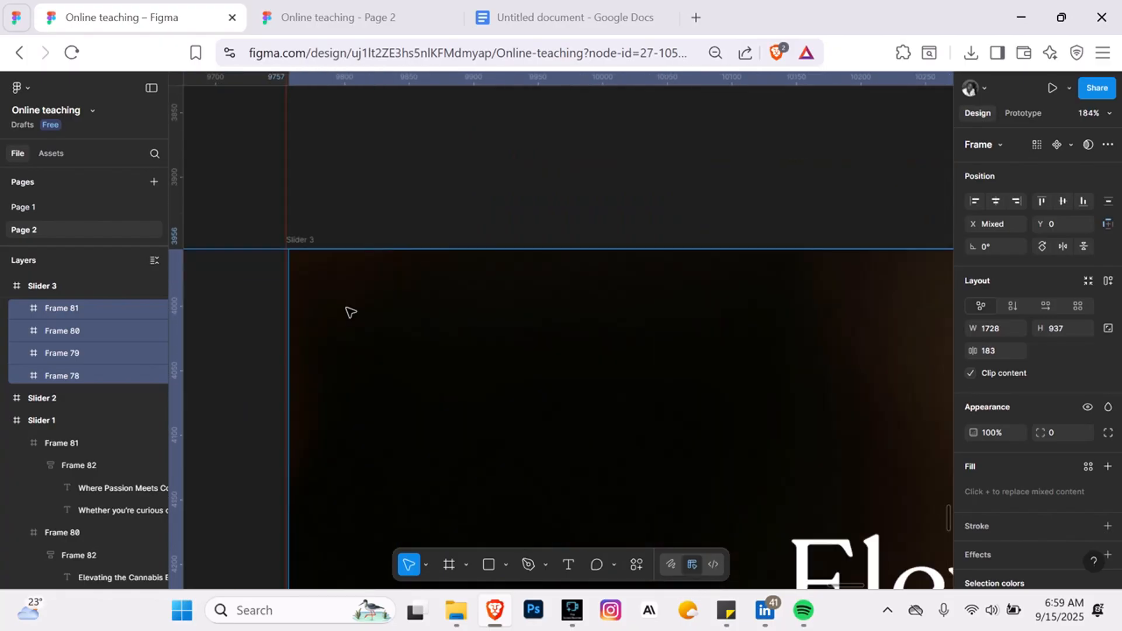
scroll(292, 262, up, 8)
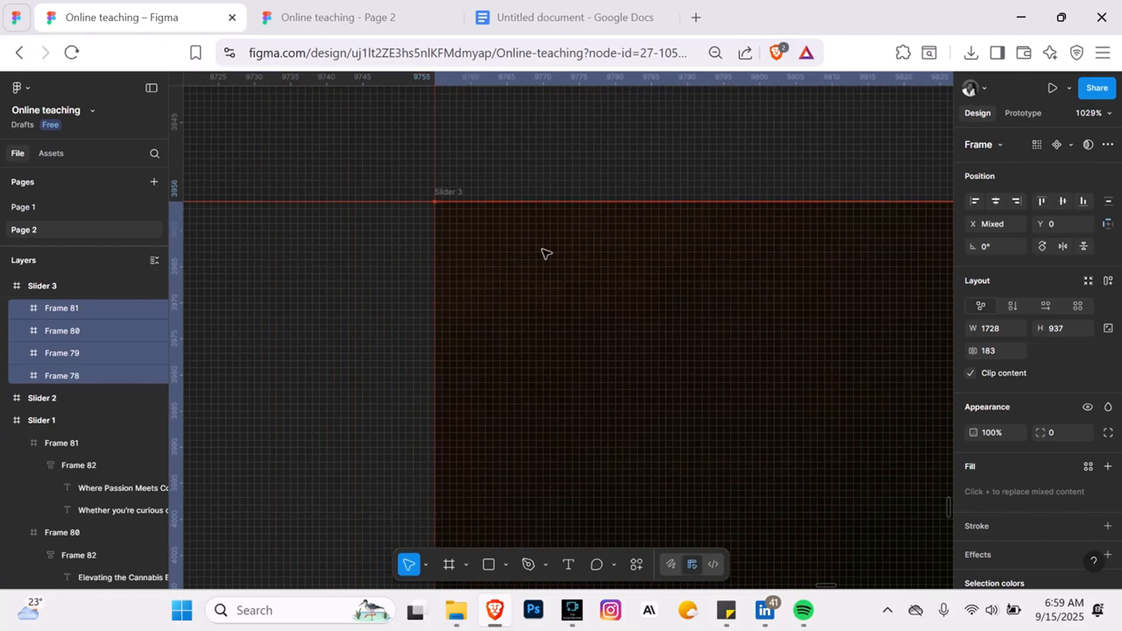
scroll(428, 203, down, 1)
- Enable content clipping on Slider 3 and keep the frame selected
click(442, 192)
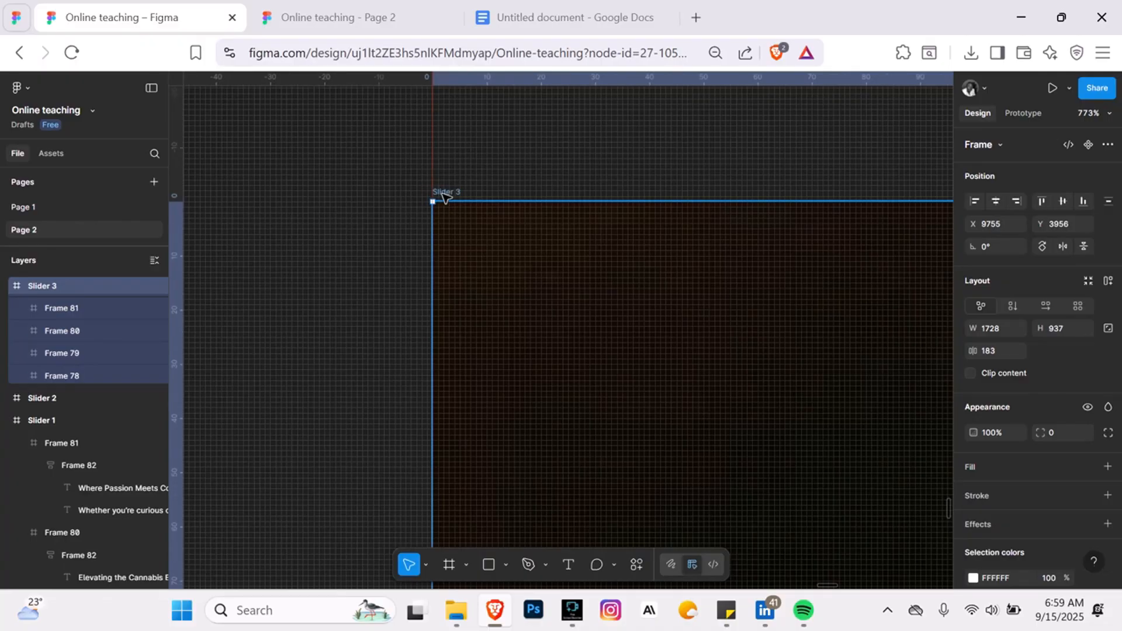
scroll(466, 226, down, 10)
scroll(527, 264, down, 3)
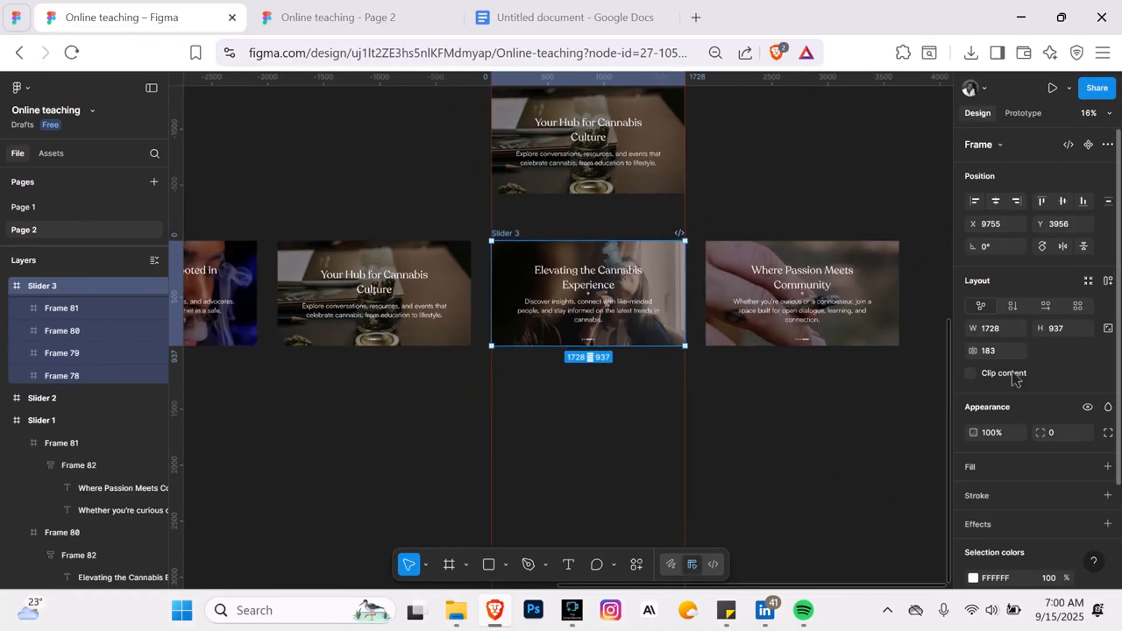
click(970, 374)
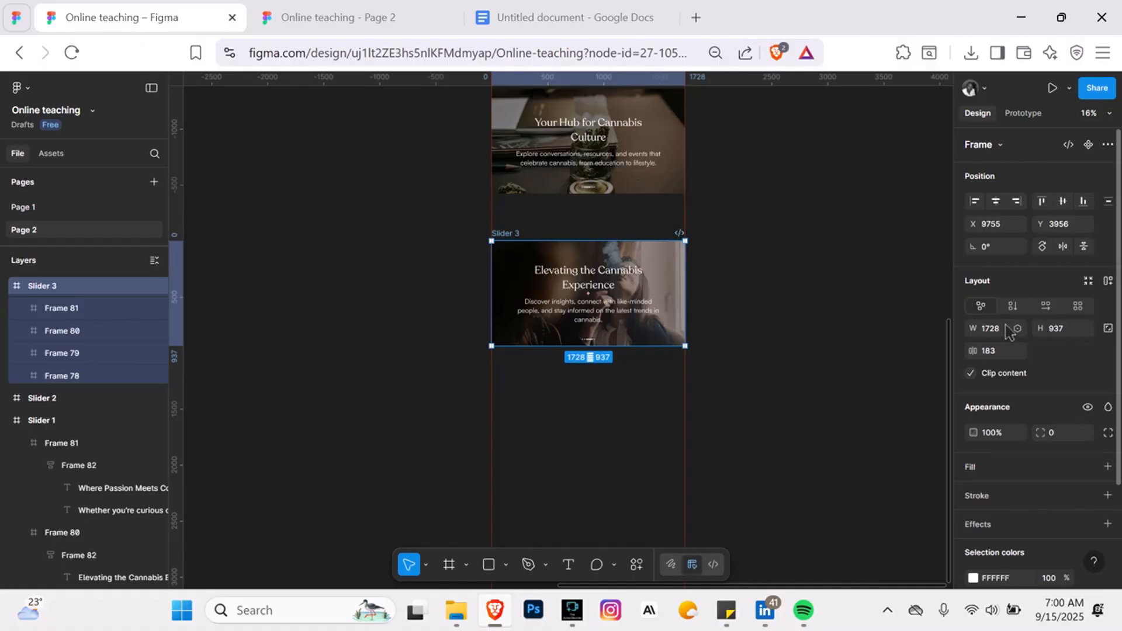
click(511, 234)
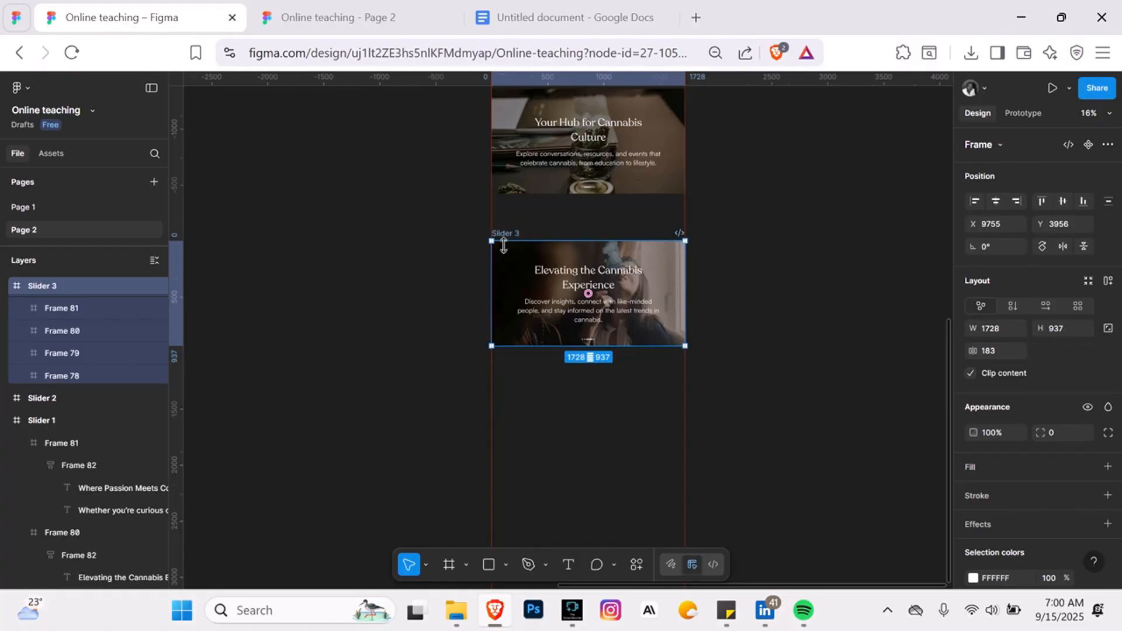
- Duplicate the Slider 3 frame directly below at Y 5315 and turn off content clipping on the copy, Slider 4
scroll(503, 246, down, 2)
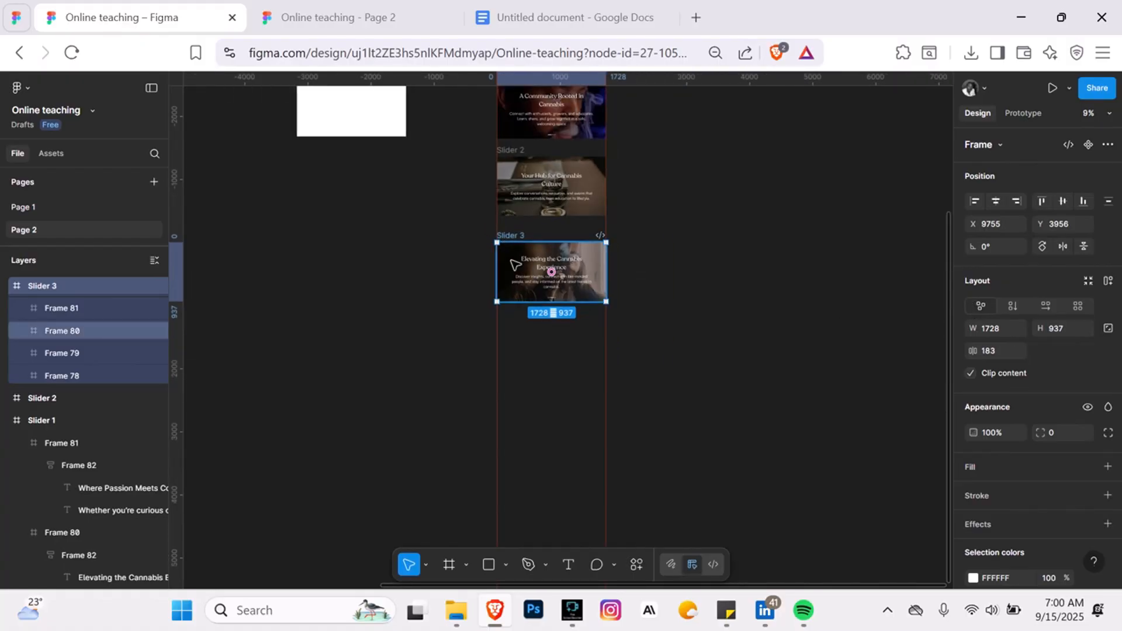
drag(514, 265, 519, 351)
scroll(518, 351, down, 2)
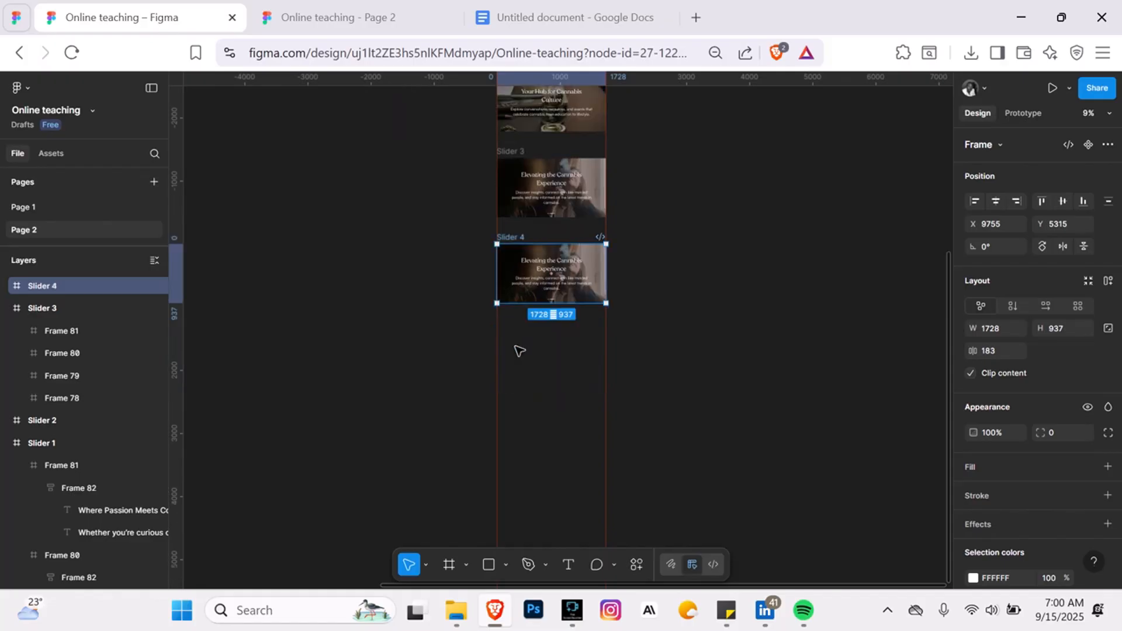
click(970, 372)
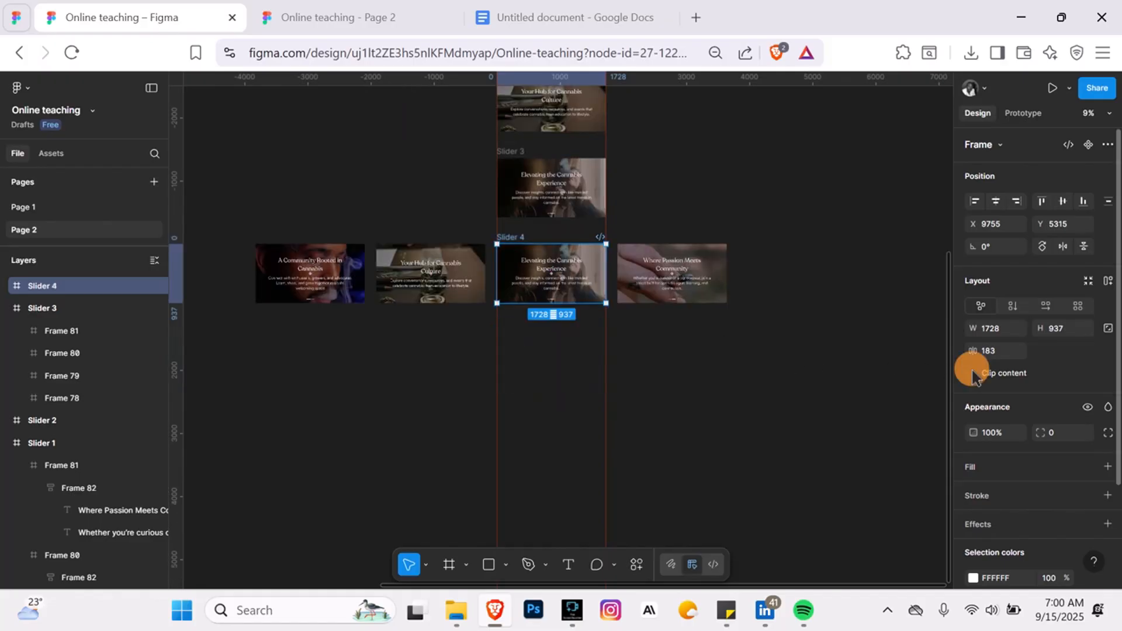
- Shift the four slides inside Slider 4 left until the "Where Passion Meets Community" slide's left edge meets the first guide at 9755
click(337, 280)
shift+click(431, 274)
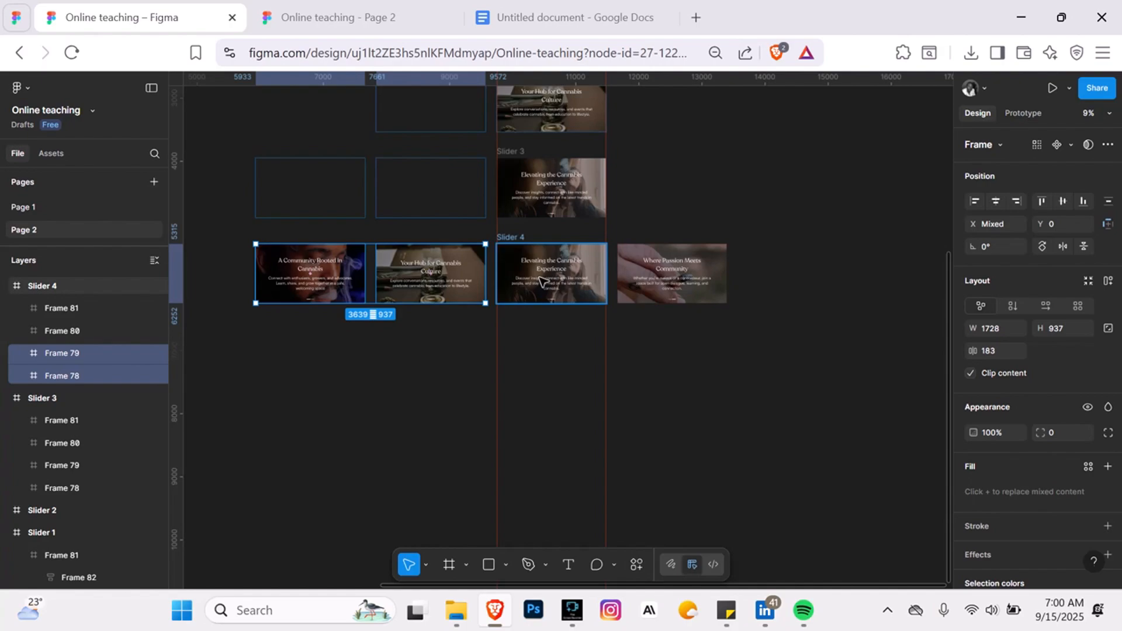
shift+click(514, 255)
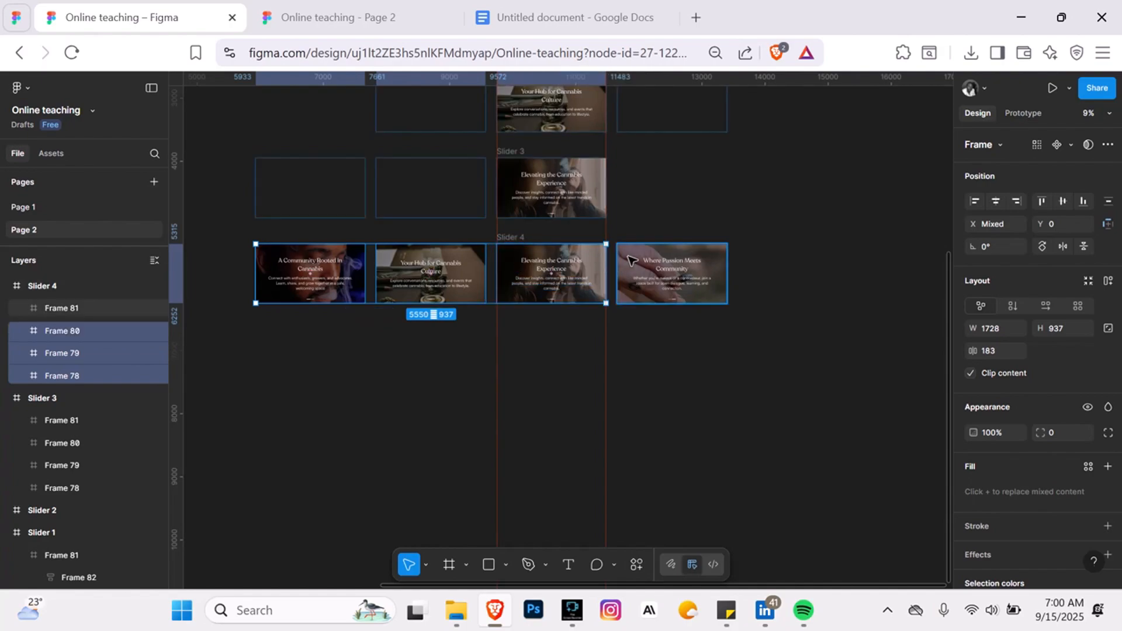
shift+click(632, 259)
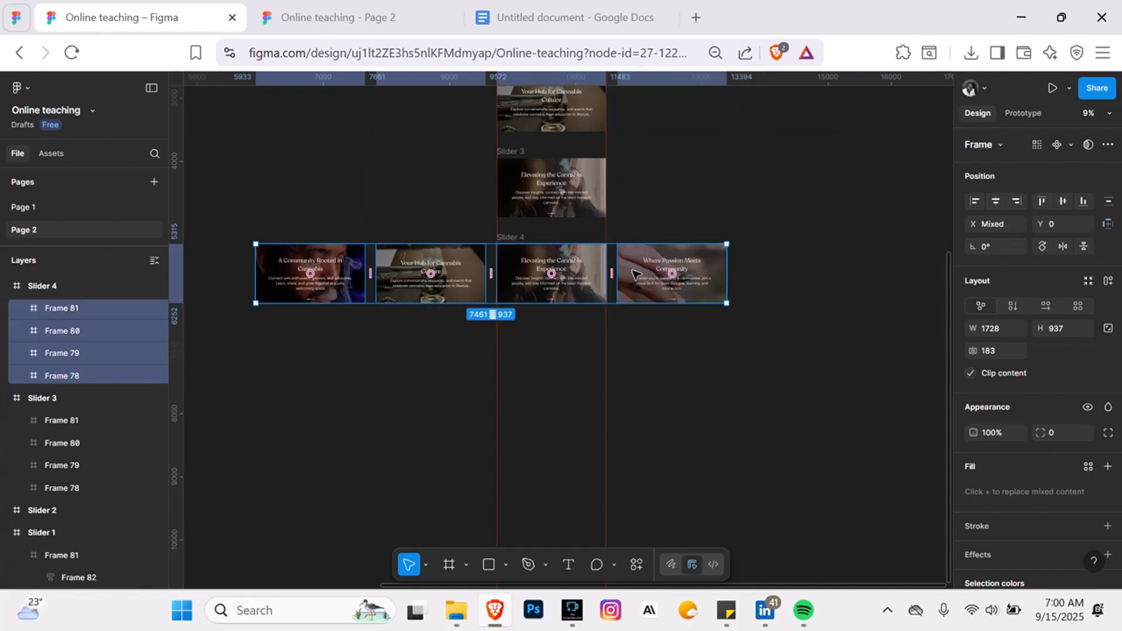
drag(631, 273, 517, 263)
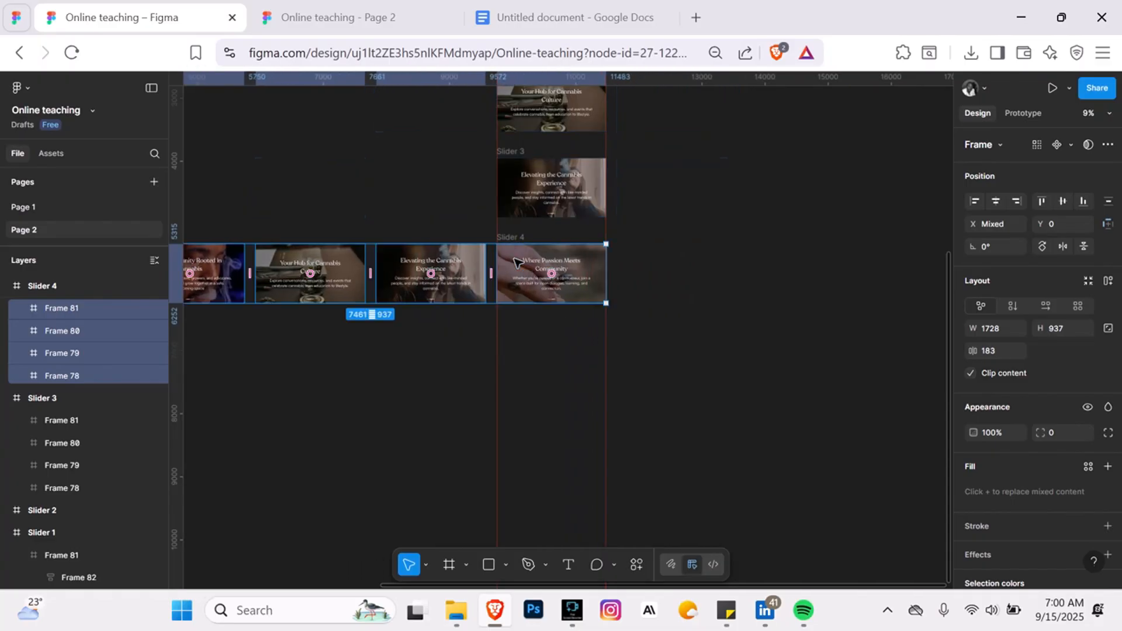
scroll(454, 226, up, 10)
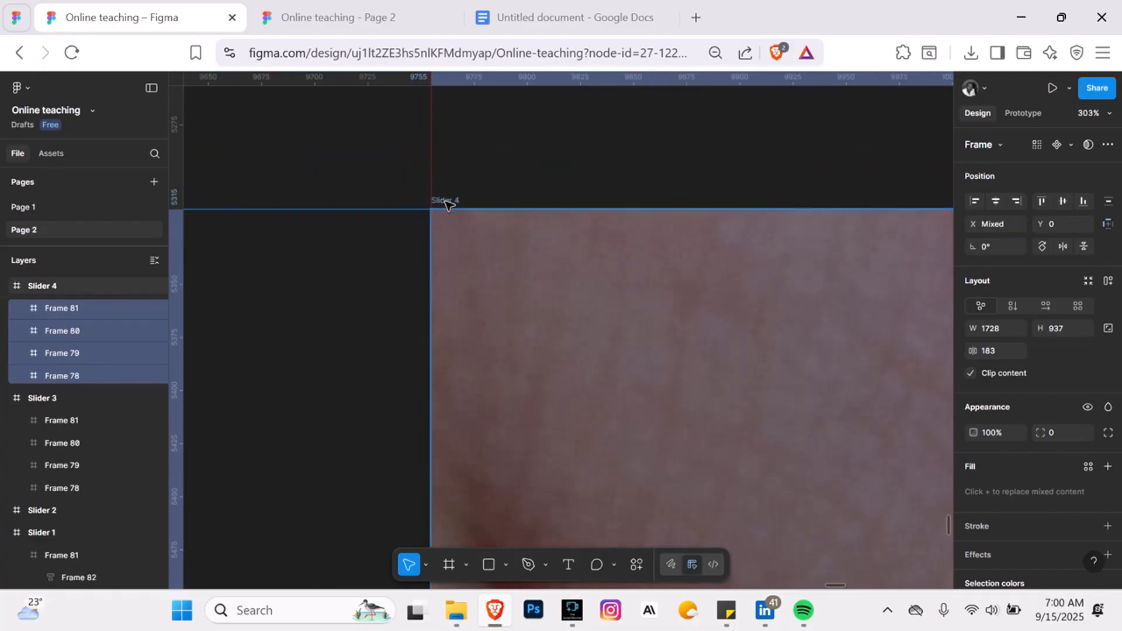
scroll(446, 204, up, 5)
- Select the Slider 4 frame and enable content clipping on it
click(425, 221)
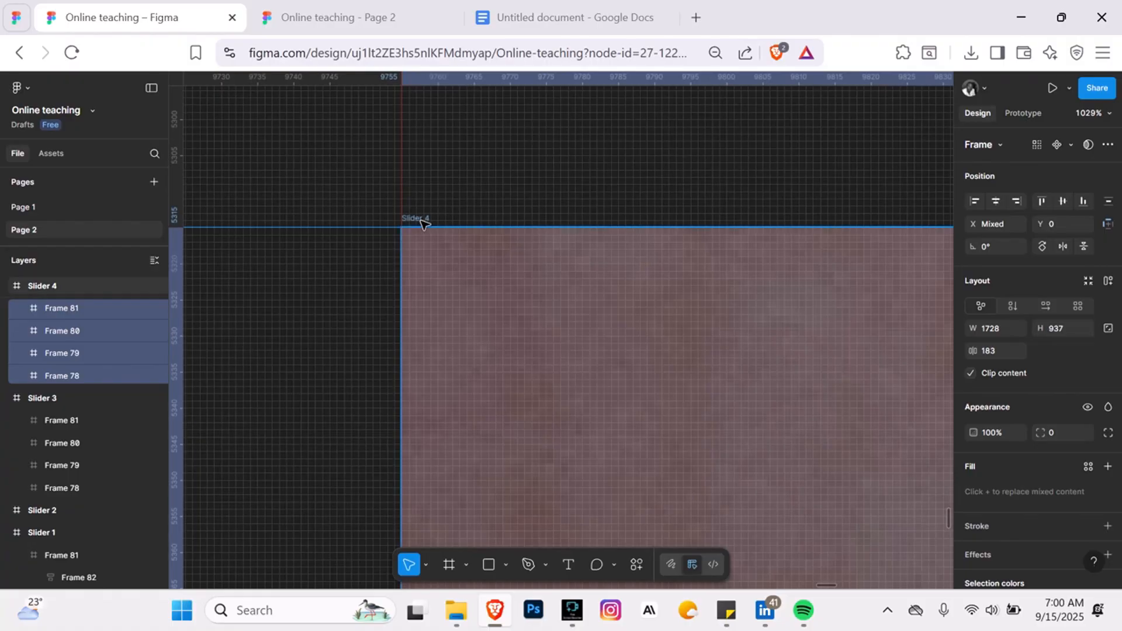
scroll(425, 220, down, 15)
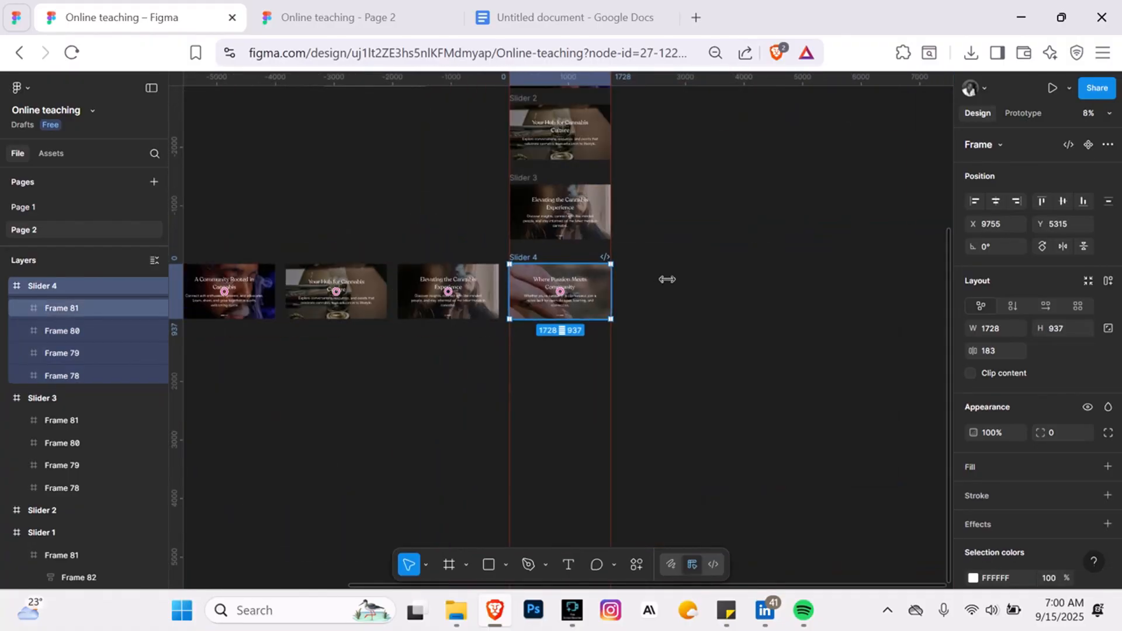
click(970, 373)
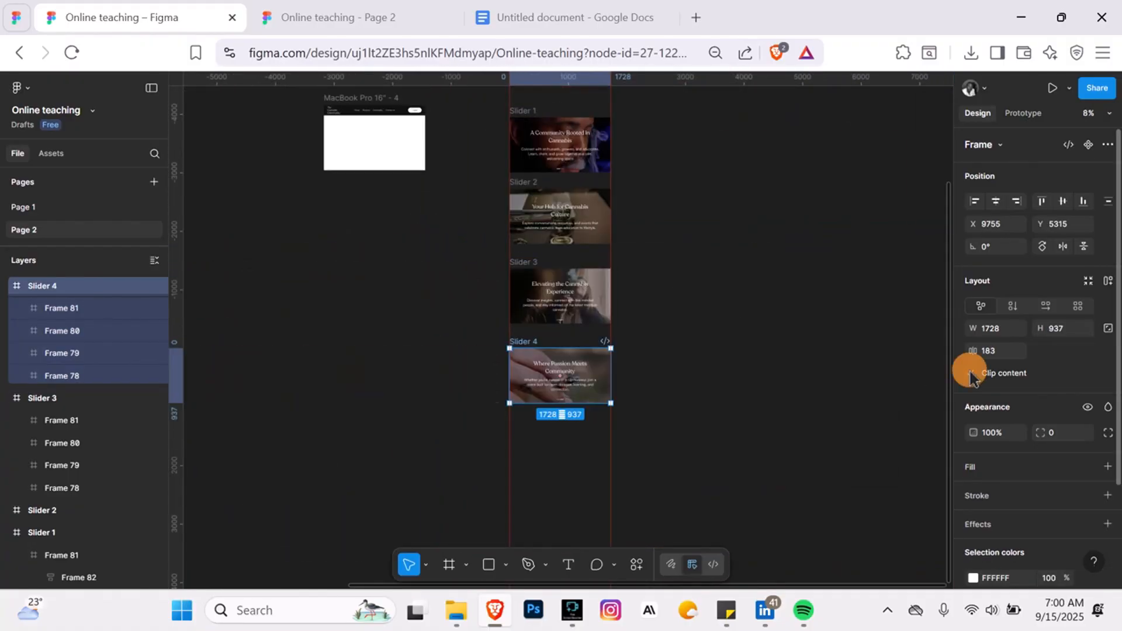
- Combine the four frames Slider 1 to Slider 4 into one component set
scroll(555, 374, up, 2)
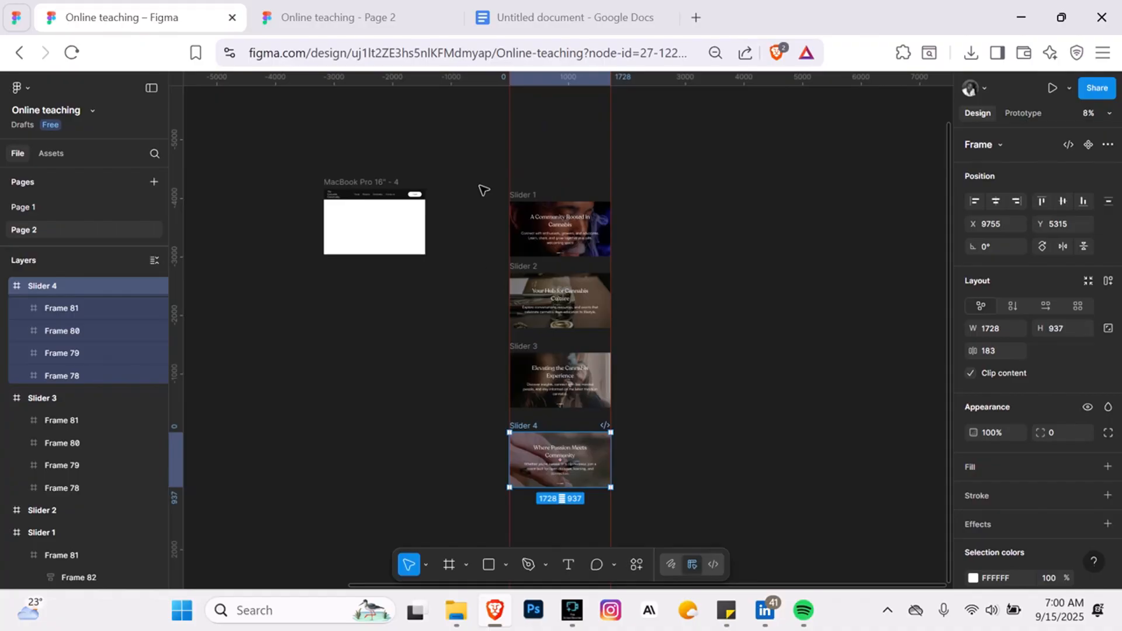
drag(484, 190, 678, 520)
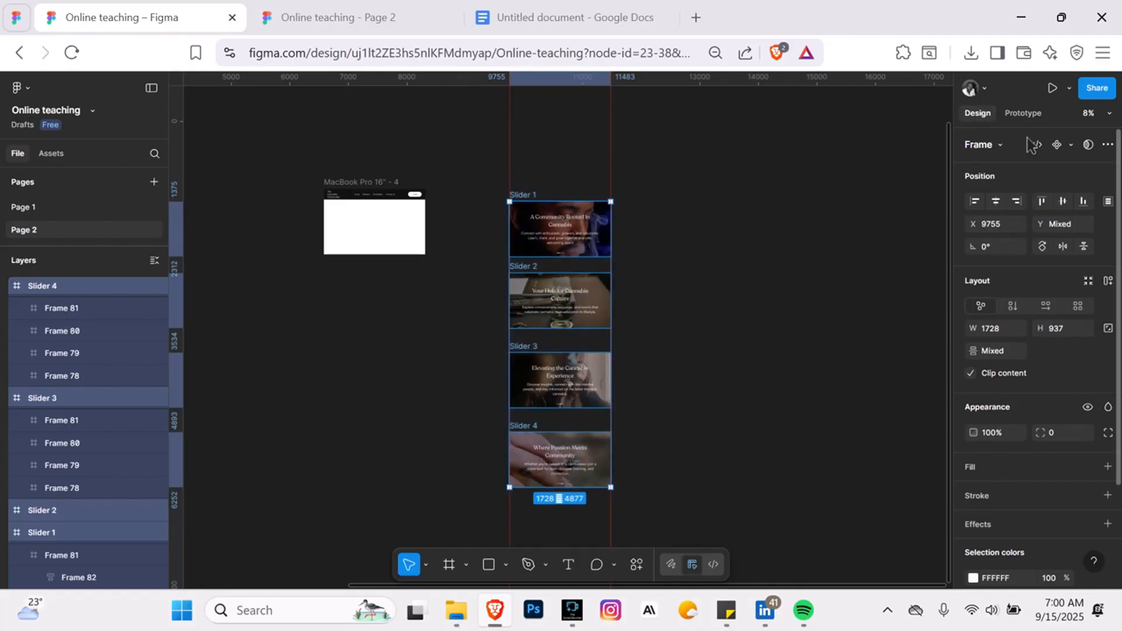
click(1072, 146)
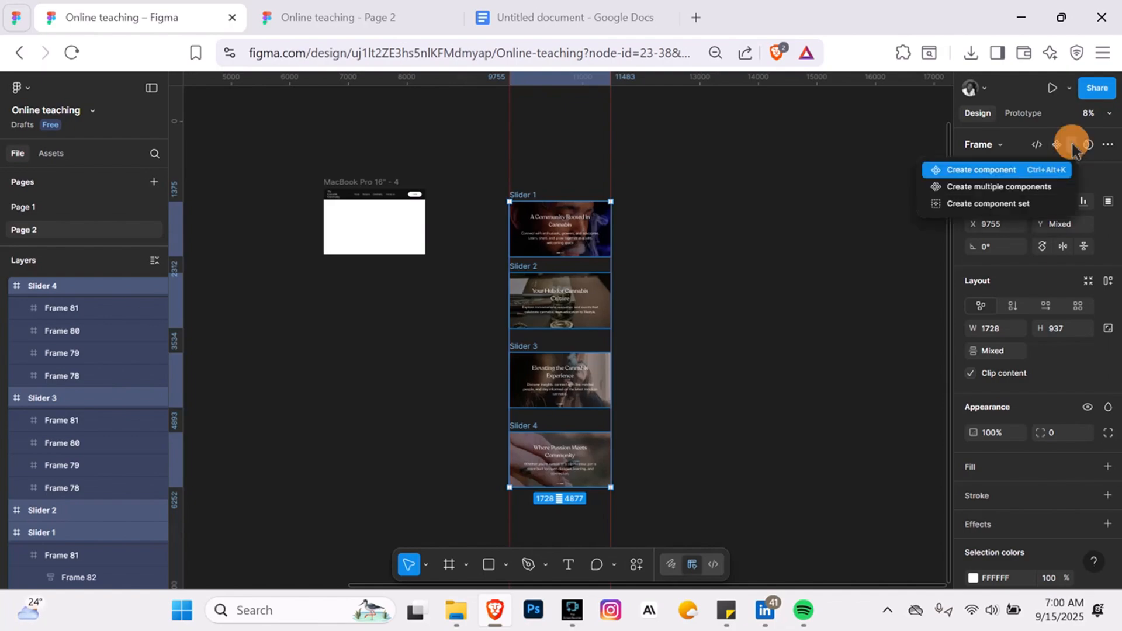
click(974, 209)
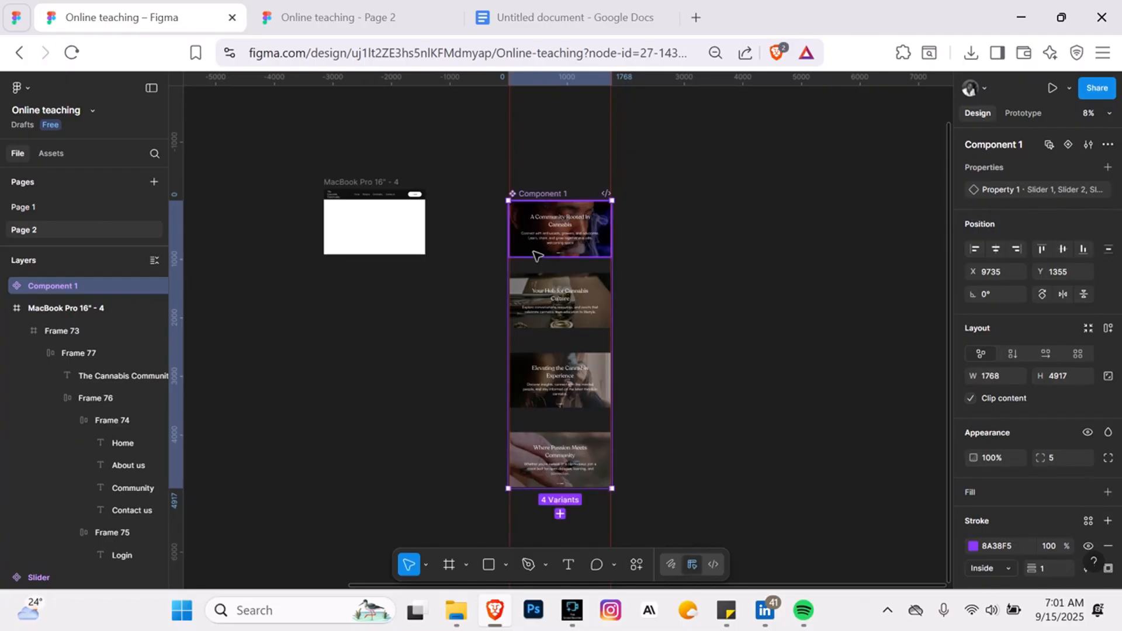
- Add a prototype interaction from the Slider 1 variant to Slider 2, triggered After delay with a 2000 ms delay
click(1023, 113)
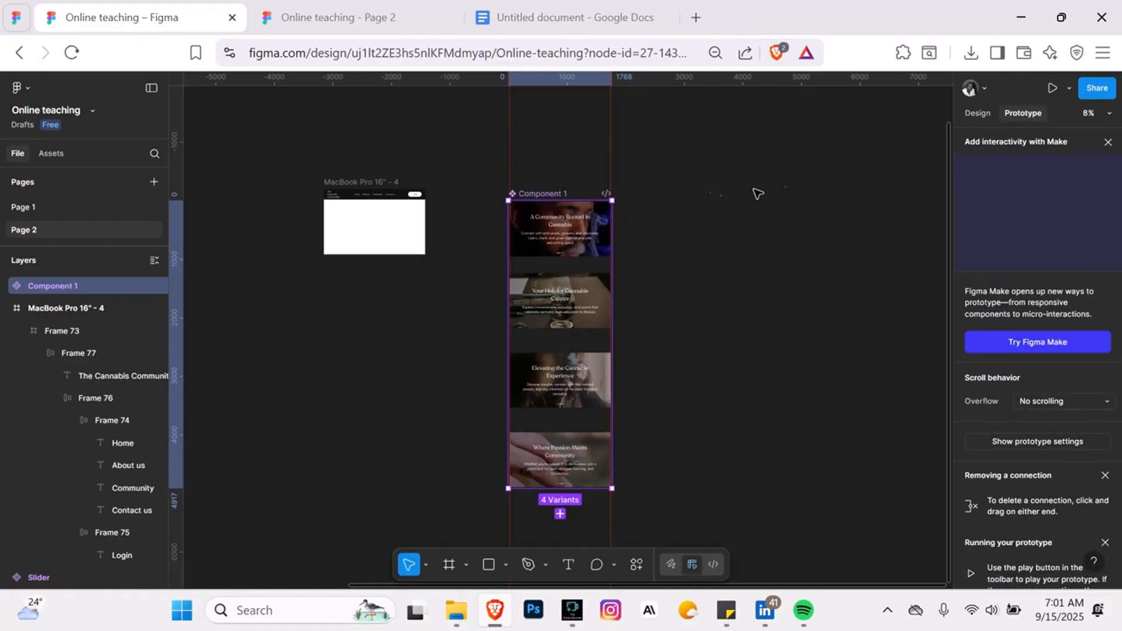
click(559, 243)
scroll(558, 243, down, 3)
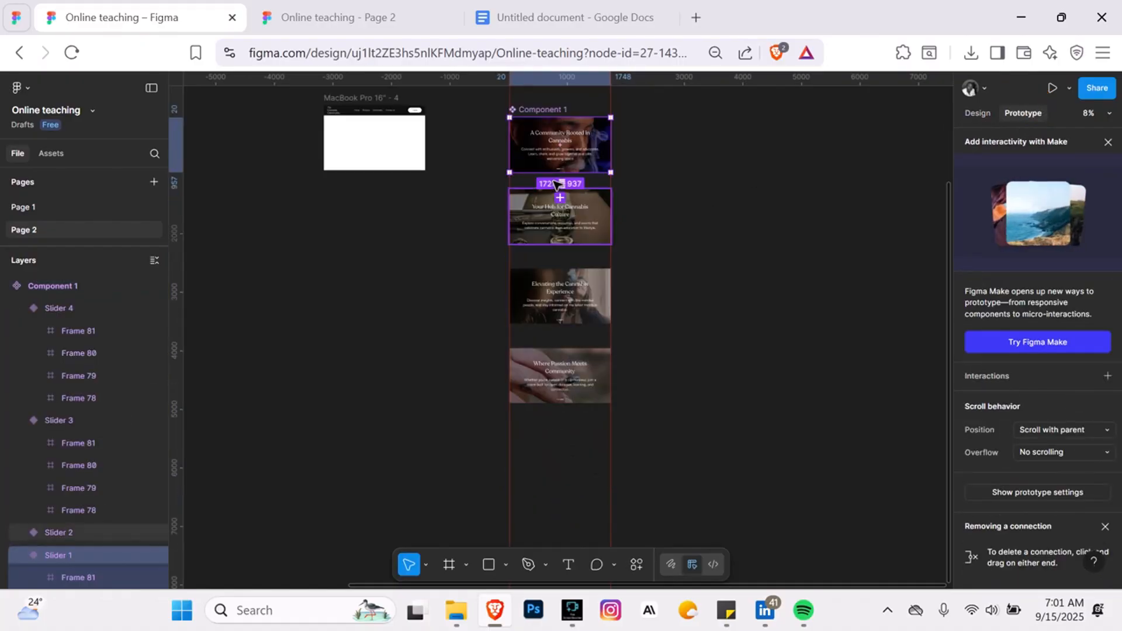
drag(560, 173, 576, 228)
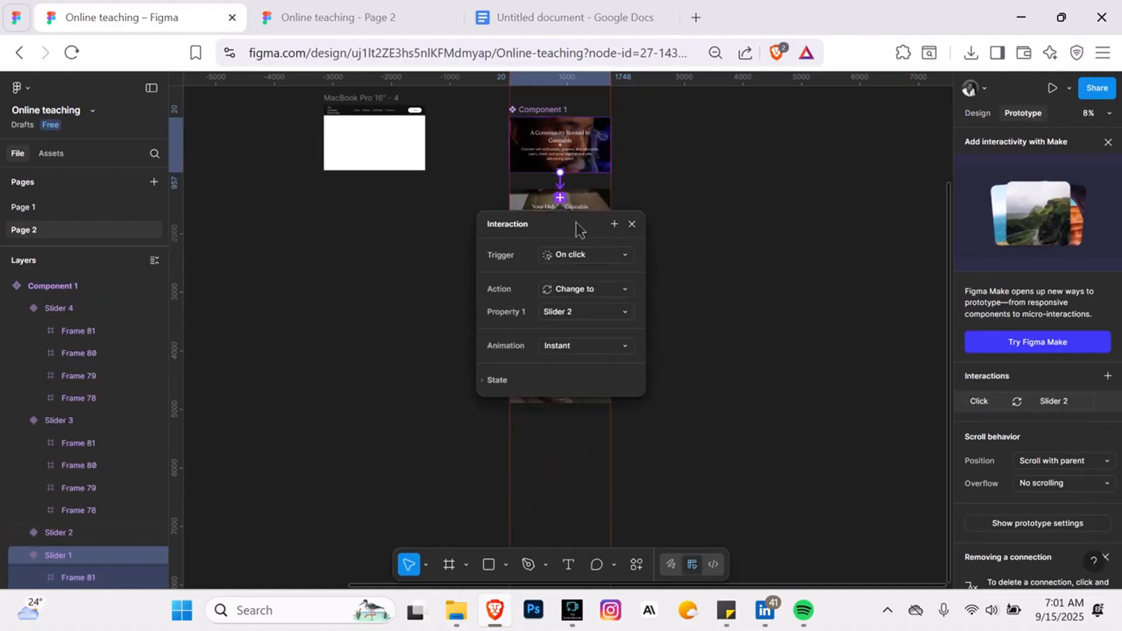
click(584, 257)
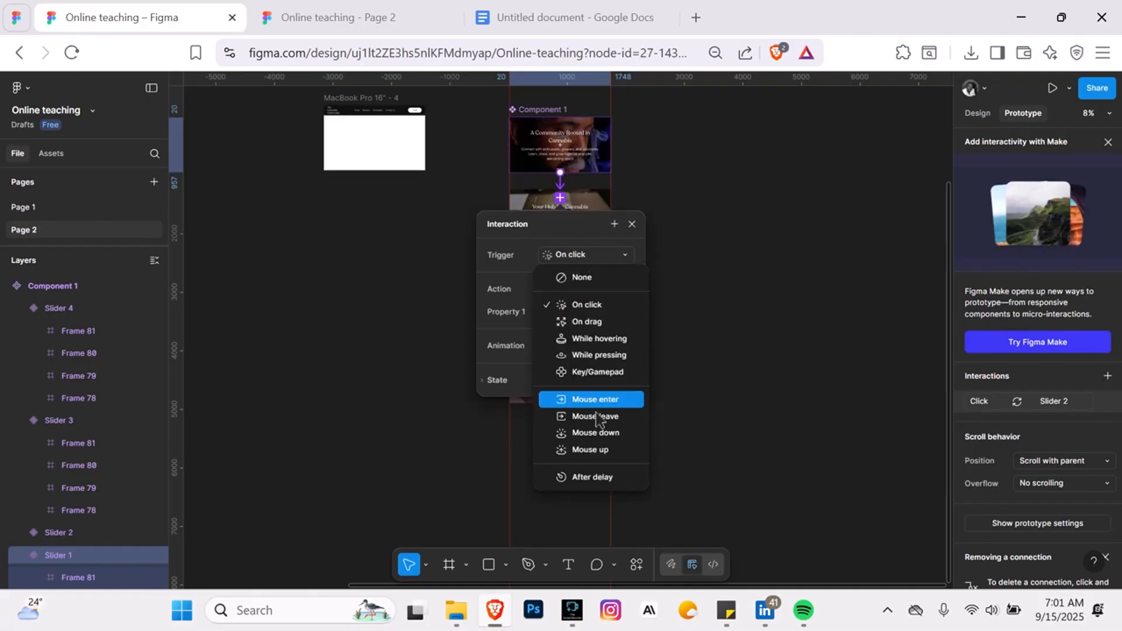
click(605, 479)
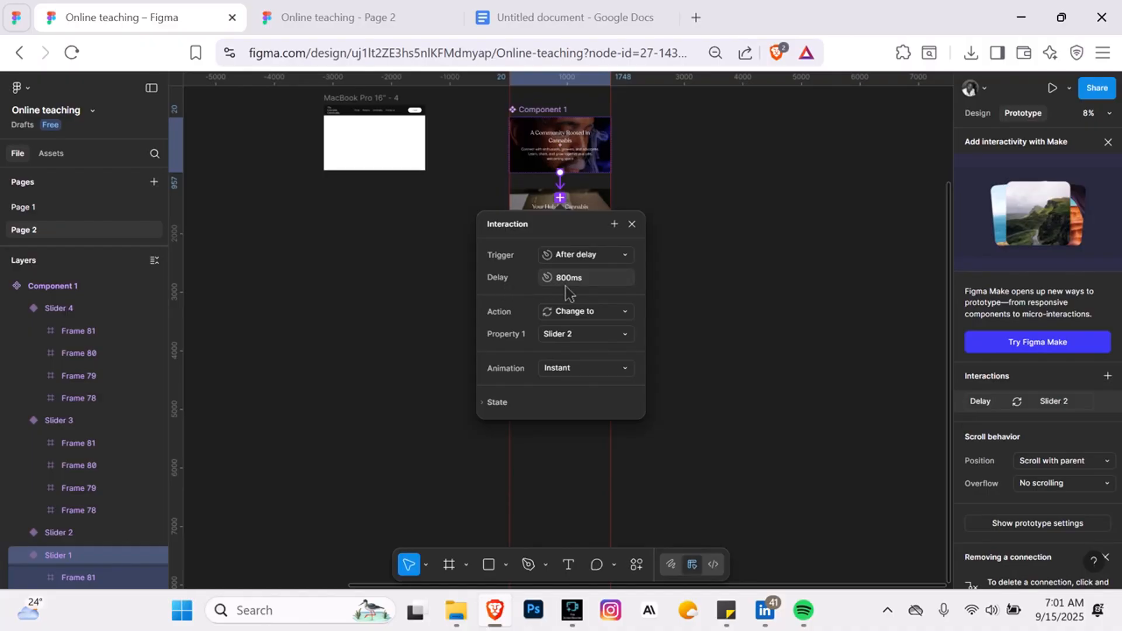
click(594, 278)
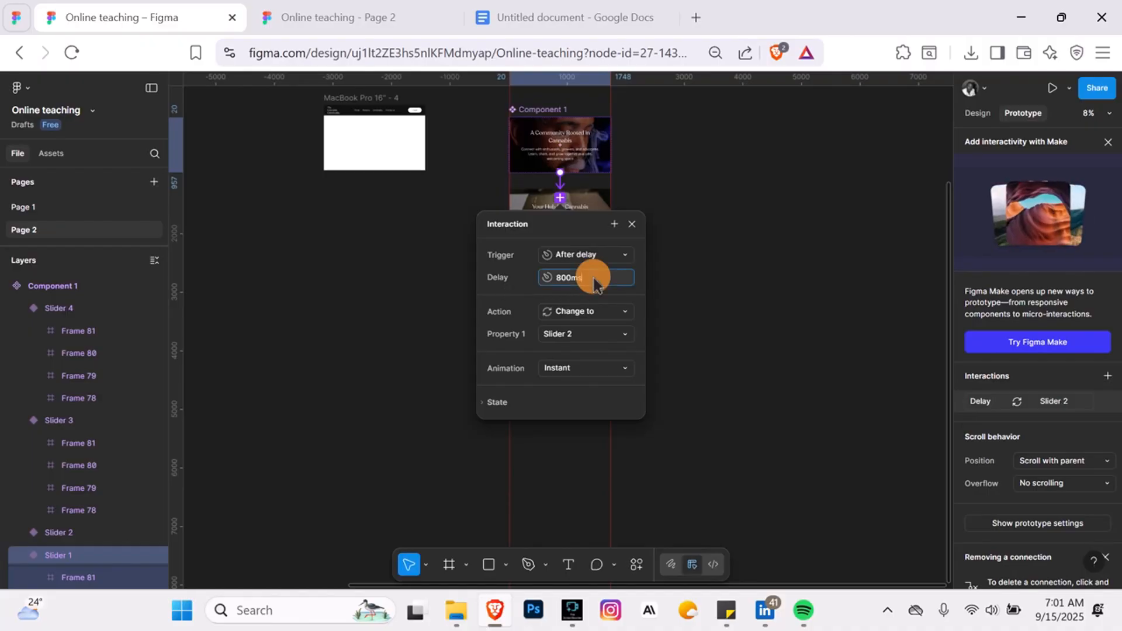
text(2000)
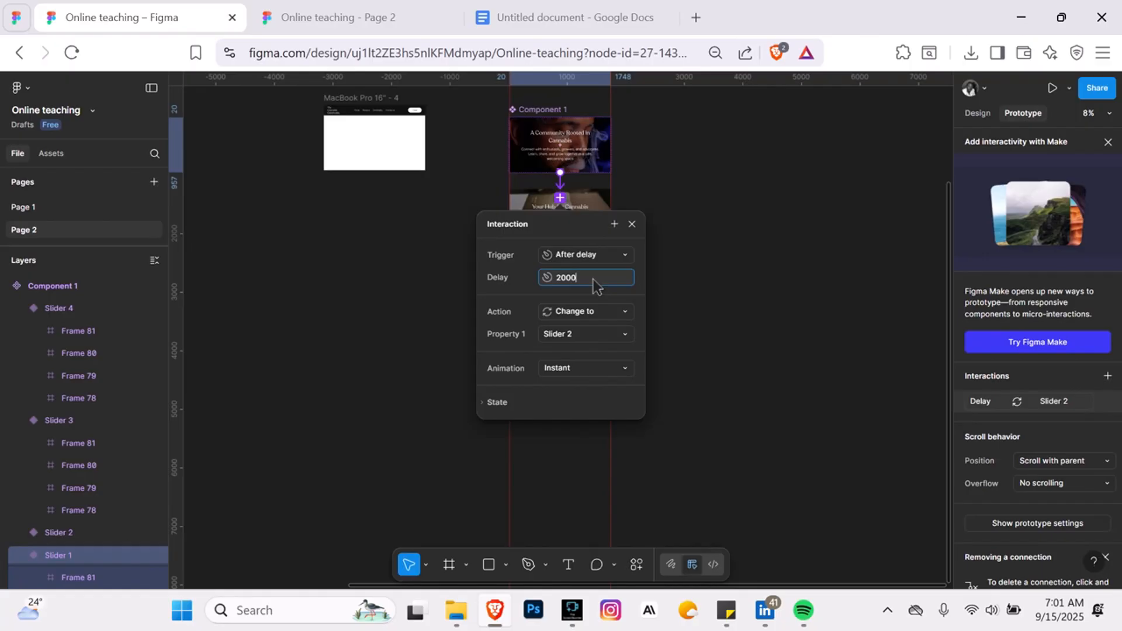
key(Return)
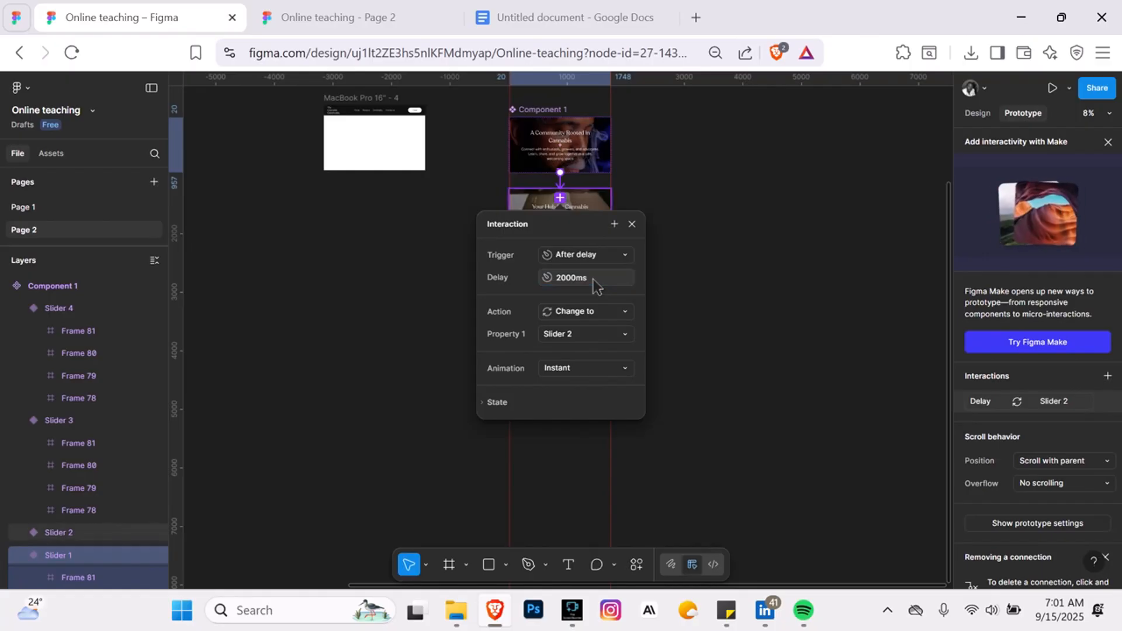
- Set the Slider 1 interaction's animation to Smart animate with the Gentle curve, and close its settings
click(571, 369)
click(585, 402)
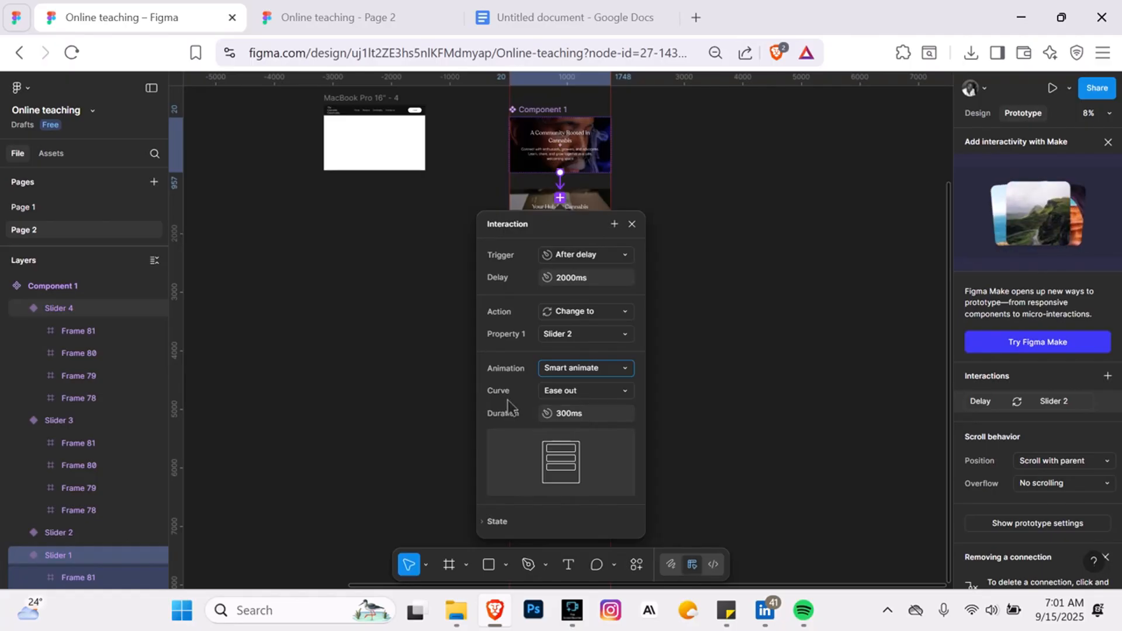
click(576, 391)
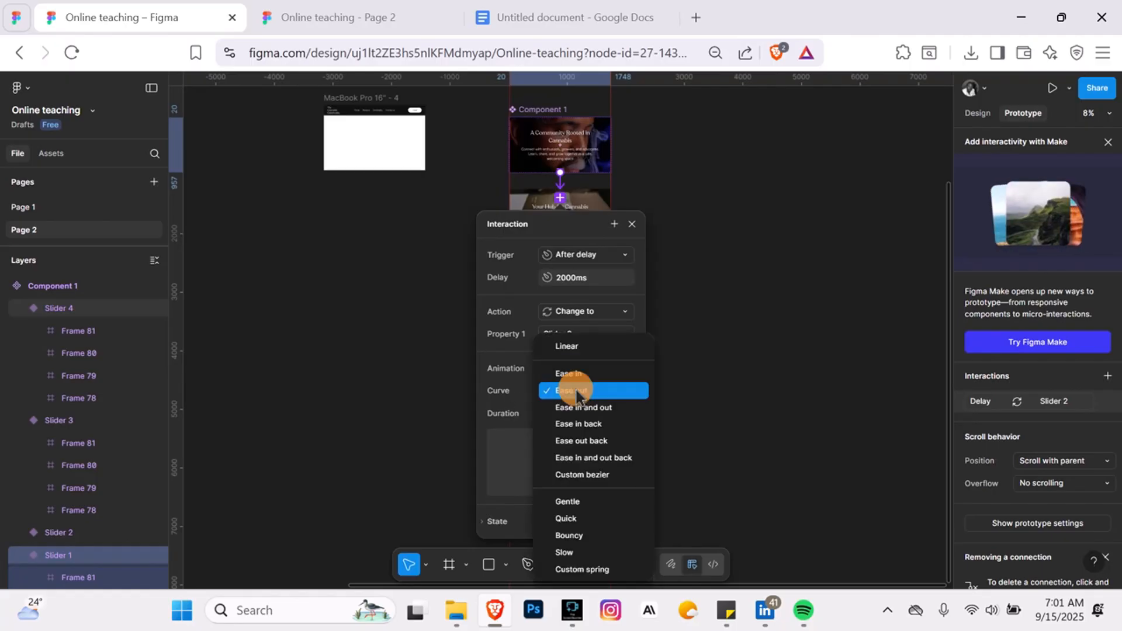
click(599, 499)
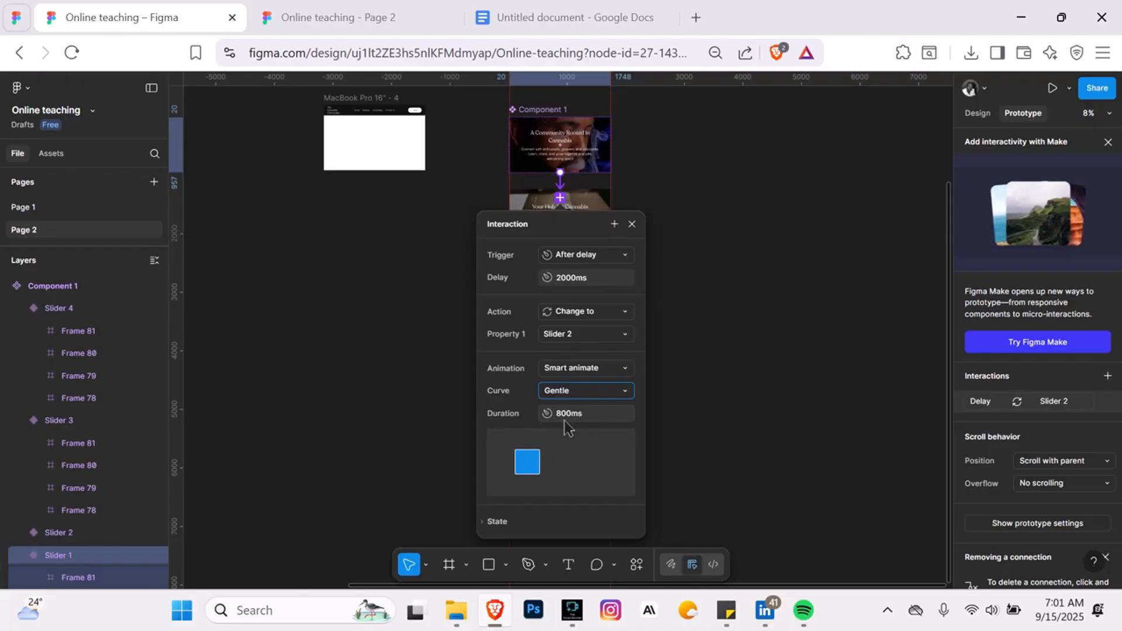
click(632, 224)
- Connect the Slider 2 variant to Slider 3 with an After delay trigger of 2000 ms
click(534, 226)
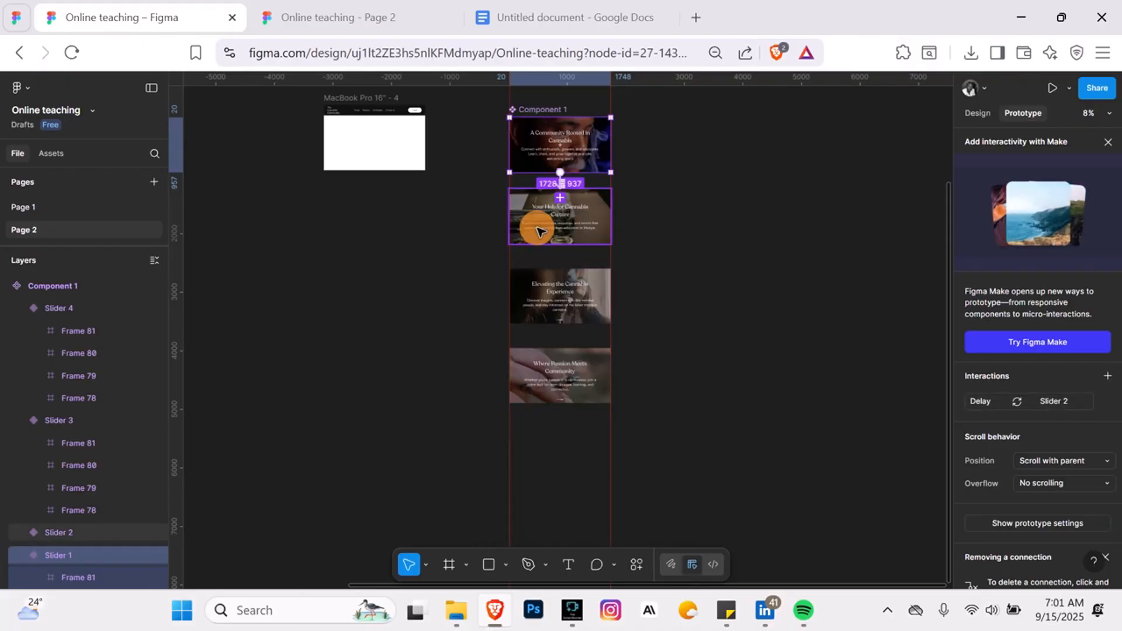
drag(561, 244, 568, 301)
click(572, 334)
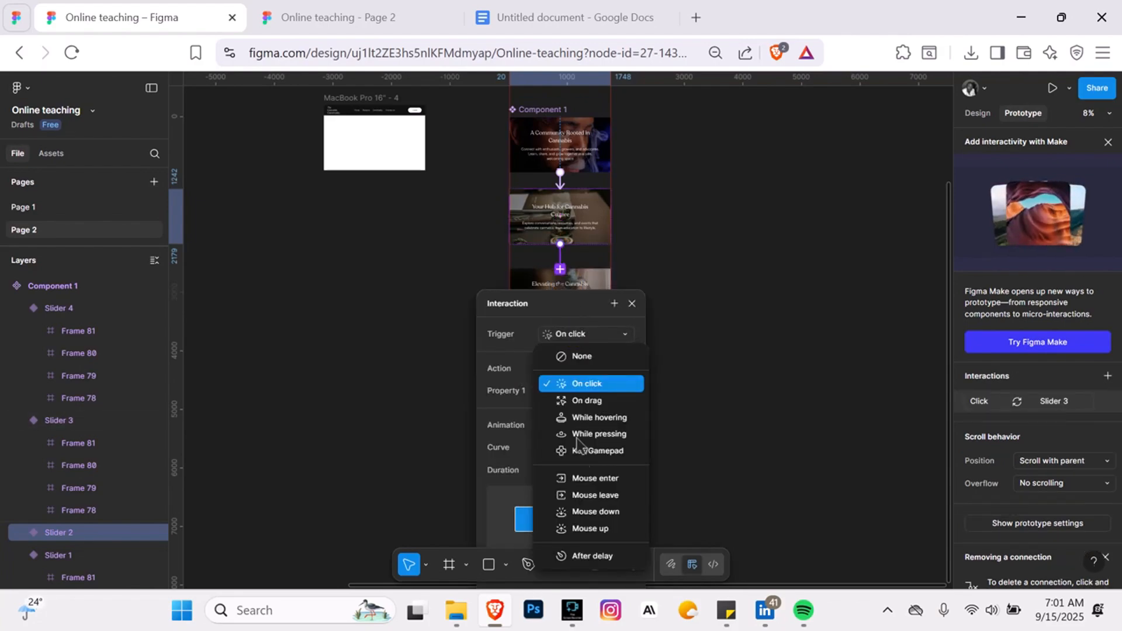
click(579, 552)
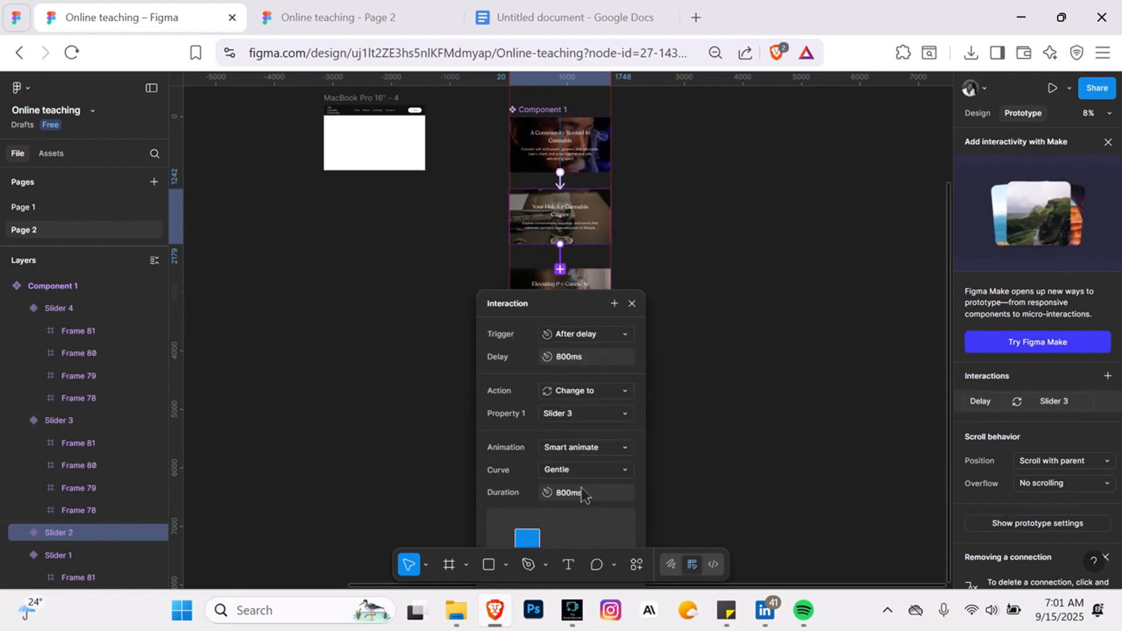
click(592, 360)
text(2000)
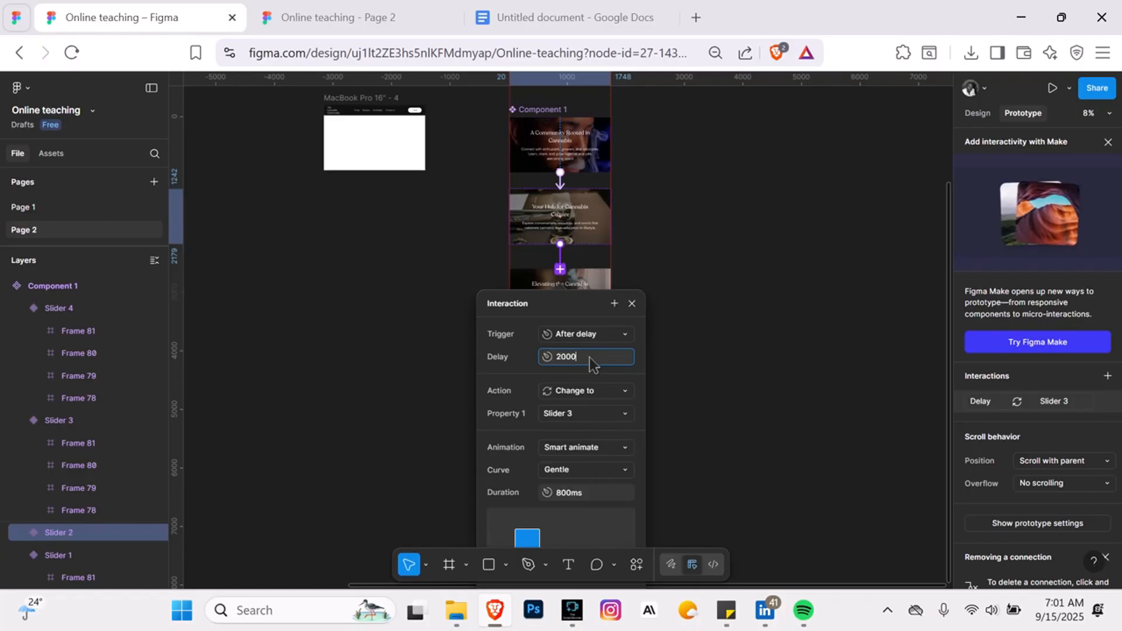
key(Return)
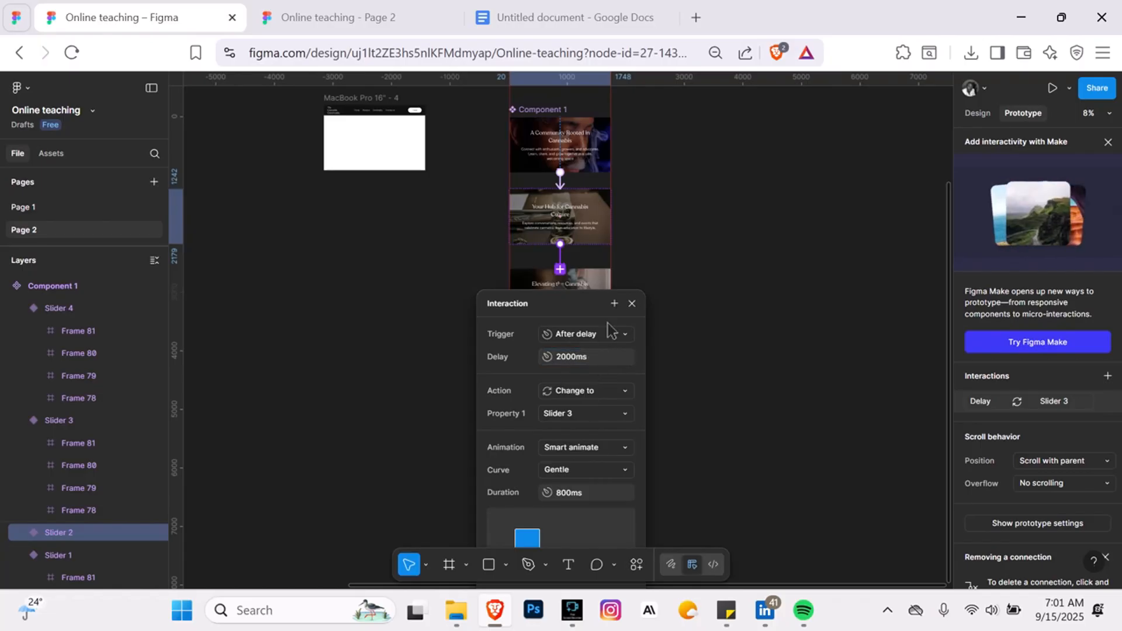
click(631, 304)
- Connect the Slider 3 variant to Slider 4 with an After delay trigger of 2000 ms
click(564, 315)
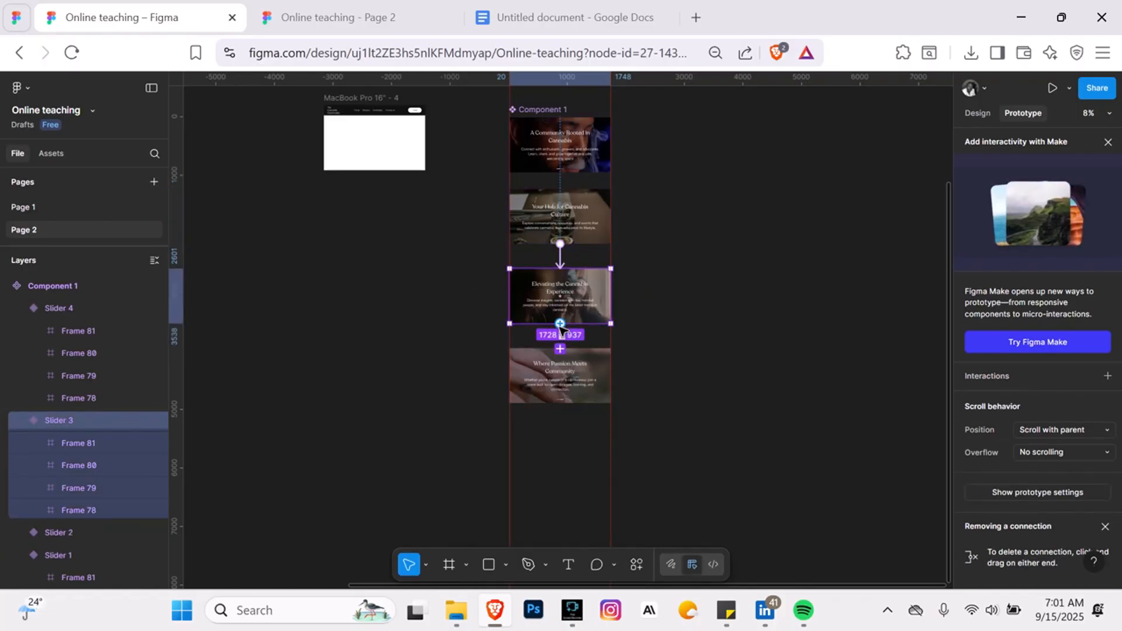
drag(583, 355, 578, 374)
click(576, 414)
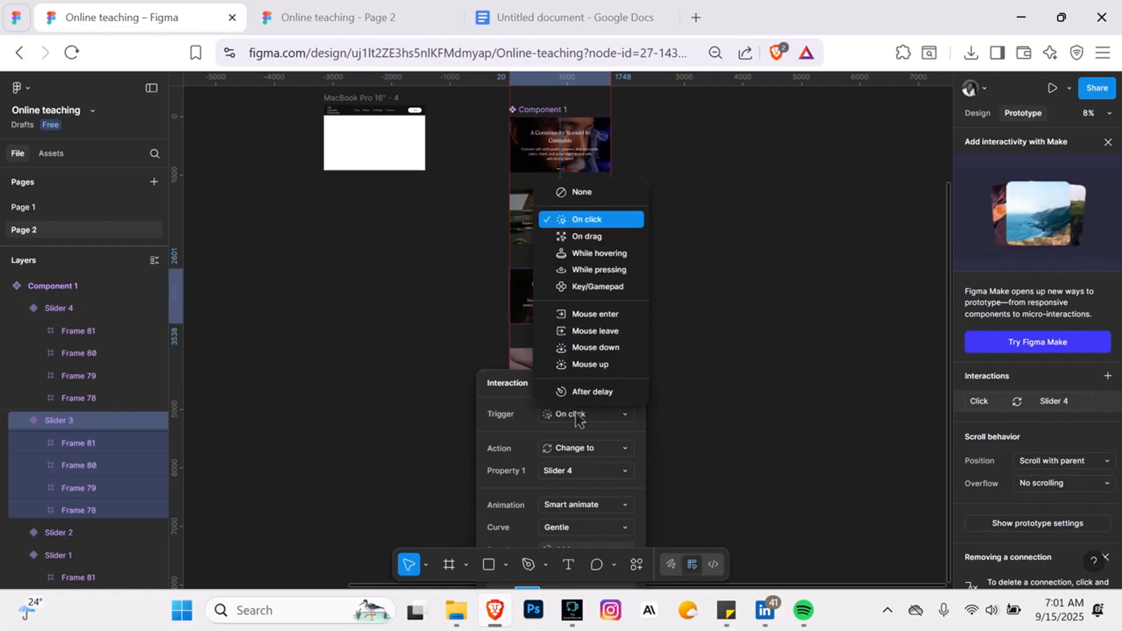
click(586, 393)
click(590, 440)
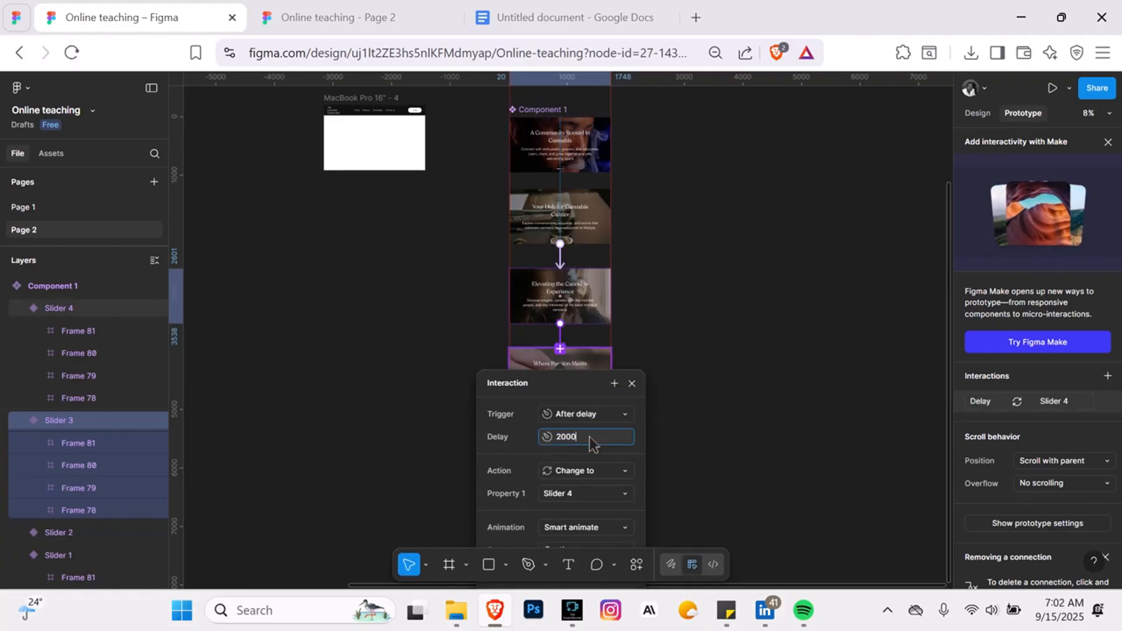
key(Return)
click(632, 383)
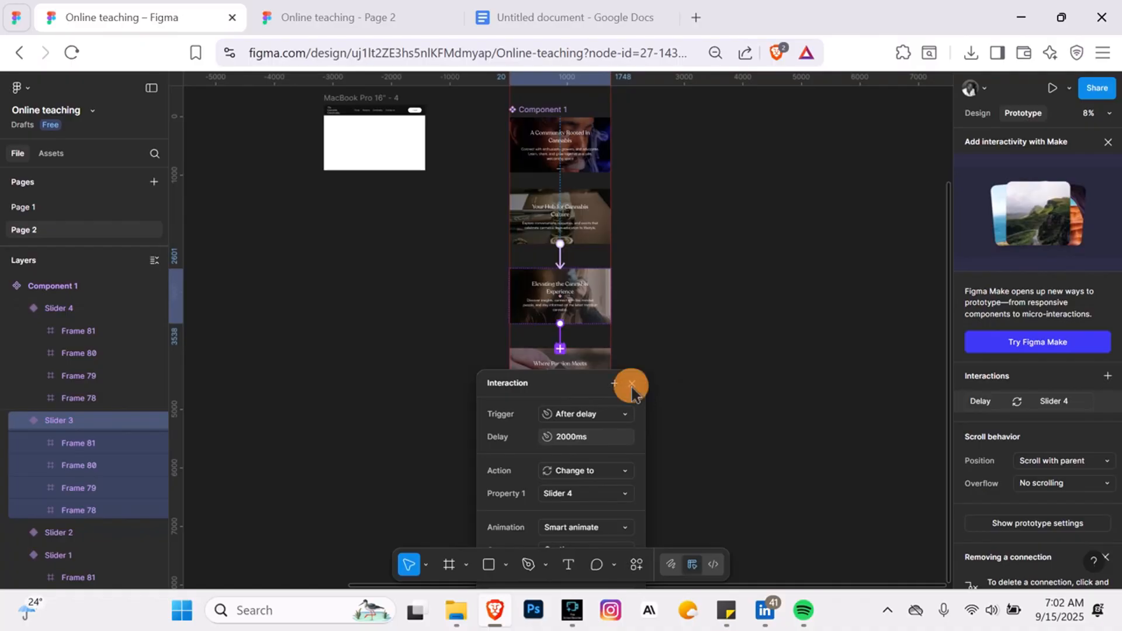
- Connect the Slider 4 variant back to Slider 1 with an After delay trigger of 2000 ms and close its settings
click(530, 390)
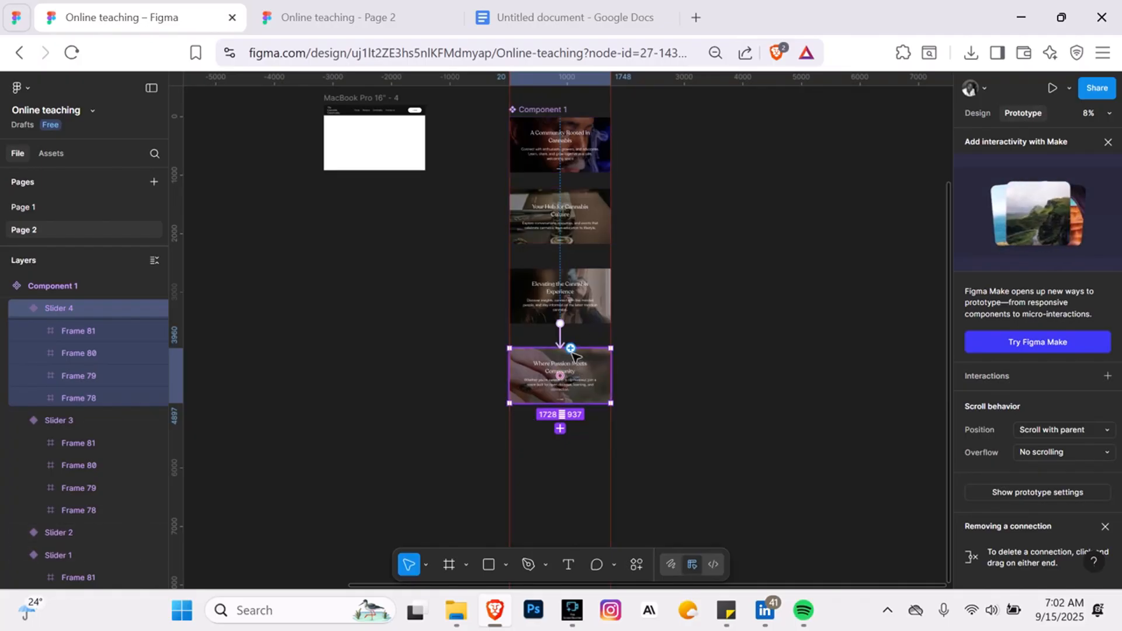
drag(570, 348, 585, 136)
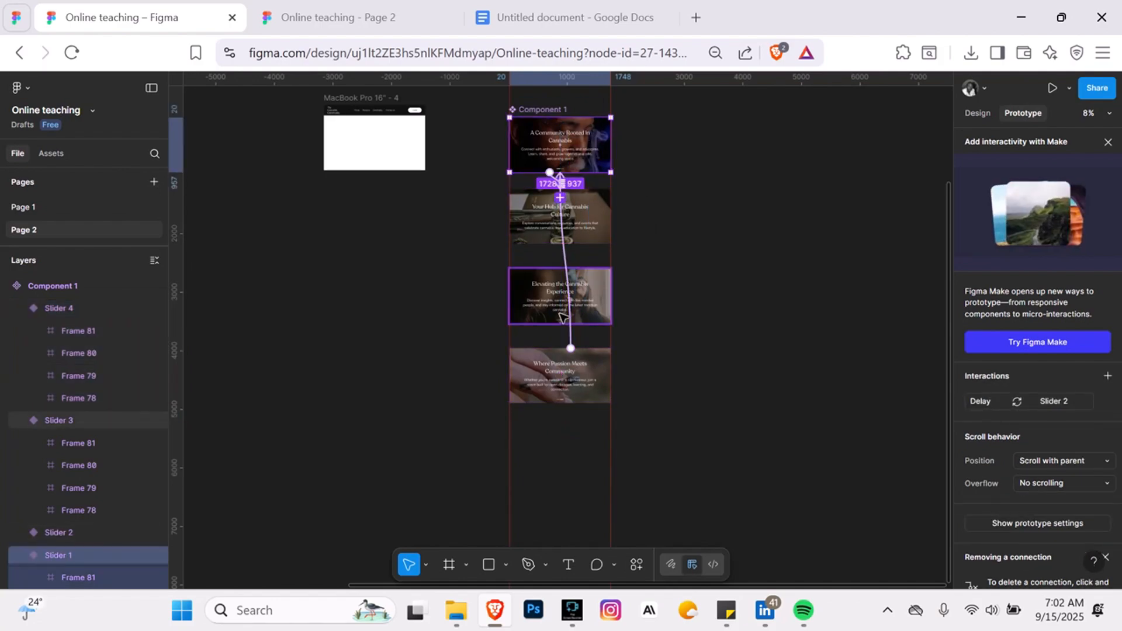
click(572, 344)
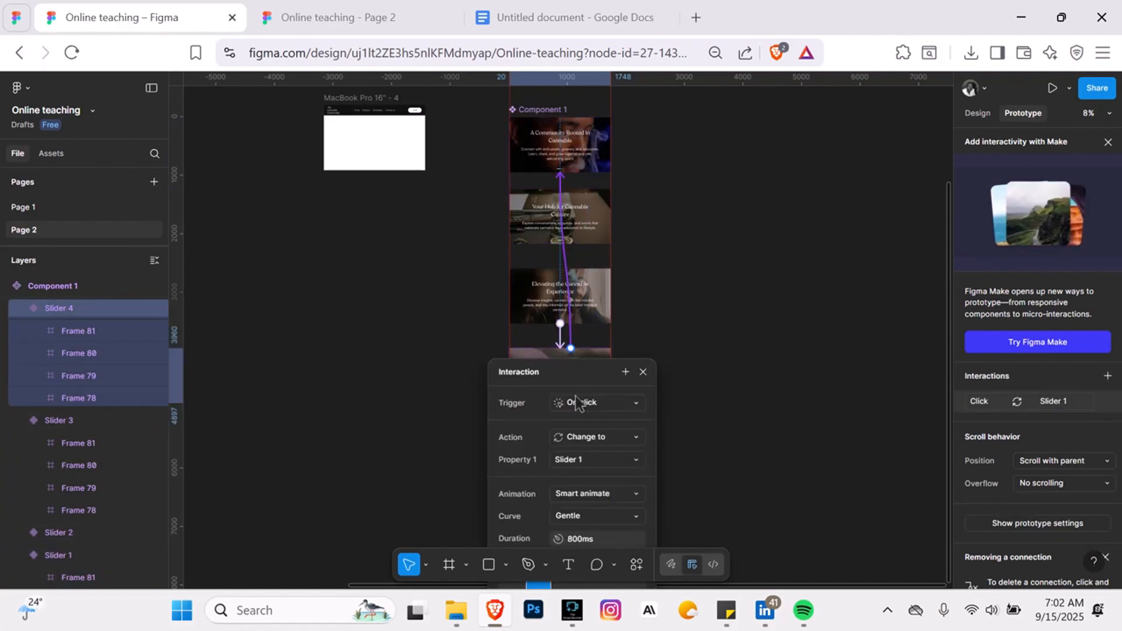
click(591, 406)
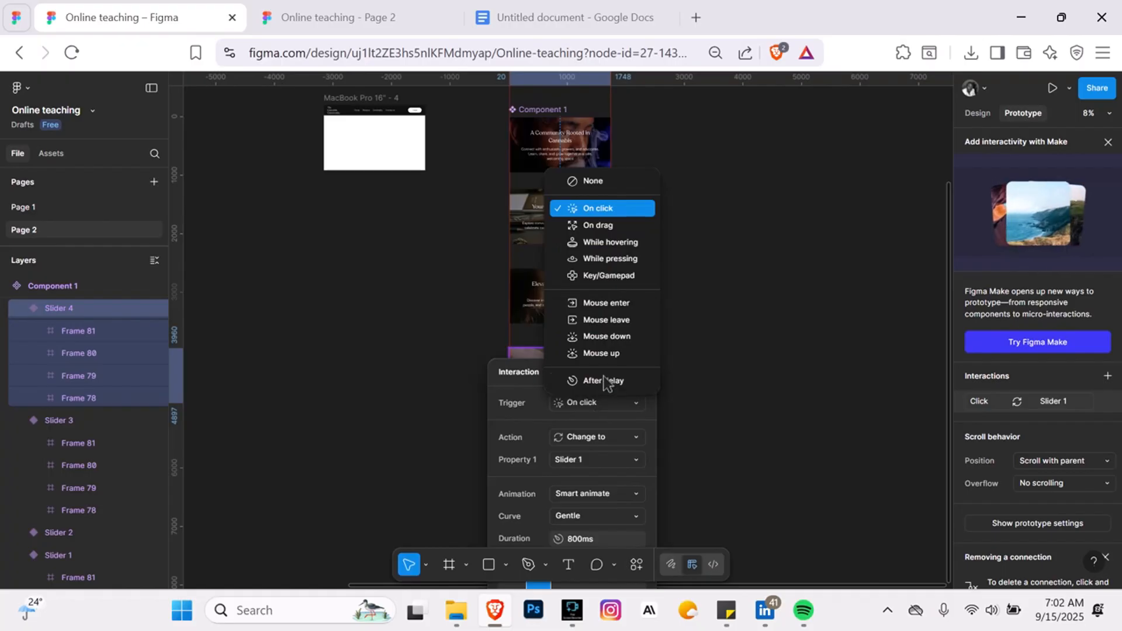
click(608, 381)
click(602, 432)
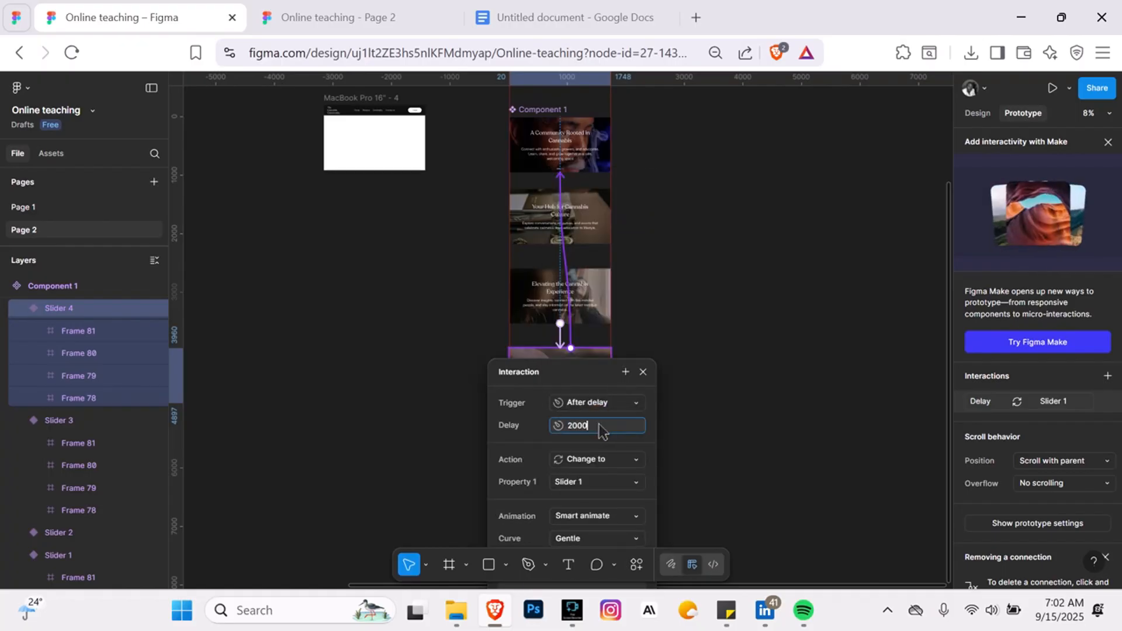
drag(596, 365, 714, 197)
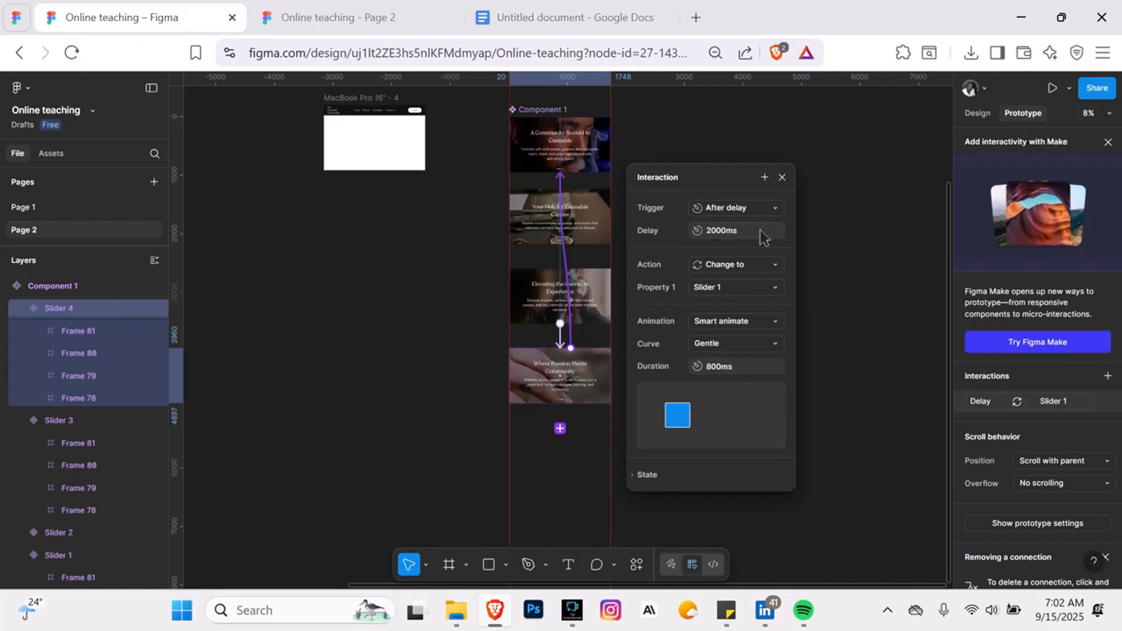
click(782, 178)
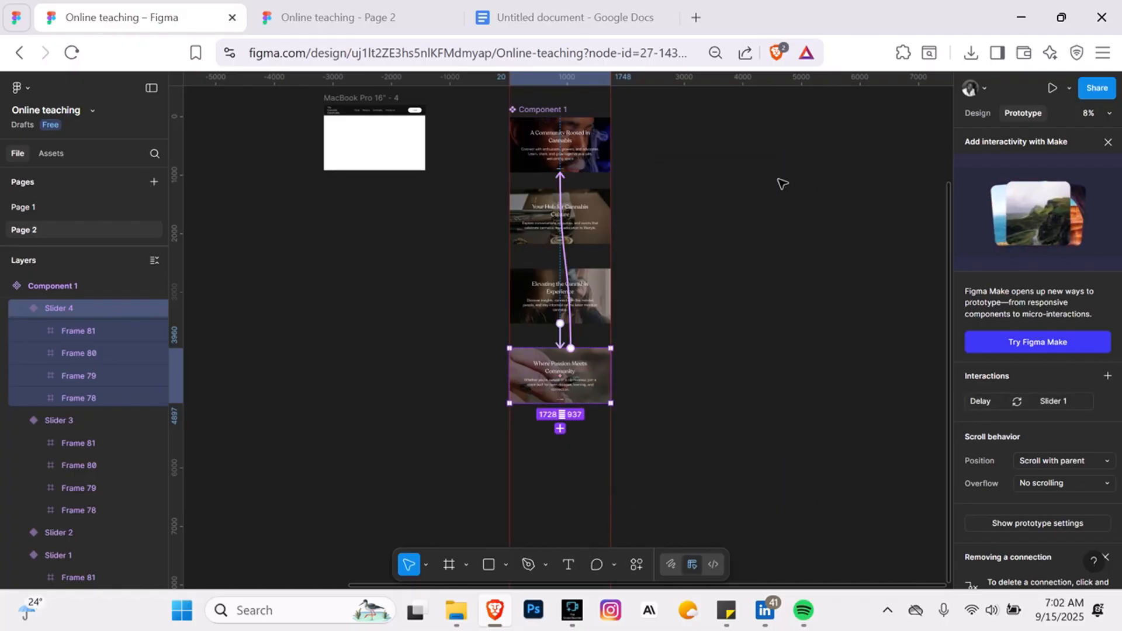
- Delete the old Slider component set together with the finished MacBook Pro 16" frame beside it
click(52, 155)
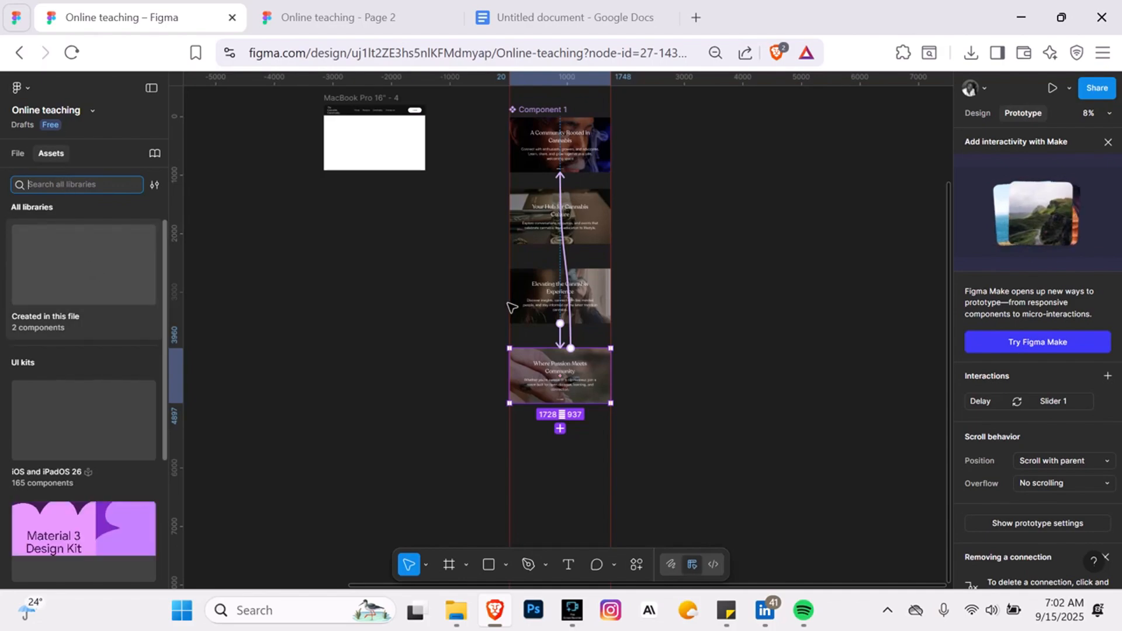
scroll(510, 308, up, 2)
scroll(446, 280, down, 3)
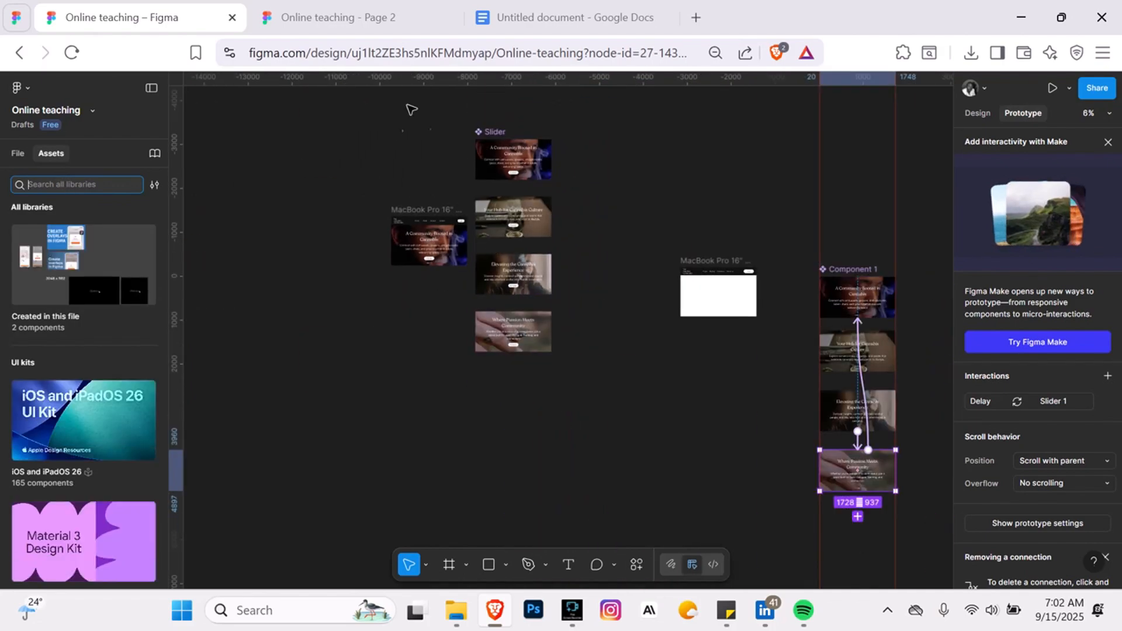
drag(370, 118, 587, 367)
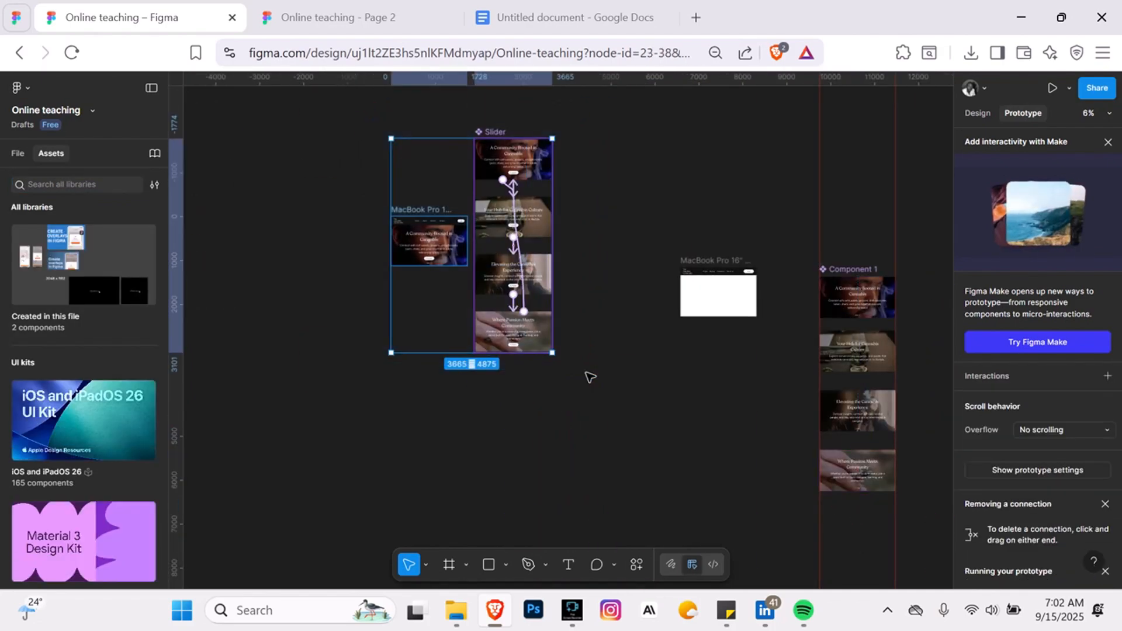
key(Delete)
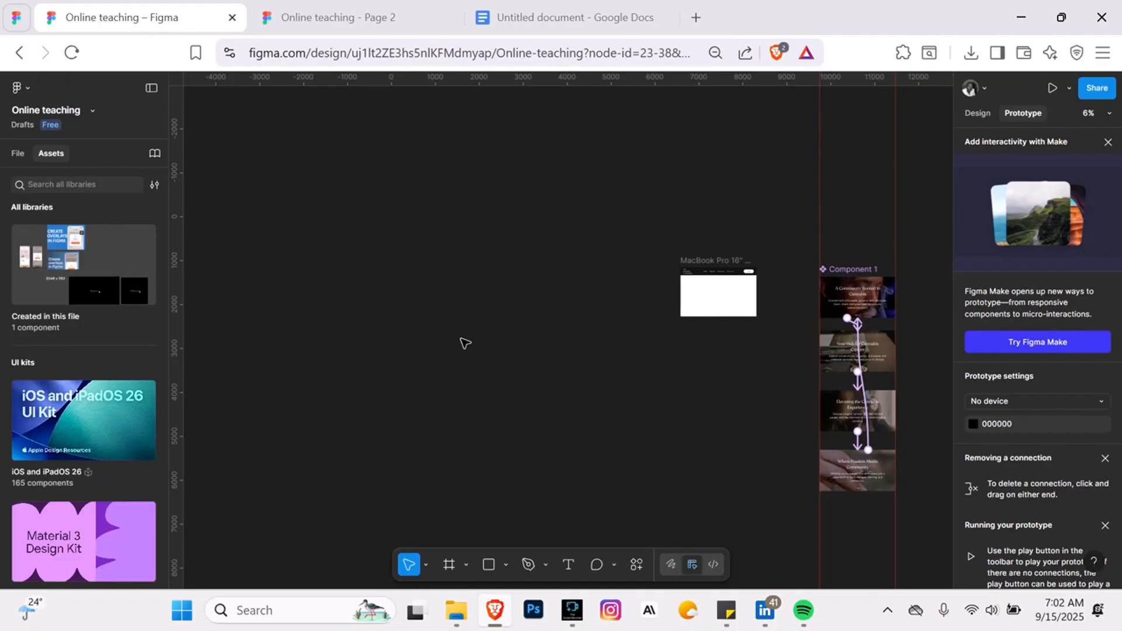
- Insert an instance of Component 1 from this file's assets and move it into the MacBook Pro 16" - 4 frame below the header
scroll(613, 353, right, 4)
scroll(626, 343, up, 1)
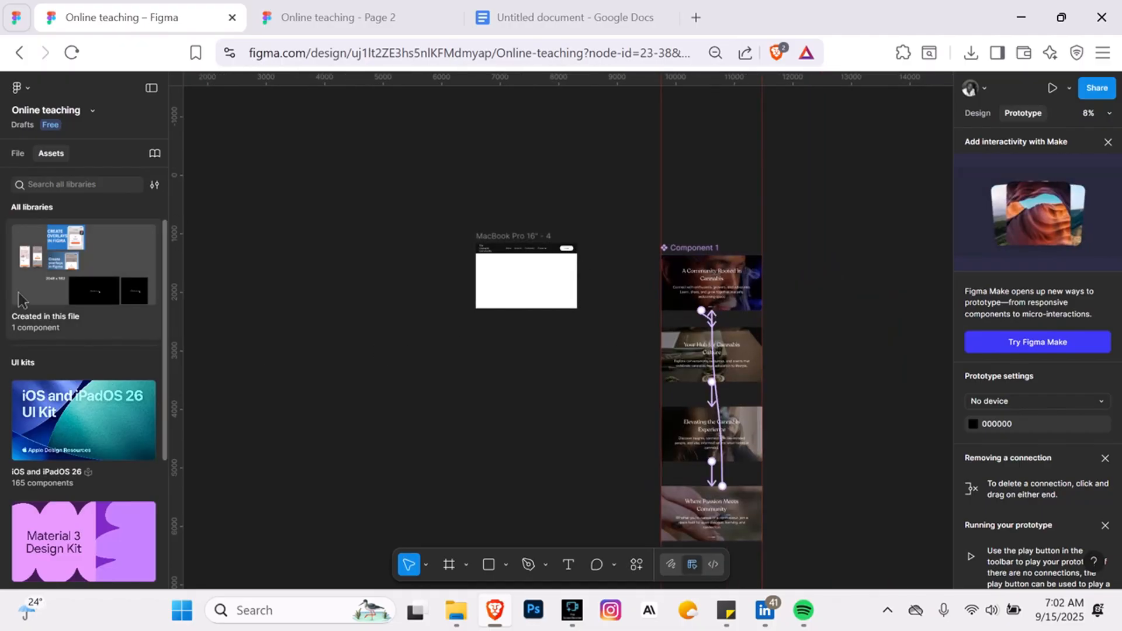
click(27, 310)
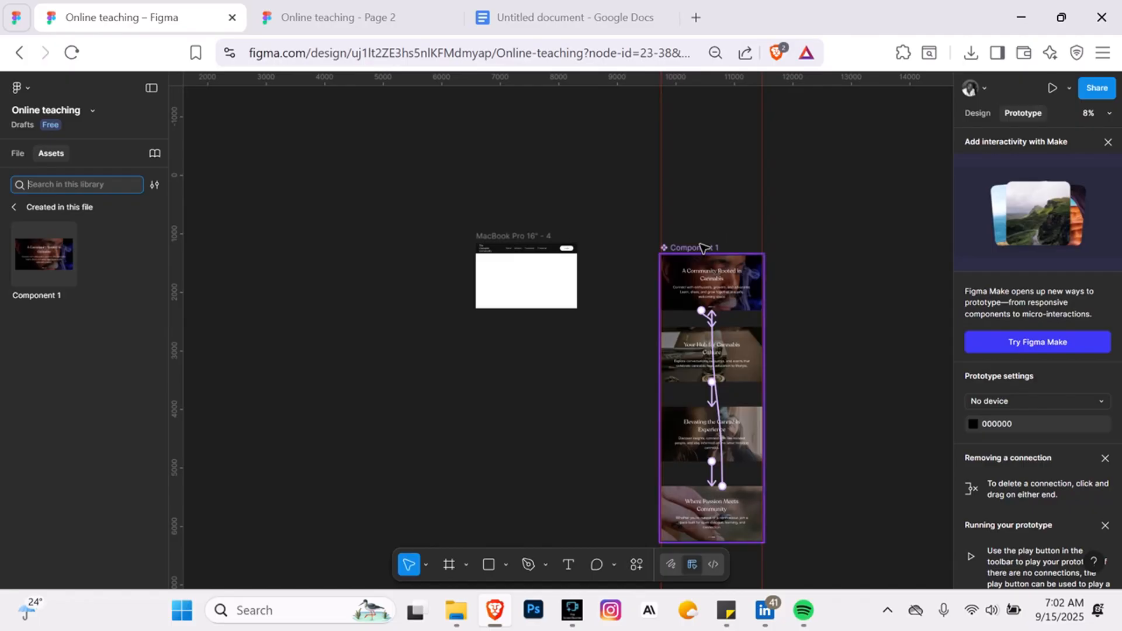
drag(64, 257, 496, 358)
scroll(496, 359, up, 5)
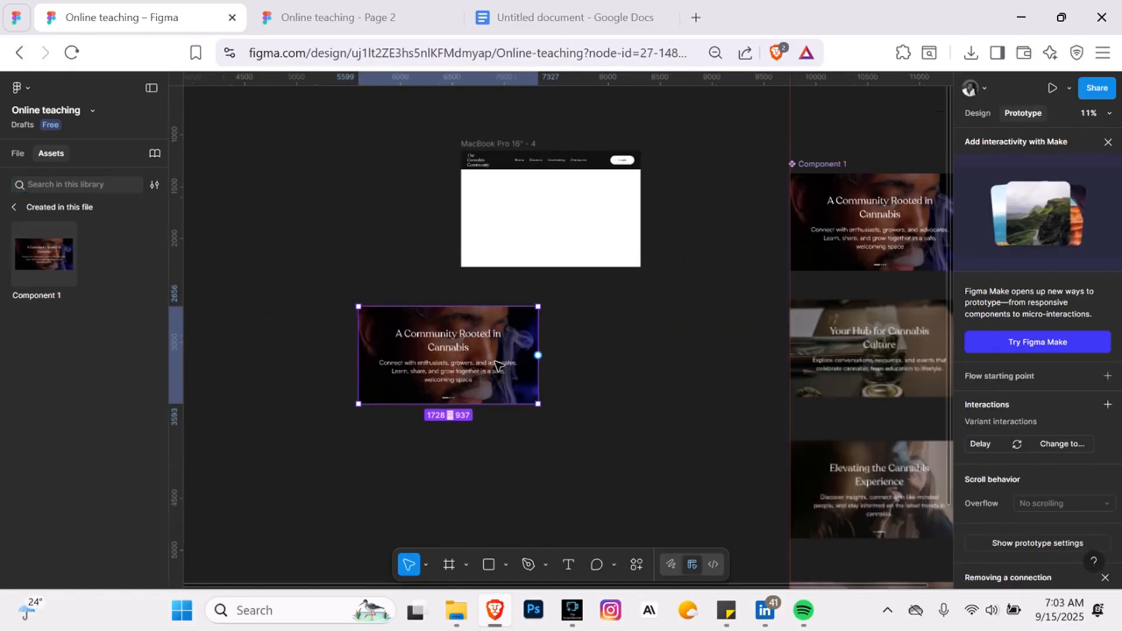
drag(337, 339, 467, 163)
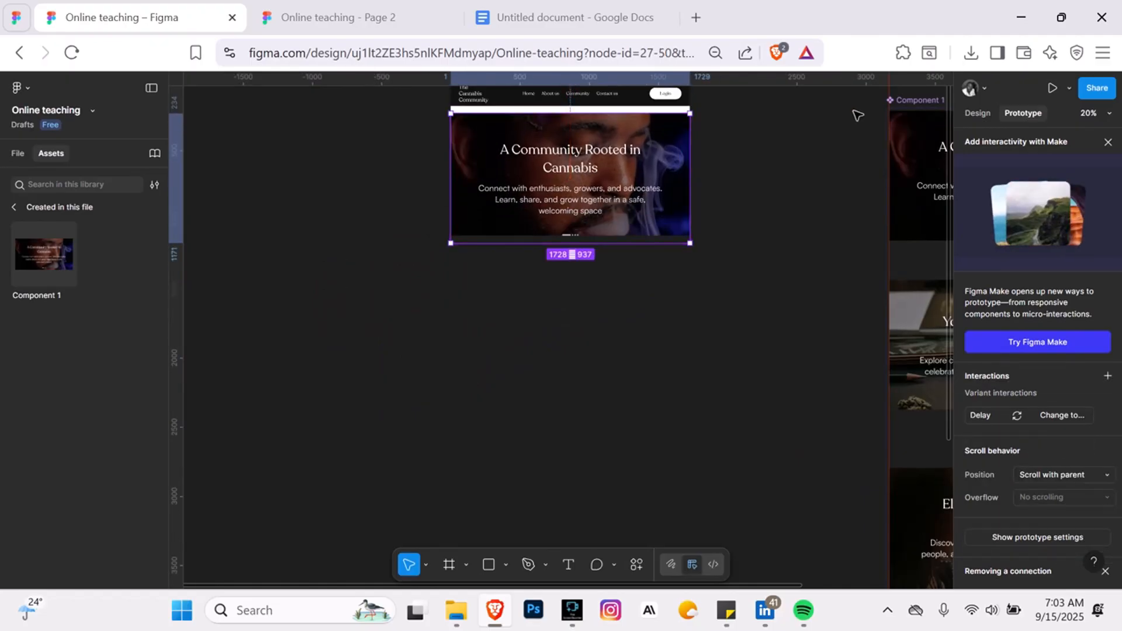
- Align the slider instance to the bottom and horizontal centre of the MacBook Pro 16" - 4 frame
click(973, 112)
scroll(734, 271, up, 3)
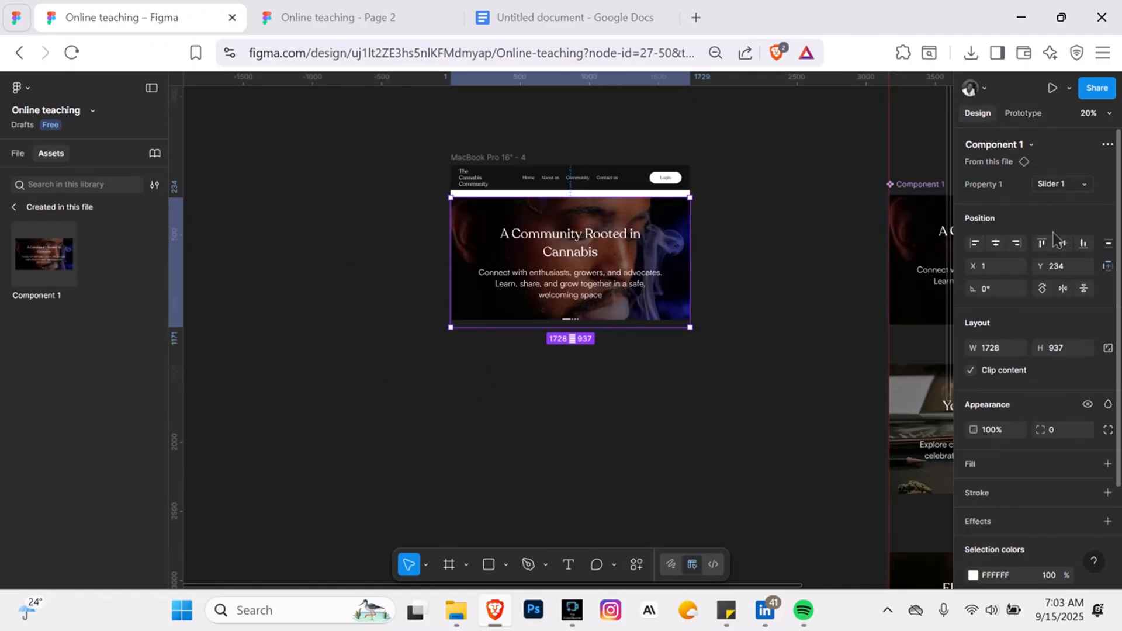
click(1084, 244)
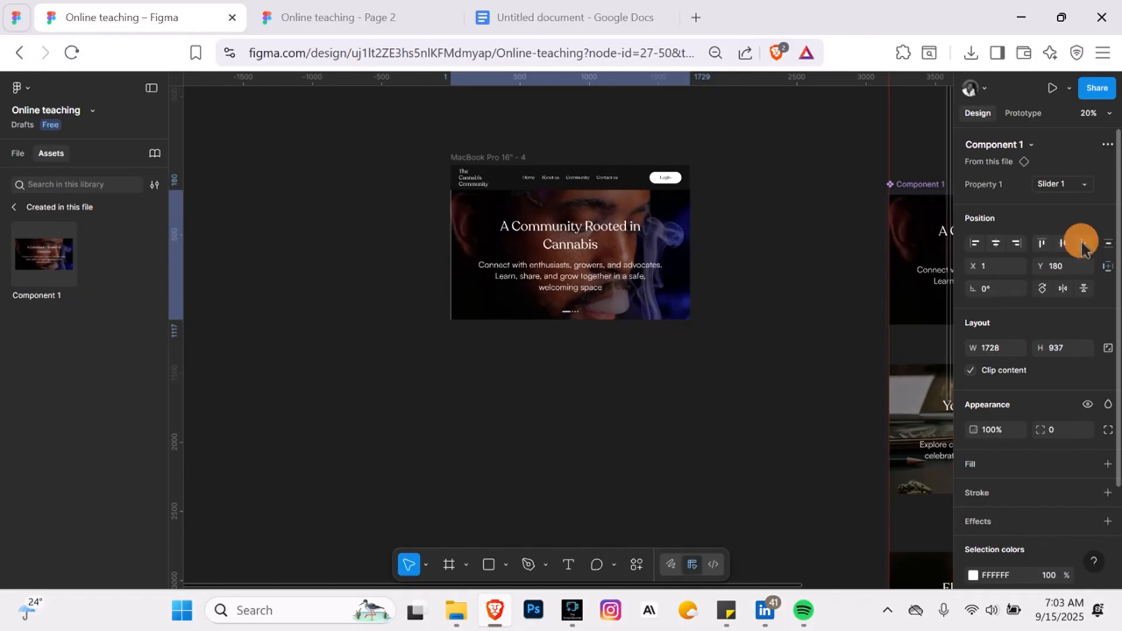
click(994, 251)
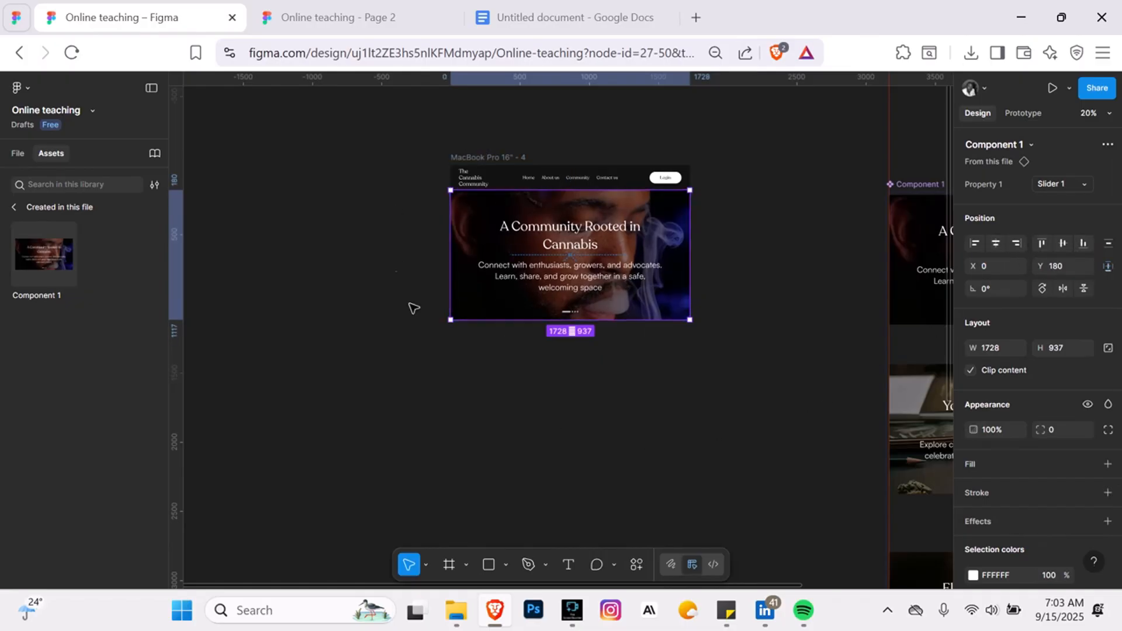
- Close the old prototype preview and present the MacBook Pro 16" - 4 frame in a new one
click(387, 16)
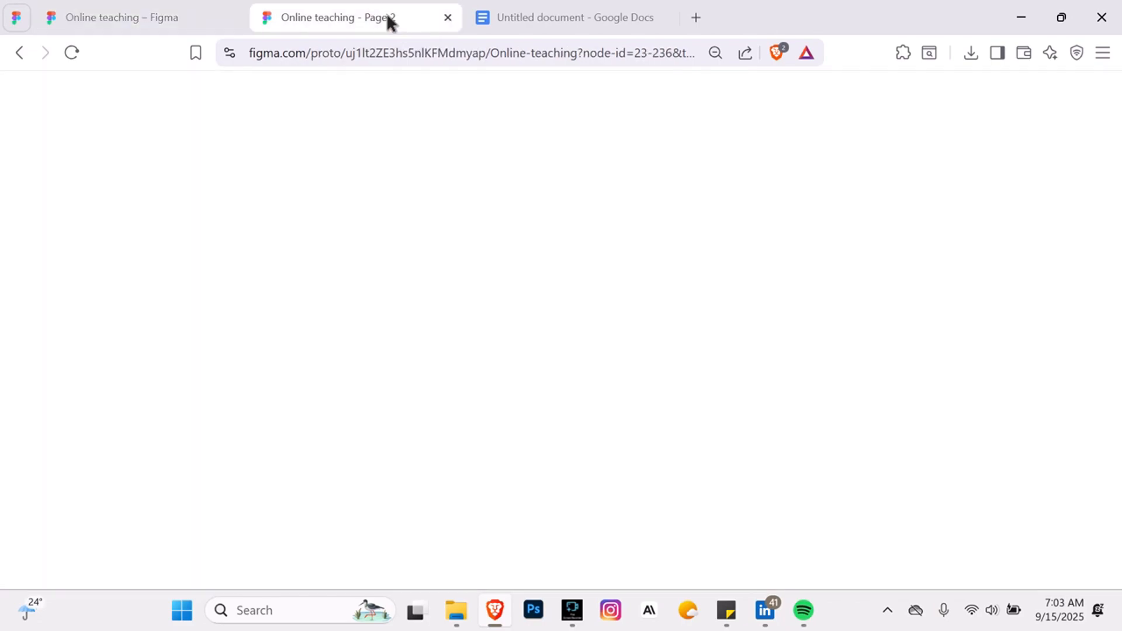
key(ctrl+w)
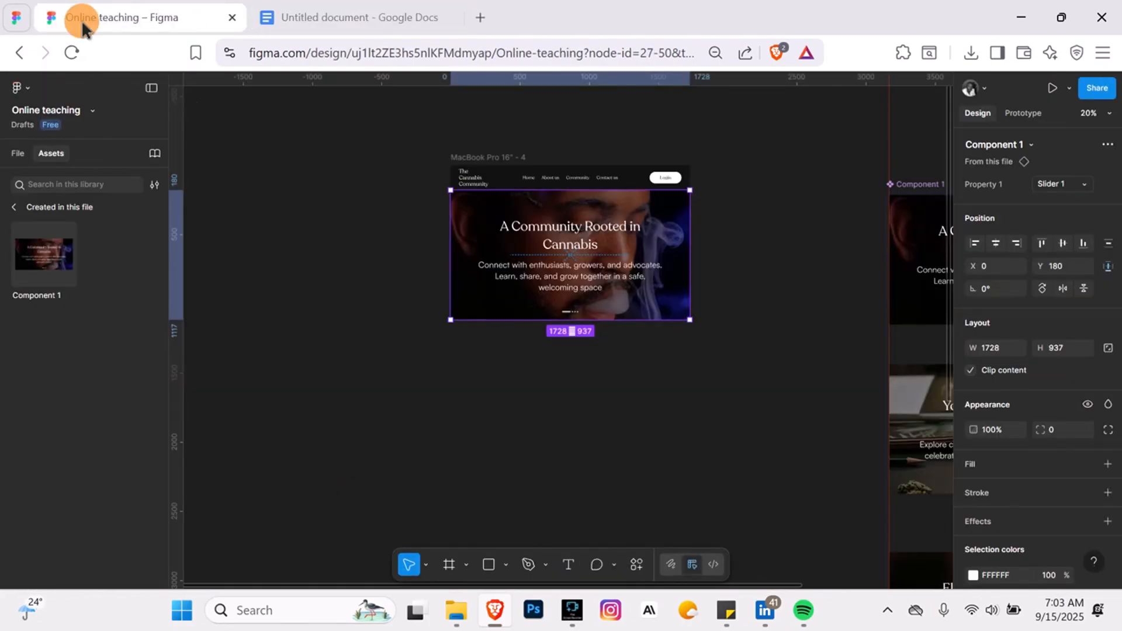
click(505, 158)
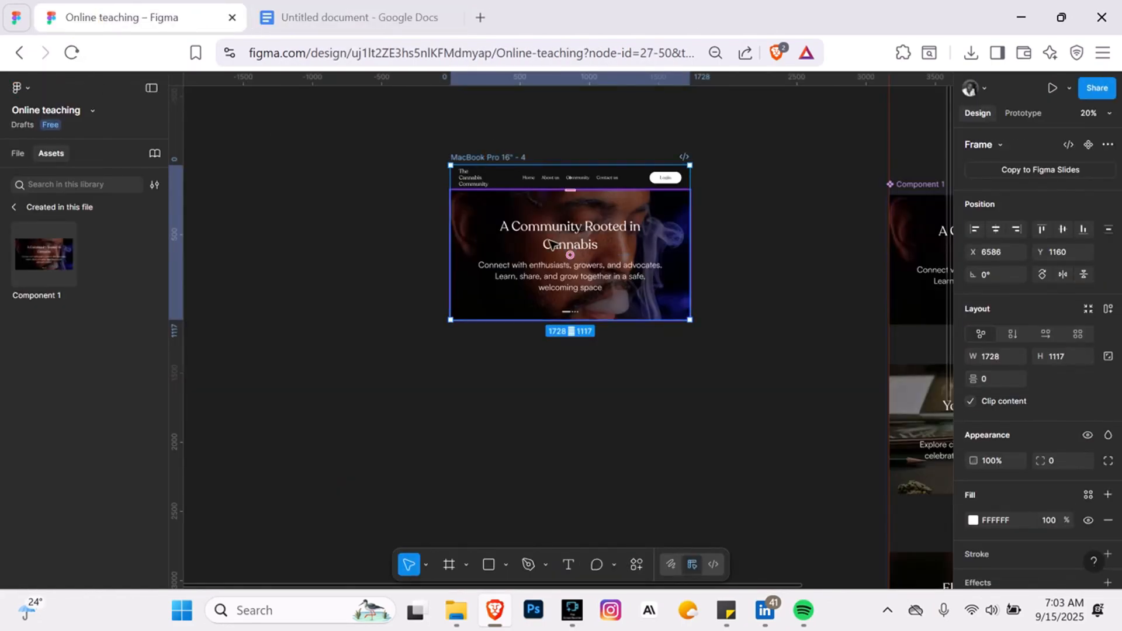
scroll(562, 279, right, 3)
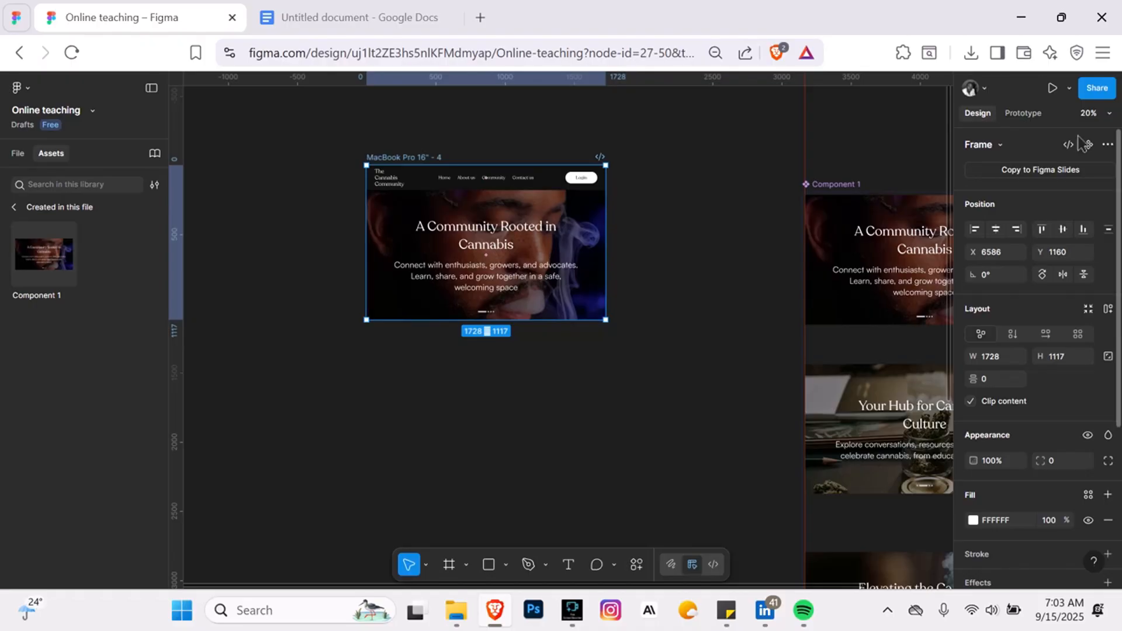
click(1050, 89)
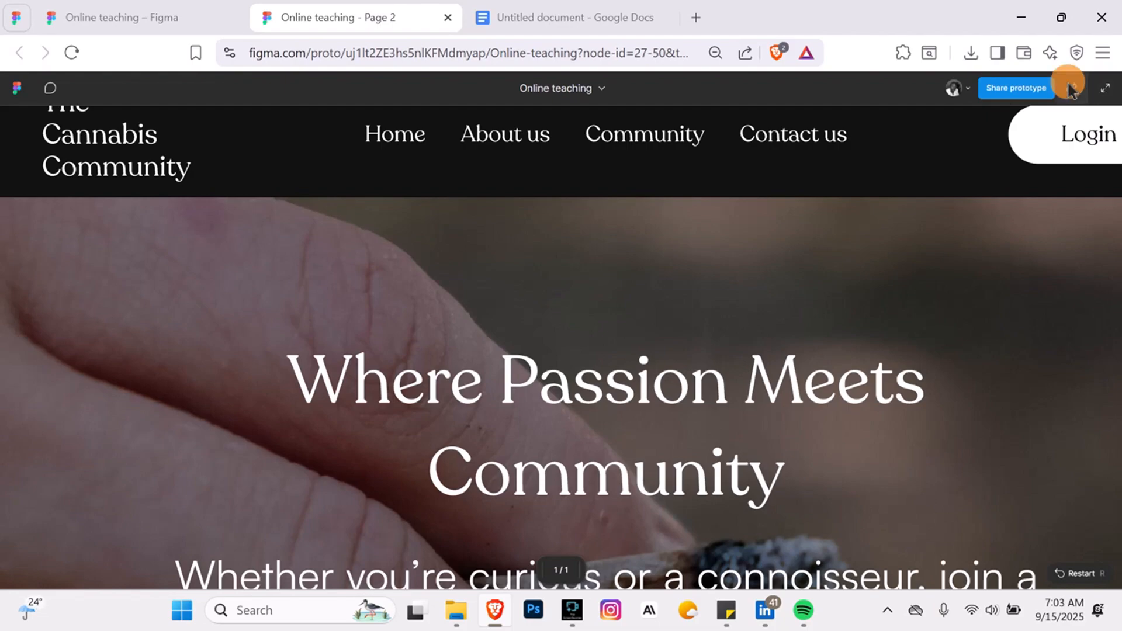
- Scale the prototype preview to the window's width and show it full screen
click(1072, 87)
click(1030, 189)
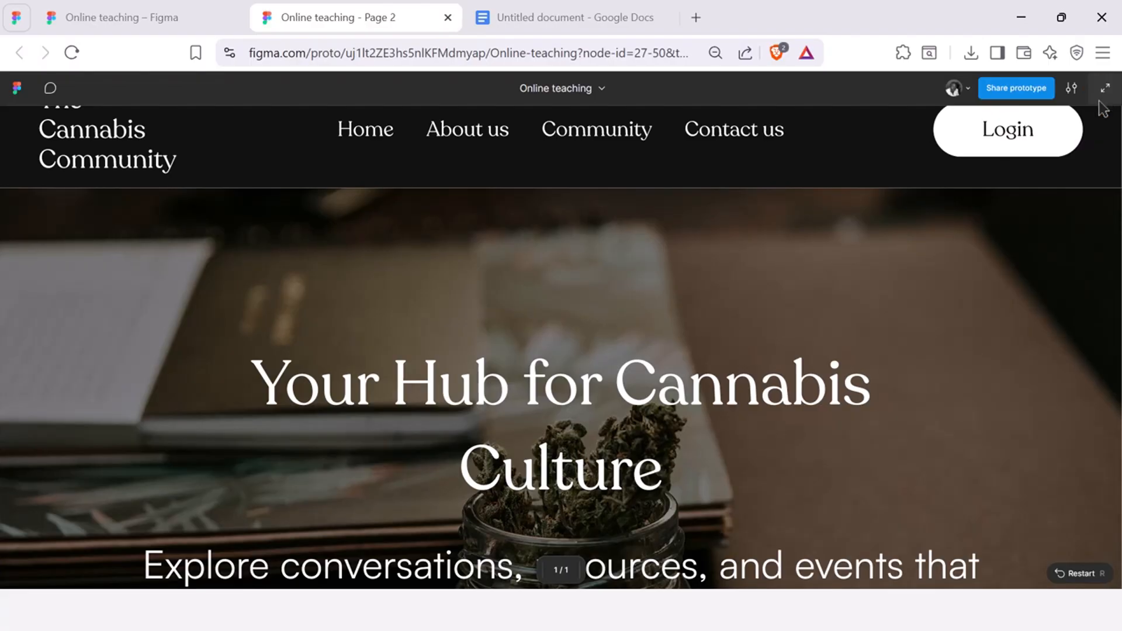
click(1105, 88)
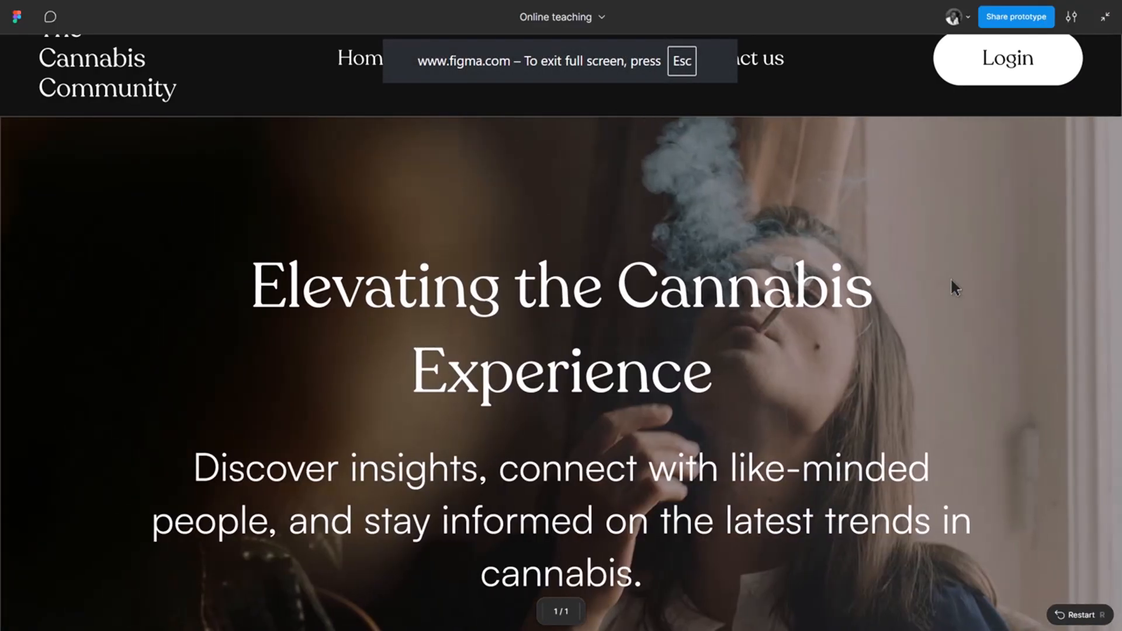
- Check the hero slider's automatic transitions and pagination indicator across the full height of the landing page preview
scroll(887, 316, down, 2)
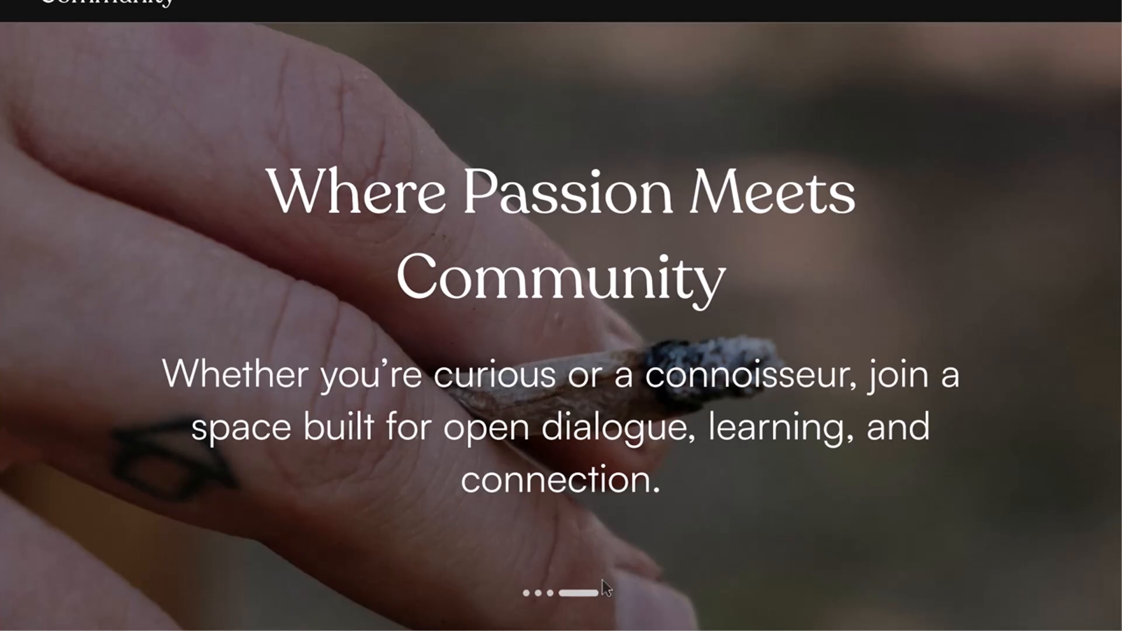
scroll(618, 544, up, 2)
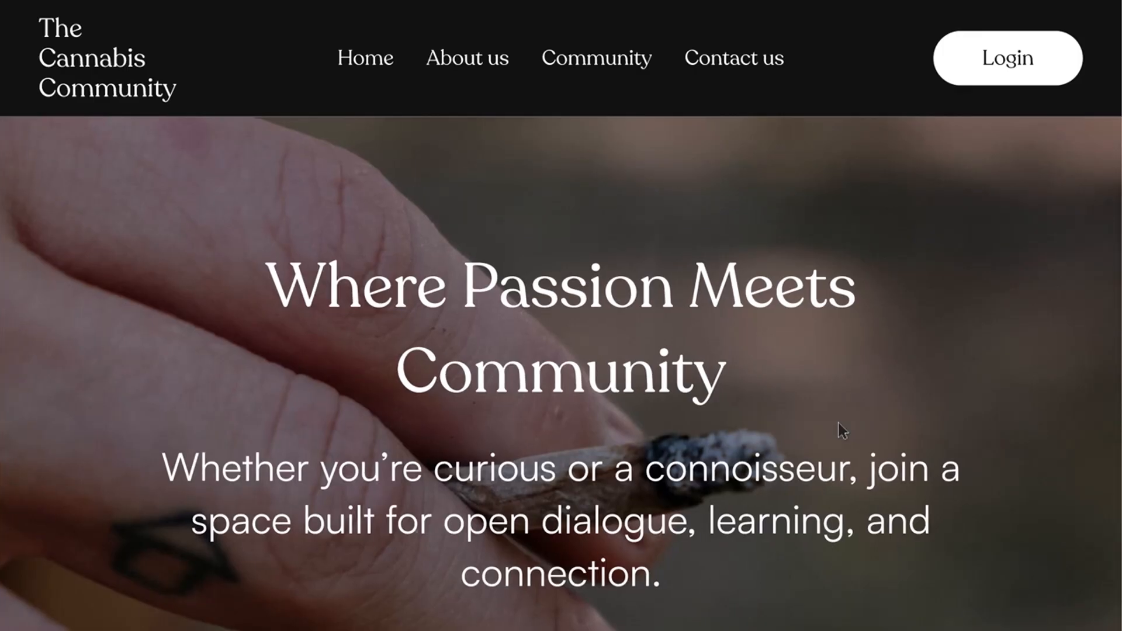
scroll(836, 423, down, 2)
scroll(836, 422, up, 2)
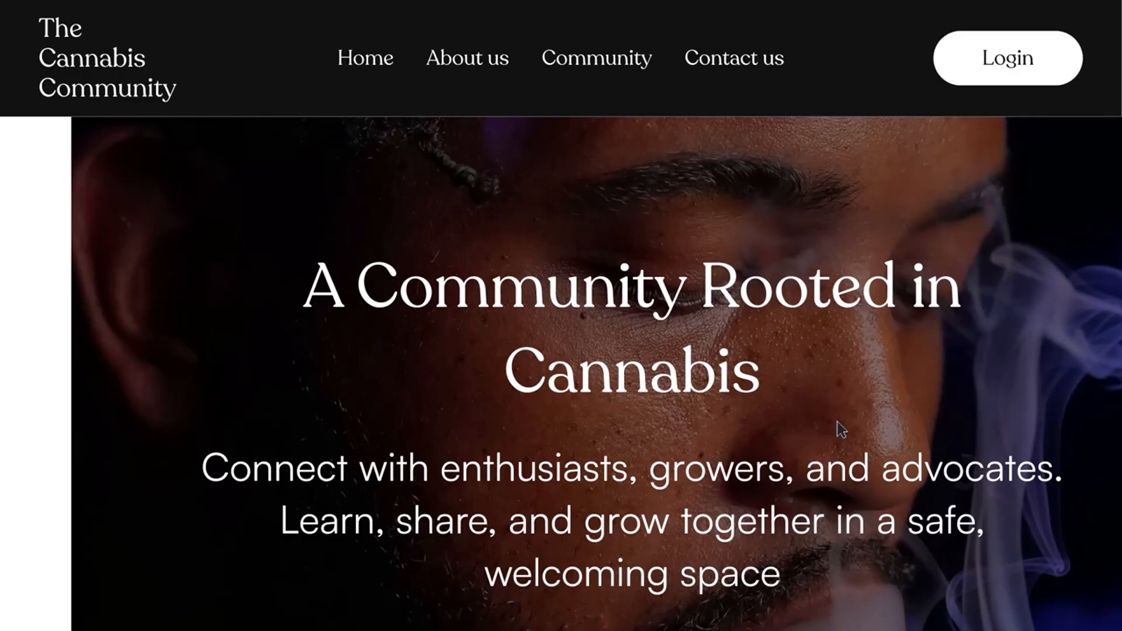